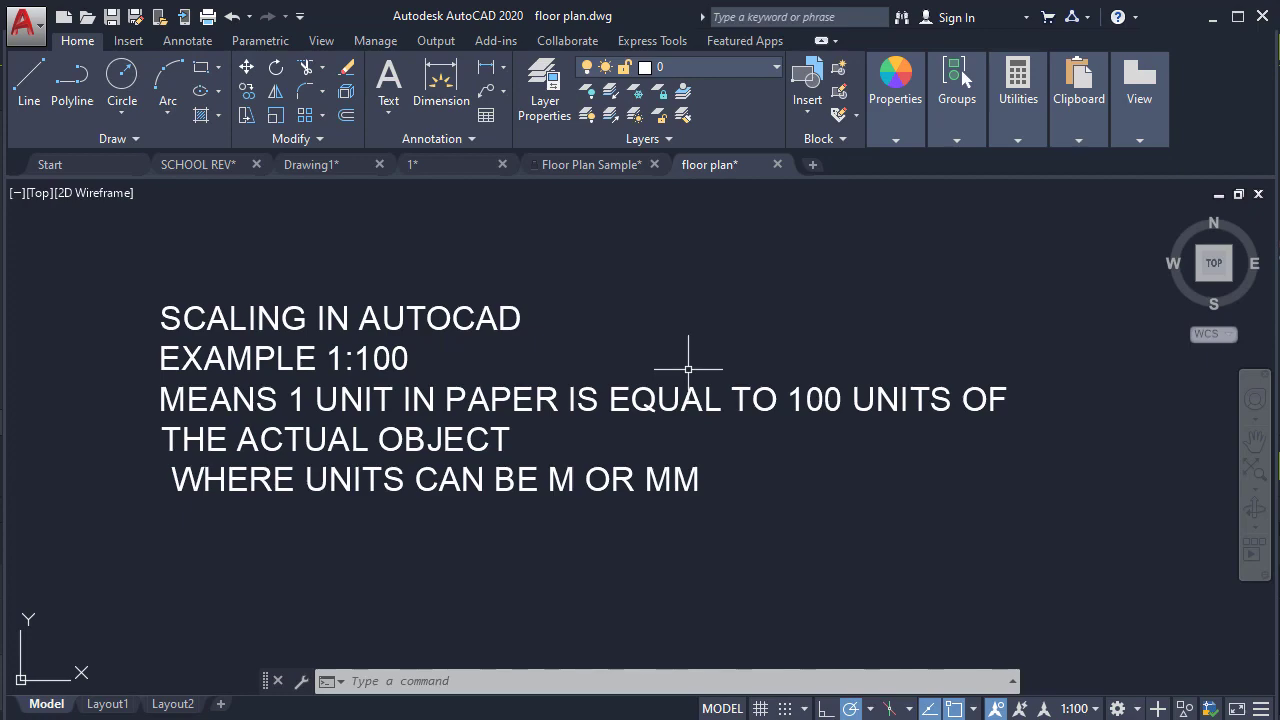
Step: Examine the drawing-scale and printed text-height notes placed beside the floor plan
{"action": "scroll", "coordinate": [694, 460], "scroll_direction": "down", "scroll_amount": 6}
{"action": "mouse_move", "coordinate": [682, 432]}
{"action": "middle_mouse_down"}
{"action": "mouse_move", "coordinate": [556, 317]}
{"action": "mouse_move", "coordinate": [65, 405]}
{"action": "middle_mouse_up"}
{"action": "mouse_move", "coordinate": [480, 363]}
{"action": "middle_mouse_down"}
{"action": "mouse_move", "coordinate": [551, 425]}
{"action": "mouse_move", "coordinate": [539, 453]}
{"action": "mouse_move", "coordinate": [889, 359]}
{"action": "middle_mouse_up"}
{"action": "scroll", "coordinate": [459, 486], "scroll_direction": "up", "scroll_amount": 2}
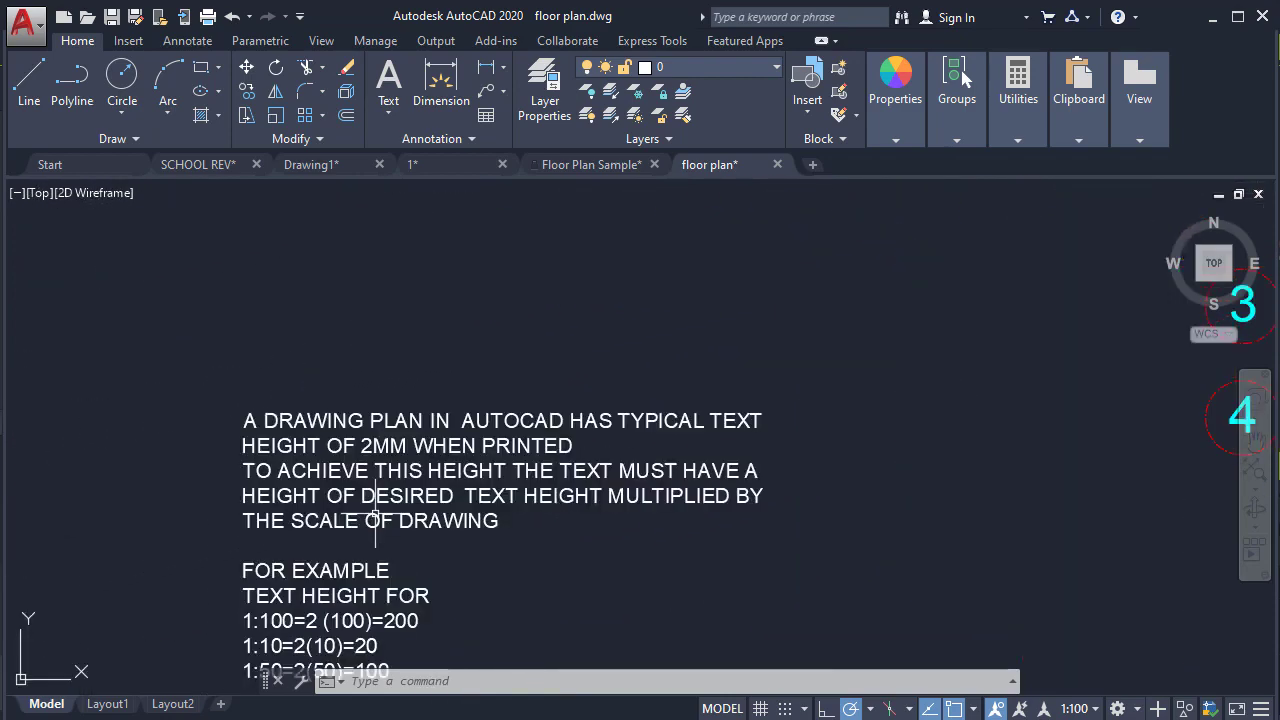
{"action": "middle_click_drag", "start_coordinate": [375, 513], "coordinate": [390, 421]}
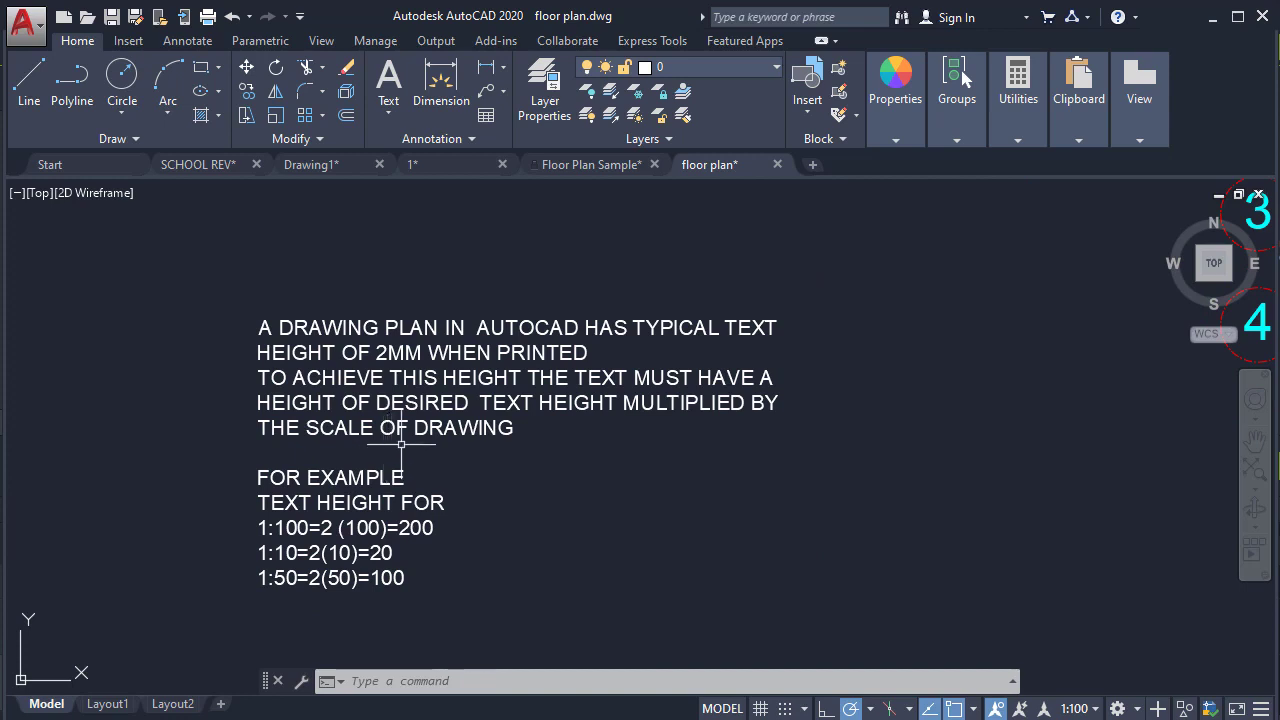
{"action": "middle_click_drag", "start_coordinate": [529, 421], "coordinate": [514, 410]}
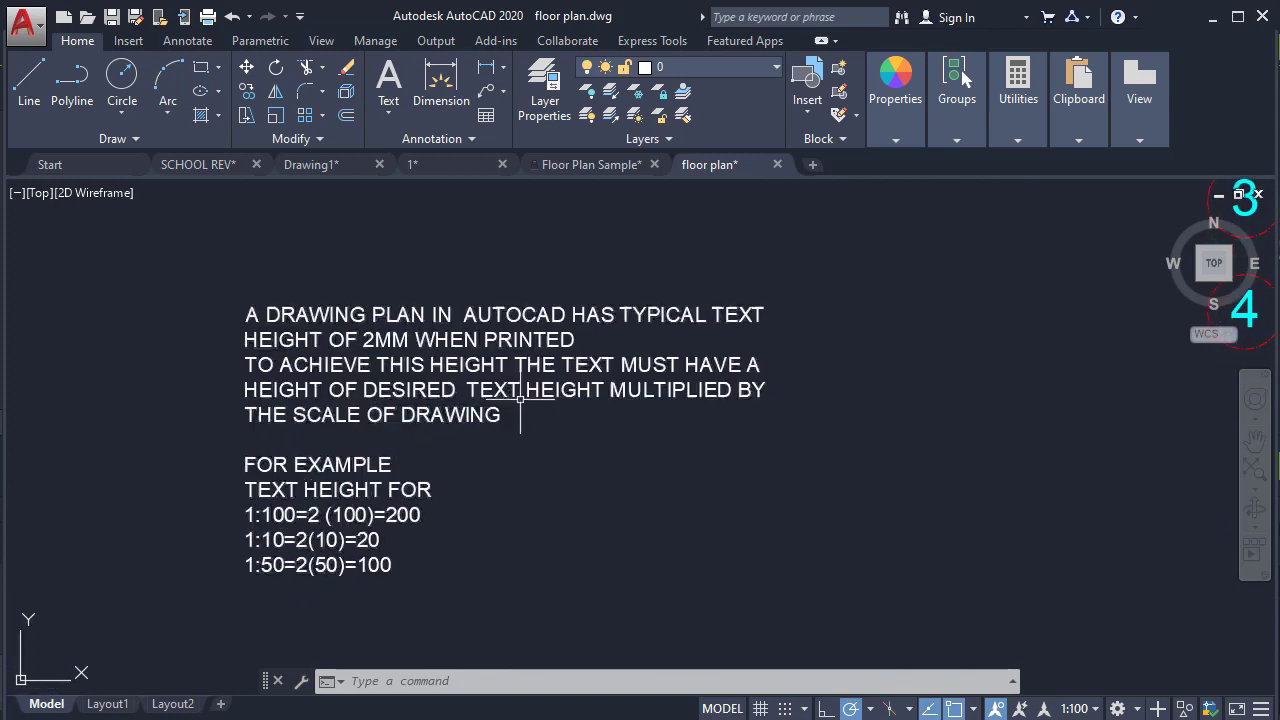
{"action": "scroll", "coordinate": [423, 443], "scroll_direction": "up", "scroll_amount": 5}
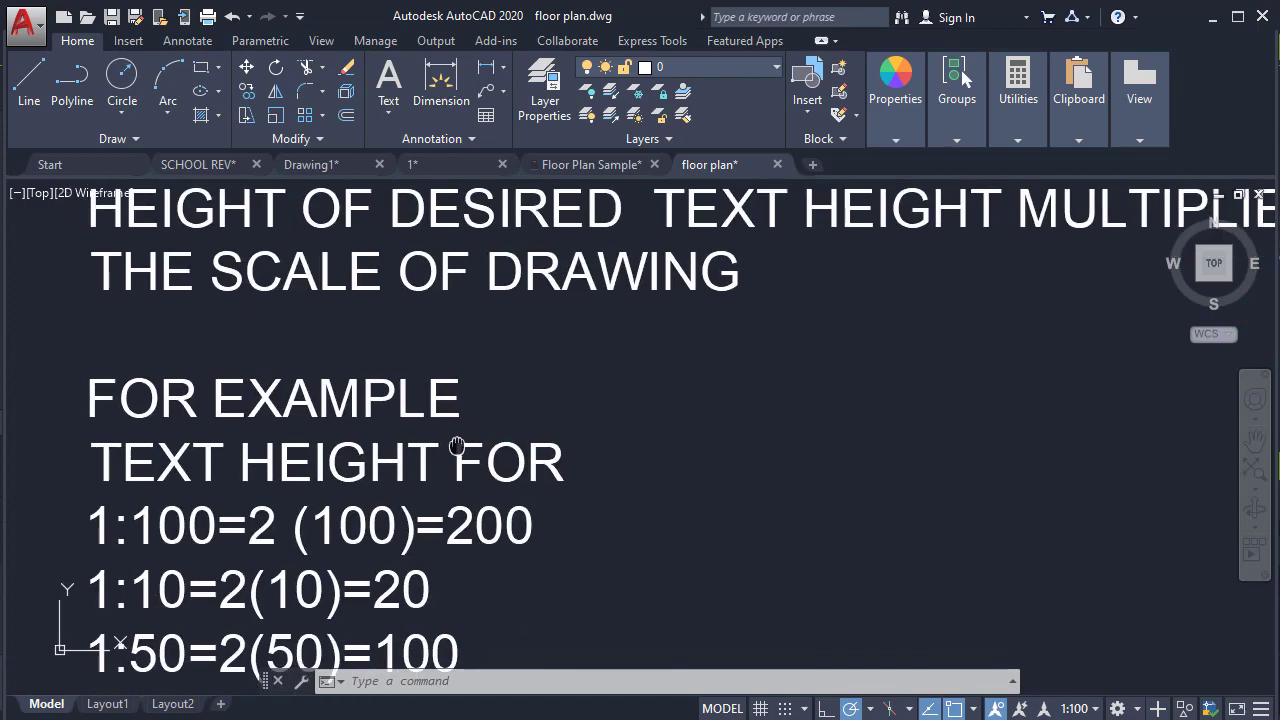
{"action": "mouse_move", "coordinate": [457, 451]}
{"action": "middle_mouse_down"}
{"action": "mouse_move", "coordinate": [517, 374]}
{"action": "mouse_move", "coordinate": [498, 393]}
{"action": "middle_mouse_up"}
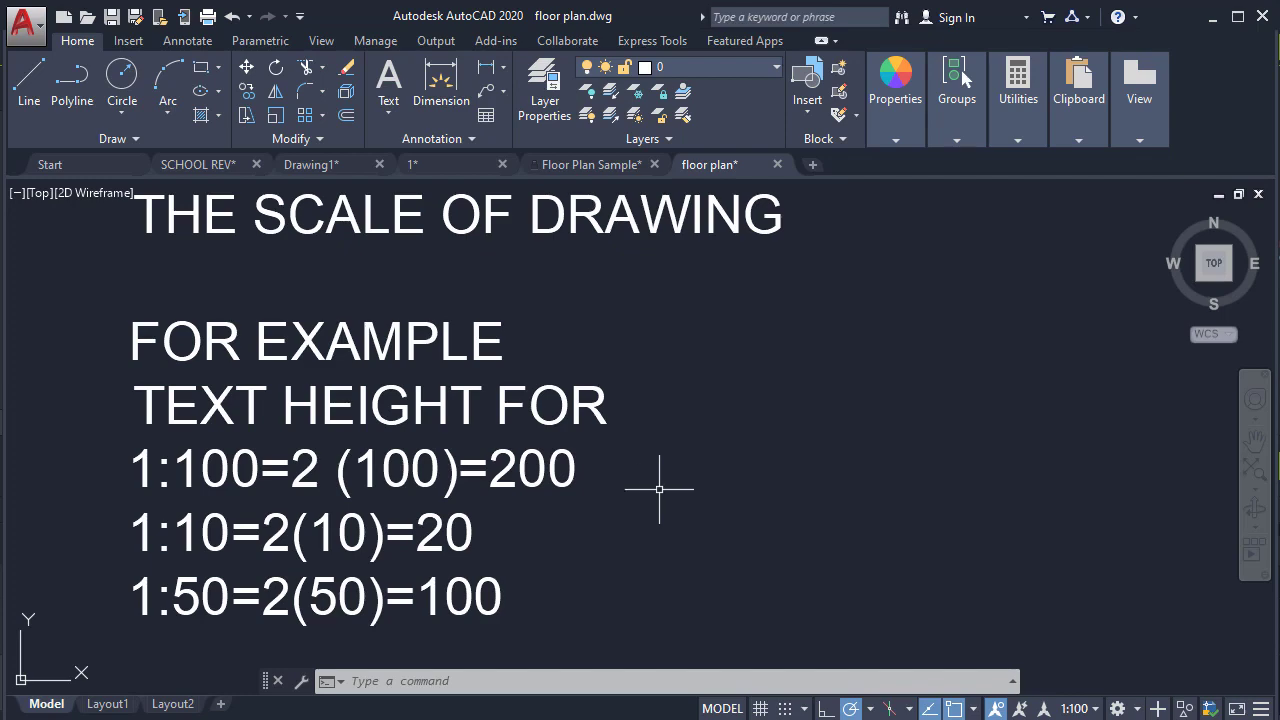
Step: Start a multiline text box in the empty area beside the floor plan's kitchen, with a text height of 200
{"action": "scroll", "coordinate": [661, 488], "scroll_direction": "down", "scroll_amount": 1}
{"action": "mouse_move", "coordinate": [832, 478]}
{"action": "middle_mouse_down"}
{"action": "mouse_move", "coordinate": [503, 529]}
{"action": "mouse_move", "coordinate": [373, 525]}
{"action": "mouse_move", "coordinate": [448, 544]}
{"action": "mouse_move", "coordinate": [259, 539]}
{"action": "middle_mouse_up"}
{"action": "scroll", "coordinate": [373, 525], "scroll_direction": "down", "scroll_amount": 1}
{"action": "scroll", "coordinate": [259, 539], "scroll_direction": "down", "scroll_amount": 1}
{"action": "mouse_move", "coordinate": [781, 489]}
{"action": "middle_mouse_down"}
{"action": "mouse_move", "coordinate": [449, 563]}
{"action": "mouse_move", "coordinate": [417, 640]}
{"action": "middle_mouse_up"}
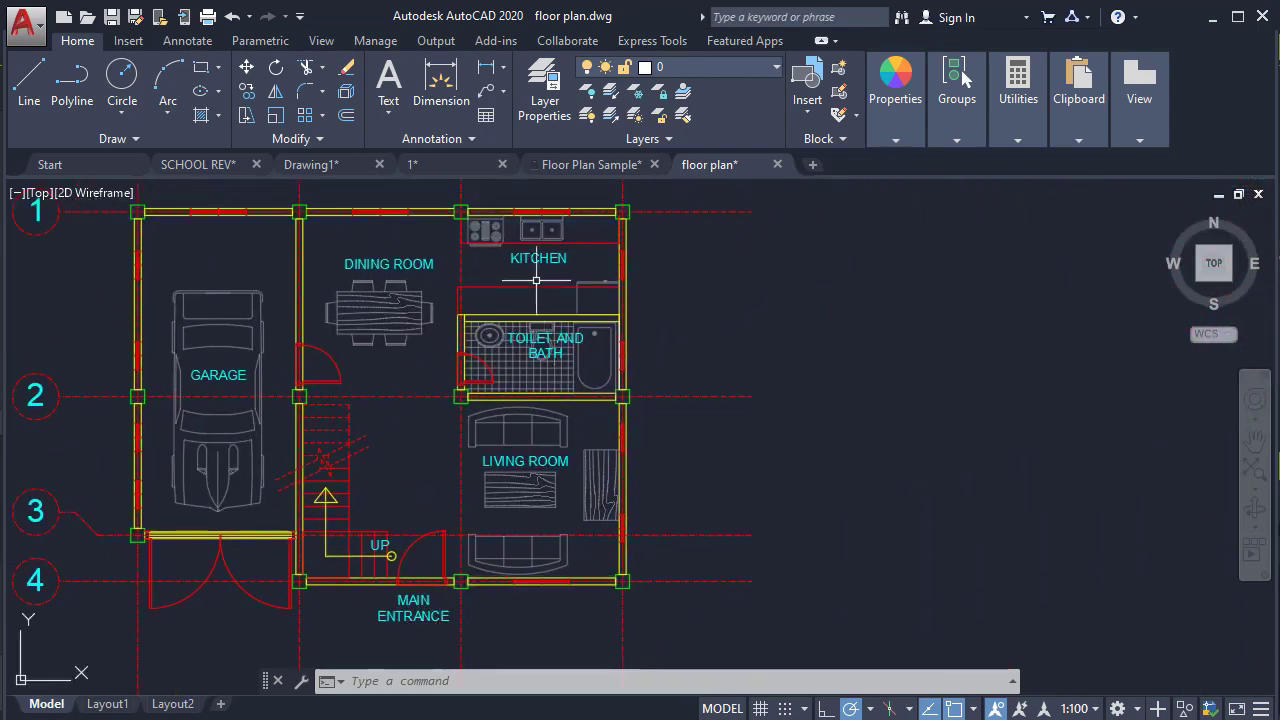
{"action": "middle_click_drag", "start_coordinate": [696, 361], "coordinate": [676, 401]}
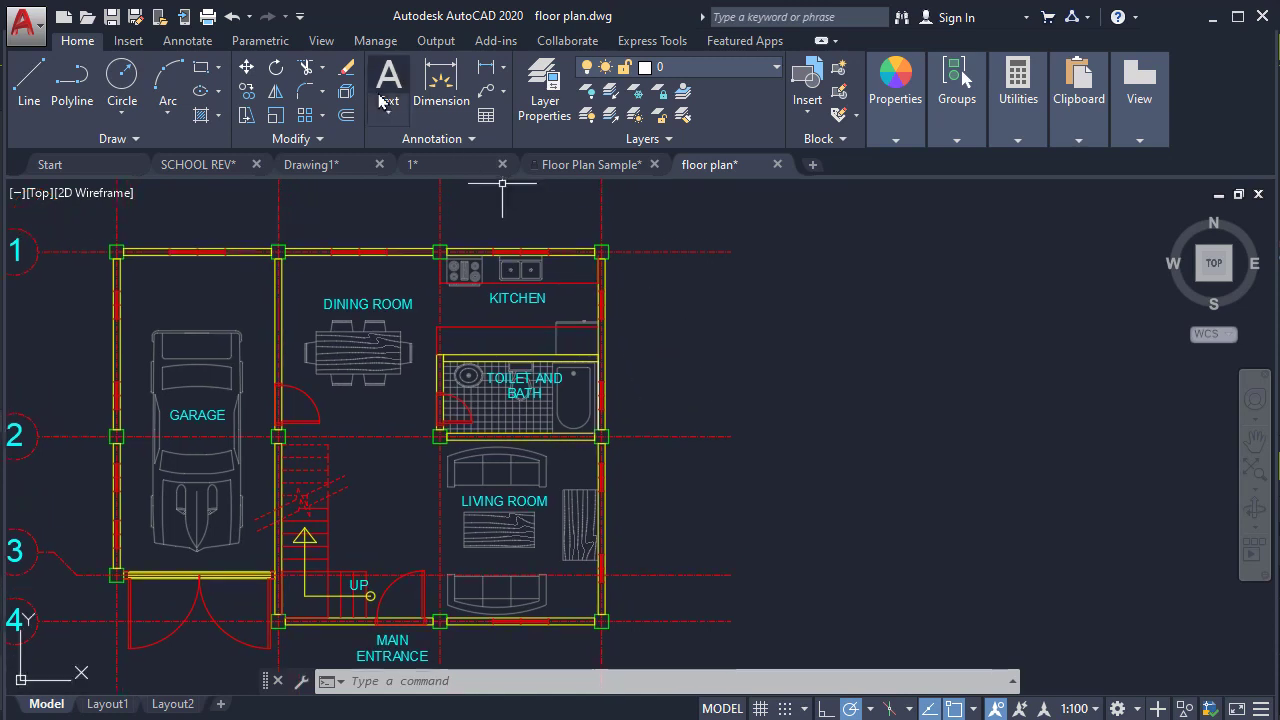
{"action": "key", "text": "Escape"}
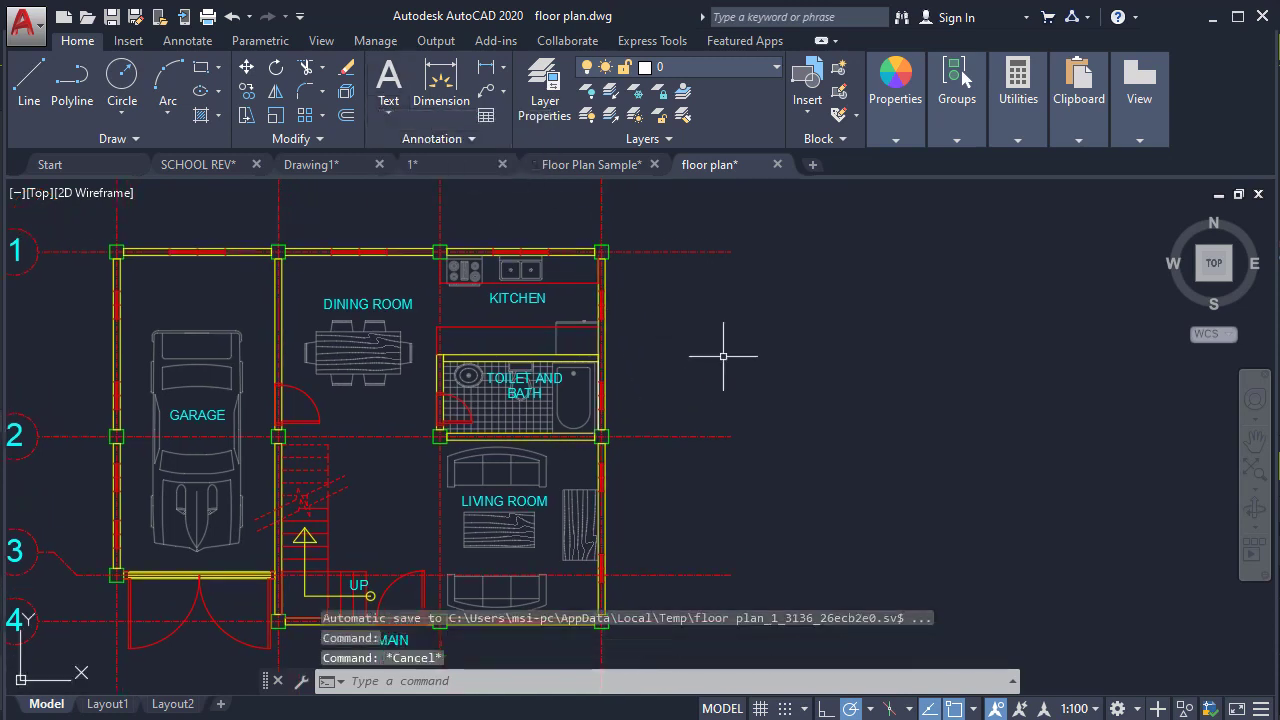
{"action": "type", "text": "MTEXT"}
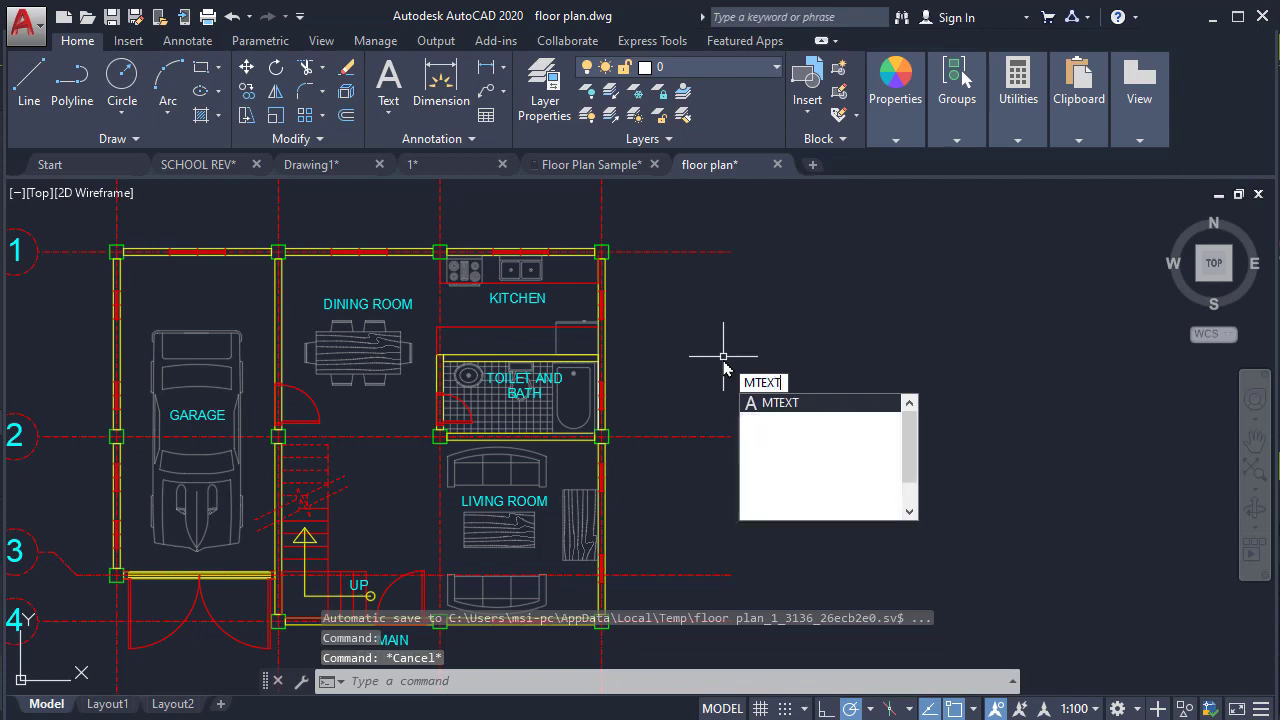
{"action": "key", "text": "Return"}
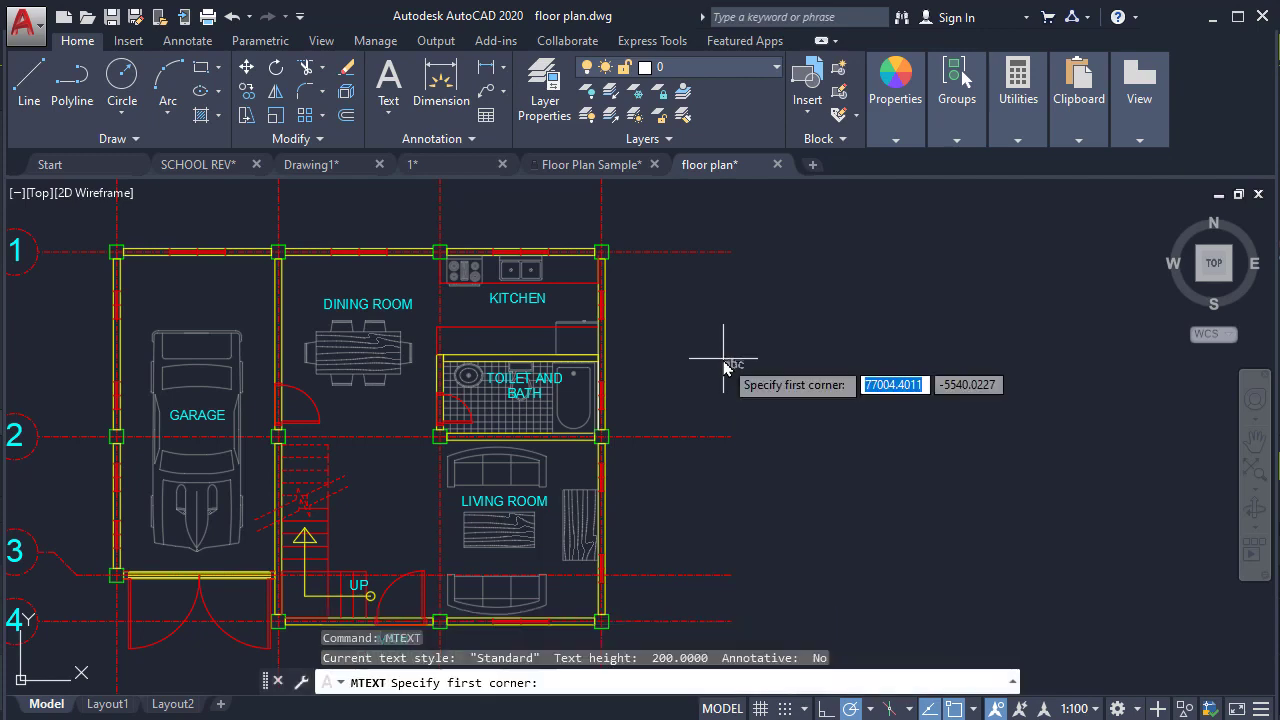
{"action": "scroll", "coordinate": [726, 316], "scroll_direction": "up", "scroll_amount": 2}
{"action": "left_click", "coordinate": [688, 307]}
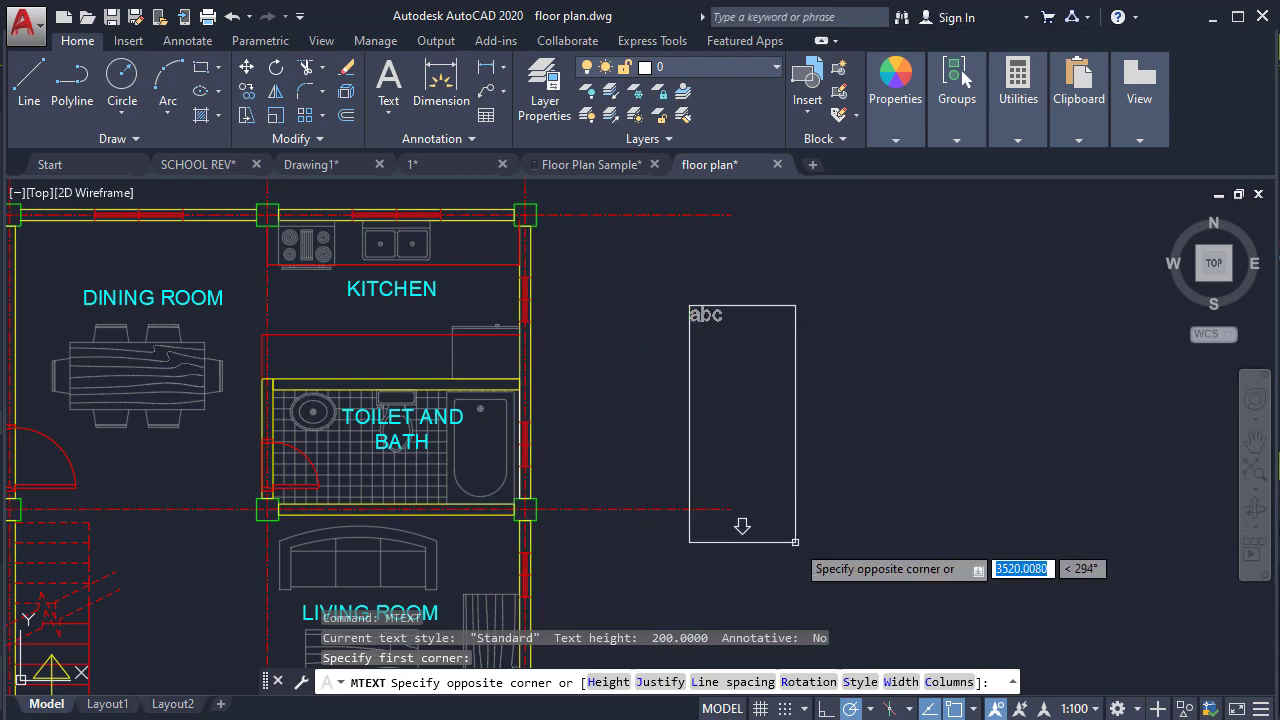
{"action": "type", "text": "H"}
{"action": "key", "text": "Return"}
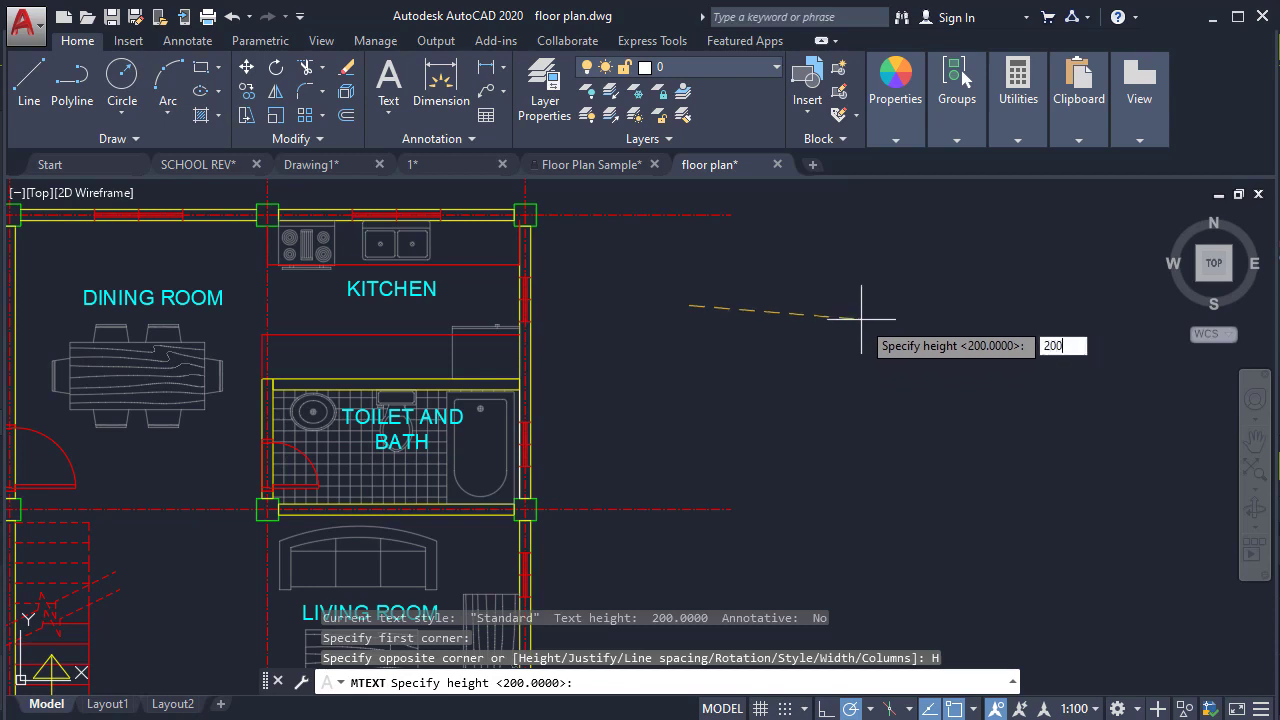
{"action": "key", "text": "Return"}
{"action": "scroll", "coordinate": [790, 355], "scroll_direction": "up", "scroll_amount": 4}
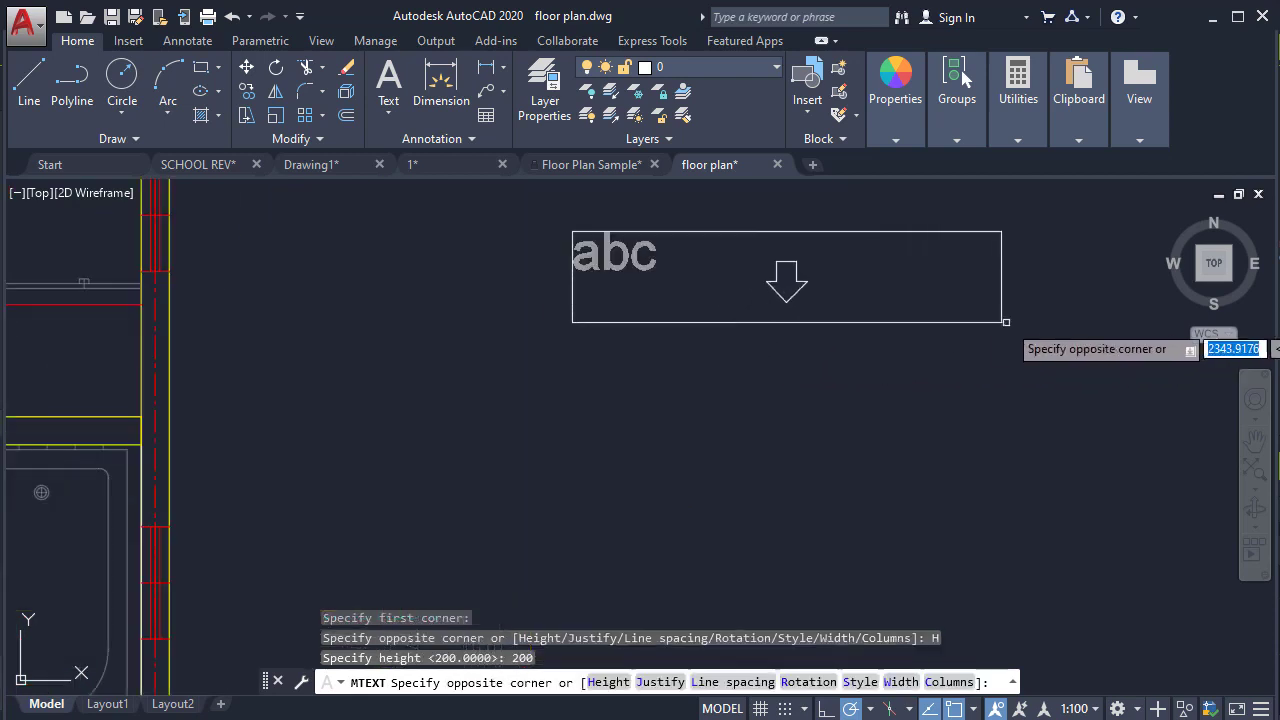
{"action": "left_click", "coordinate": [1052, 322]}
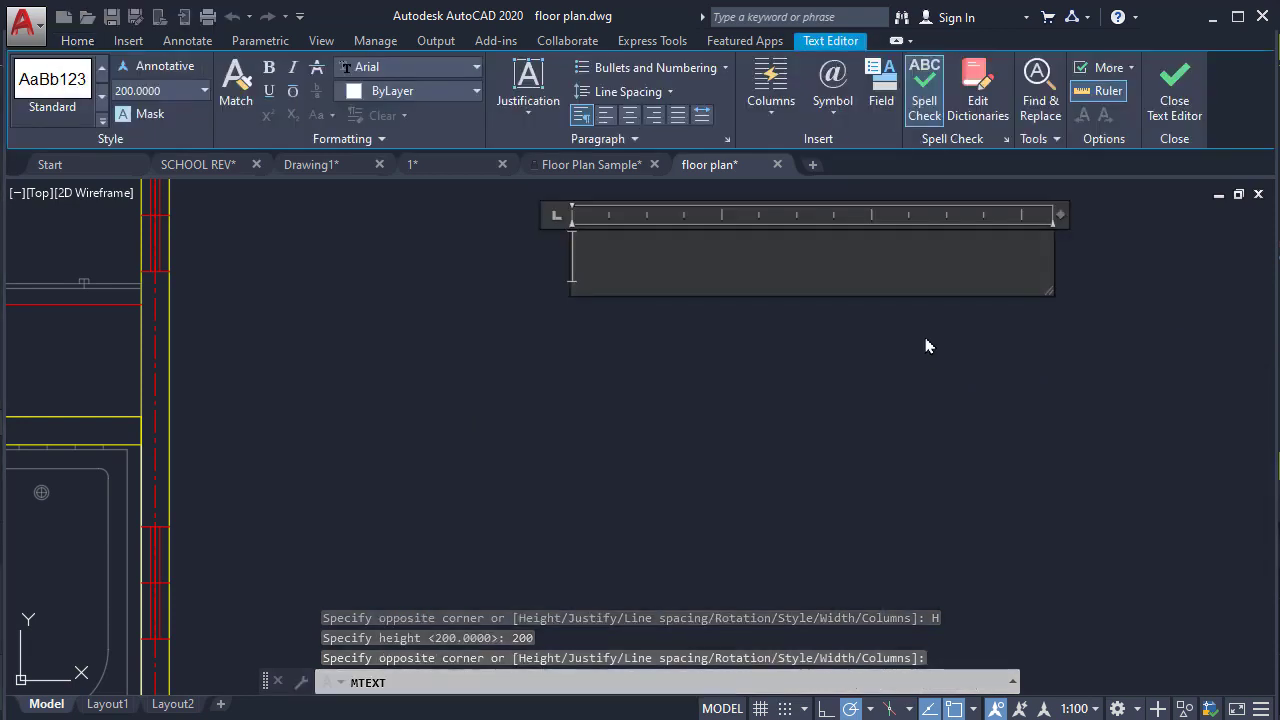
Step: Enter ENTRANCE as the text content and finish editing the multiline text
{"action": "middle_click_drag", "start_coordinate": [926, 346], "coordinate": [783, 428]}
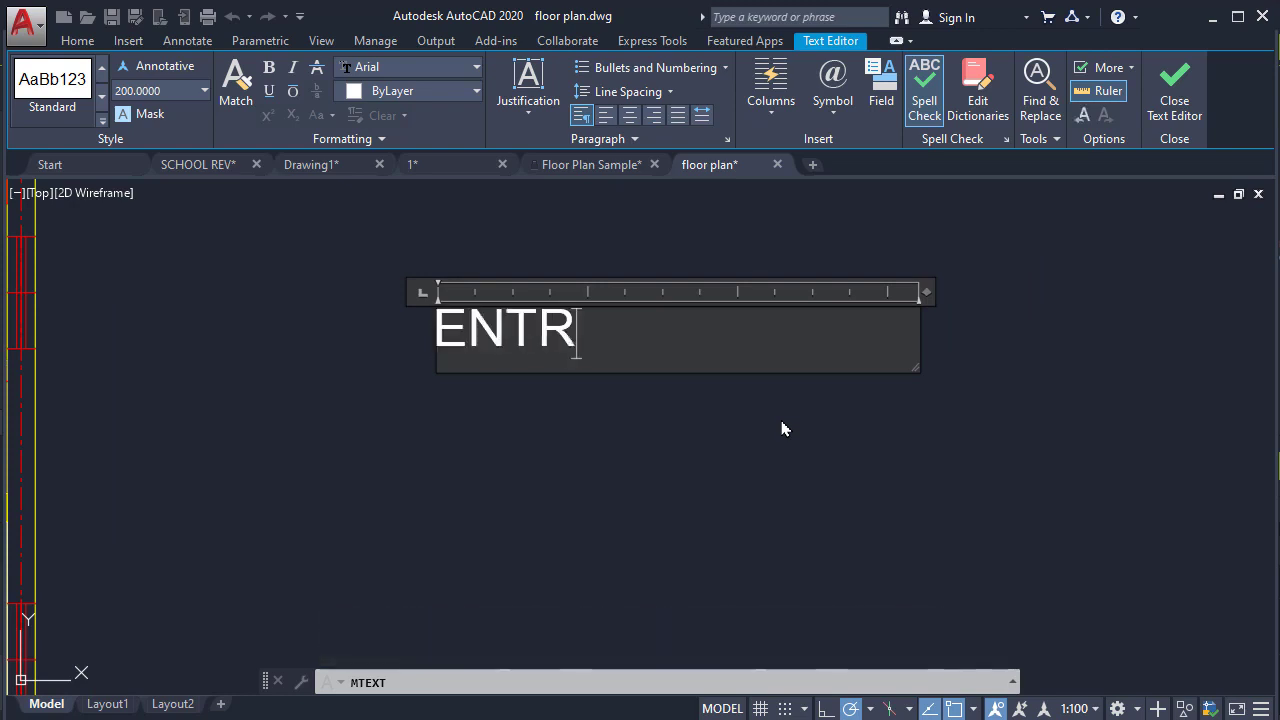
{"action": "type", "text": "ENTRANCE"}
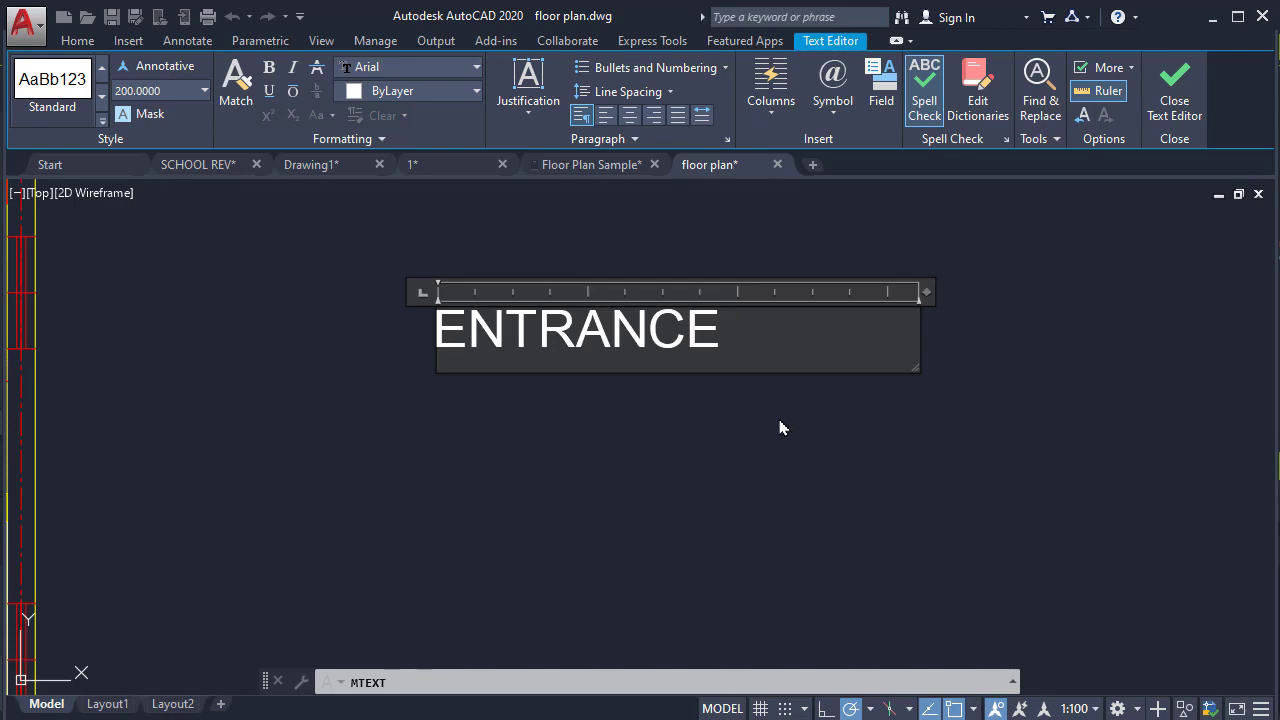
{"action": "left_click", "coordinate": [783, 428]}
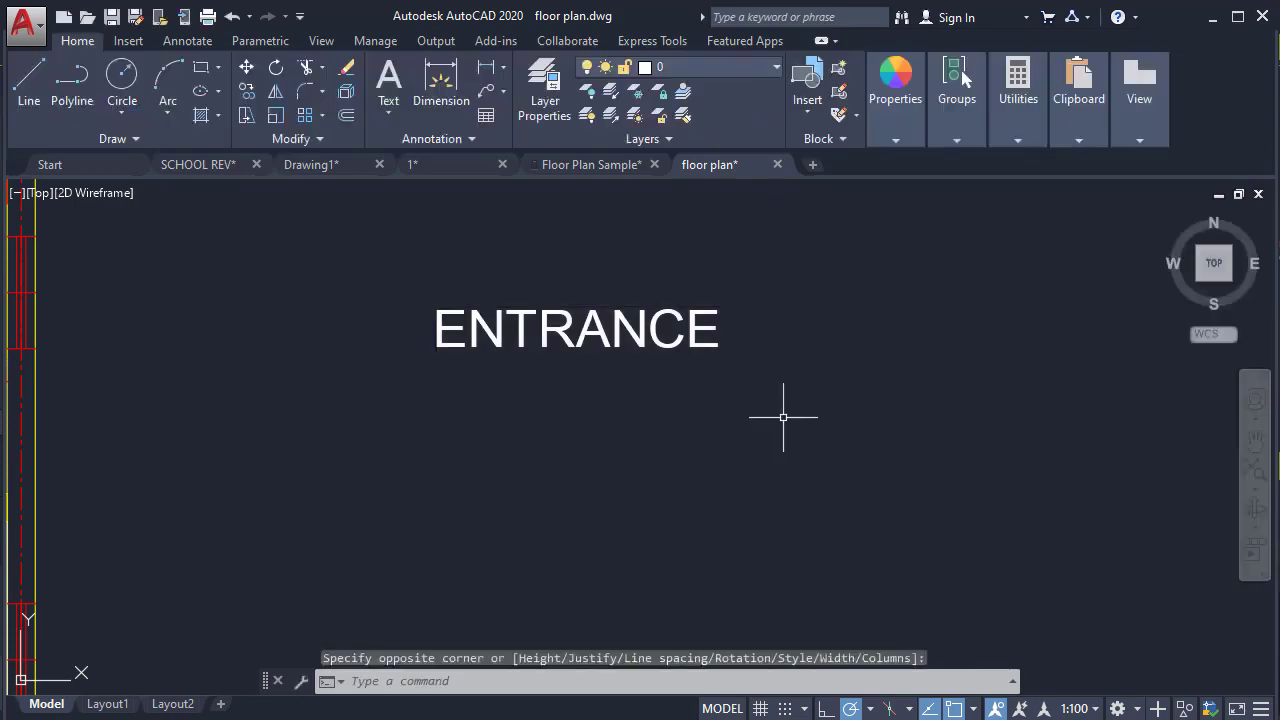
Step: Move the new ENTRANCE text from beside the plan to the double door below the garage
{"action": "scroll", "coordinate": [737, 377], "scroll_direction": "down", "scroll_amount": 4}
{"action": "scroll", "coordinate": [725, 378], "scroll_direction": "up", "scroll_amount": 4}
{"action": "middle_click_drag", "start_coordinate": [797, 366], "coordinate": [723, 434]}
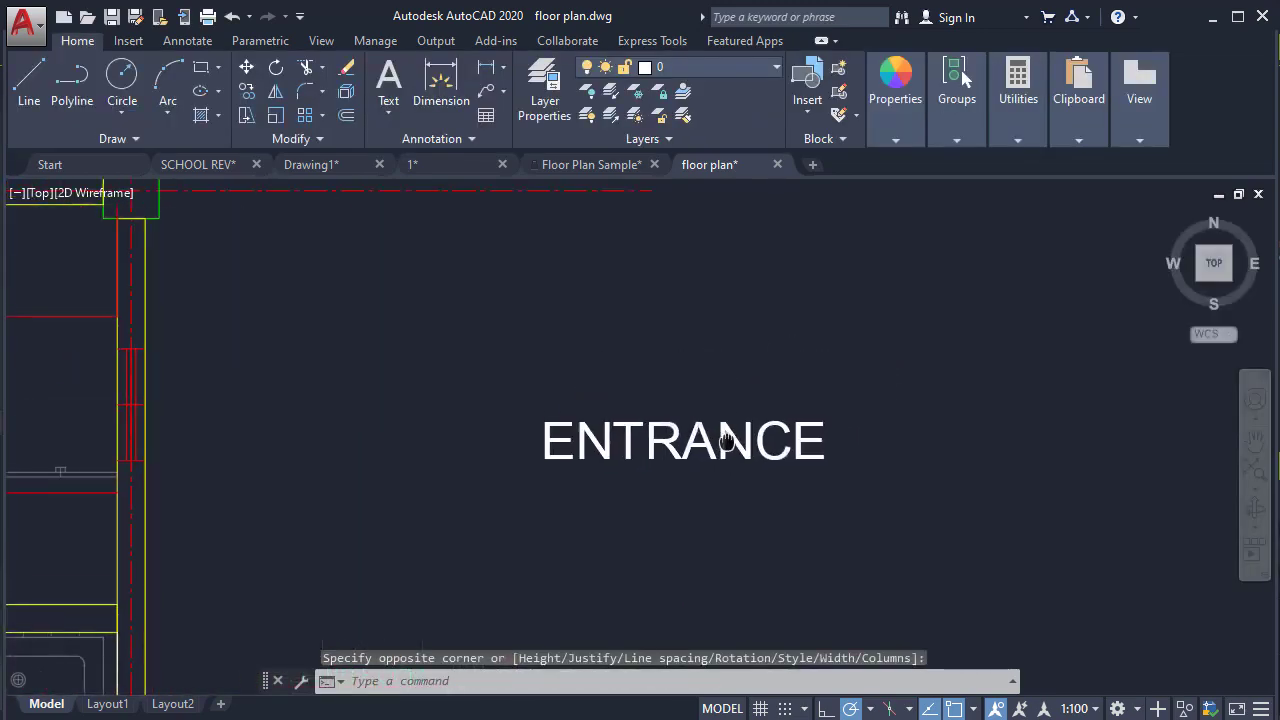
{"action": "left_click", "coordinate": [722, 434]}
{"action": "left_click", "coordinate": [582, 475]}
{"action": "left_click", "coordinate": [545, 420]}
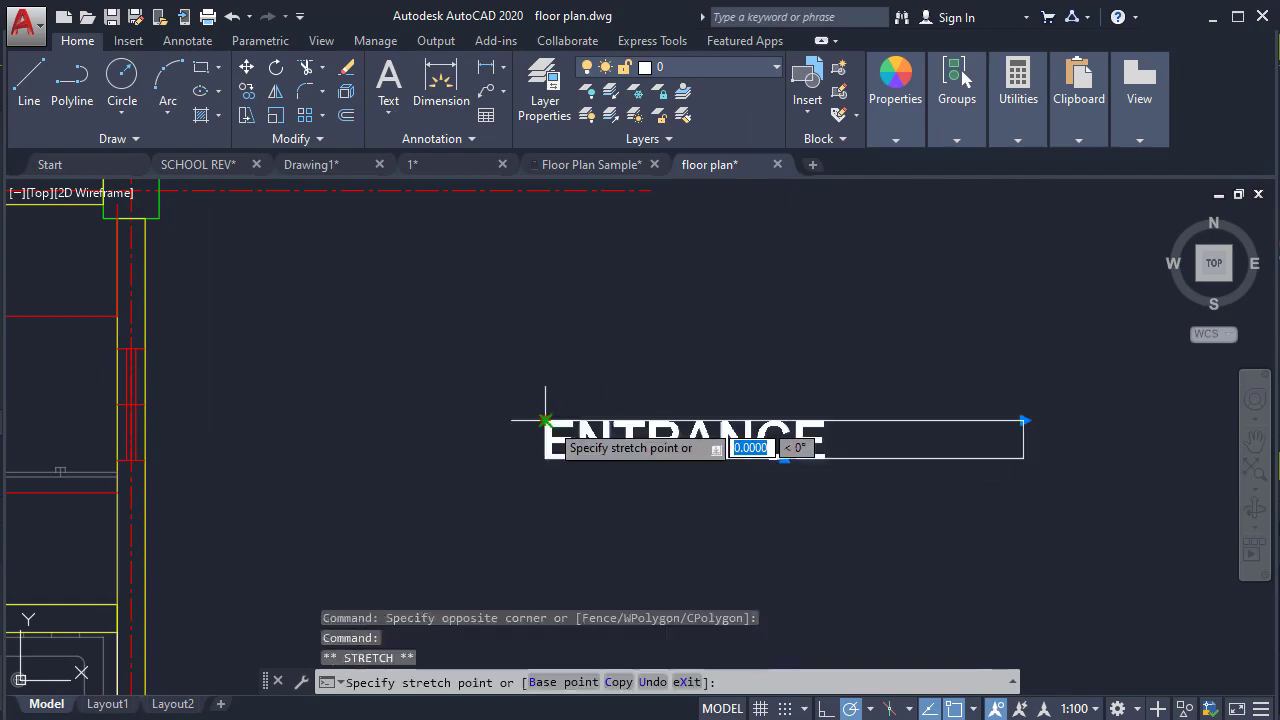
{"action": "scroll", "coordinate": [737, 391], "scroll_direction": "down", "scroll_amount": 4}
{"action": "scroll", "coordinate": [988, 300], "scroll_direction": "up", "scroll_amount": 2}
{"action": "scroll", "coordinate": [988, 315], "scroll_direction": "up", "scroll_amount": 2}
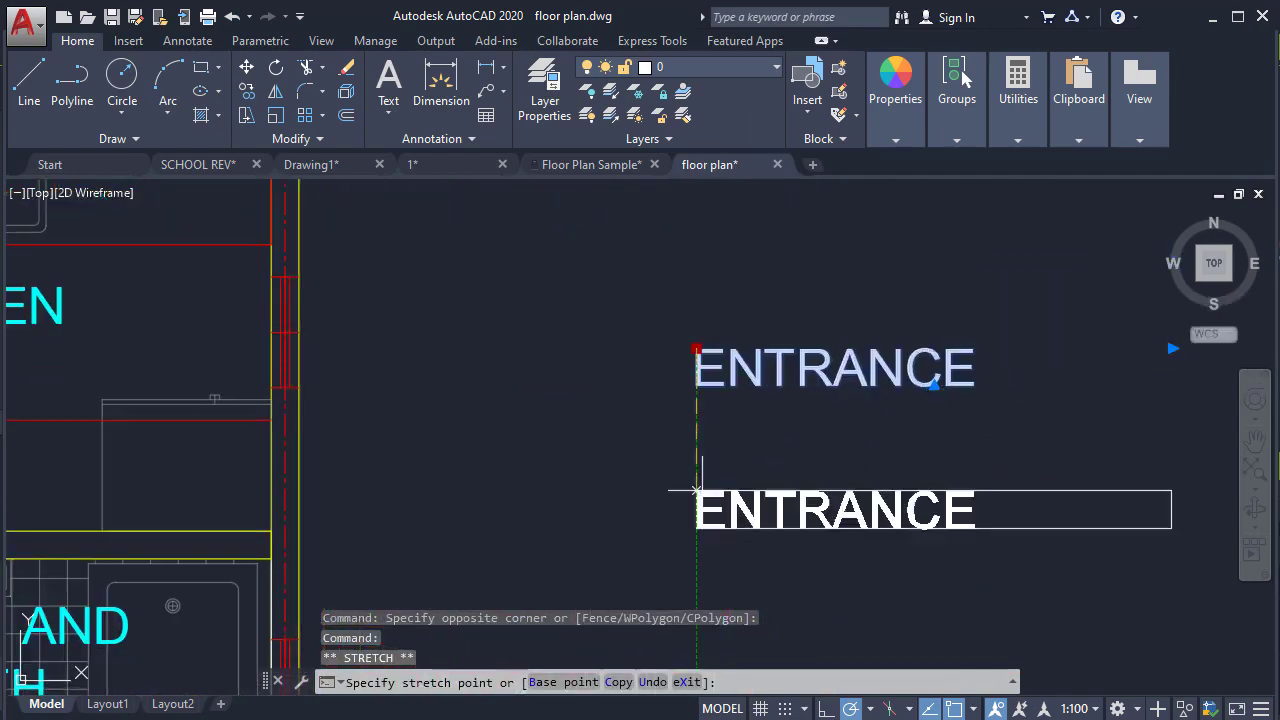
{"action": "left_click", "coordinate": [721, 449]}
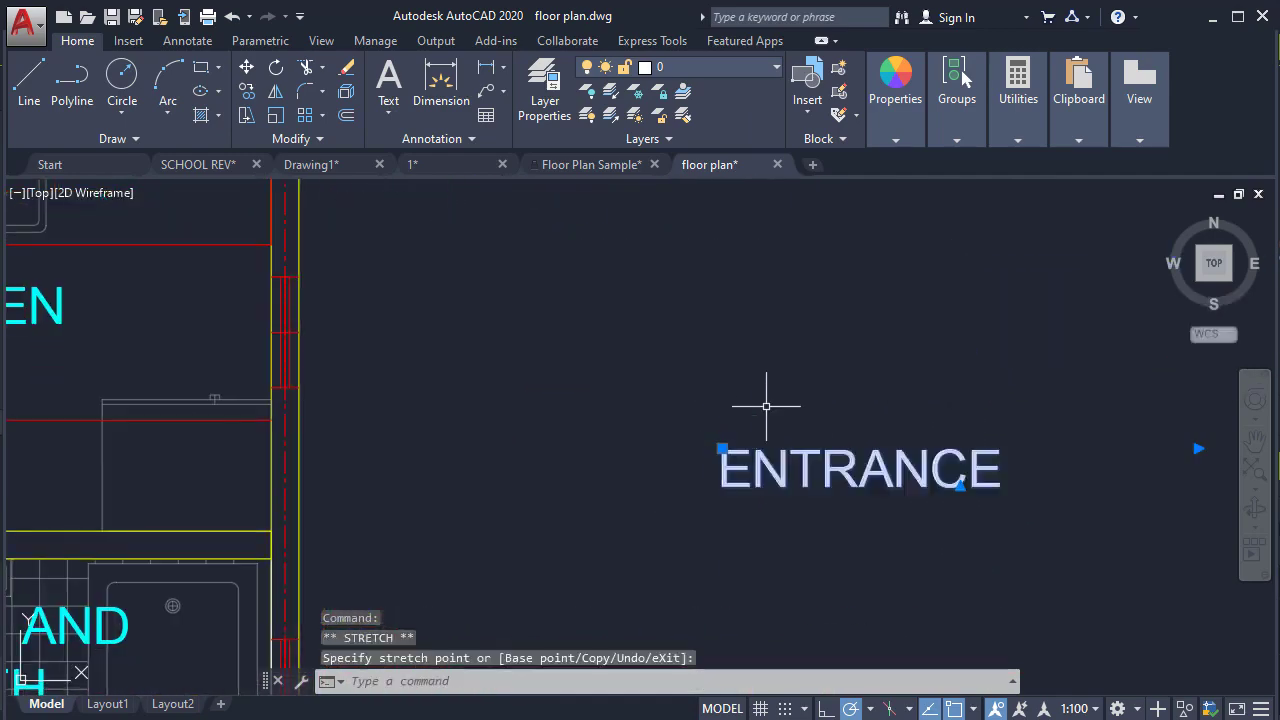
{"action": "left_click", "coordinate": [716, 450]}
{"action": "scroll", "coordinate": [690, 450], "scroll_direction": "down", "scroll_amount": 3}
{"action": "scroll", "coordinate": [920, 391], "scroll_direction": "down", "scroll_amount": 3}
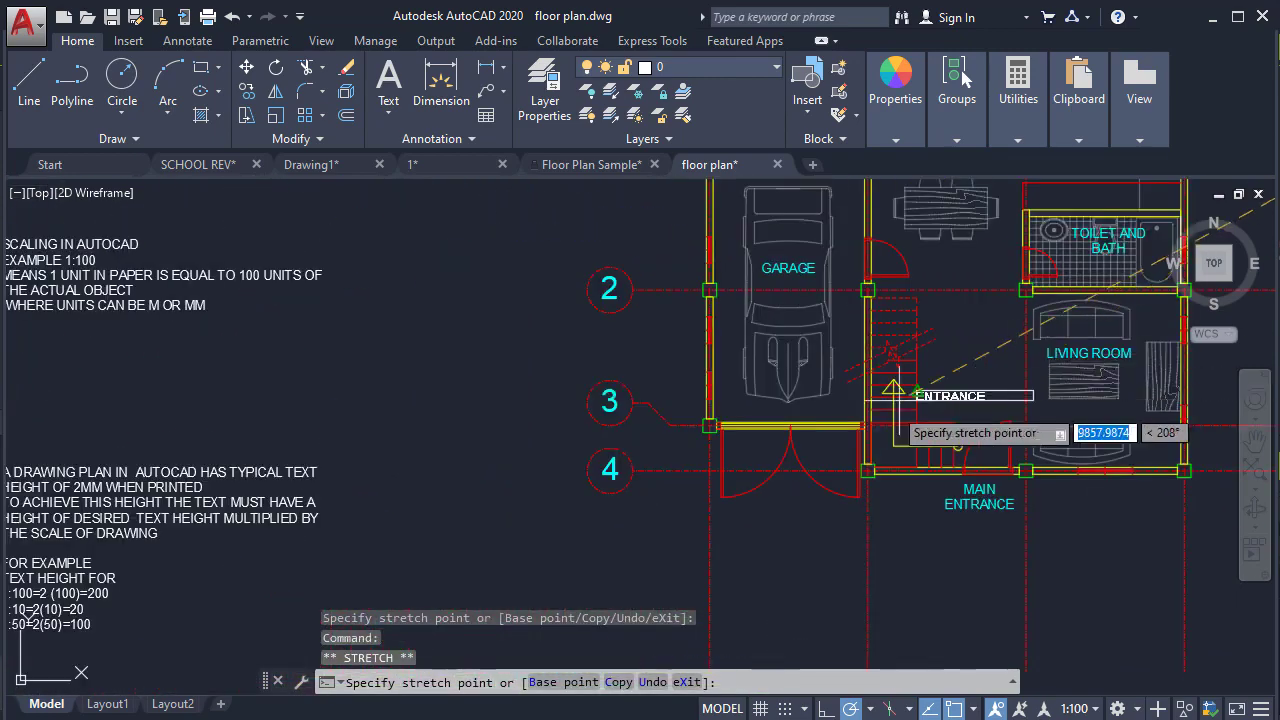
{"action": "scroll", "coordinate": [777, 449], "scroll_direction": "up", "scroll_amount": 5}
{"action": "left_click", "coordinate": [753, 340]}
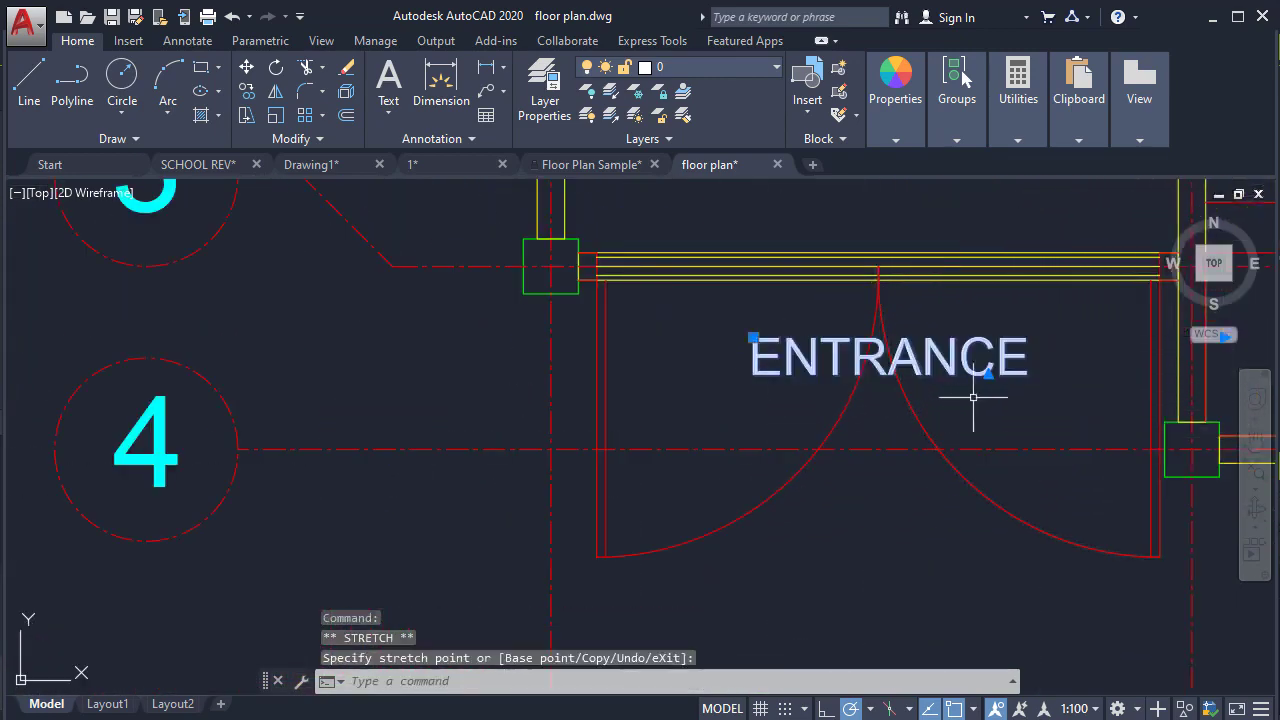
Step: Compare the new ENTRANCE text at the garage door with the existing MAIN ENTRANCE and UP labels
{"action": "mouse_move", "coordinate": [975, 391]}
{"action": "middle_mouse_down"}
{"action": "mouse_move", "coordinate": [771, 471]}
{"action": "mouse_move", "coordinate": [731, 446]}
{"action": "middle_mouse_up"}
{"action": "scroll", "coordinate": [734, 514], "scroll_direction": "down", "scroll_amount": 2}
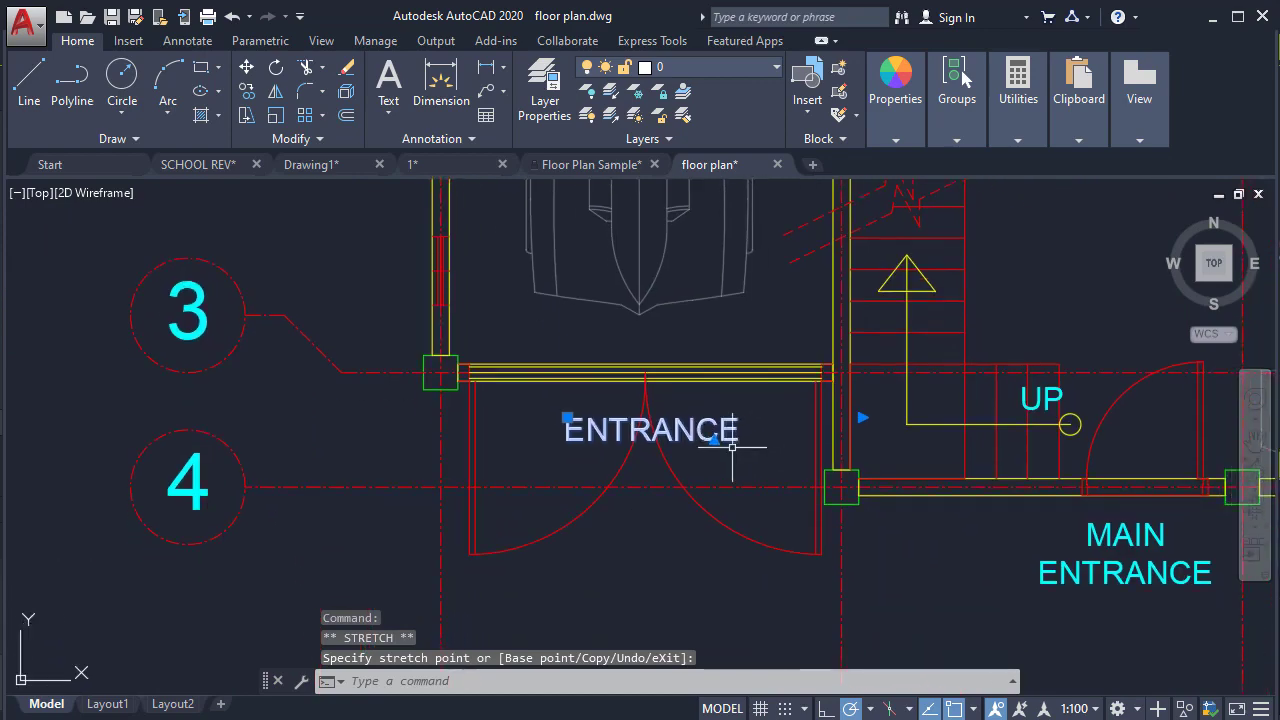
{"action": "scroll", "coordinate": [731, 446], "scroll_direction": "up", "scroll_amount": 1}
{"action": "mouse_move", "coordinate": [817, 471]}
{"action": "middle_mouse_down"}
{"action": "mouse_move", "coordinate": [640, 460]}
{"action": "mouse_move", "coordinate": [635, 432]}
{"action": "middle_mouse_up"}
{"action": "scroll", "coordinate": [635, 432], "scroll_direction": "down", "scroll_amount": 1}
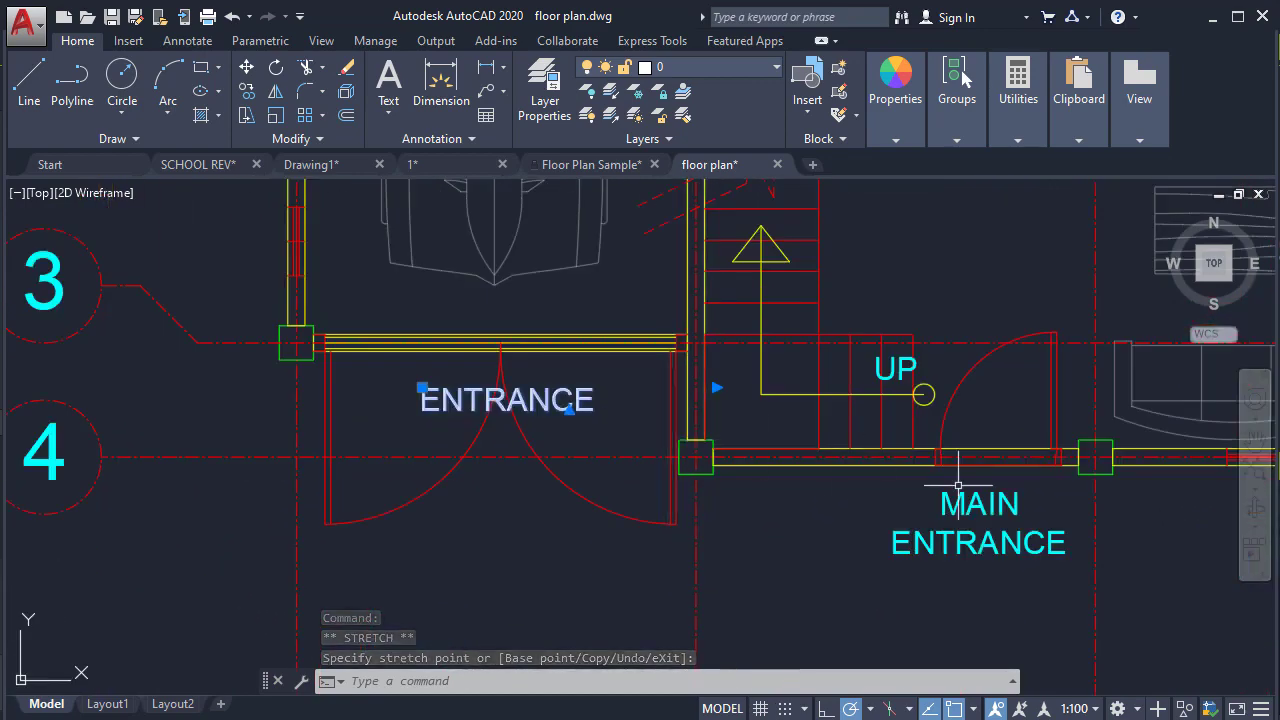
{"action": "middle_click_drag", "start_coordinate": [957, 487], "coordinate": [929, 514]}
{"action": "scroll", "coordinate": [583, 429], "scroll_direction": "up", "scroll_amount": 2}
{"action": "key", "text": "Escape"}
{"action": "left_click", "coordinate": [609, 429]}
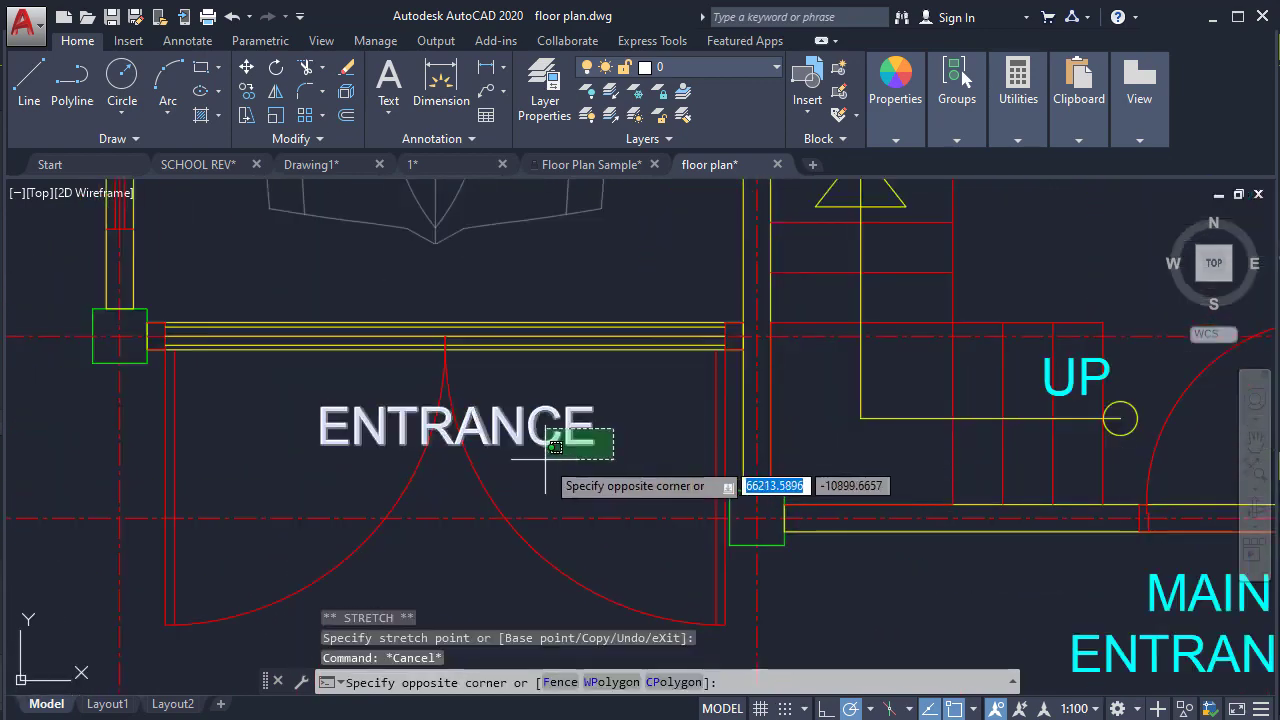
{"action": "left_click", "coordinate": [525, 456]}
{"action": "left_click", "coordinate": [733, 80]}
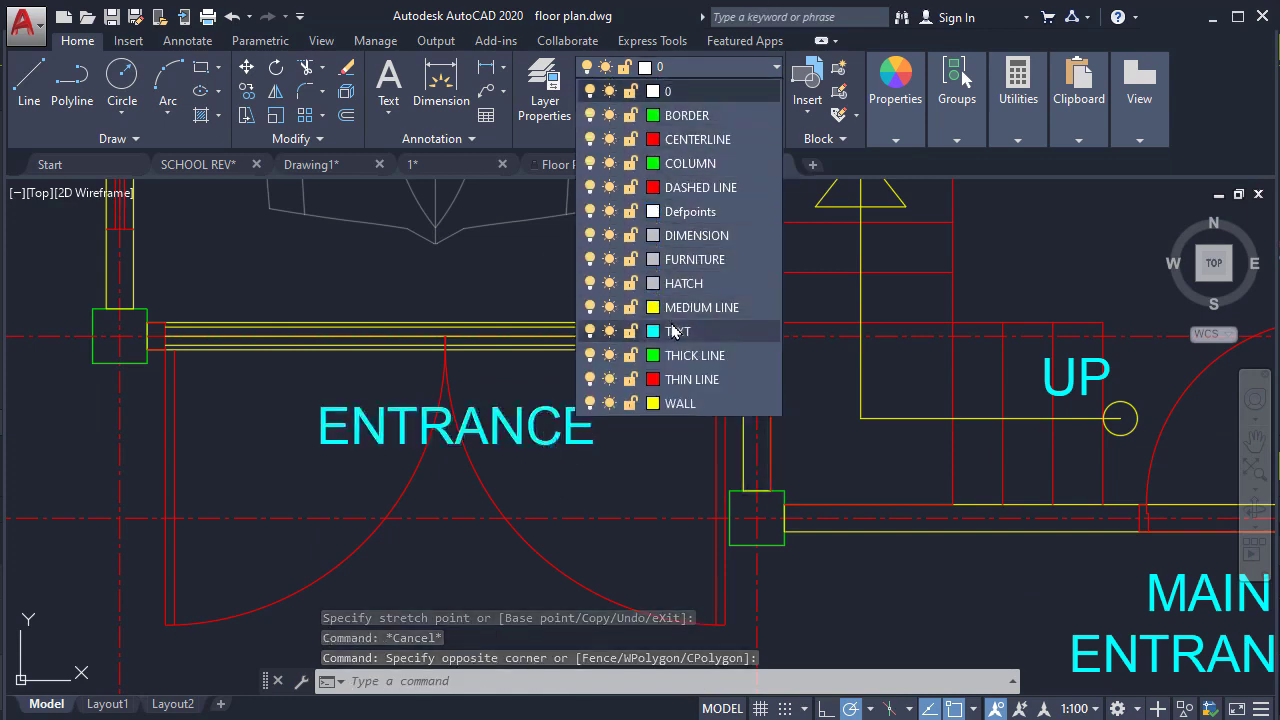
{"action": "left_click", "coordinate": [819, 287]}
{"action": "key", "text": "Escape"}
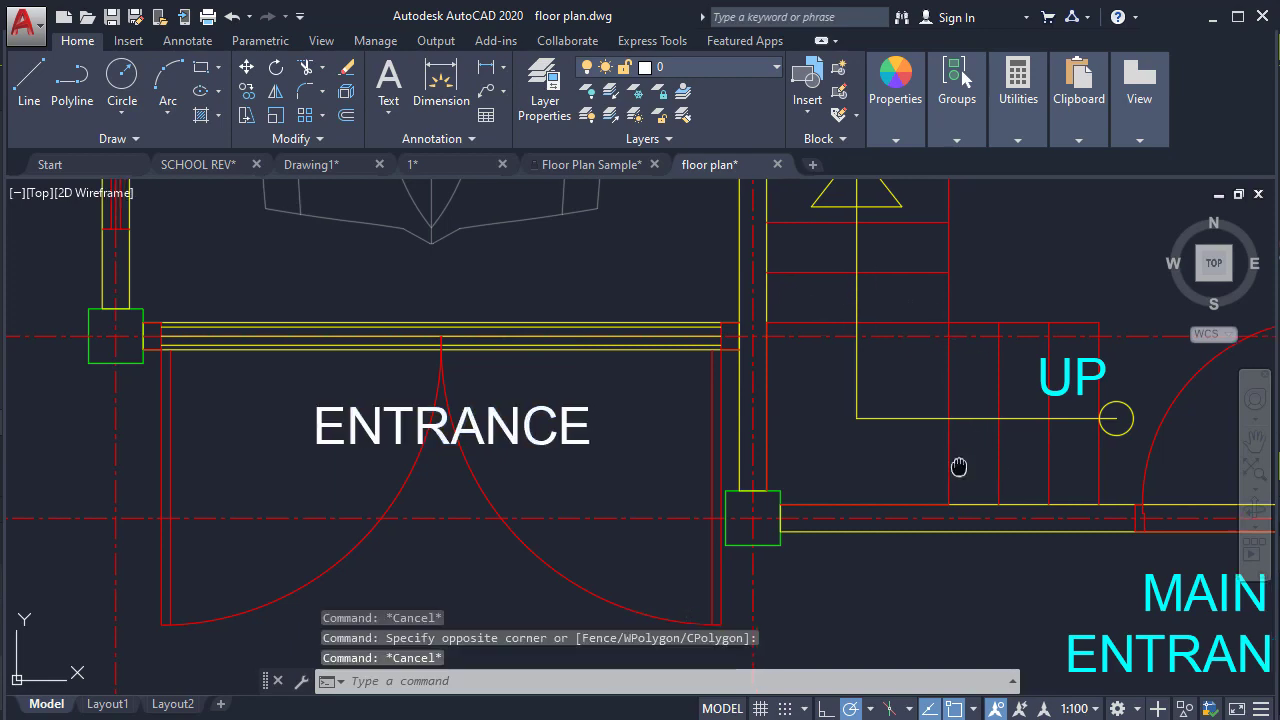
Step: Match the properties of the MAIN ENTRANCE label onto the ENTRANCE text at the garage door
{"action": "scroll", "coordinate": [957, 466], "scroll_direction": "down", "scroll_amount": 2}
{"action": "middle_click_drag", "start_coordinate": [866, 386], "coordinate": [873, 432]}
{"action": "type", "text": "MA"}
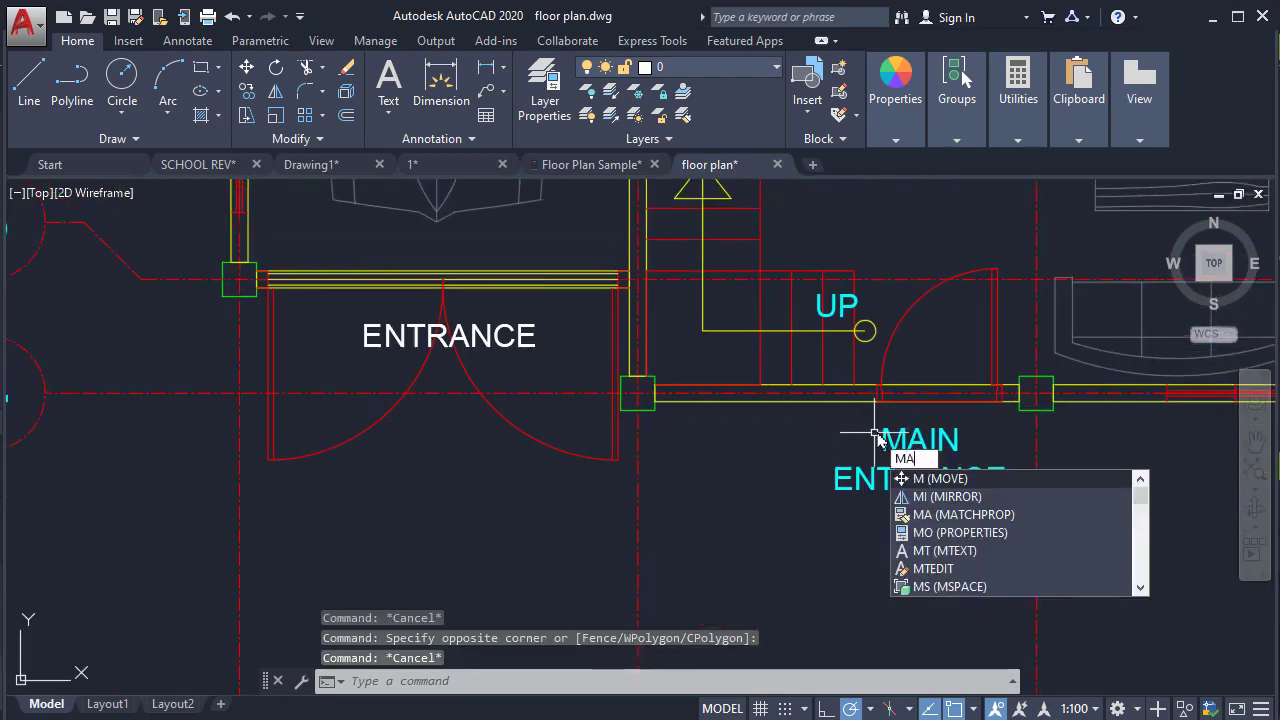
{"action": "key", "text": "Return"}
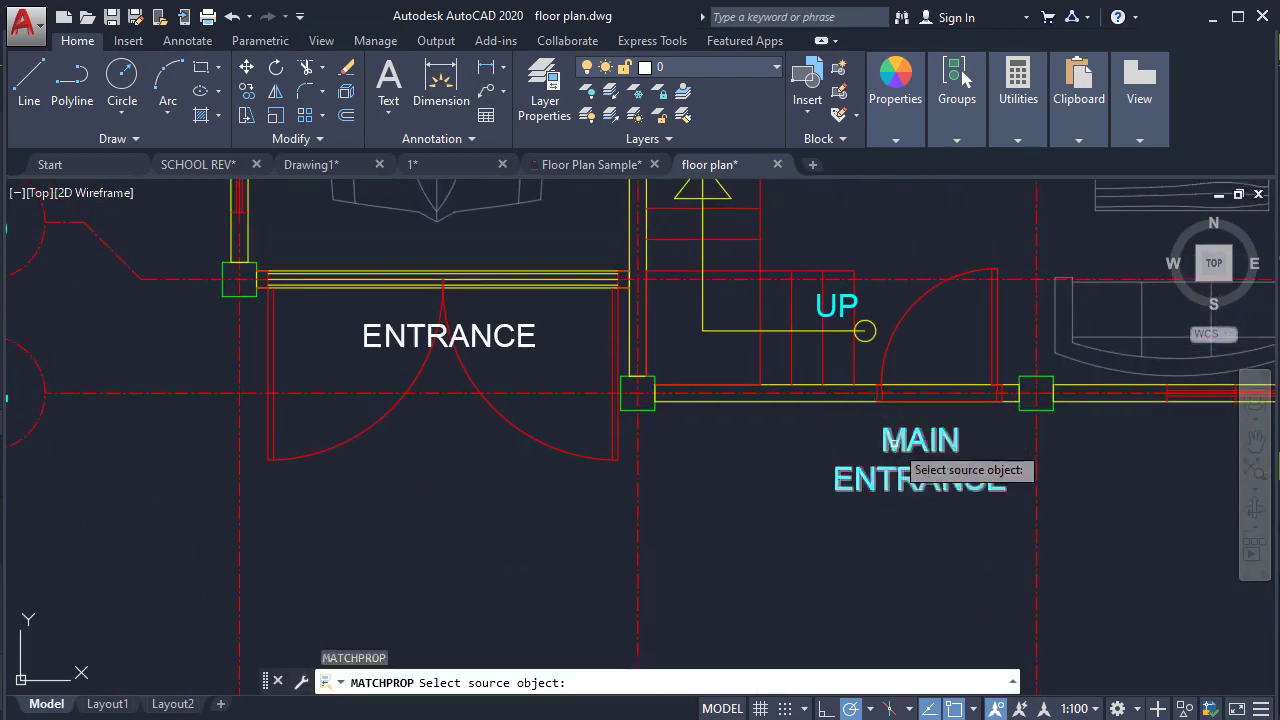
{"action": "left_click", "coordinate": [879, 442]}
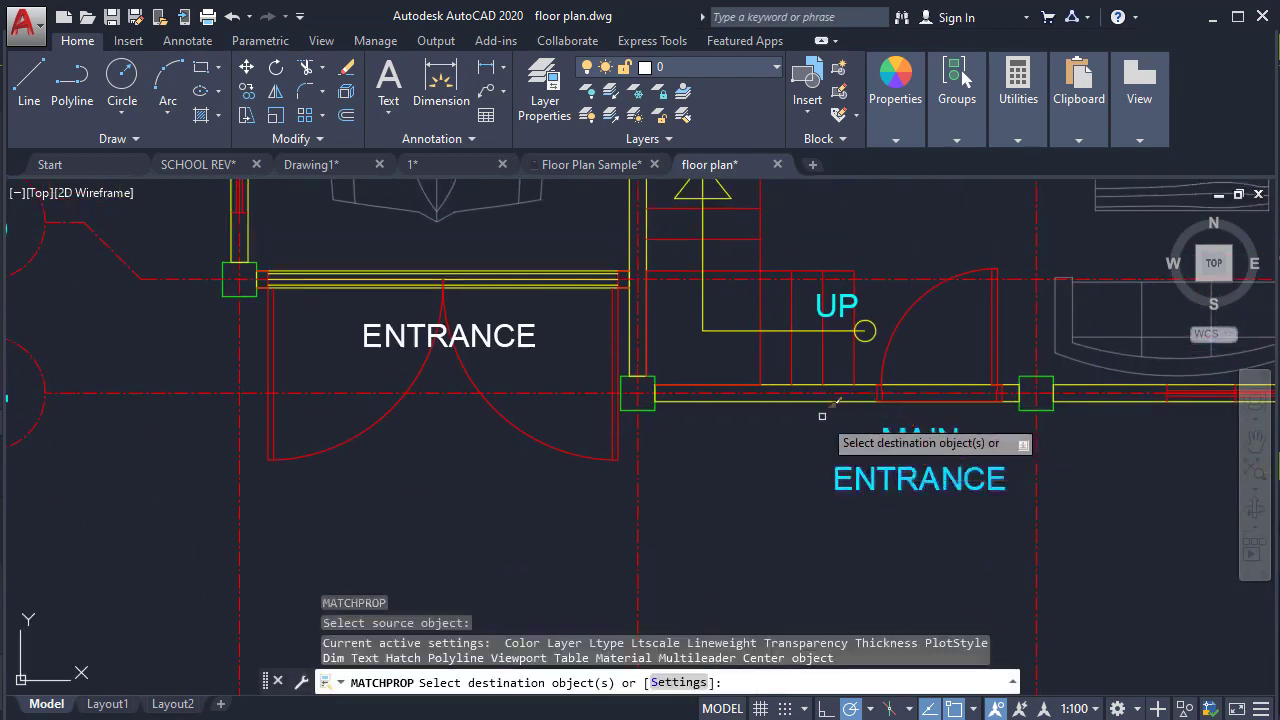
{"action": "left_click", "coordinate": [493, 320]}
{"action": "middle_click_drag", "start_coordinate": [270, 329], "coordinate": [448, 355]}
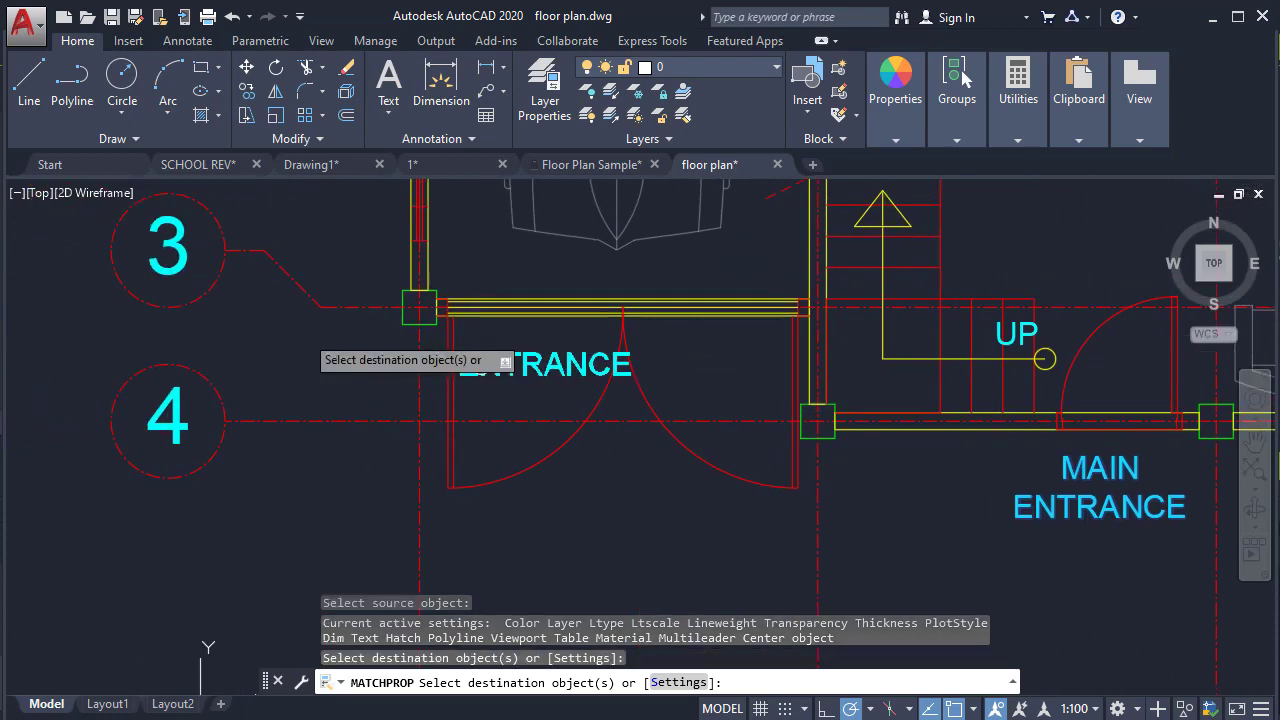
{"action": "scroll", "coordinate": [542, 360], "scroll_direction": "up", "scroll_amount": 2}
{"action": "key", "text": "Escape"}
Step: Move the ENTRANCE label horizontally so it is centred on the meeting point of the garage double door
{"action": "left_click", "coordinate": [537, 344]}
{"action": "left_click", "coordinate": [494, 362]}
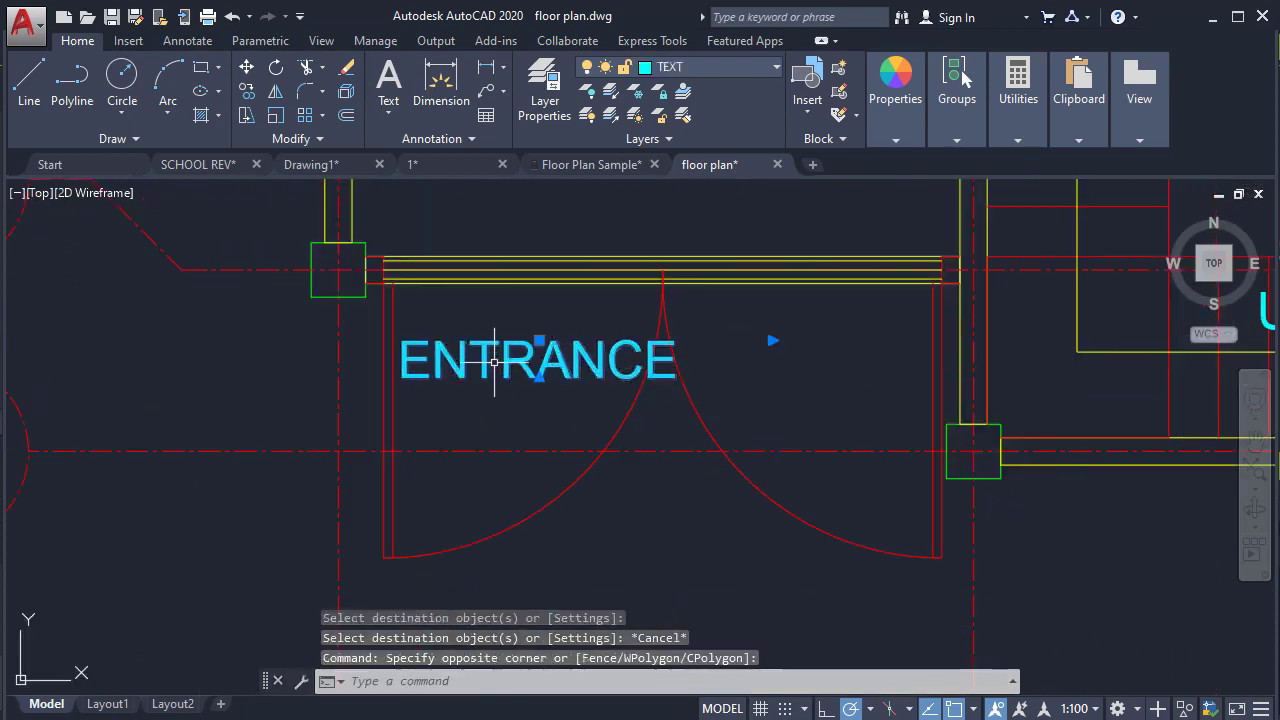
{"action": "left_click", "coordinate": [539, 341]}
{"action": "scroll", "coordinate": [677, 337], "scroll_direction": "up", "scroll_amount": 4}
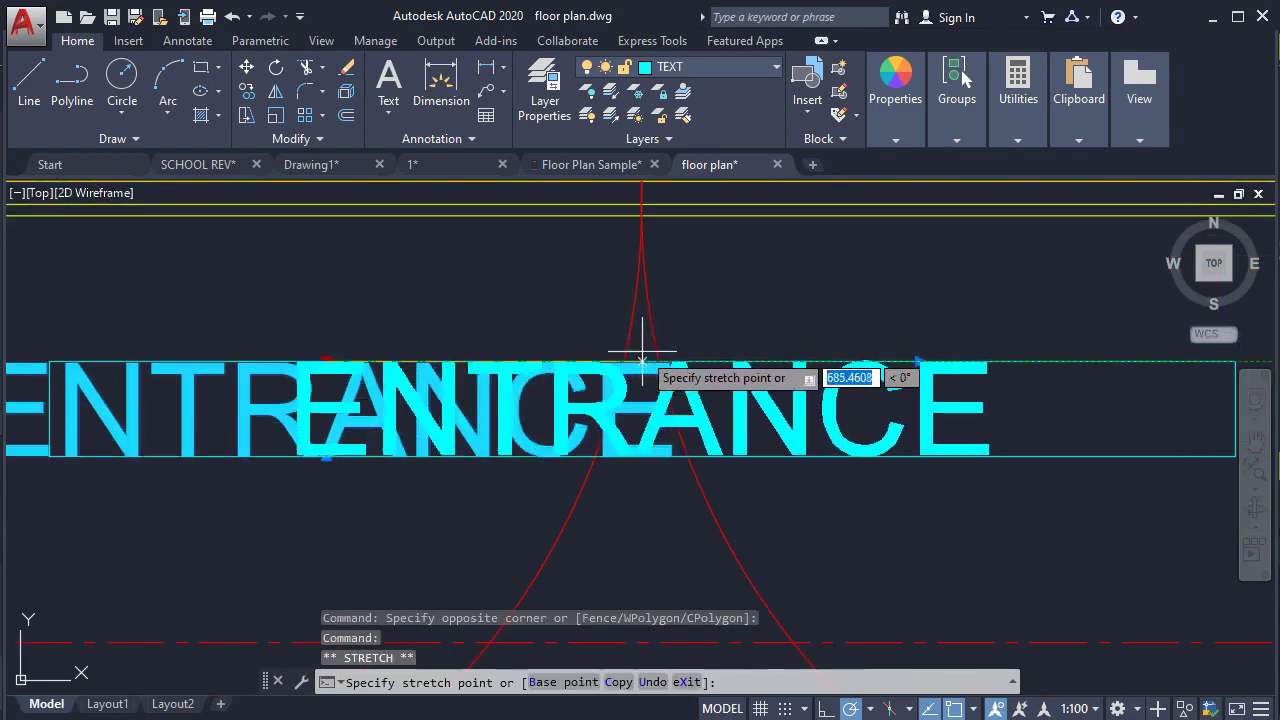
{"action": "key", "text": "Escape"}
{"action": "key", "text": "Escape"}
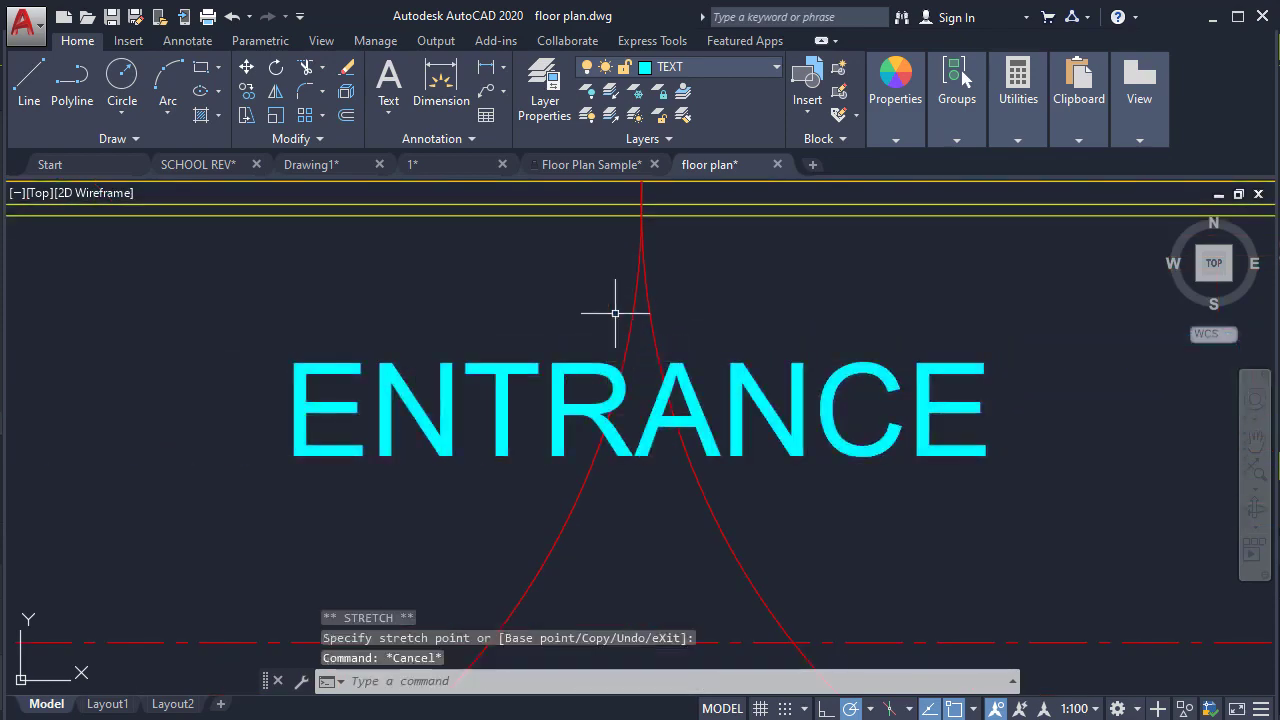
Step: Display the properties of the ENTRANCE label at the garage door
{"action": "type", "text": "P"}
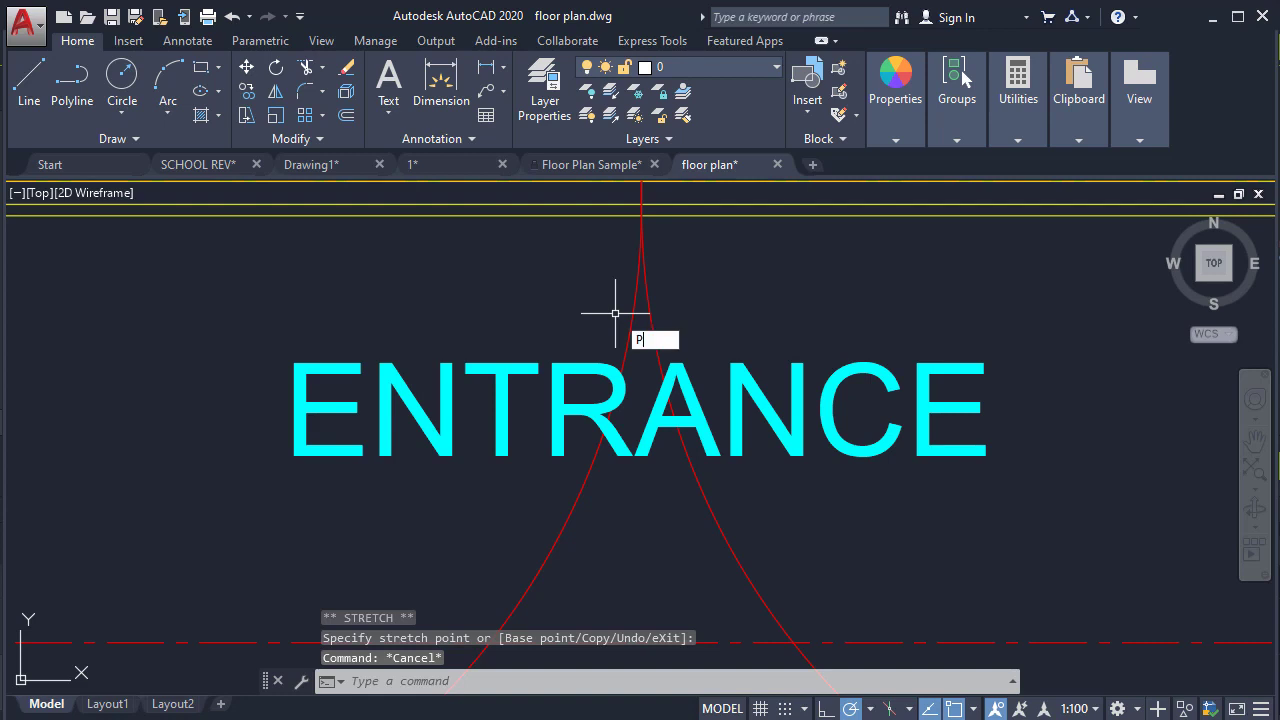
{"action": "type", "text": "R"}
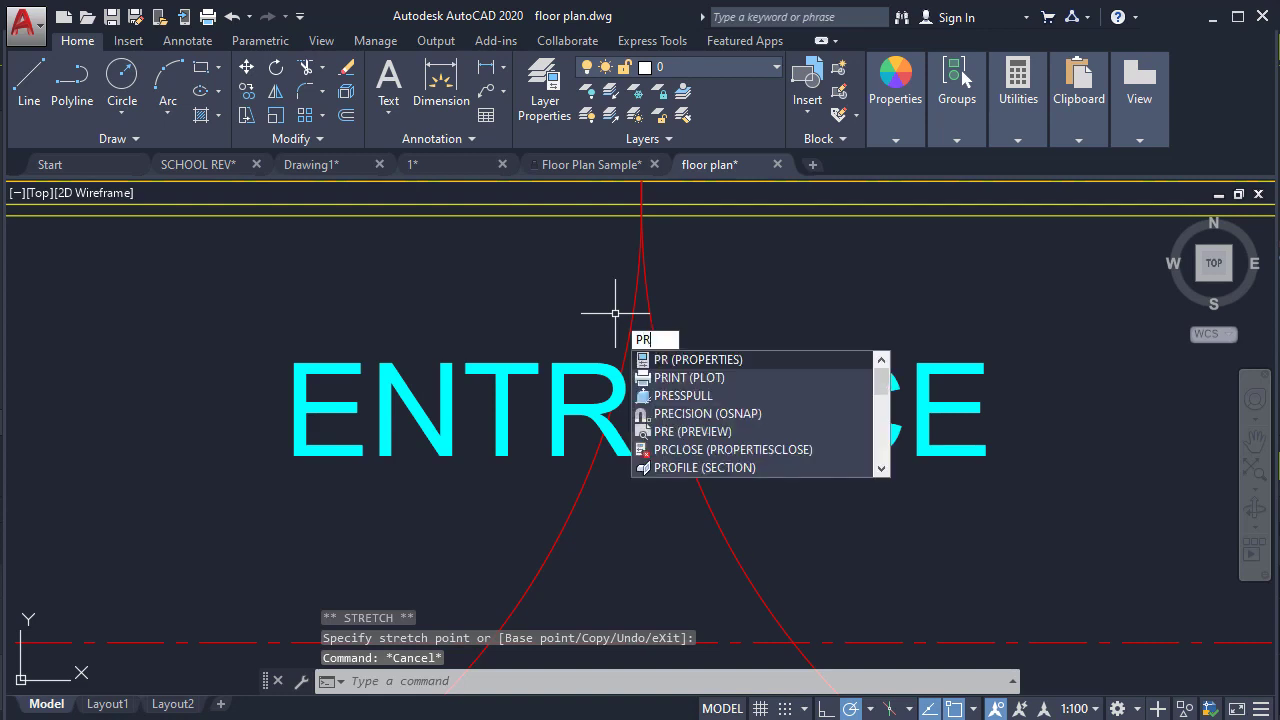
{"action": "key", "text": "Return"}
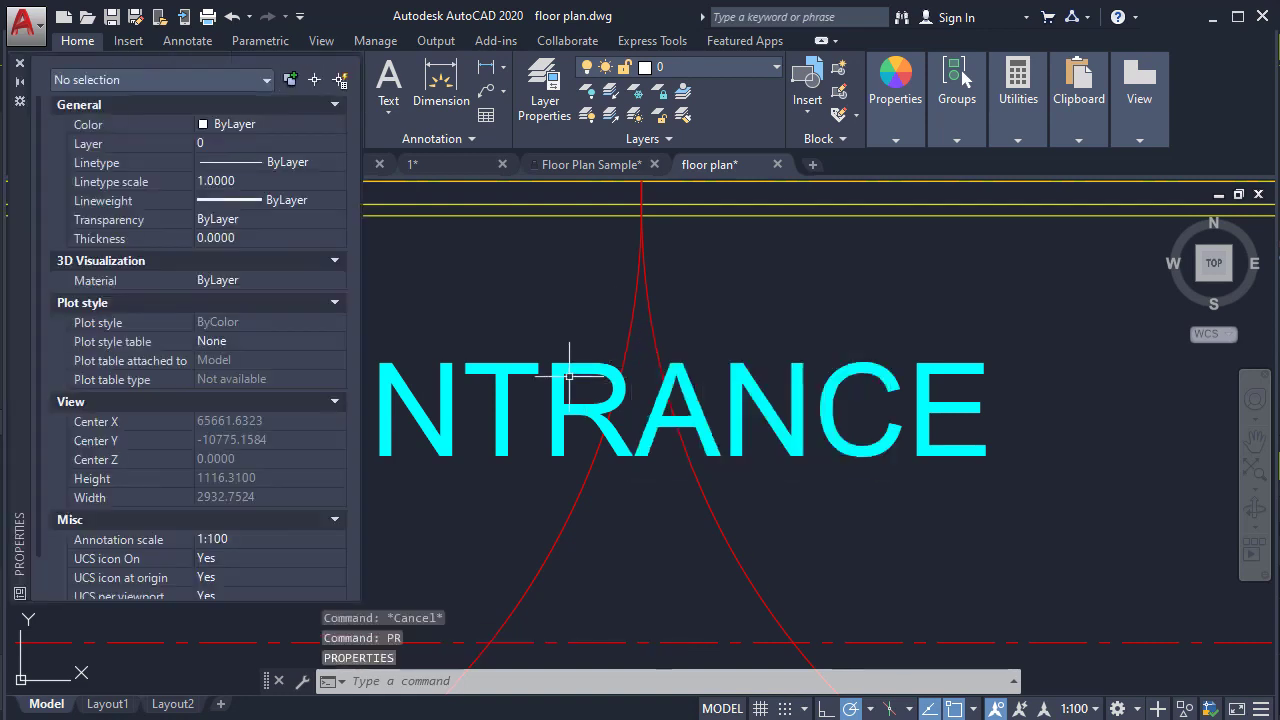
{"action": "left_click", "coordinate": [569, 376]}
{"action": "left_click", "coordinate": [537, 355]}
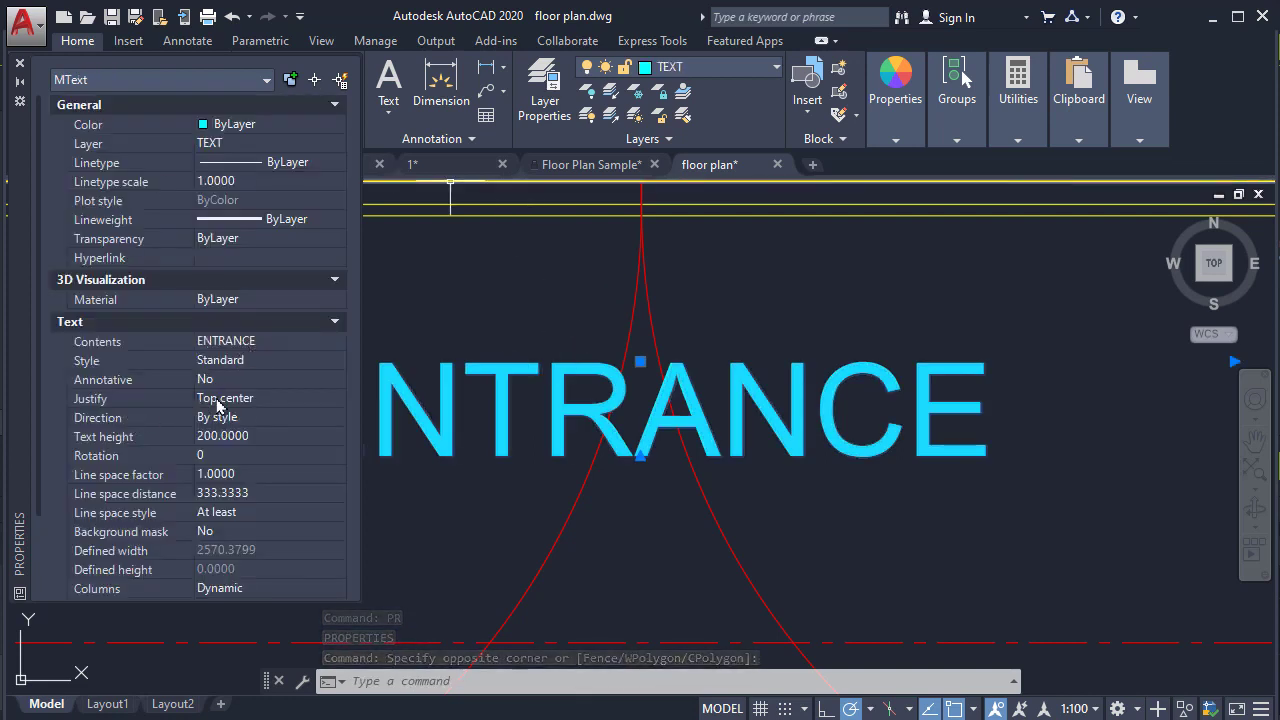
{"action": "left_click", "coordinate": [218, 400]}
{"action": "left_click", "coordinate": [220, 400]}
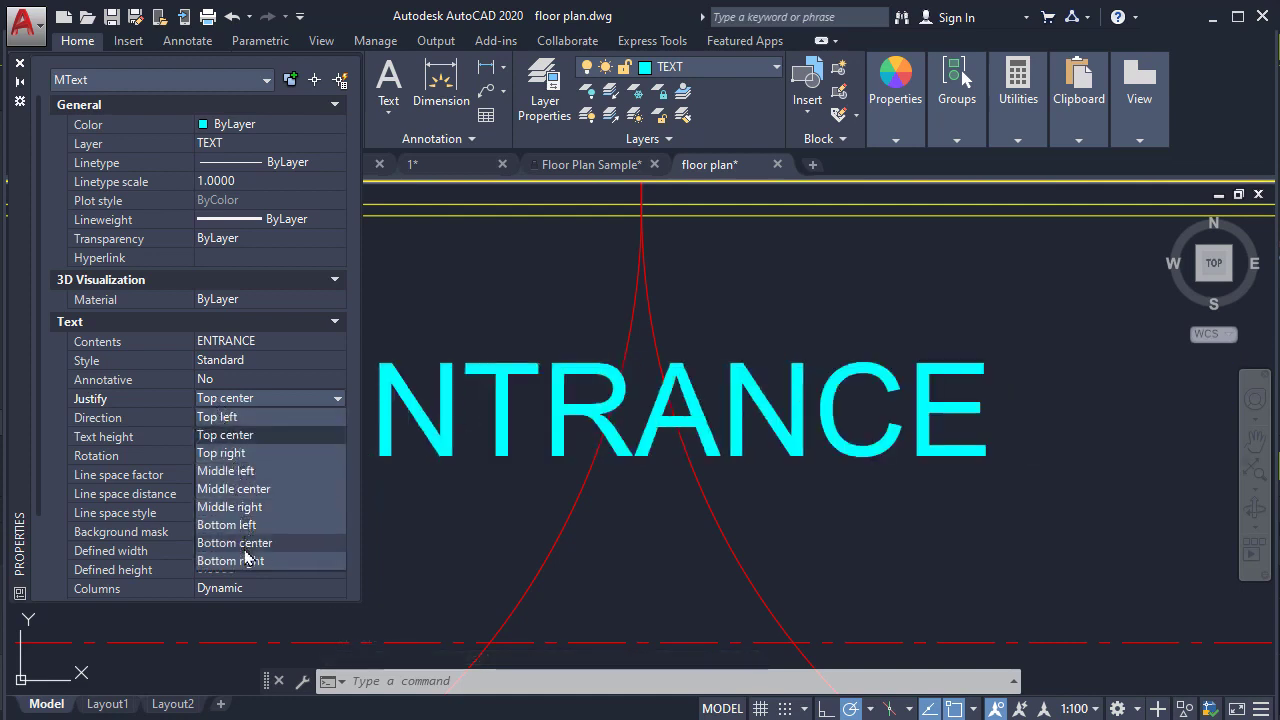
{"action": "left_click", "coordinate": [451, 546]}
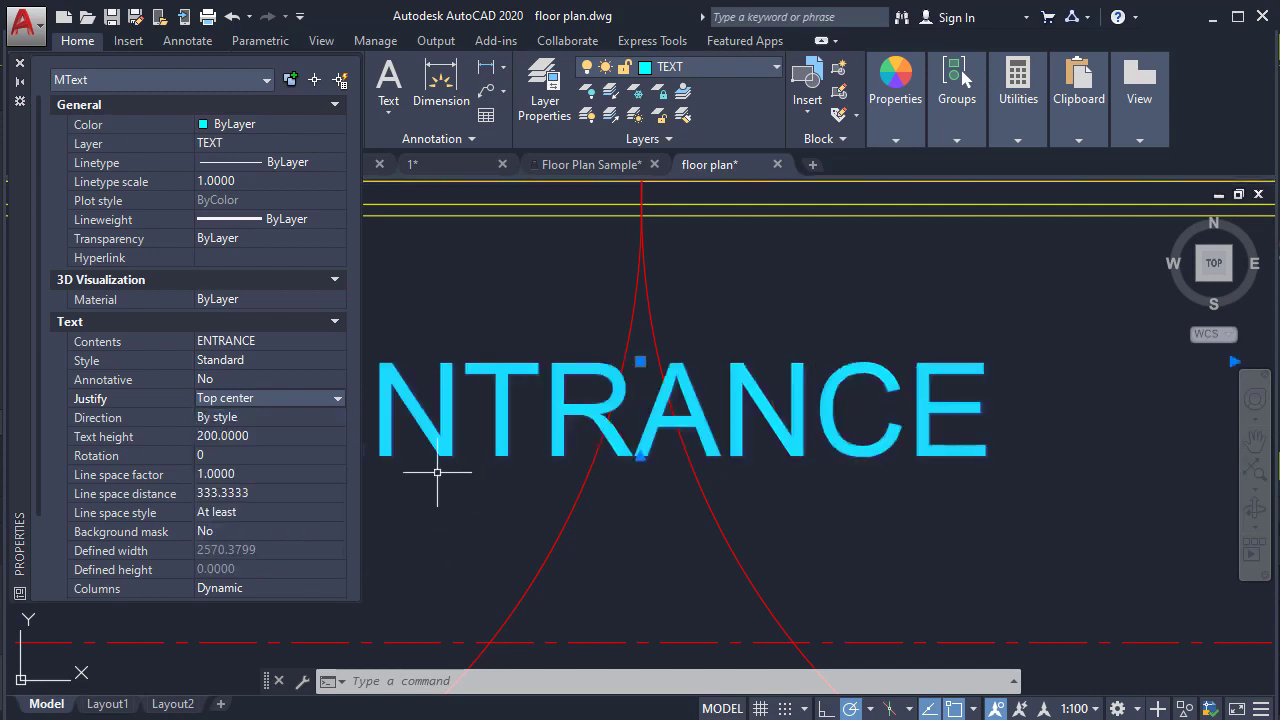
Step: Set the text height of the ENTRANCE label at the garage door to 250
{"action": "left_click", "coordinate": [216, 438]}
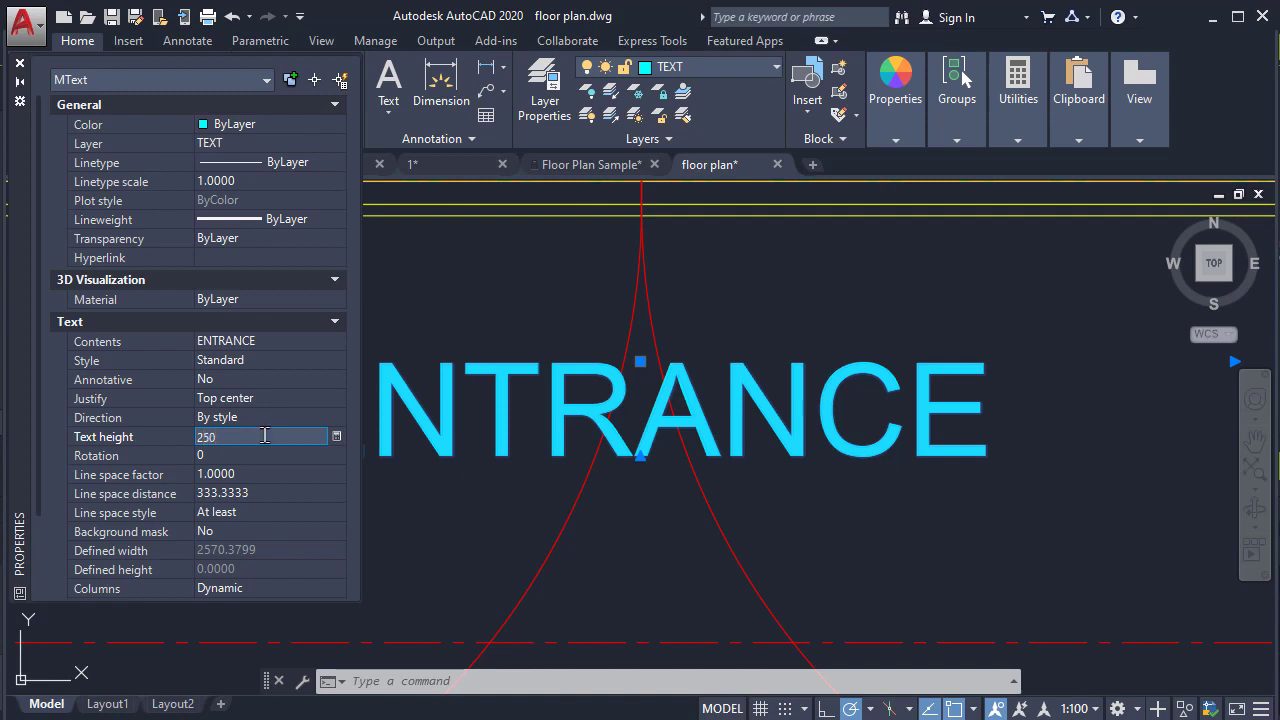
{"action": "key", "text": "Return"}
{"action": "scroll", "coordinate": [868, 460], "scroll_direction": "down", "scroll_amount": 2}
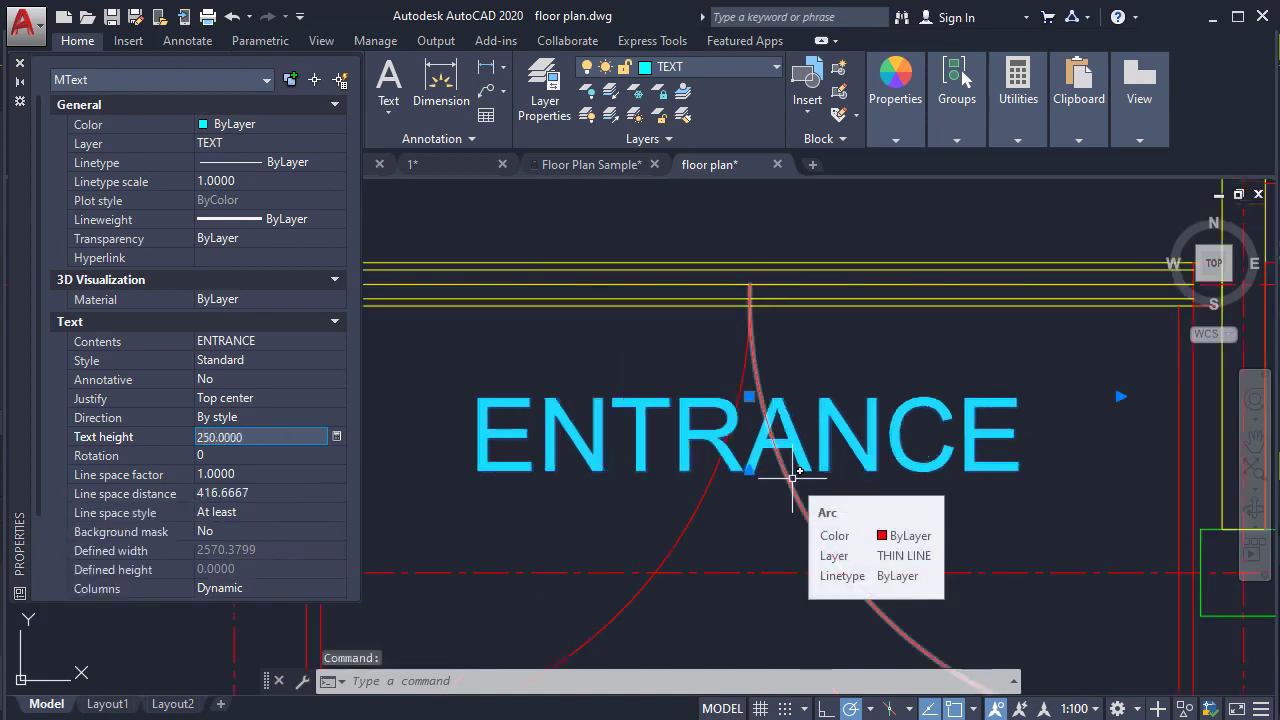
{"action": "scroll", "coordinate": [791, 478], "scroll_direction": "down", "scroll_amount": 5}
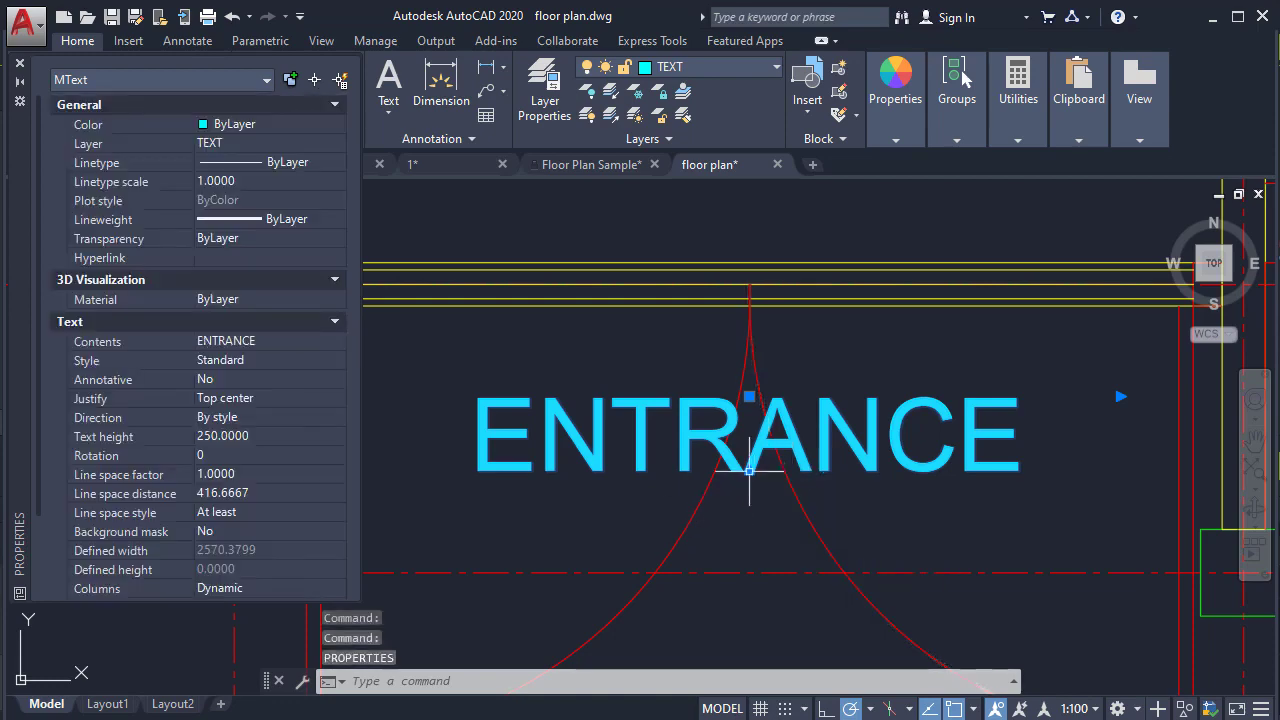
{"action": "mouse_move", "coordinate": [791, 478]}
{"action": "middle_mouse_down"}
{"action": "mouse_move", "coordinate": [642, 557]}
{"action": "mouse_move", "coordinate": [629, 491]}
{"action": "middle_mouse_up"}
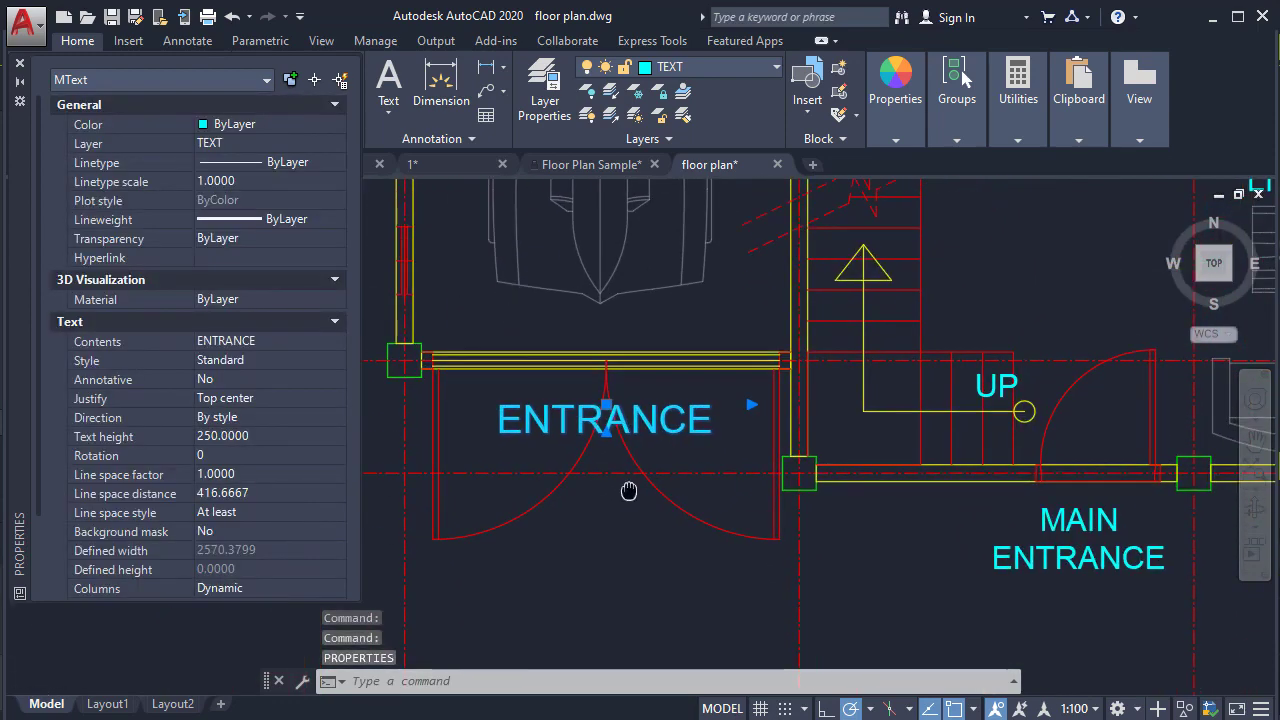
{"action": "key", "text": "Escape"}
Step: Match the garage ENTRANCE label's properties onto the MAIN ENTRANCE and LIVING ROOM labels
{"action": "scroll", "coordinate": [665, 425], "scroll_direction": "up", "scroll_amount": 3}
{"action": "scroll", "coordinate": [669, 427], "scroll_direction": "down", "scroll_amount": 3}
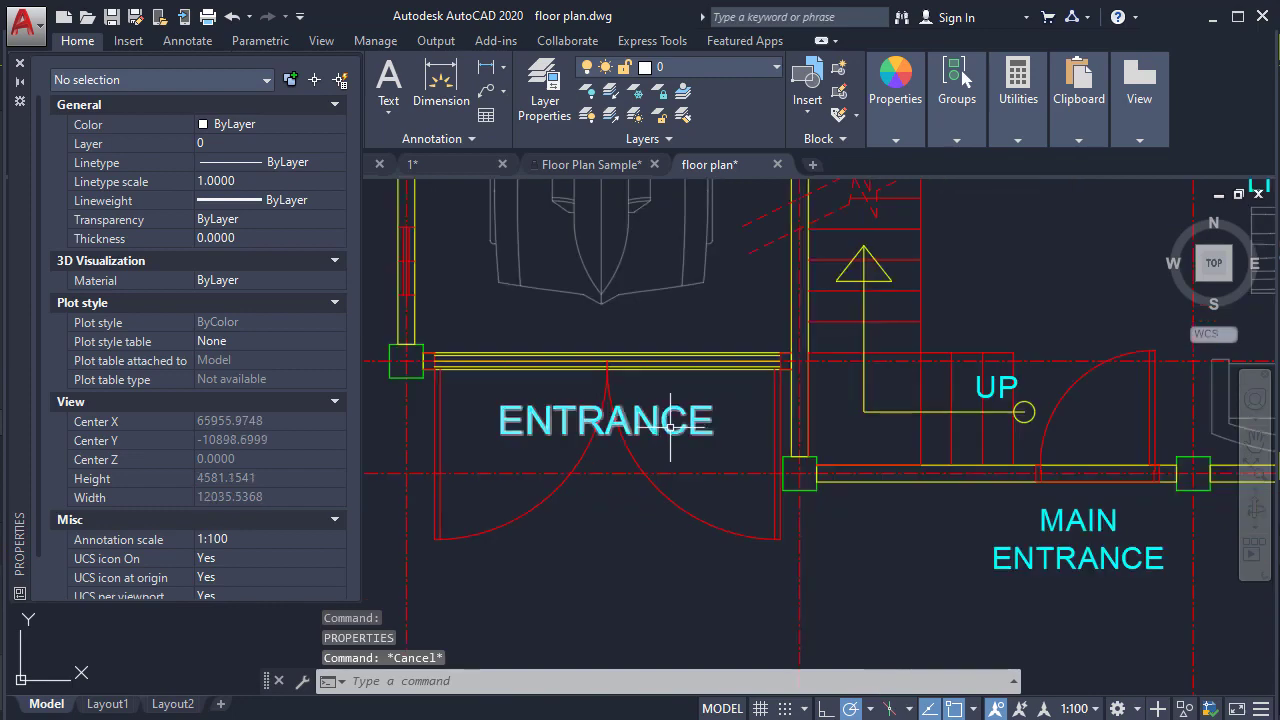
{"action": "mouse_move", "coordinate": [737, 452]}
{"action": "middle_mouse_down"}
{"action": "mouse_move", "coordinate": [660, 489]}
{"action": "mouse_move", "coordinate": [678, 459]}
{"action": "middle_mouse_up"}
{"action": "key", "text": "Escape"}
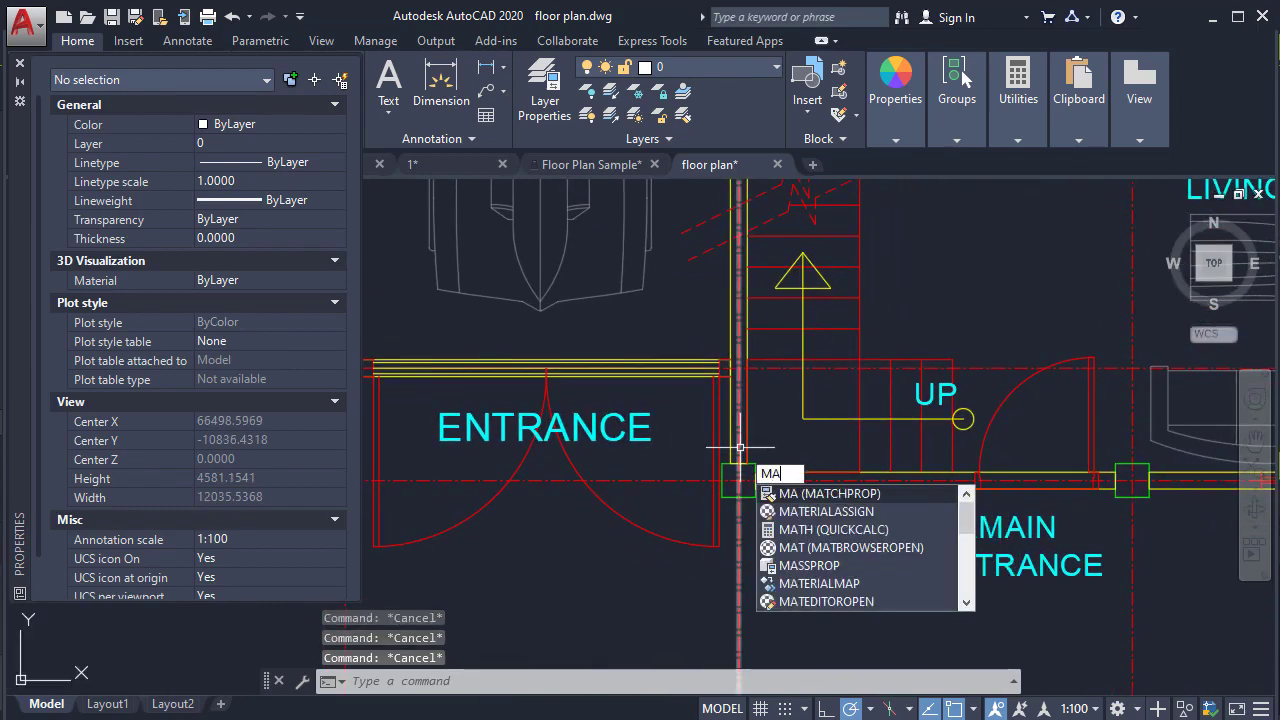
{"action": "key", "text": "Return"}
{"action": "left_click", "coordinate": [640, 438]}
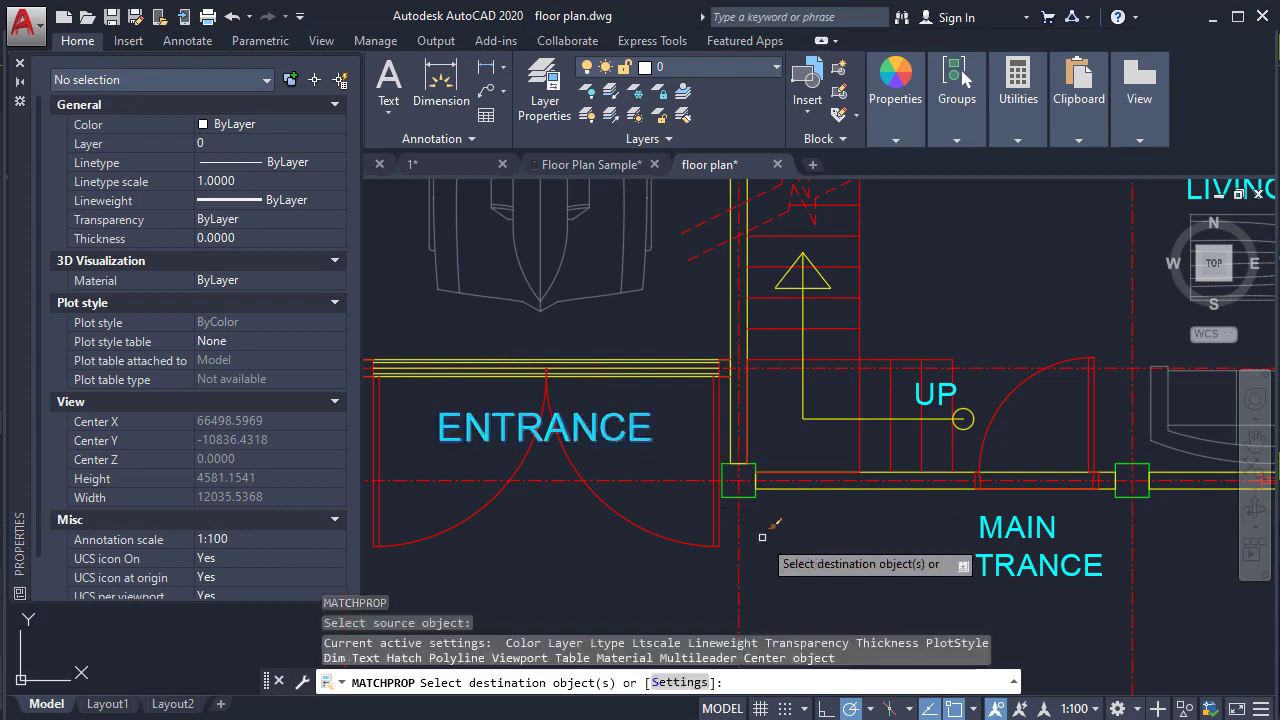
{"action": "left_click", "coordinate": [1014, 529]}
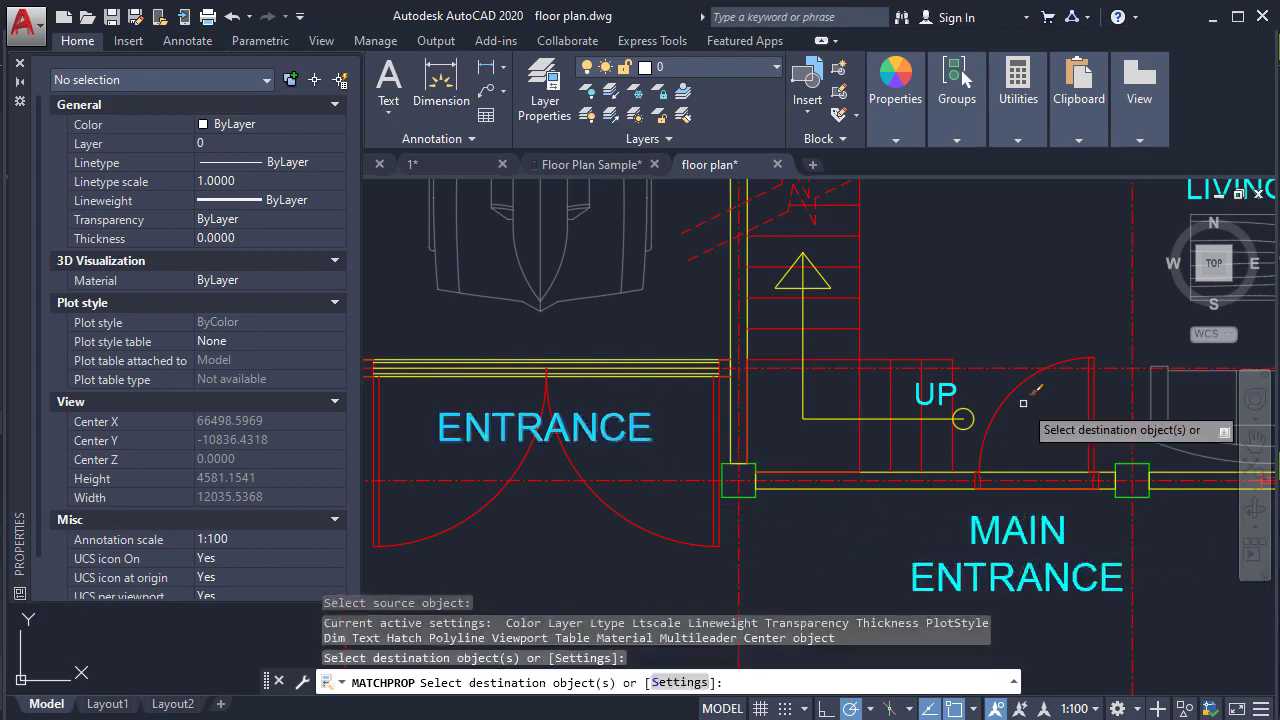
{"action": "middle_click_drag", "start_coordinate": [985, 403], "coordinate": [446, 508]}
{"action": "left_click", "coordinate": [712, 297]}
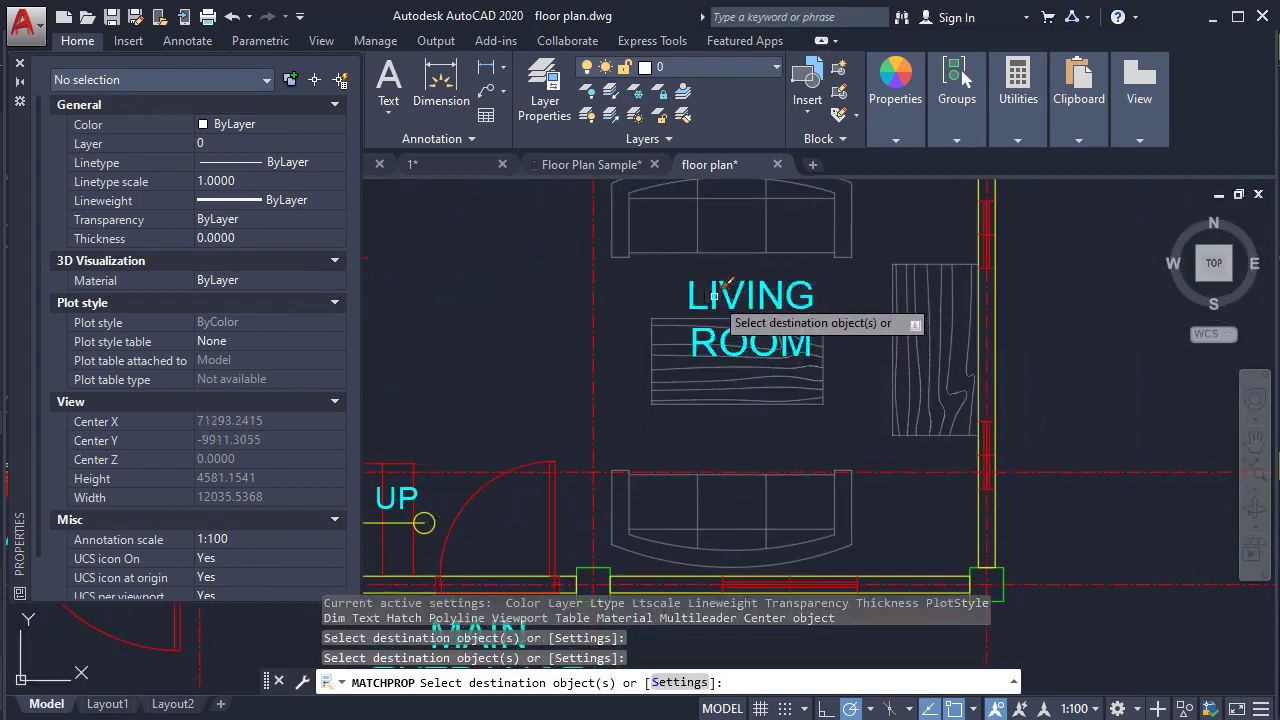
Step: Match the same text properties onto the KITCHEN, DINING ROOM and TOILET AND BATH labels and end the command
{"action": "middle_click_drag", "start_coordinate": [807, 284], "coordinate": [770, 592]}
{"action": "scroll", "coordinate": [770, 592], "scroll_direction": "down", "scroll_amount": 1}
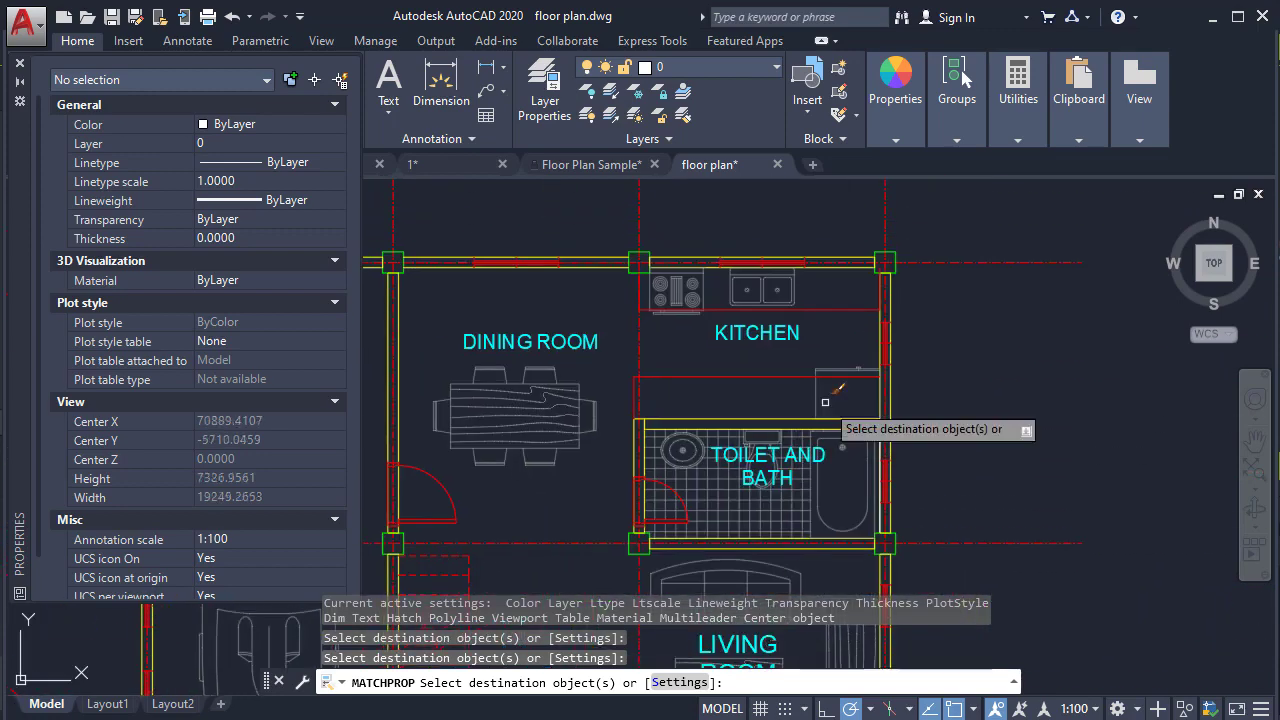
{"action": "left_click", "coordinate": [755, 330]}
{"action": "left_click", "coordinate": [530, 338]}
{"action": "scroll", "coordinate": [686, 451], "scroll_direction": "up", "scroll_amount": 3}
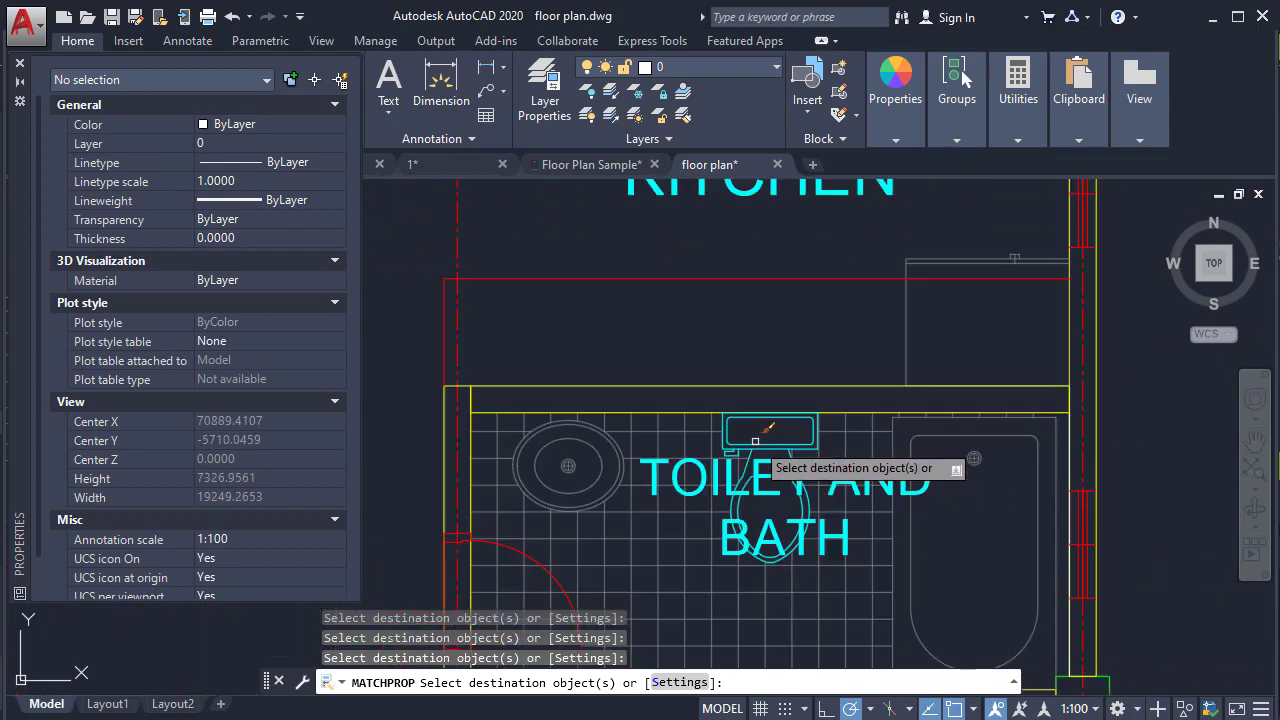
{"action": "left_click", "coordinate": [835, 468]}
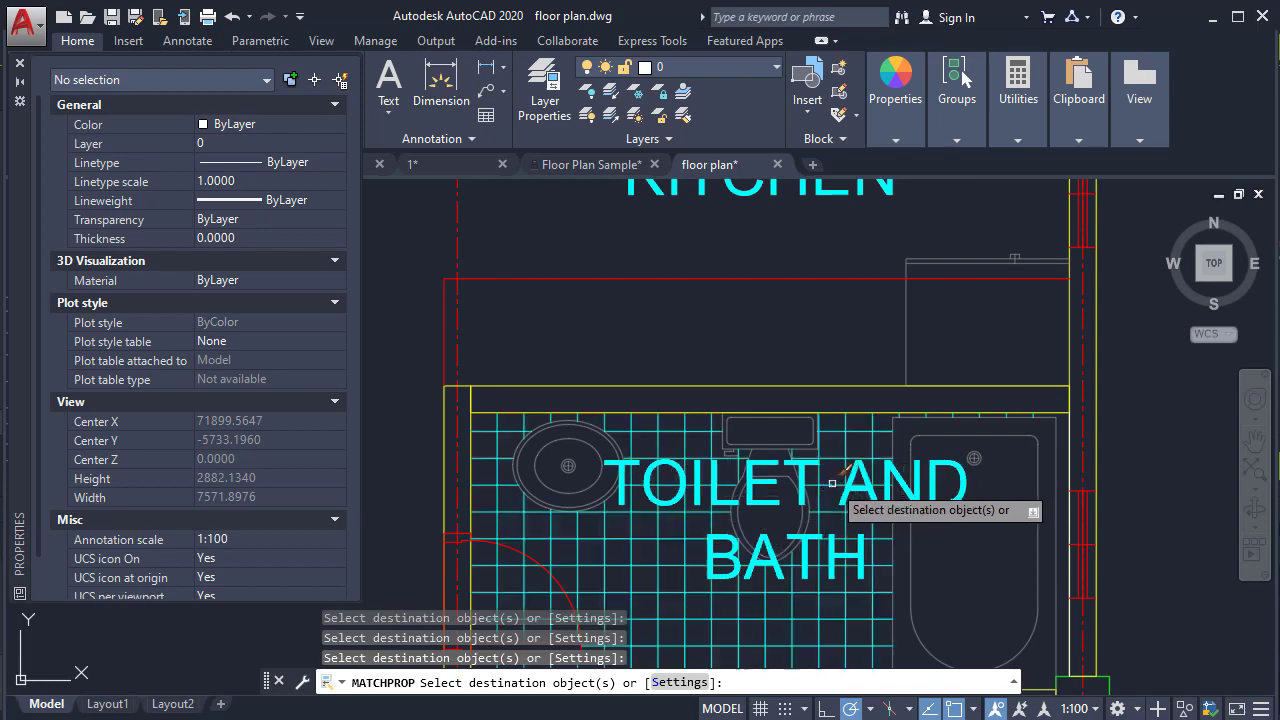
{"action": "scroll", "coordinate": [805, 491], "scroll_direction": "down", "scroll_amount": 3}
{"action": "key", "text": "Escape"}
{"action": "key", "text": "Escape"}
Step: Widen the DINING ROOM label's text frame to about 3408 so both words fit on one line
{"action": "scroll", "coordinate": [681, 452], "scroll_direction": "up", "scroll_amount": 6}
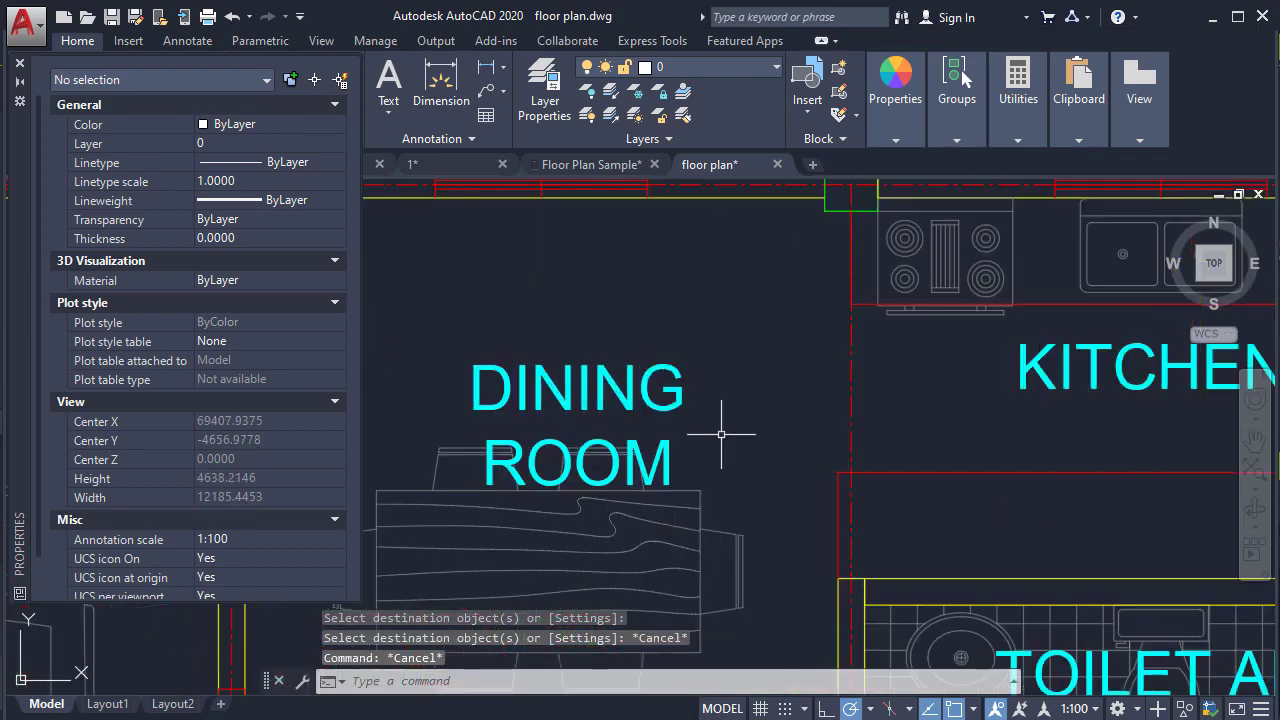
{"action": "left_click", "coordinate": [831, 435]}
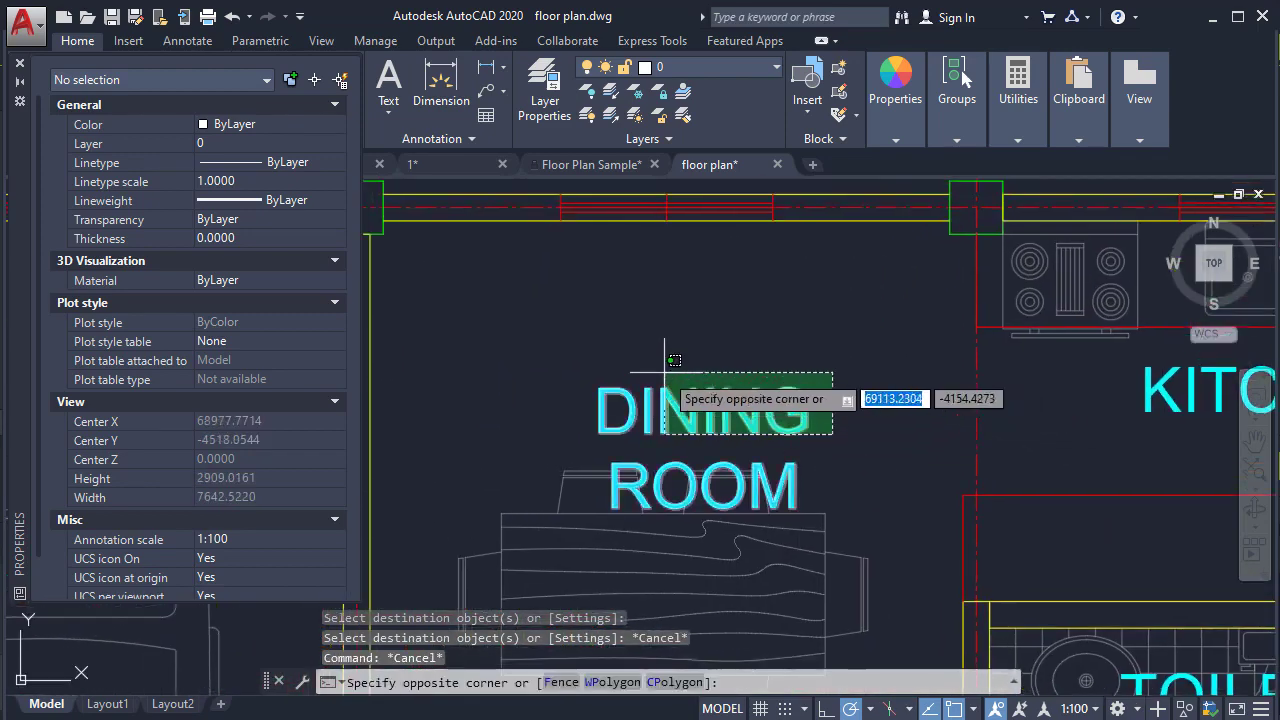
{"action": "left_click", "coordinate": [664, 370]}
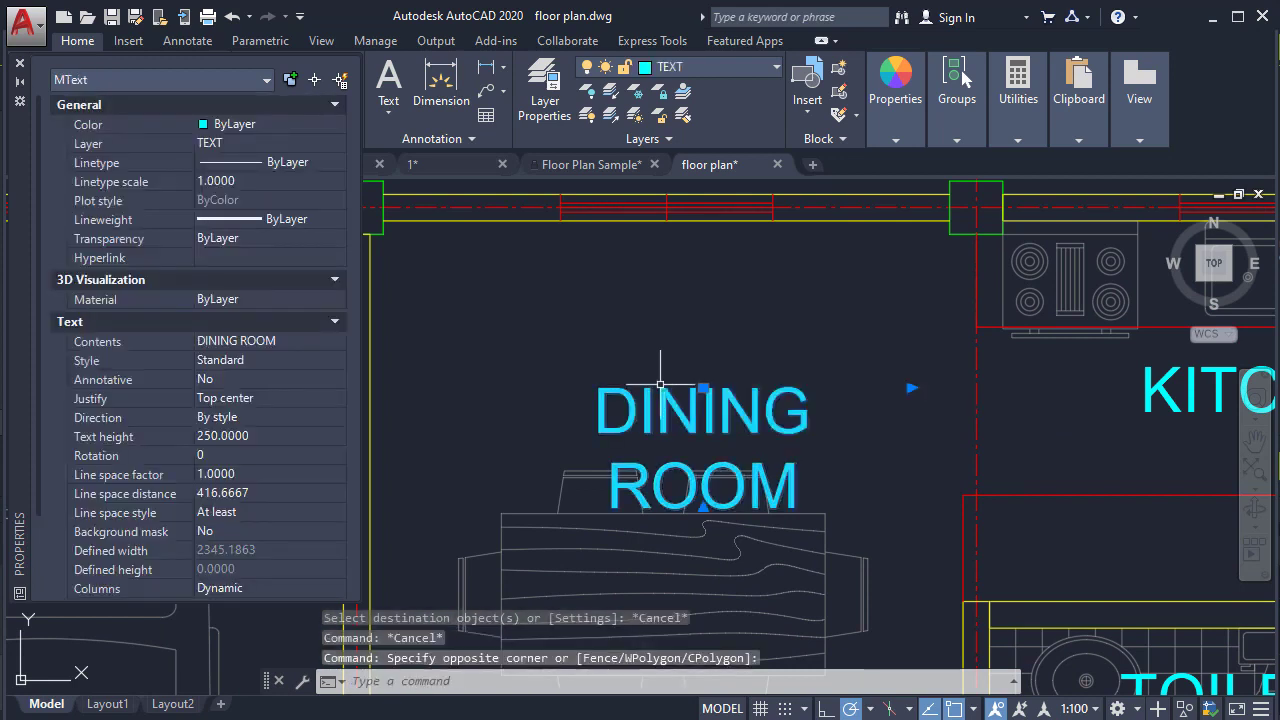
{"action": "left_click", "coordinate": [910, 387]}
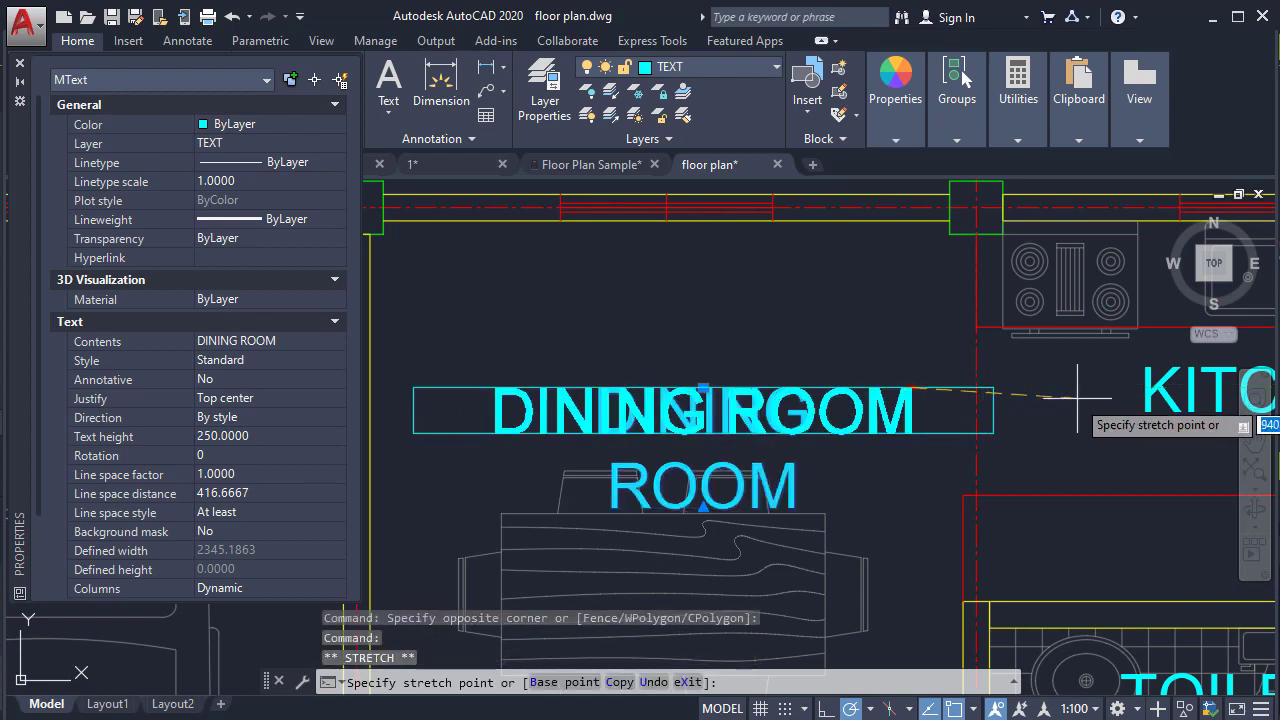
{"action": "left_click", "coordinate": [1098, 387]}
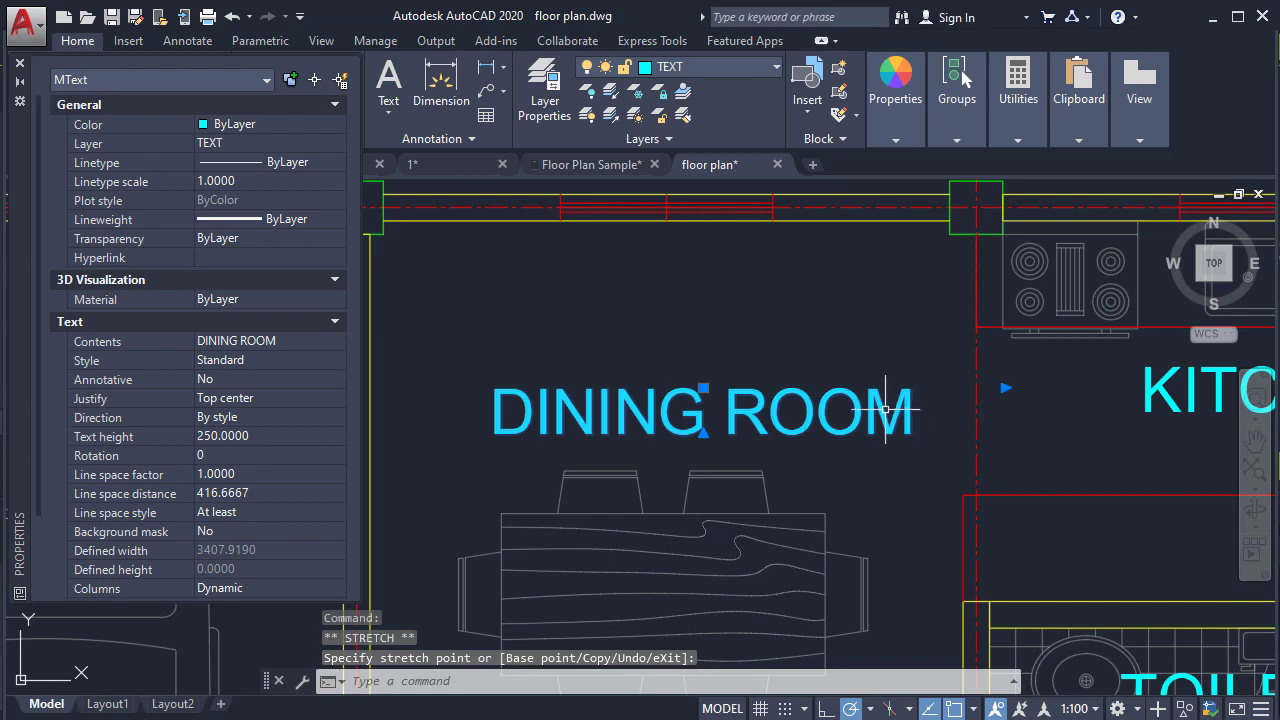
Step: Narrow the DINING ROOM label's text frame so the words wrap onto two lines
{"action": "left_click", "coordinate": [1005, 387]}
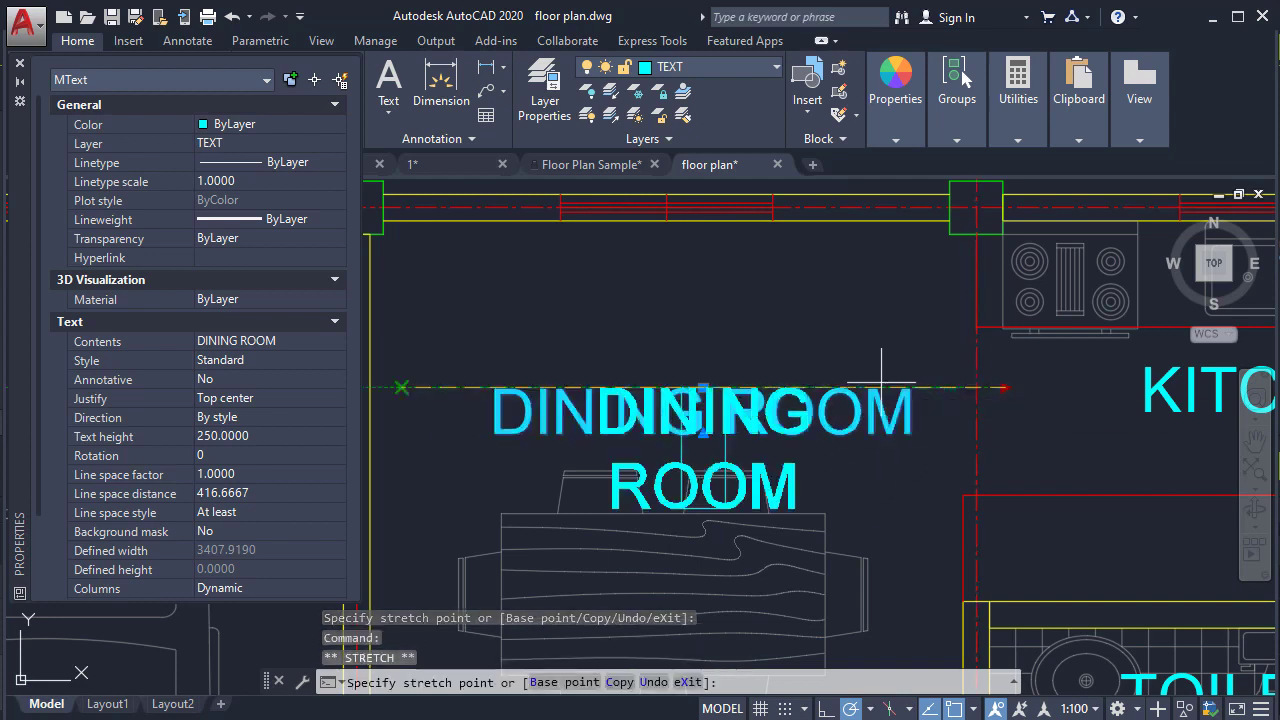
{"action": "left_click", "coordinate": [791, 387]}
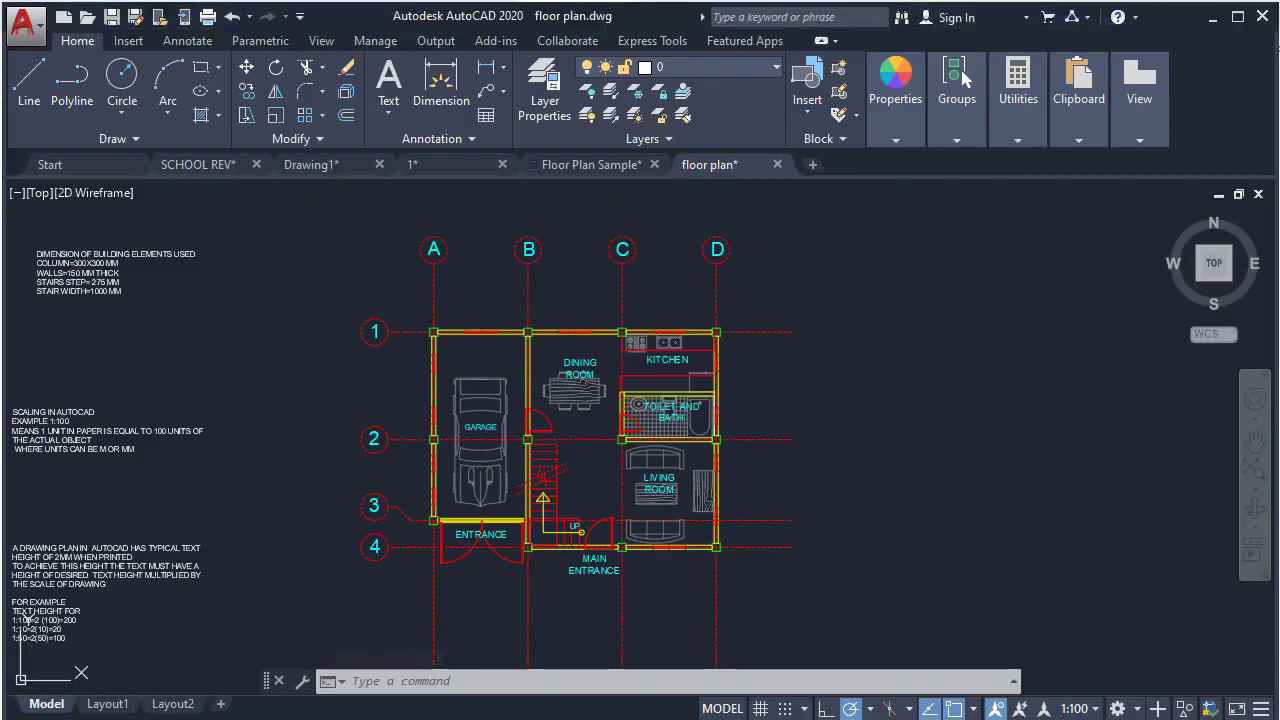
{"action": "key", "text": "Escape"}
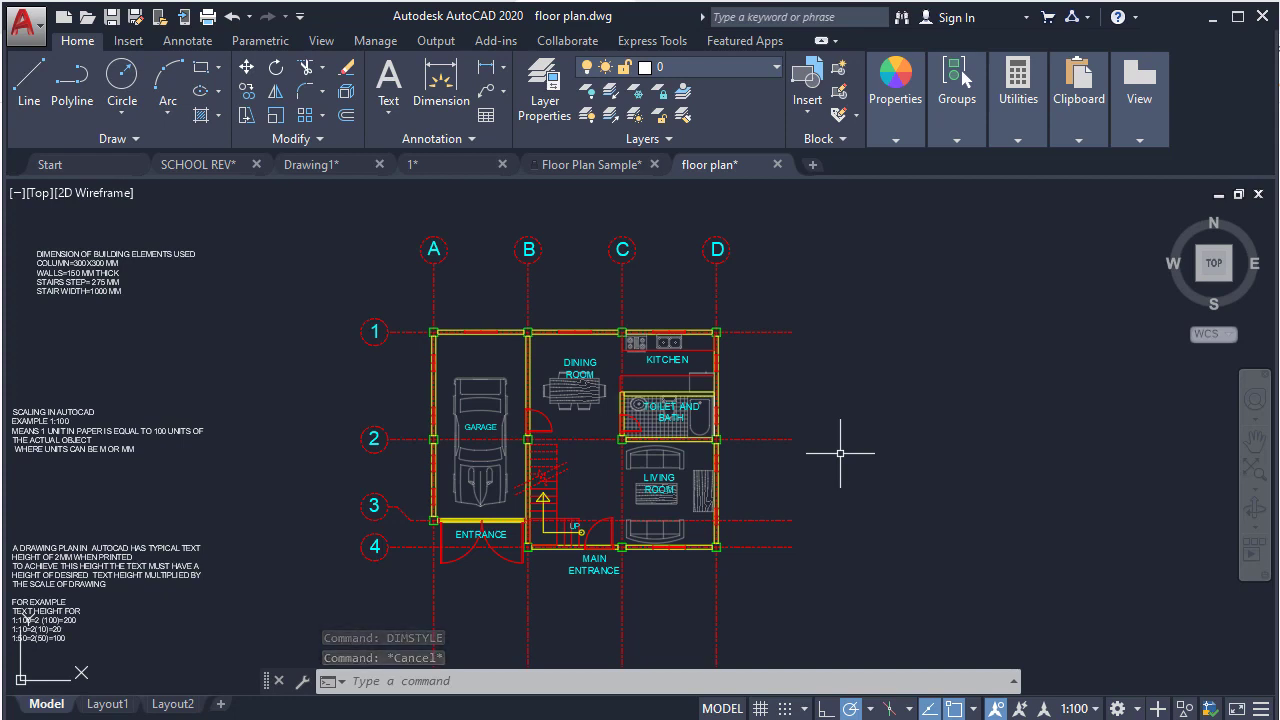
Step: Start a new dimension style named 1-100 based on Standard for all dimensions and open its settings
{"action": "type", "text": "DI"}
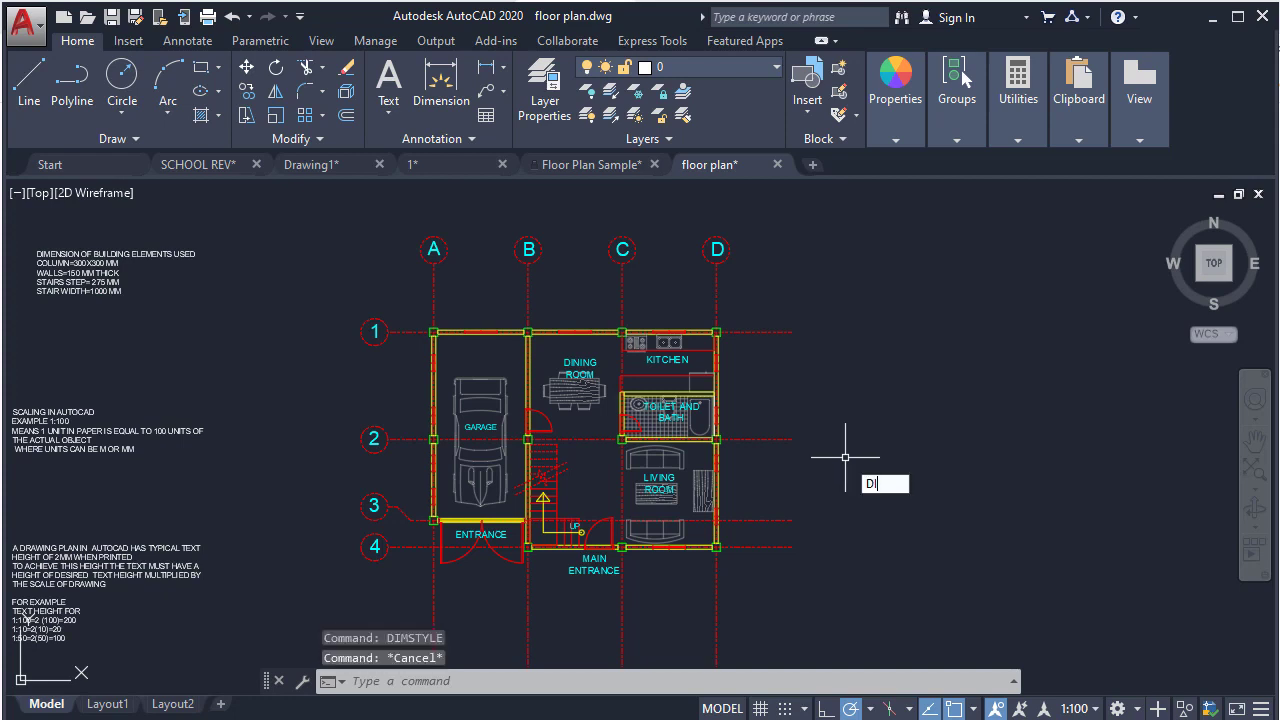
{"action": "type", "text": "MSTYL"}
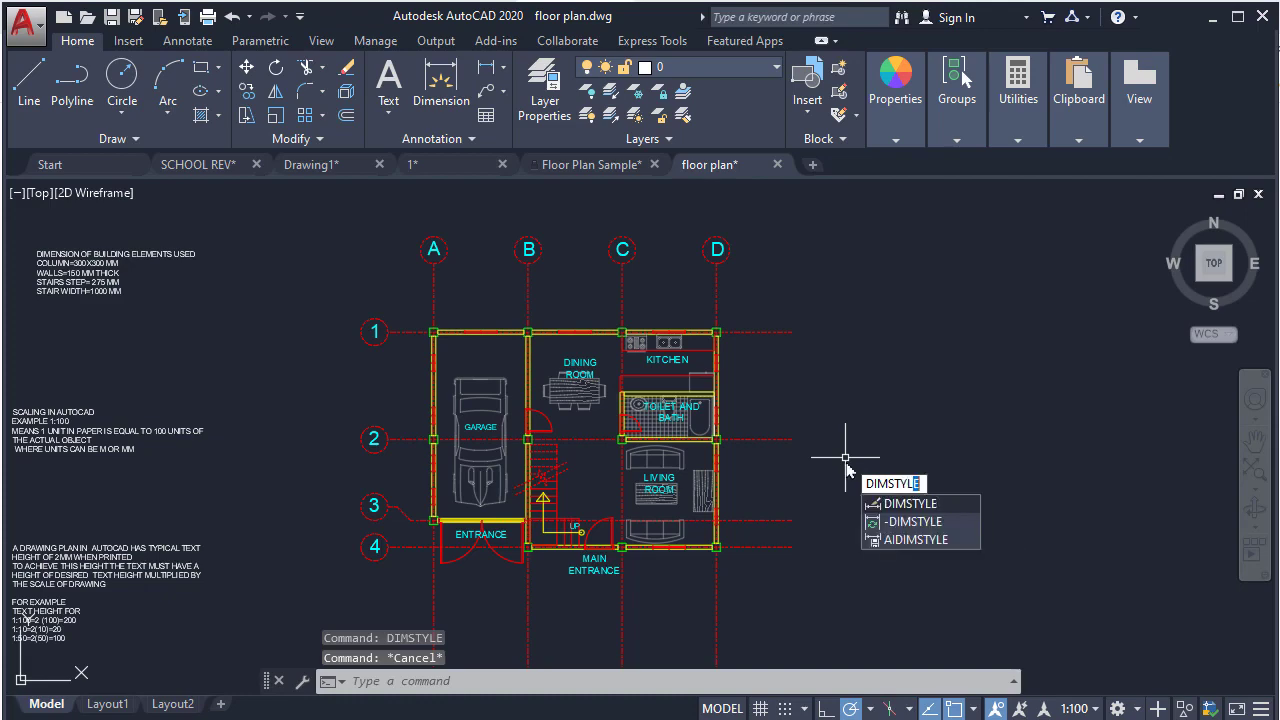
{"action": "type", "text": "E"}
{"action": "key", "text": "Return"}
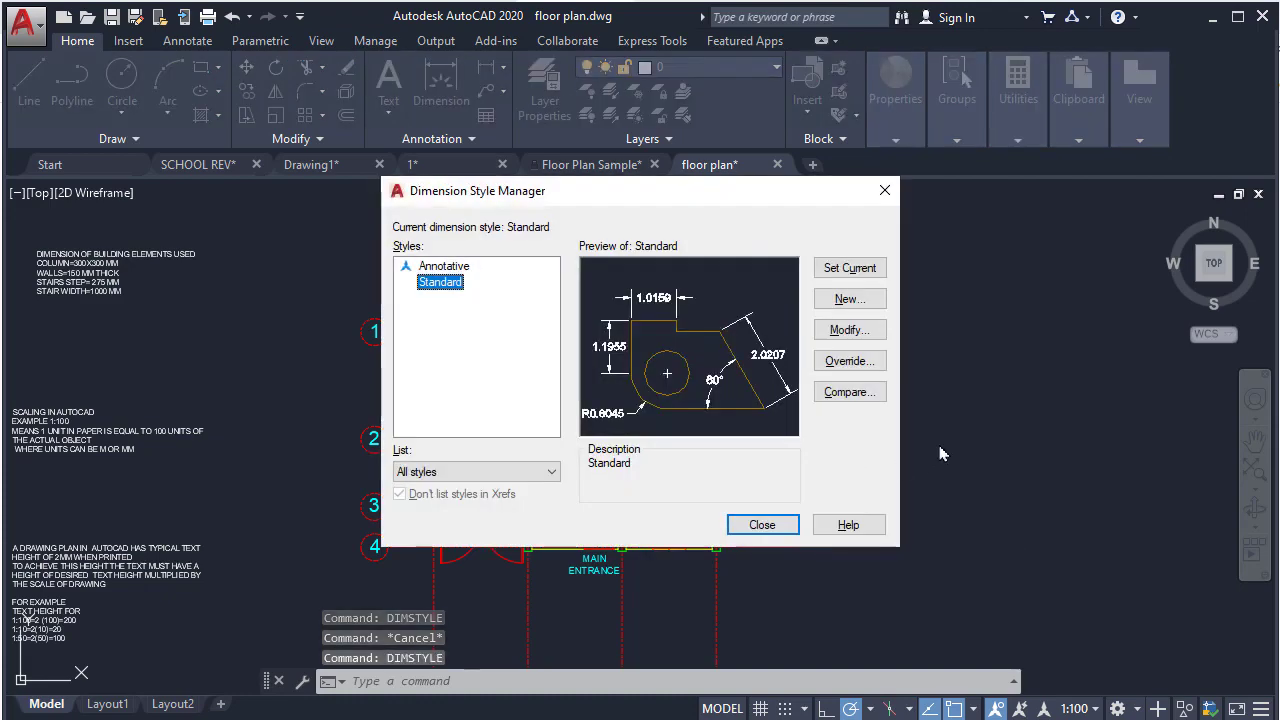
{"action": "left_click_drag", "start_coordinate": [582, 190], "coordinate": [589, 168]}
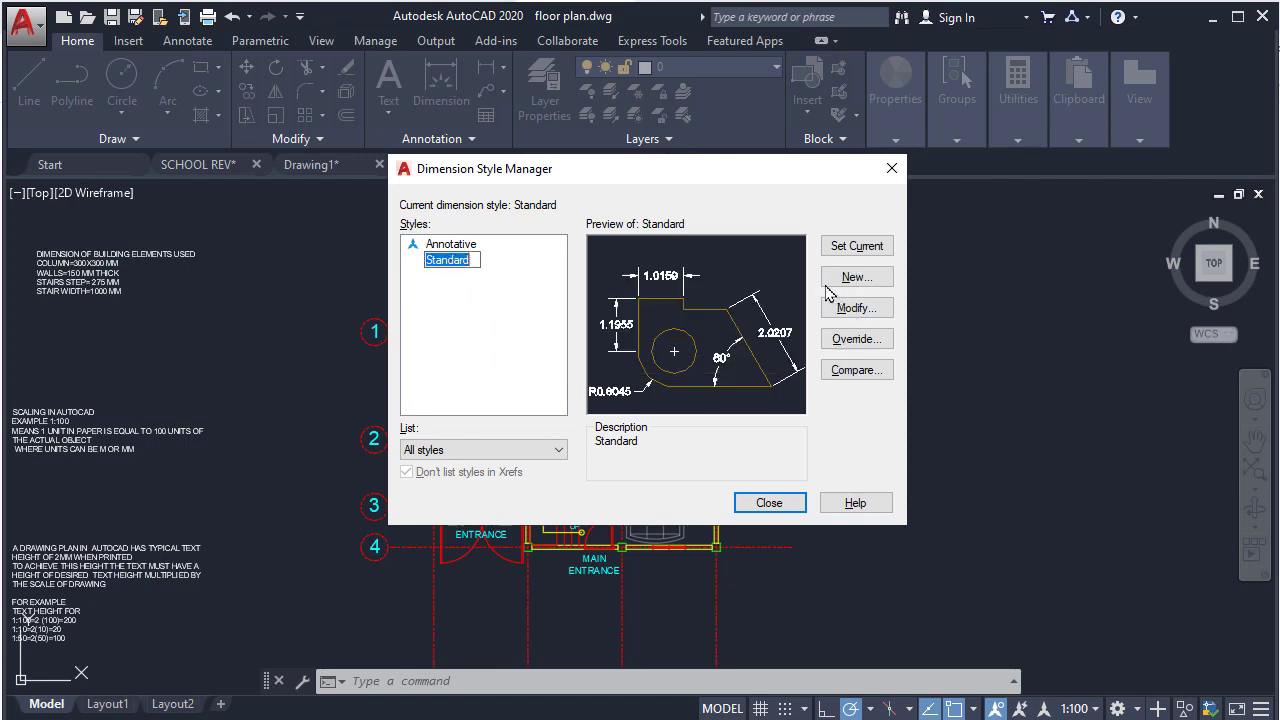
{"action": "left_click", "coordinate": [866, 277]}
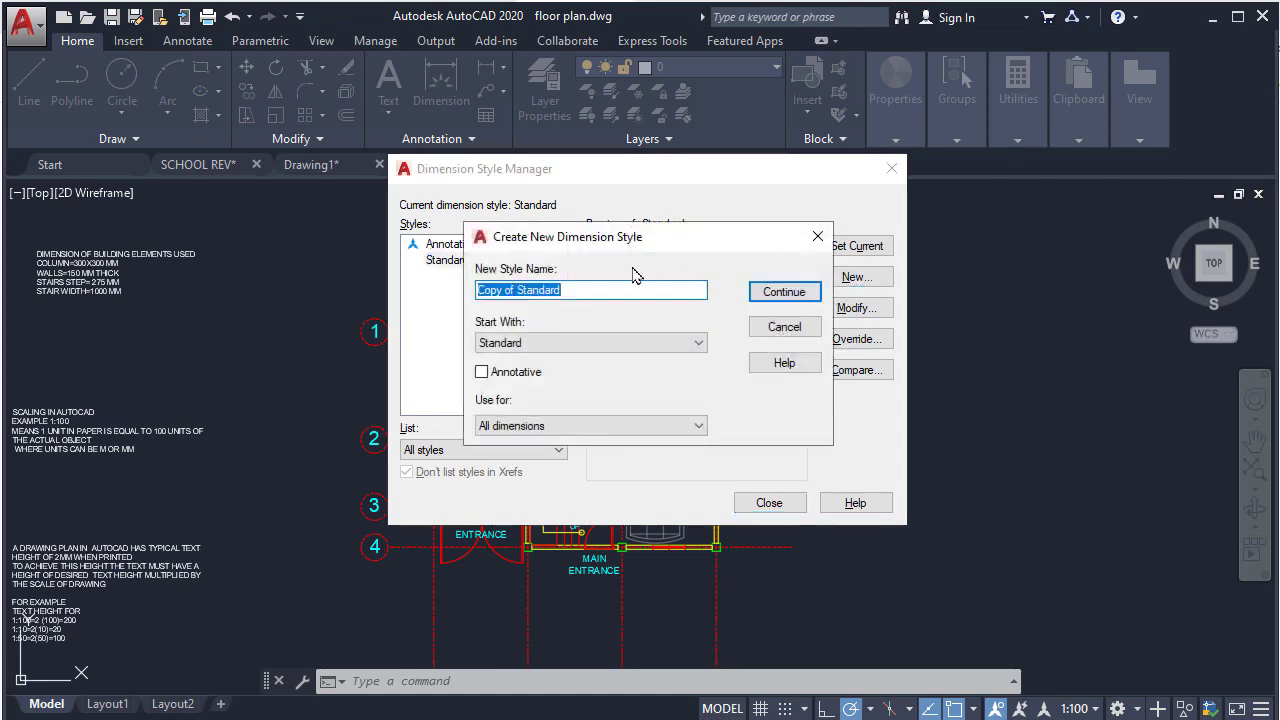
{"action": "type", "text": "1-100"}
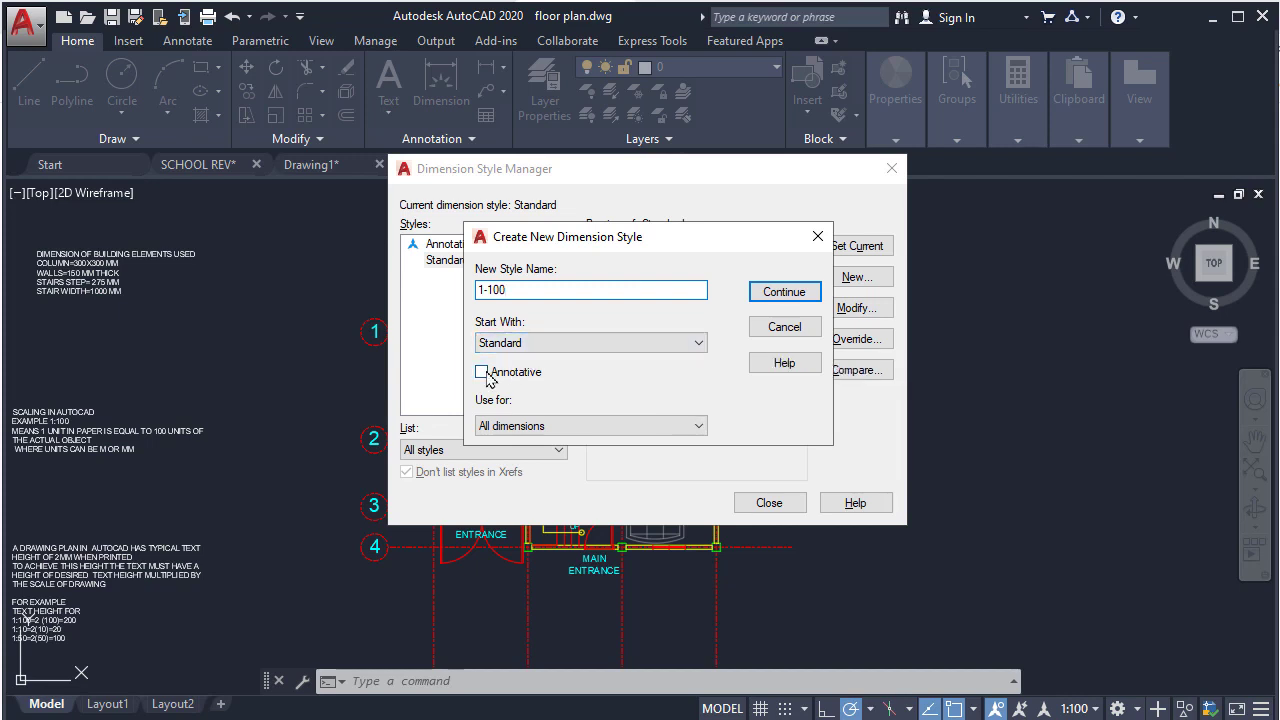
{"action": "left_click", "coordinate": [806, 298]}
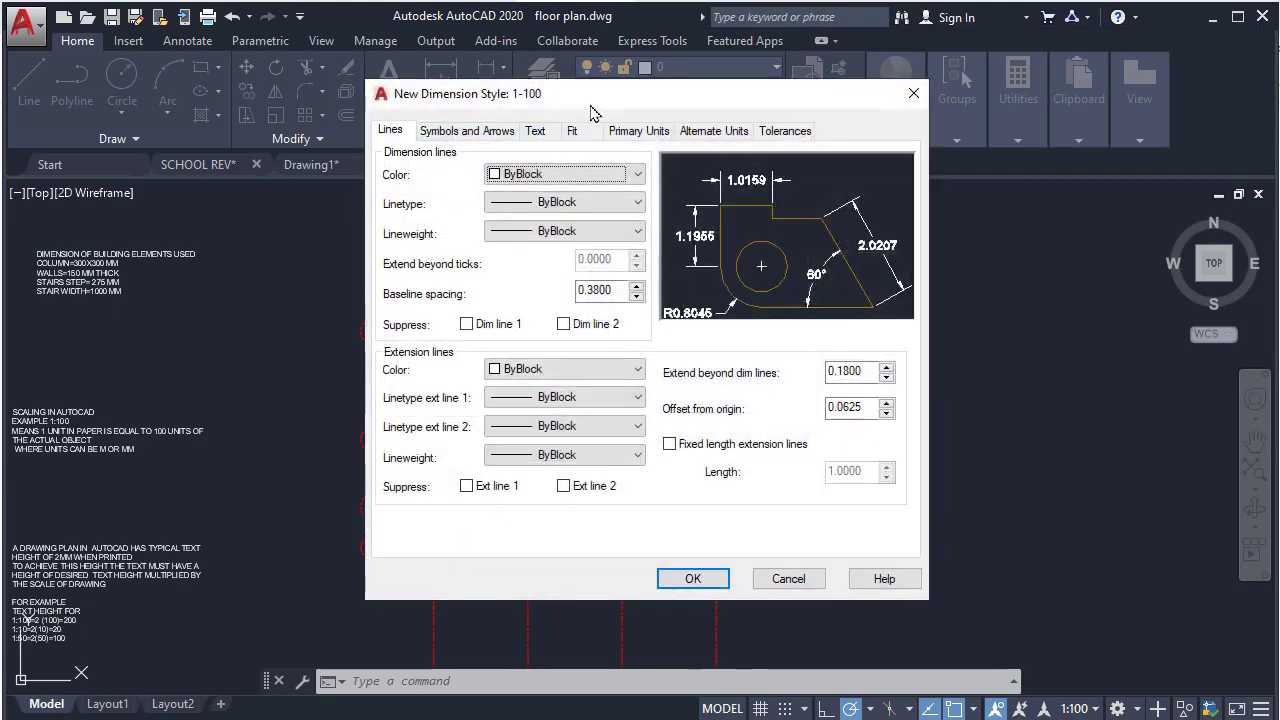
{"action": "left_click_drag", "start_coordinate": [590, 108], "coordinate": [578, 142]}
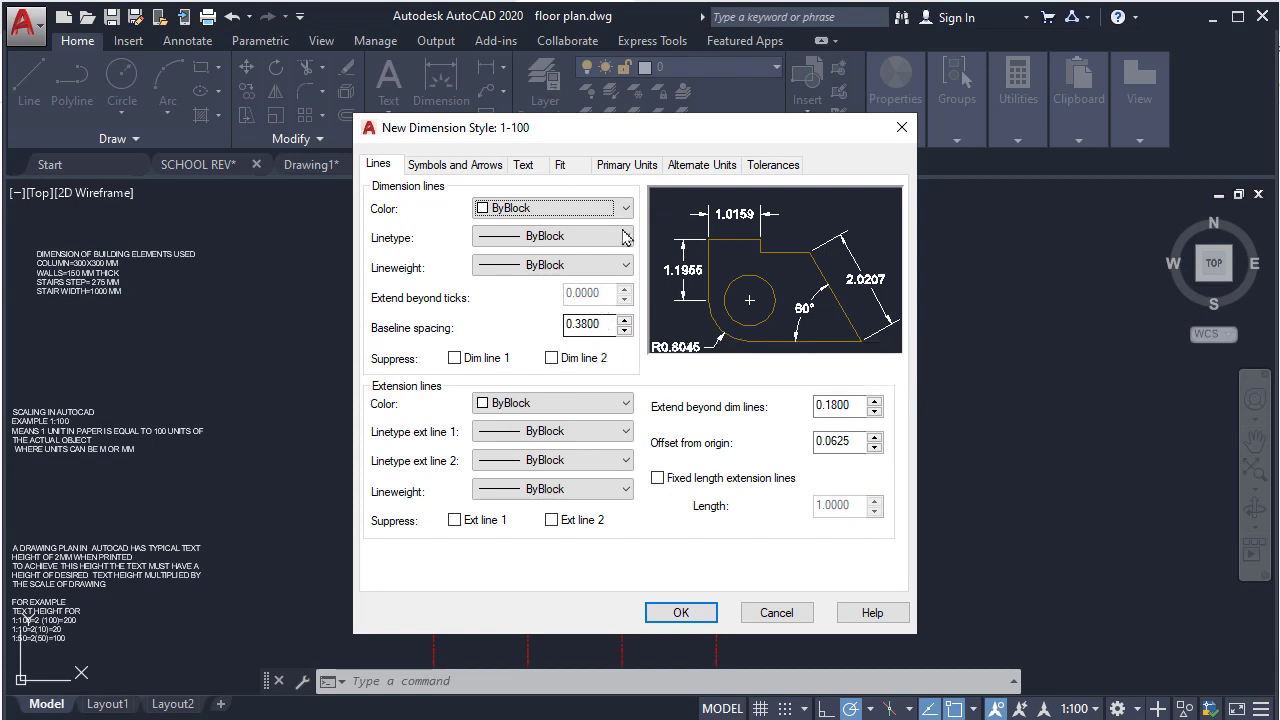
{"action": "left_click_drag", "start_coordinate": [613, 135], "coordinate": [635, 134]}
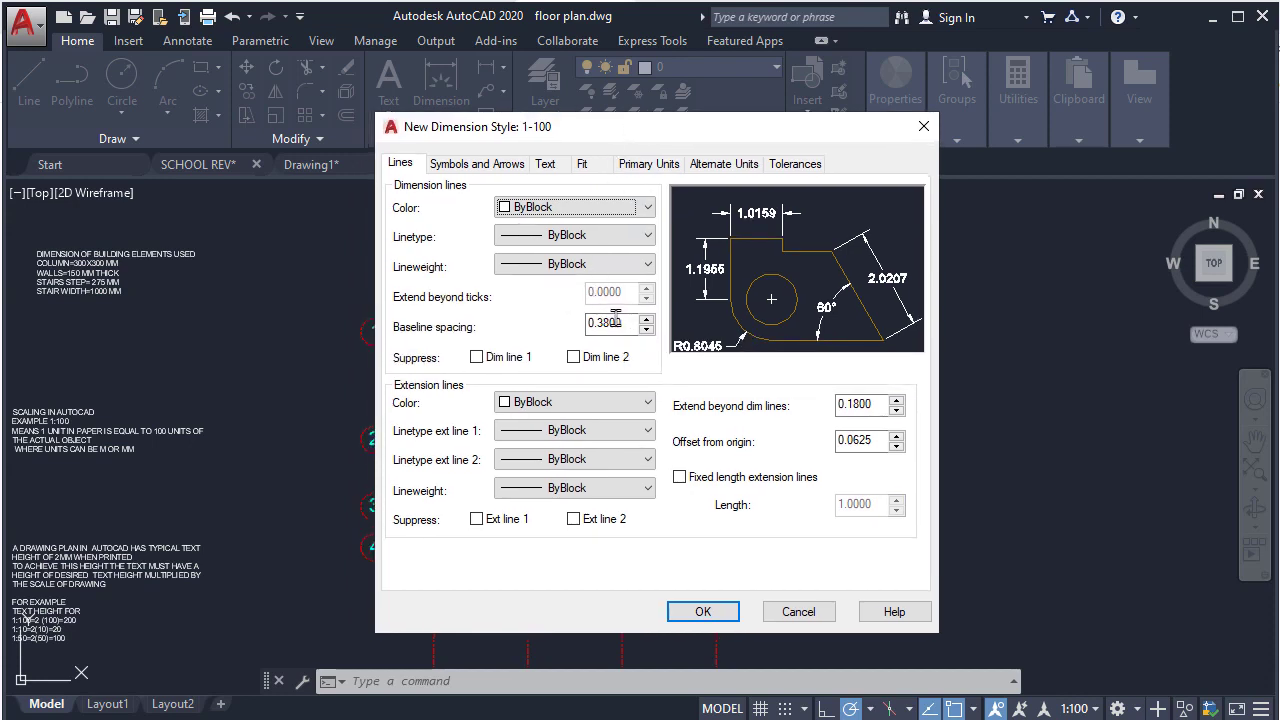
Step: Set the baseline spacing, the extension beyond dimension lines and the offset from origin all to 1
{"action": "left_click_drag", "start_coordinate": [624, 324], "coordinate": [592, 340]}
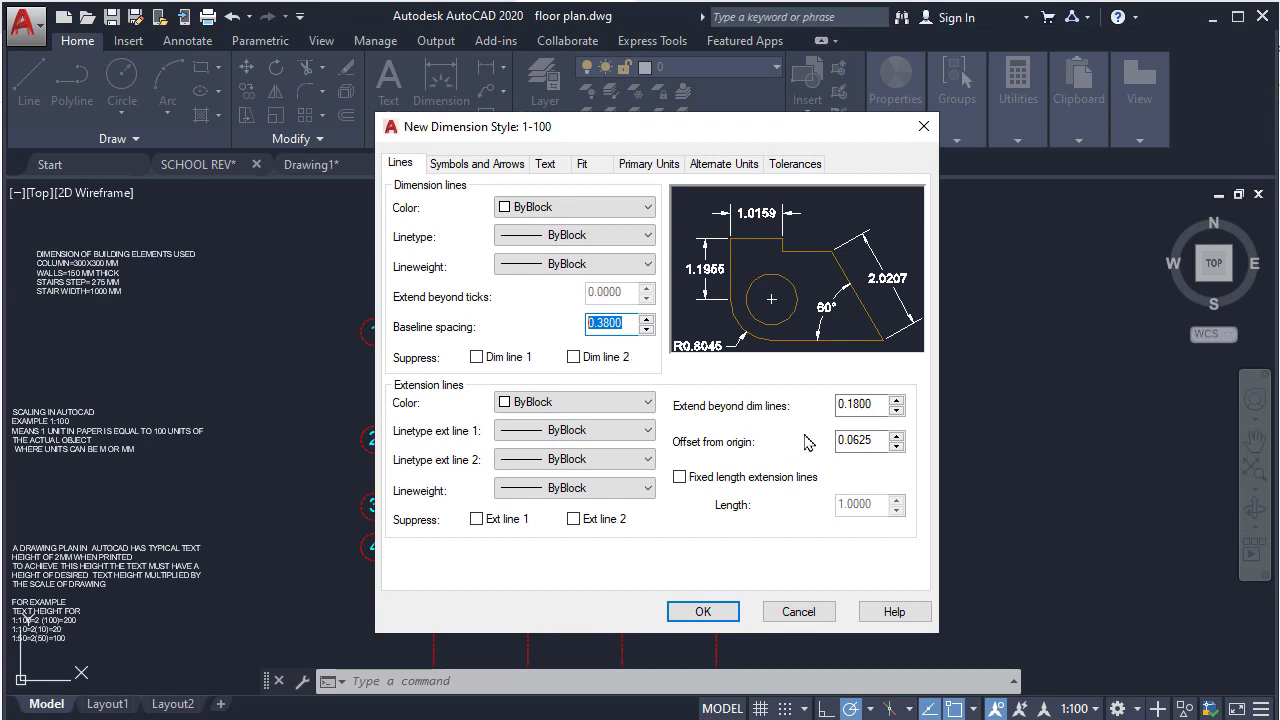
{"action": "type", "text": "1"}
{"action": "double_click", "coordinate": [855, 404]}
{"action": "type", "text": "1"}
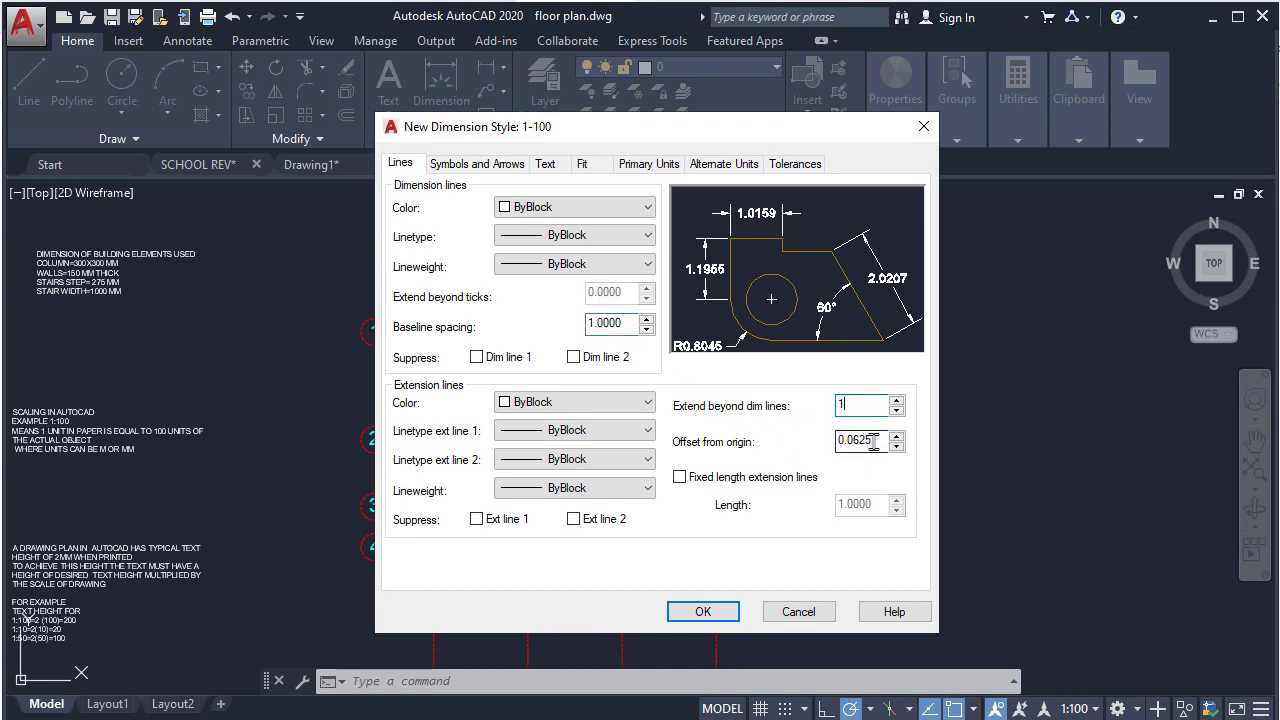
{"action": "left_click_drag", "start_coordinate": [873, 441], "coordinate": [808, 445]}
{"action": "type", "text": "1"}
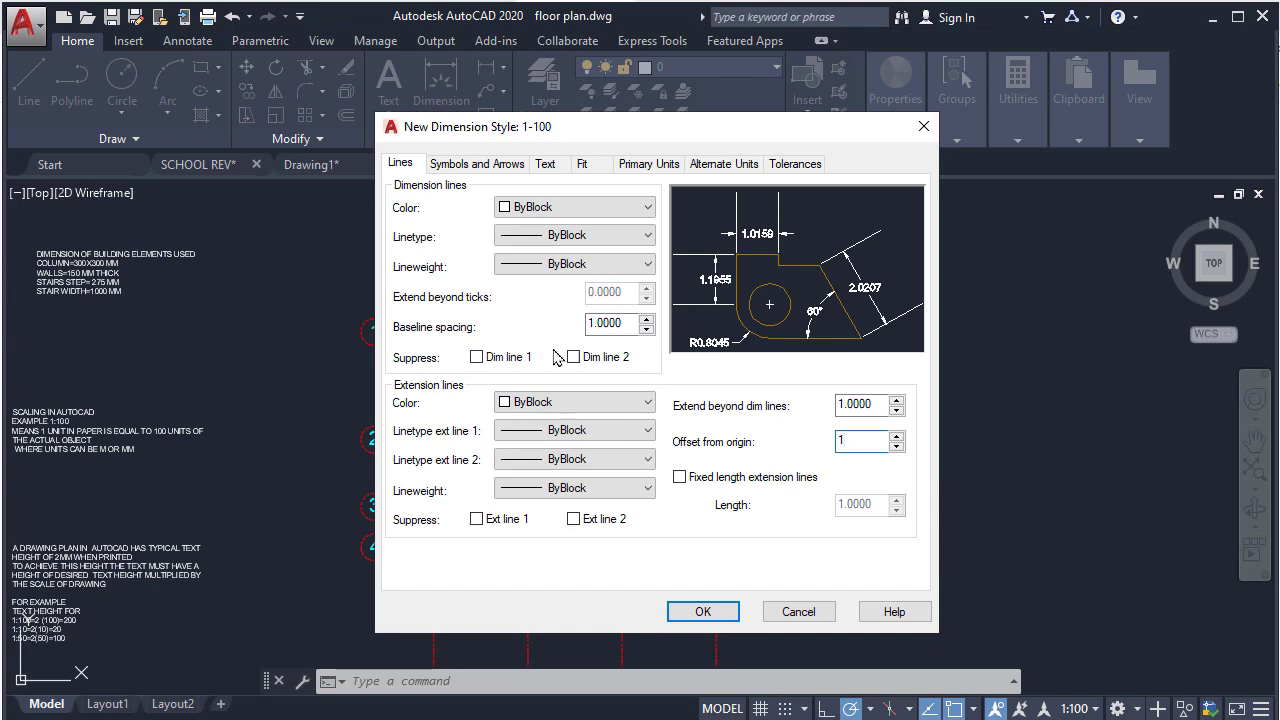
Step: Set the dimension lines' color, linetype and lineweight to ByLayer
{"action": "left_click", "coordinate": [556, 214]}
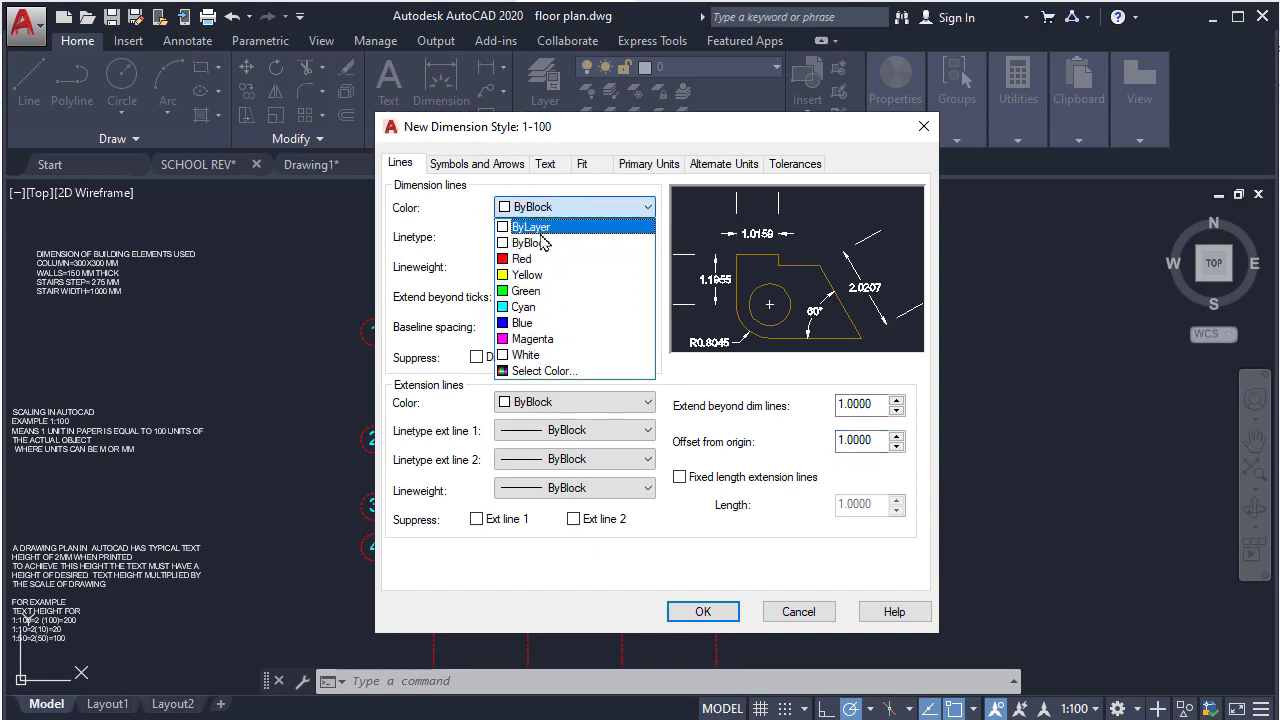
{"action": "left_click", "coordinate": [540, 229]}
{"action": "left_click", "coordinate": [548, 238]}
{"action": "left_click", "coordinate": [554, 254]}
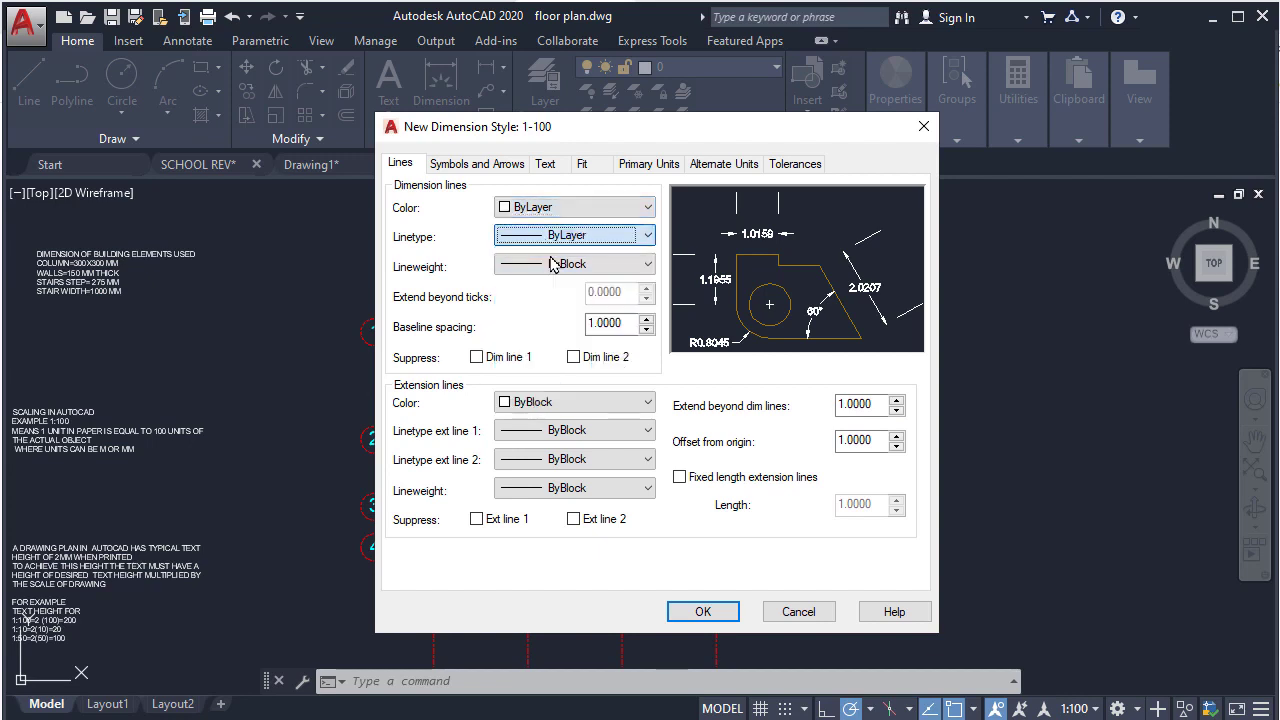
{"action": "left_click", "coordinate": [553, 263]}
{"action": "left_click", "coordinate": [526, 284]}
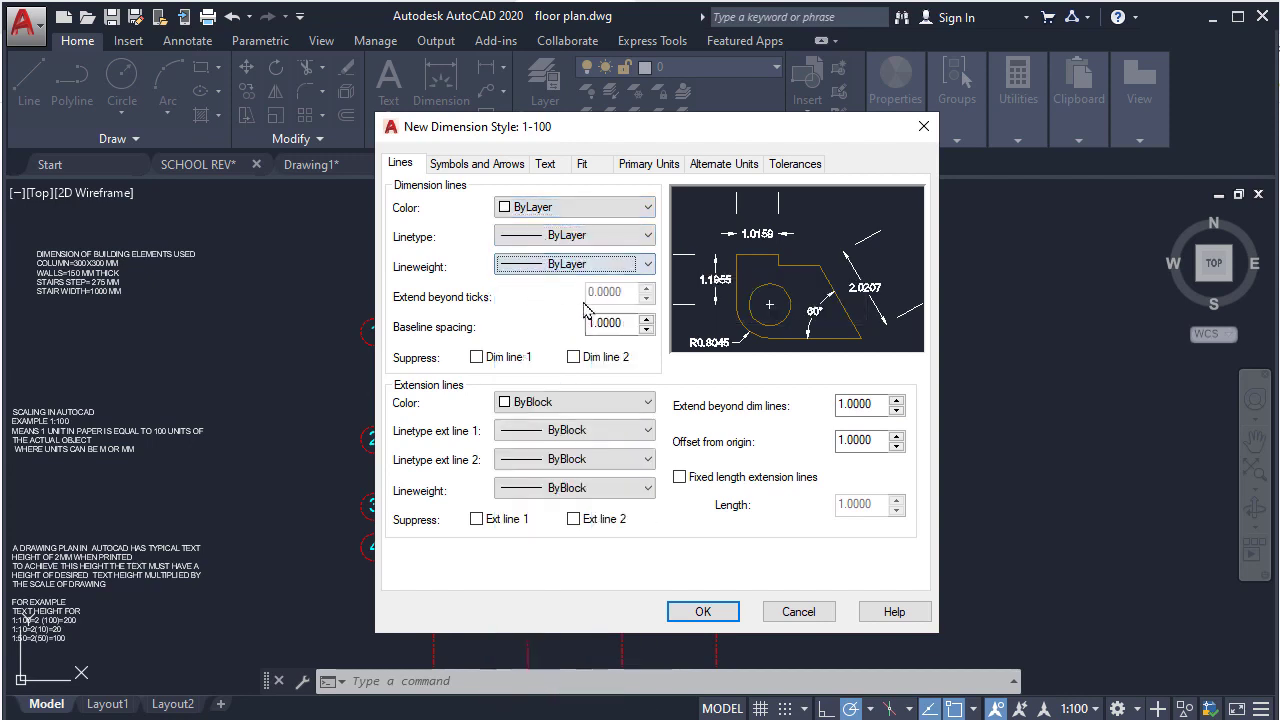
Step: Set the extension lines' color, both extension linetypes and lineweight to ByLayer
{"action": "left_click", "coordinate": [550, 403]}
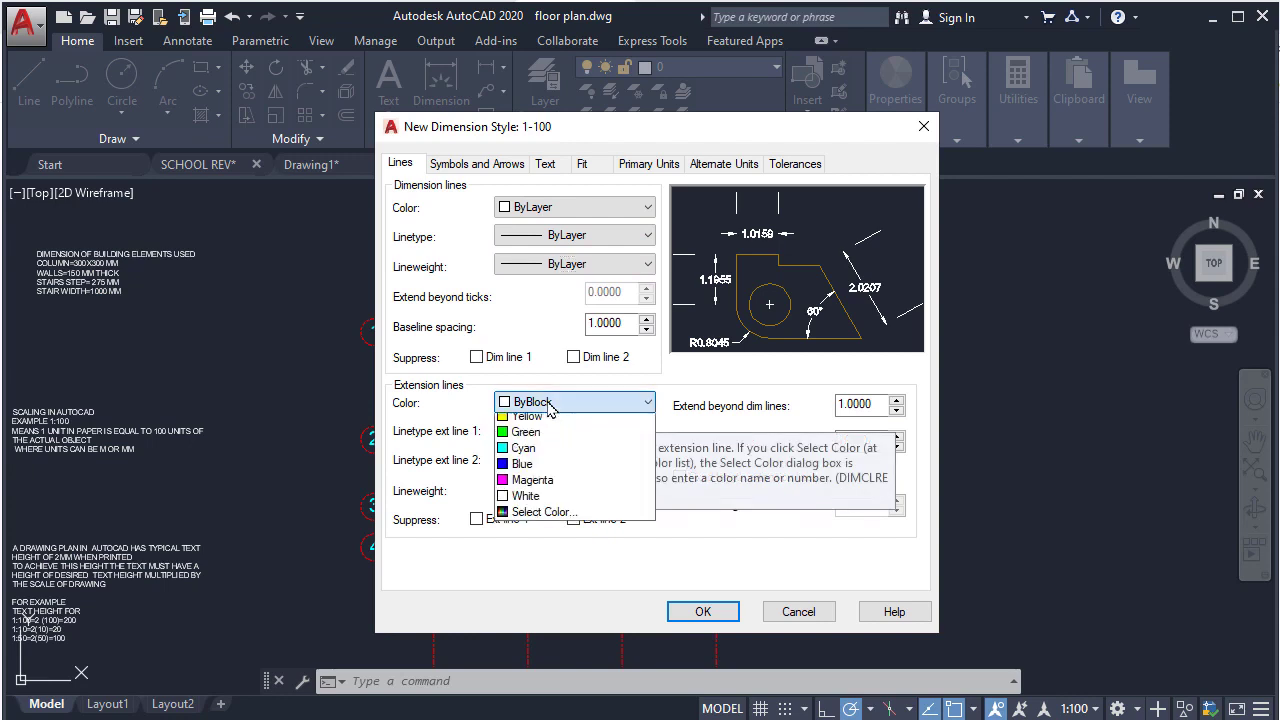
{"action": "scroll", "coordinate": [545, 415], "scroll_direction": "up", "scroll_amount": 1}
{"action": "left_click", "coordinate": [545, 419]}
{"action": "left_click", "coordinate": [565, 430]}
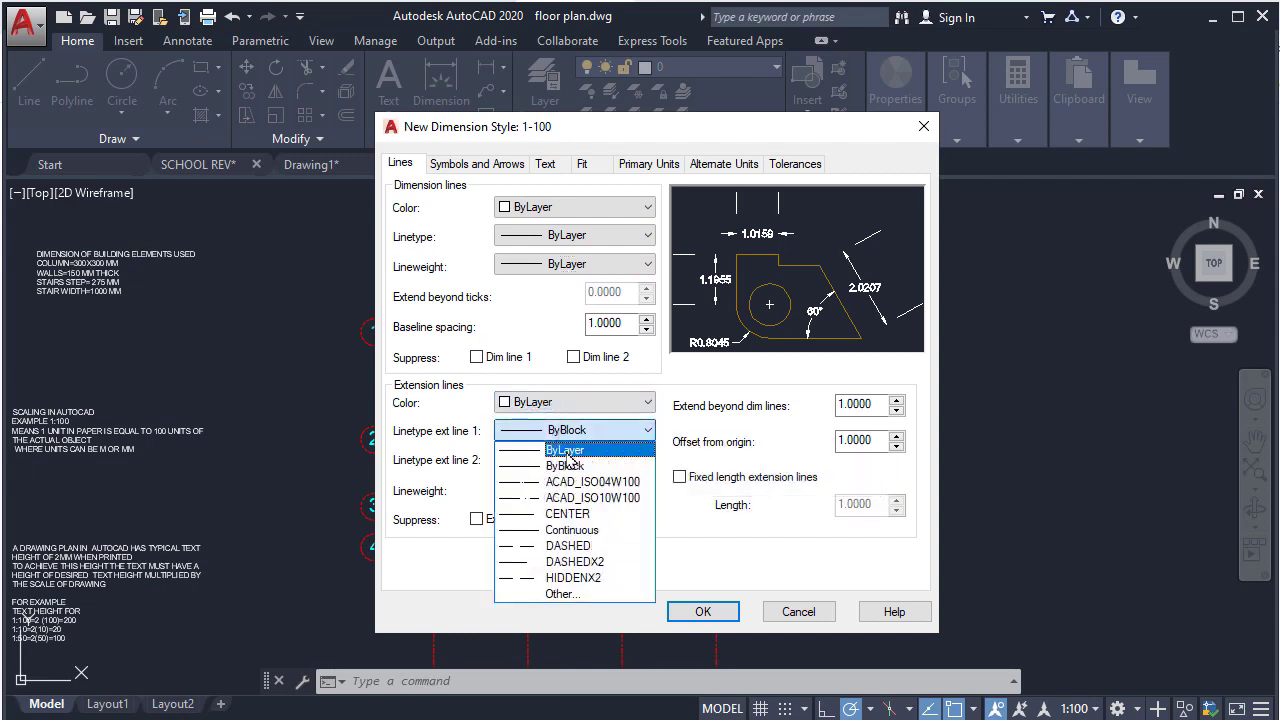
{"action": "left_click", "coordinate": [566, 451]}
{"action": "left_click", "coordinate": [580, 459]}
{"action": "left_click", "coordinate": [585, 479]}
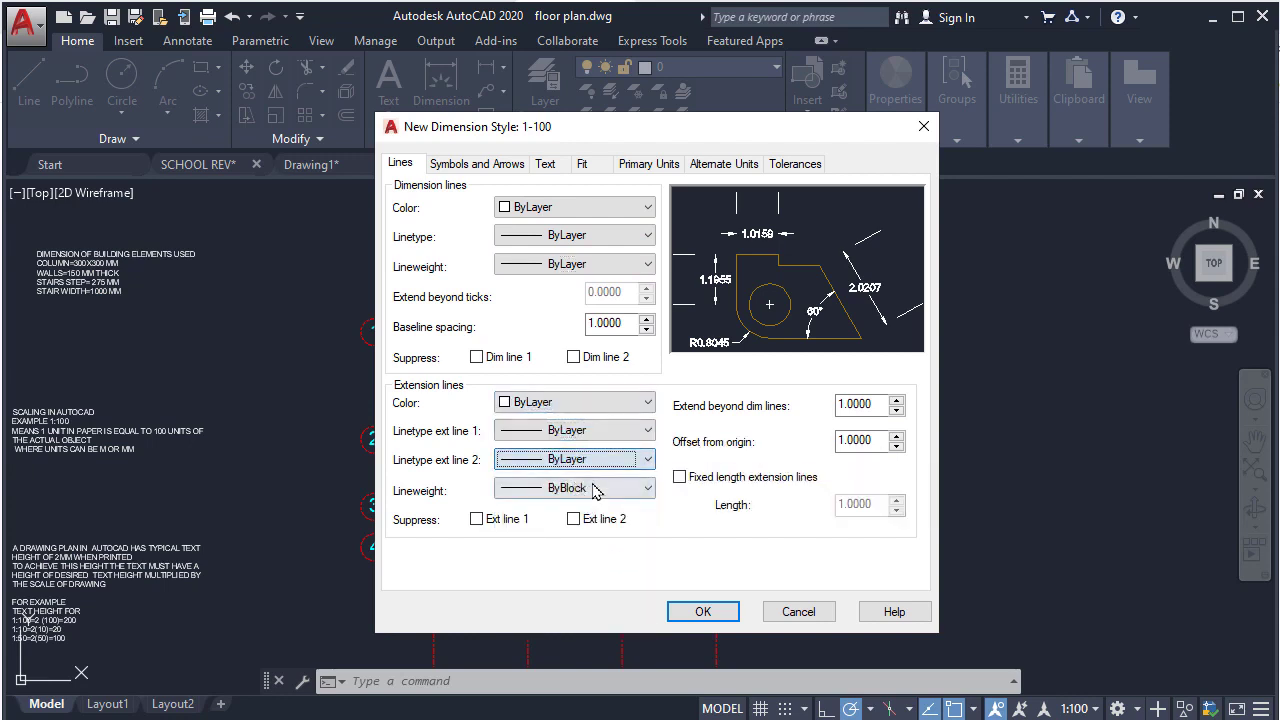
{"action": "left_click", "coordinate": [595, 490]}
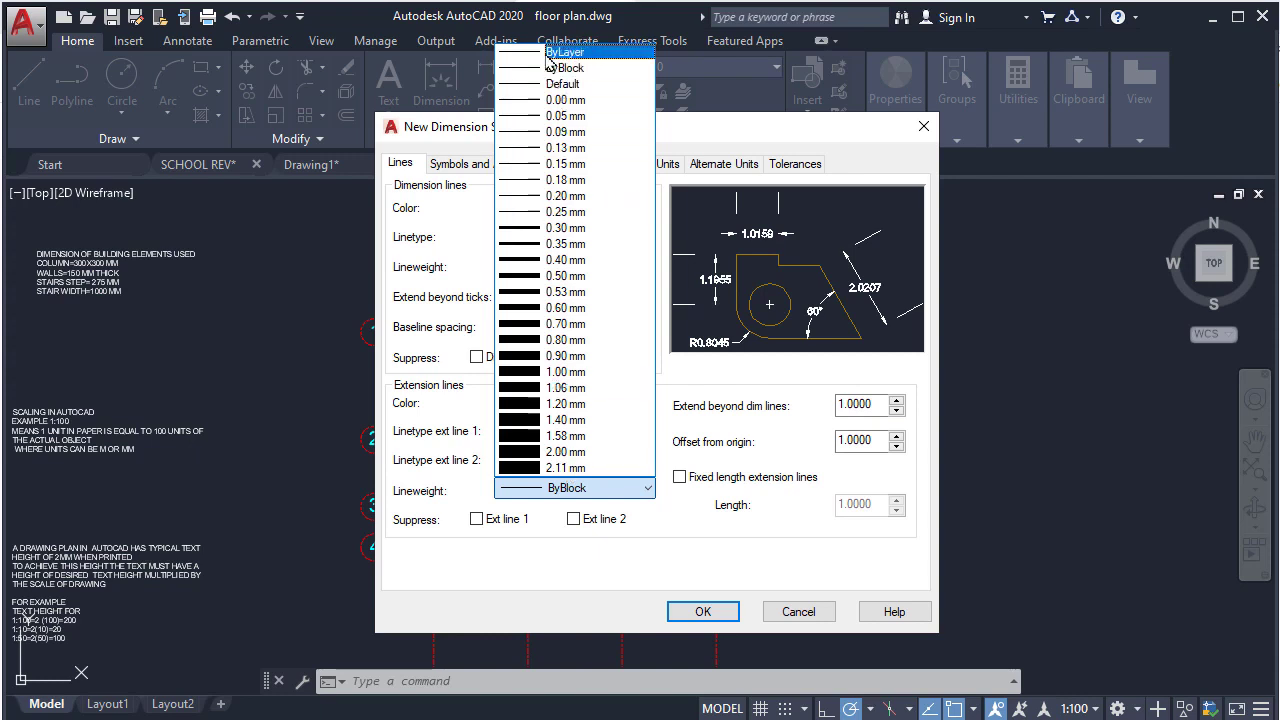
{"action": "left_click", "coordinate": [555, 52]}
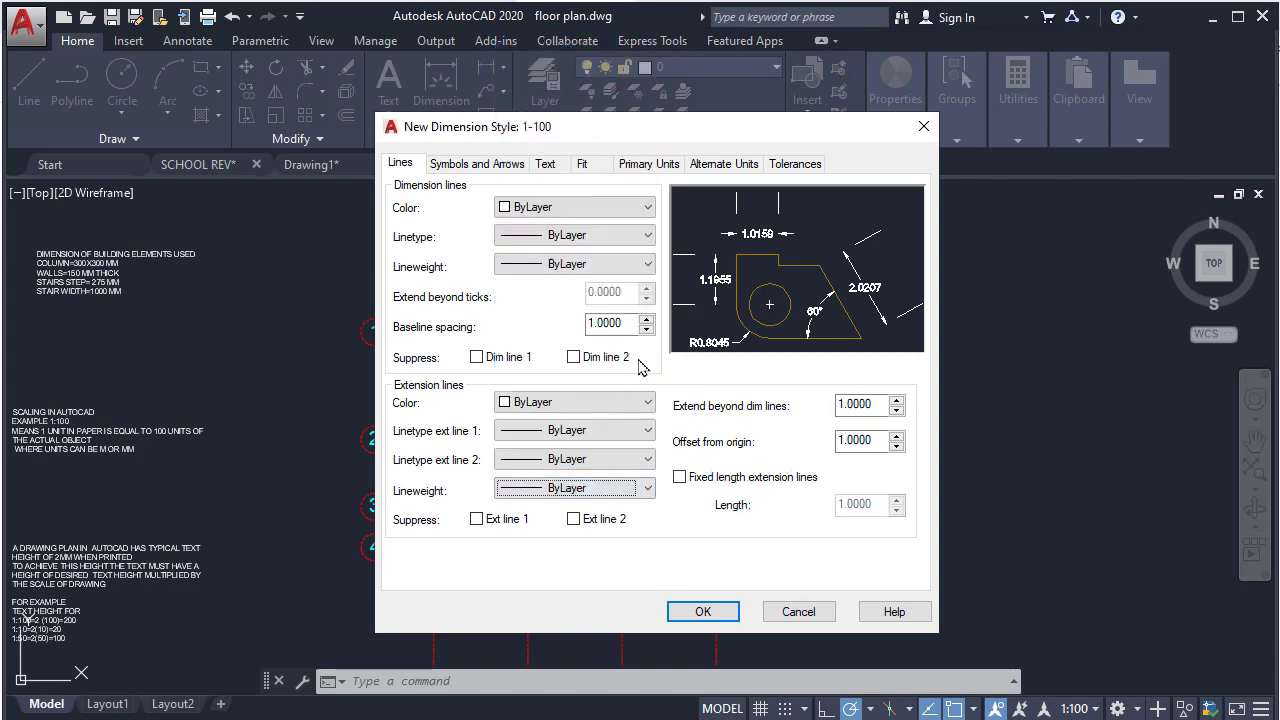
Step: Keep the first arrowhead as Closed filled and set the arrow size to 1
{"action": "left_click", "coordinate": [461, 168]}
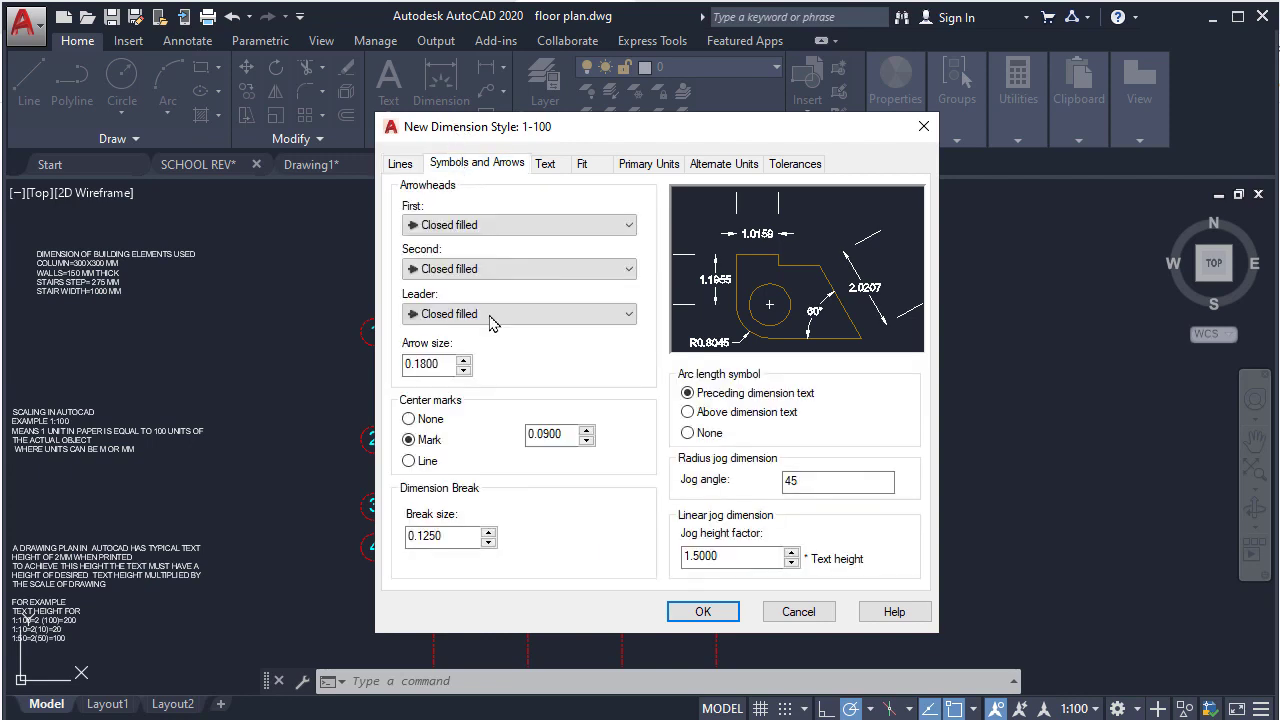
{"action": "left_click", "coordinate": [551, 223]}
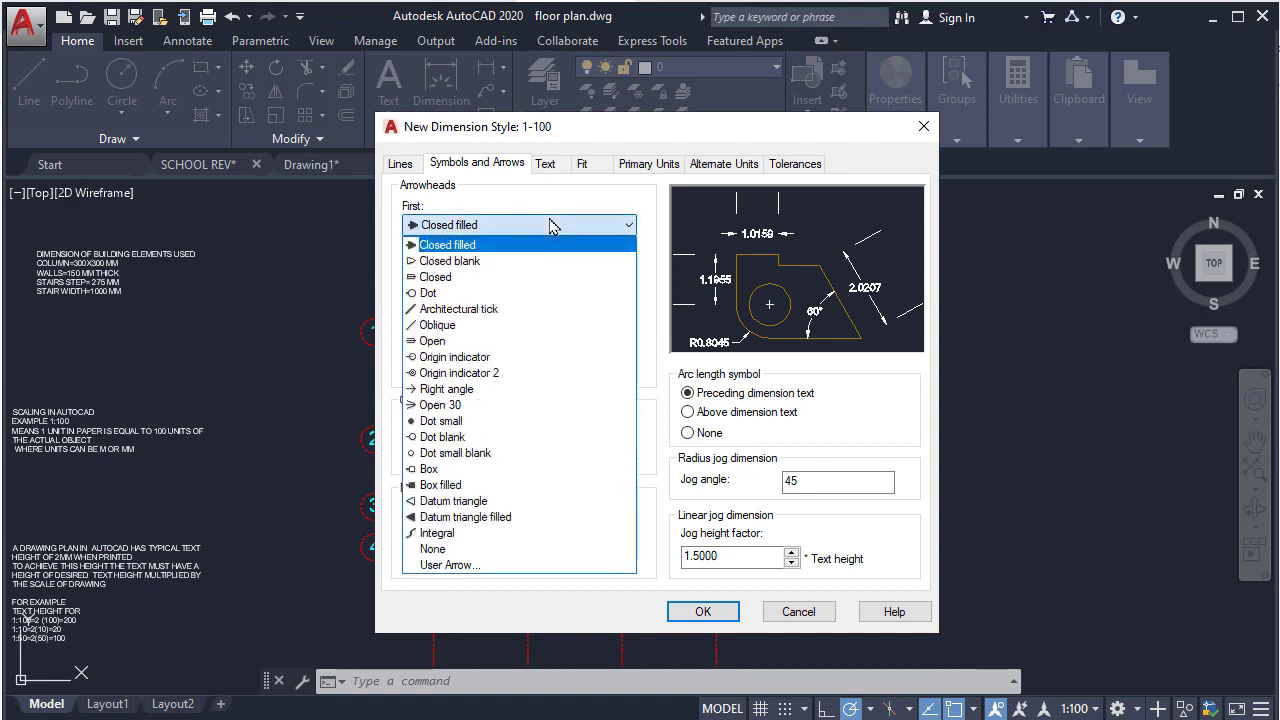
{"action": "left_click", "coordinate": [497, 251]}
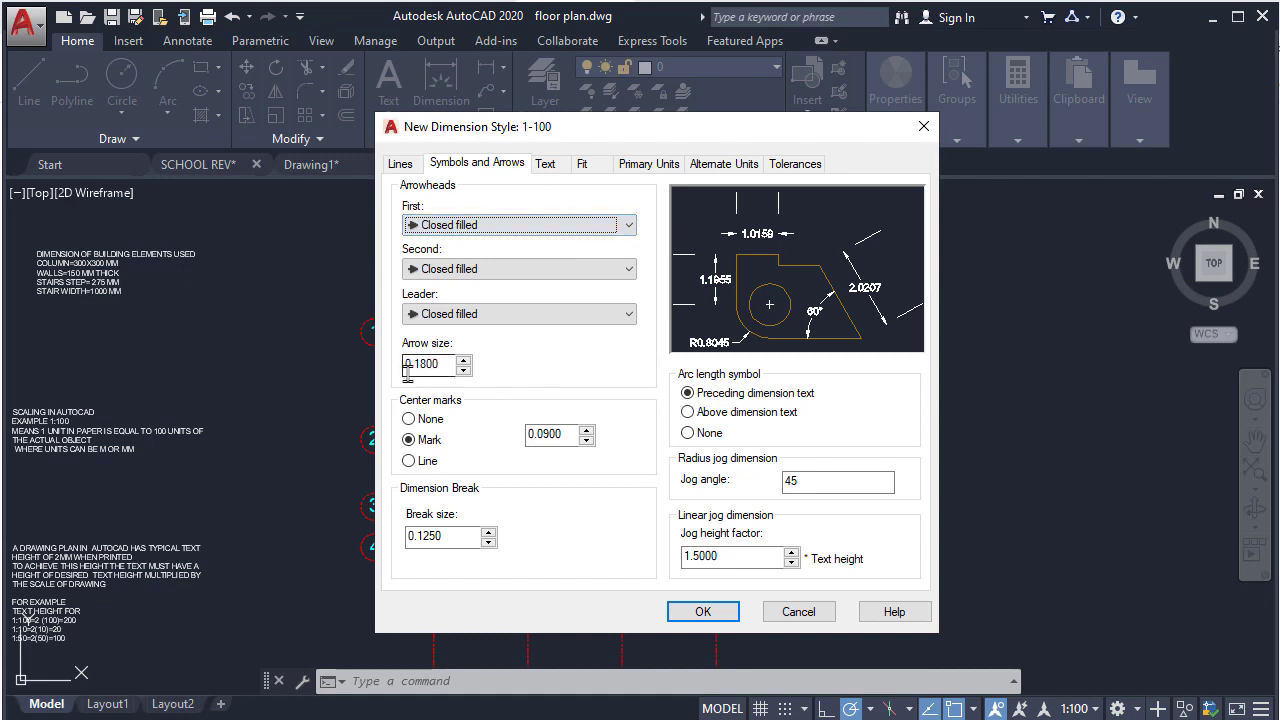
{"action": "double_click", "coordinate": [441, 364]}
{"action": "type", "text": "1"}
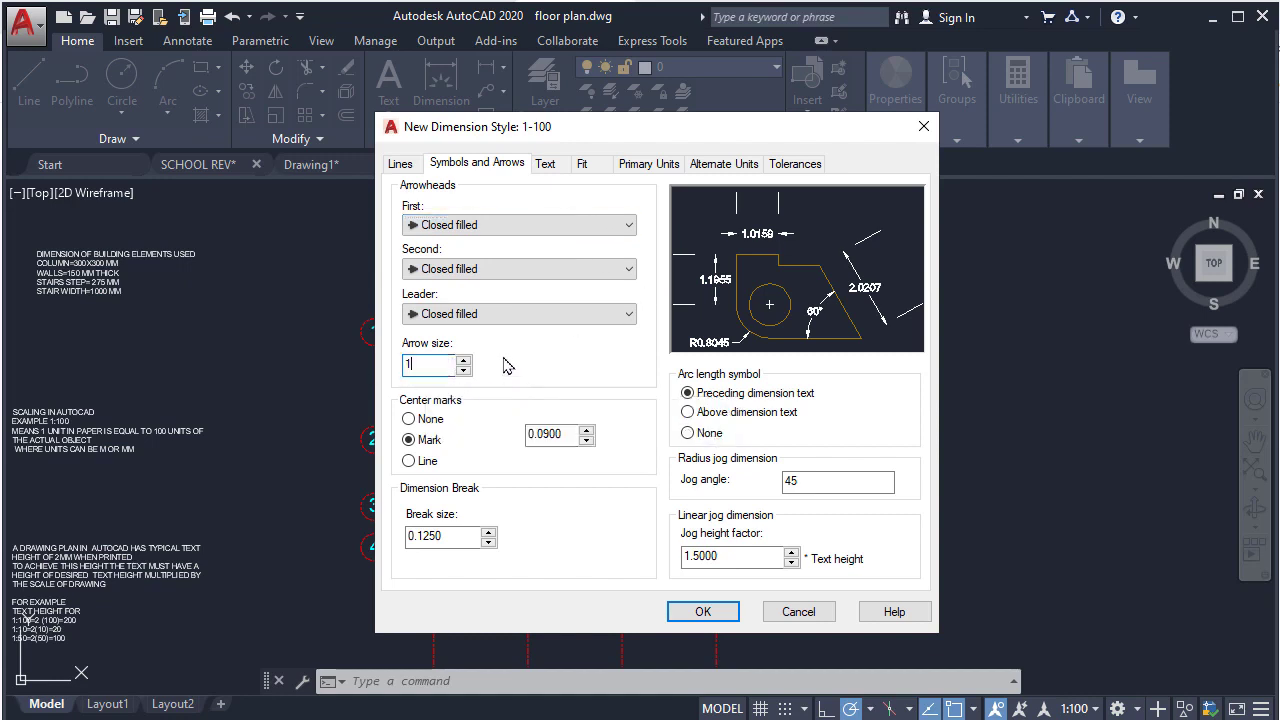
Step: Set the center mark size and the dimension break size to 1
{"action": "left_click", "coordinate": [545, 434]}
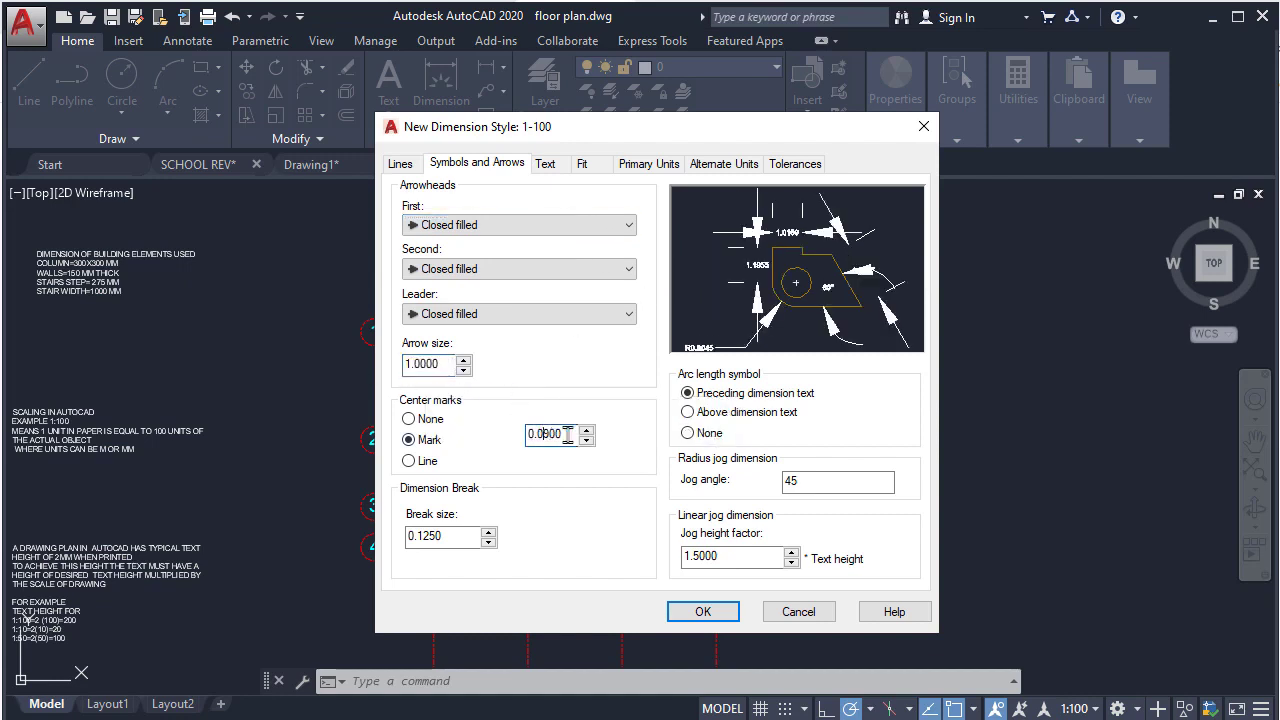
{"action": "double_click", "coordinate": [545, 434]}
{"action": "type", "text": "1"}
{"action": "double_click", "coordinate": [430, 536]}
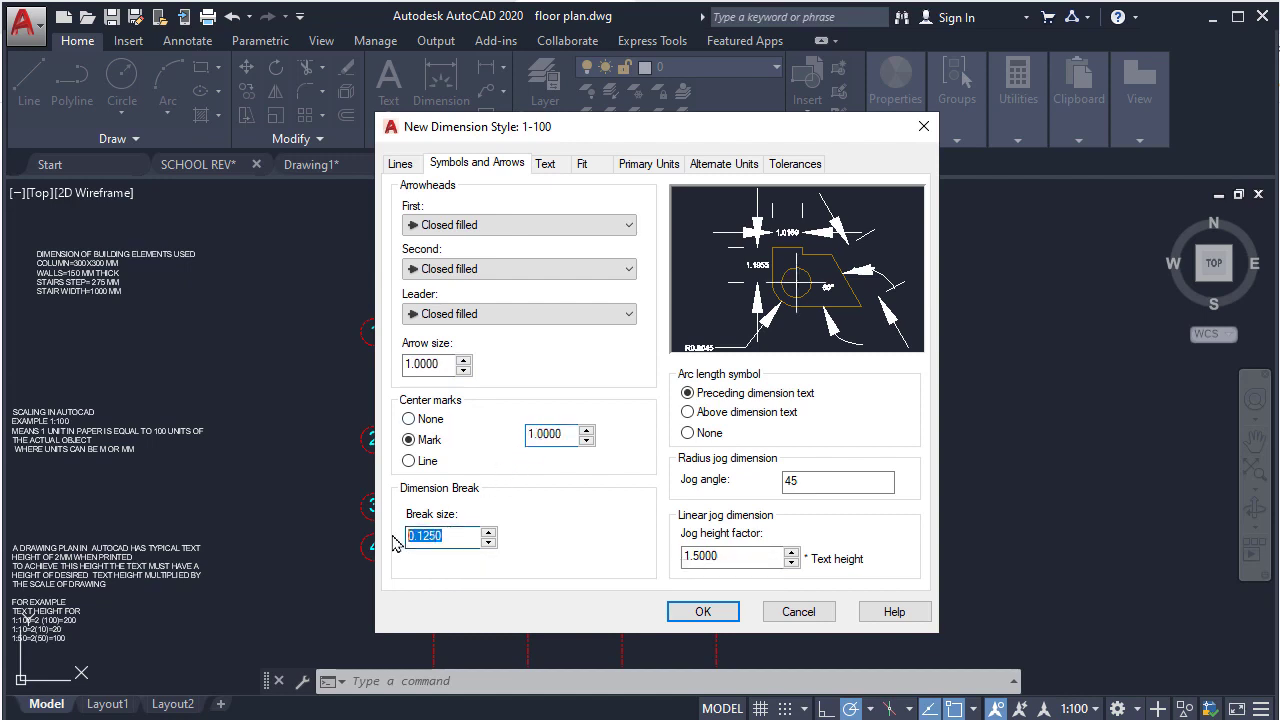
{"action": "type", "text": "1"}
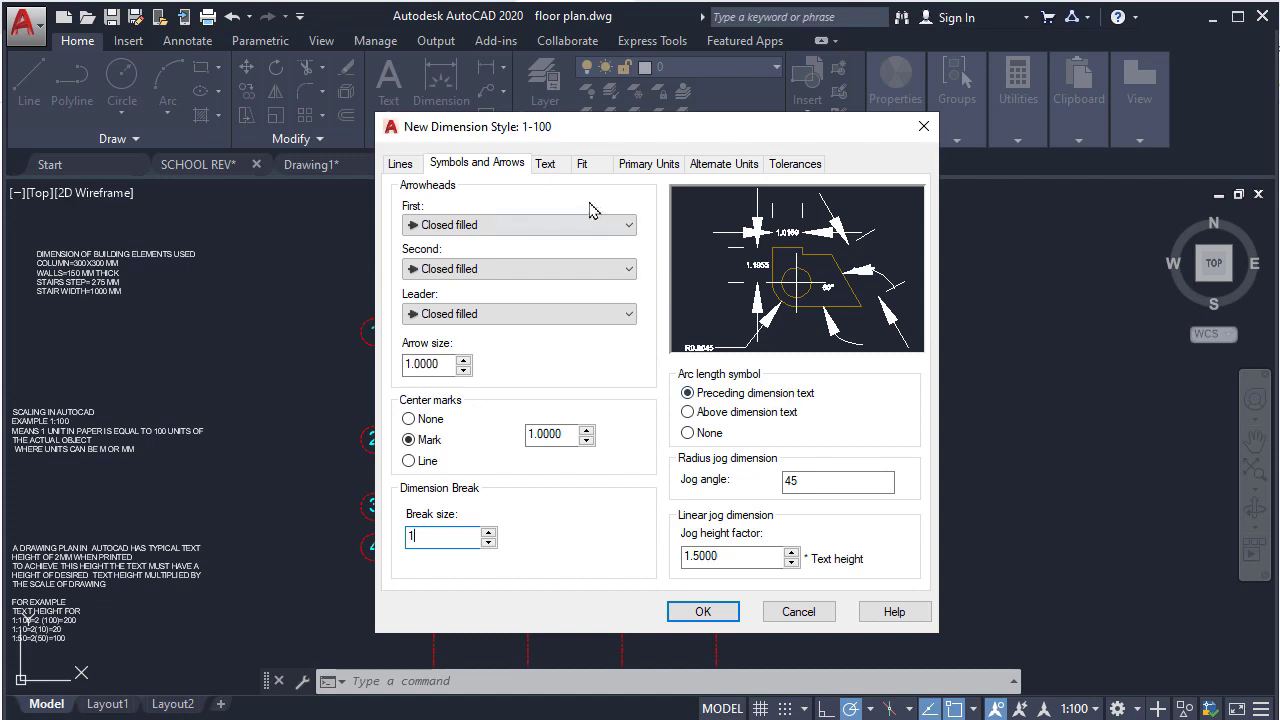
Step: Set the dimension text height to 2 and choose Standard as its text style
{"action": "left_click", "coordinate": [547, 163]}
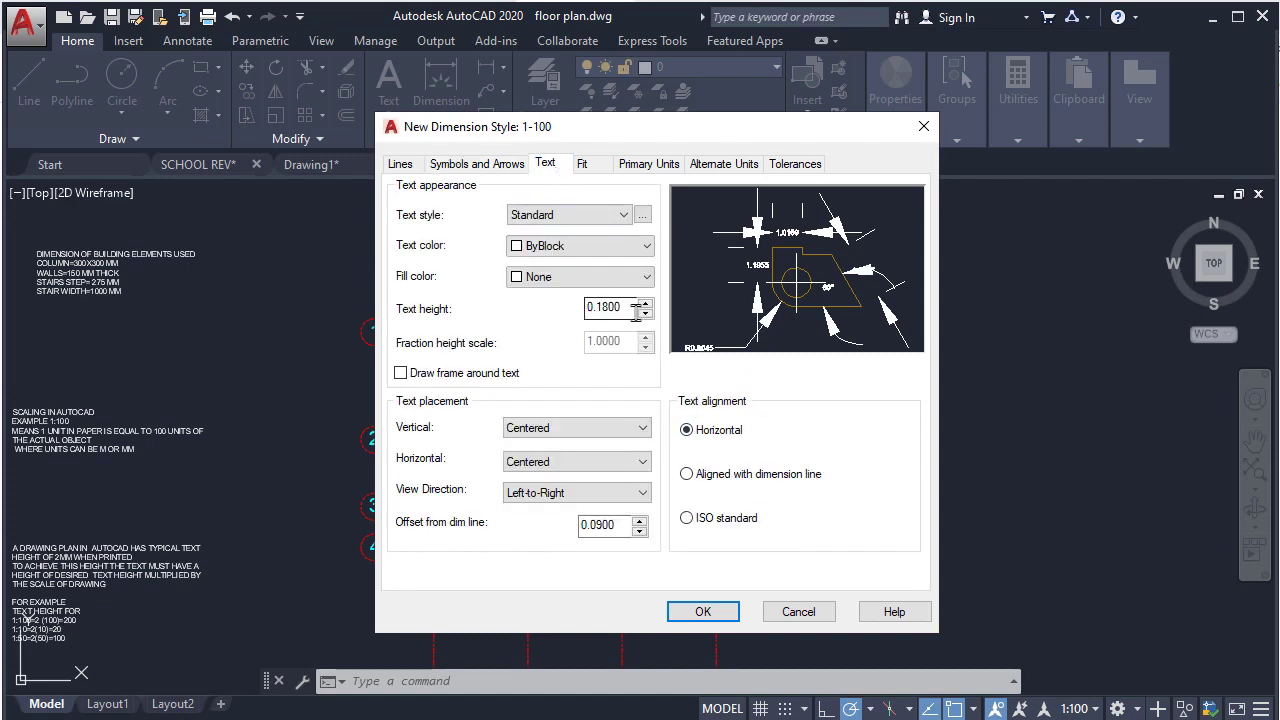
{"action": "left_click_drag", "start_coordinate": [630, 309], "coordinate": [523, 320]}
{"action": "type", "text": "2"}
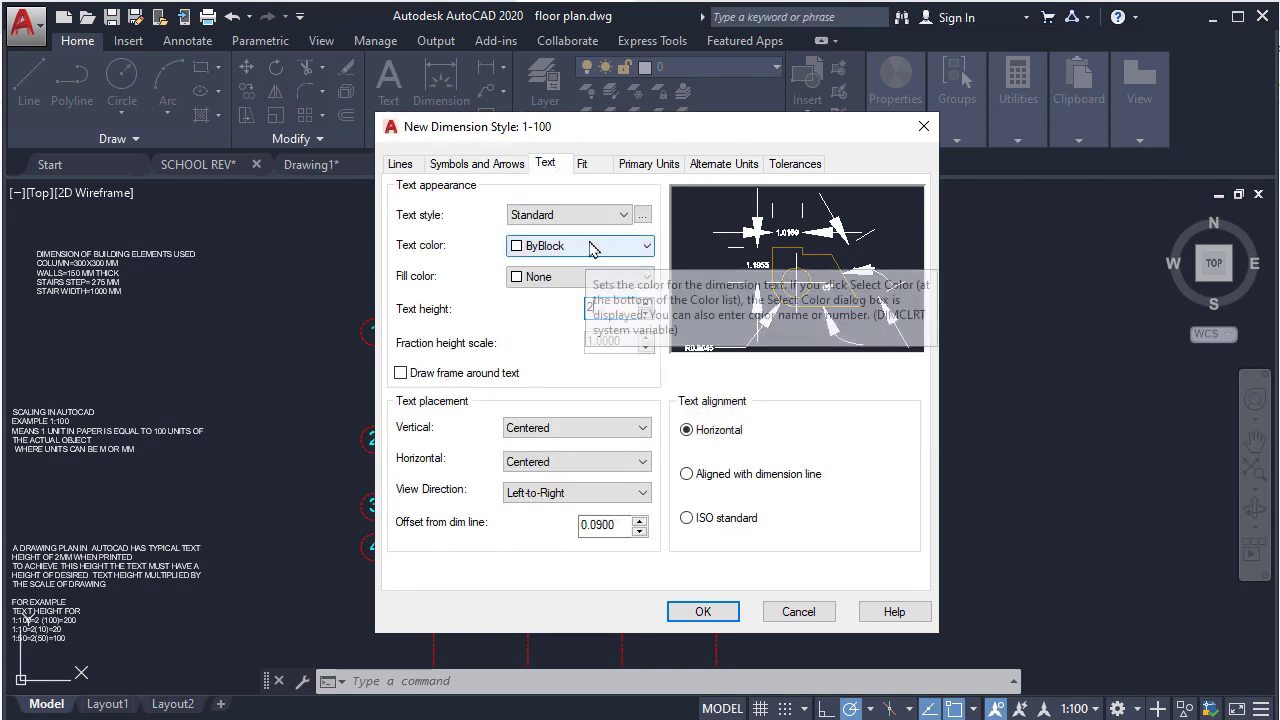
{"action": "left_click", "coordinate": [622, 215]}
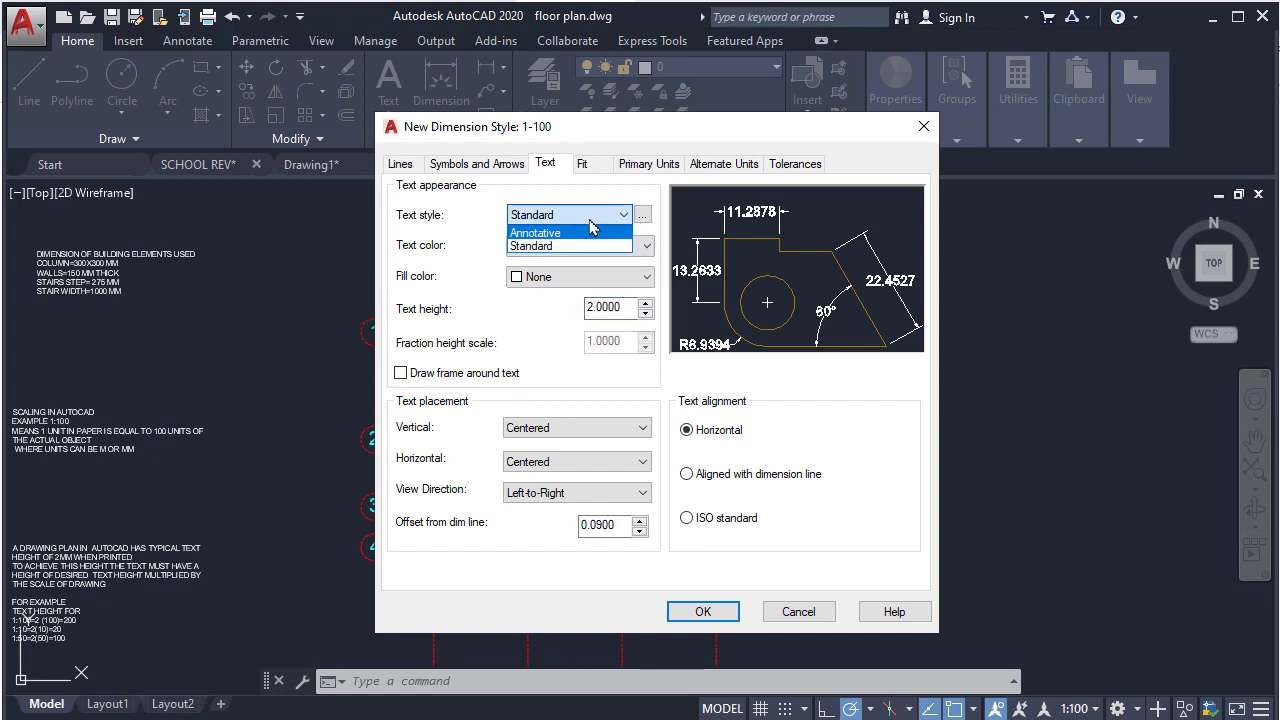
{"action": "left_click", "coordinate": [533, 247]}
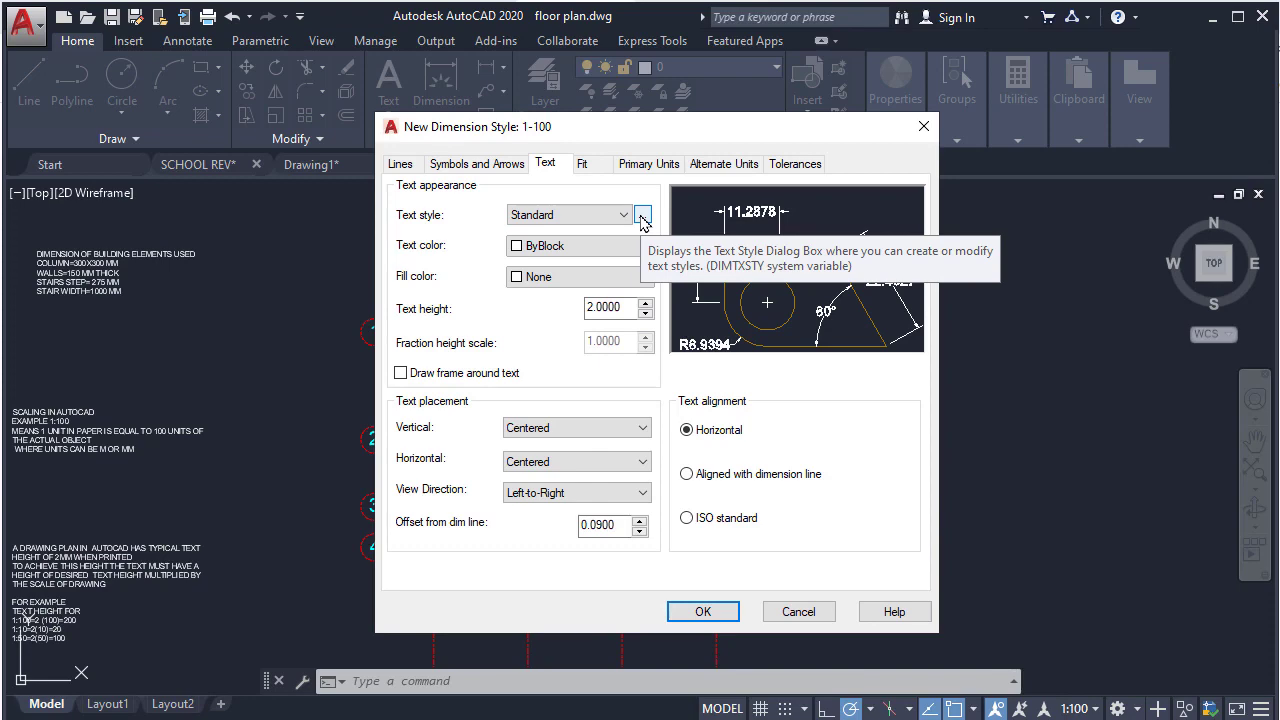
Step: Review the font choices for the Standard text style, keep Arial, and close the text style settings
{"action": "left_click", "coordinate": [642, 217]}
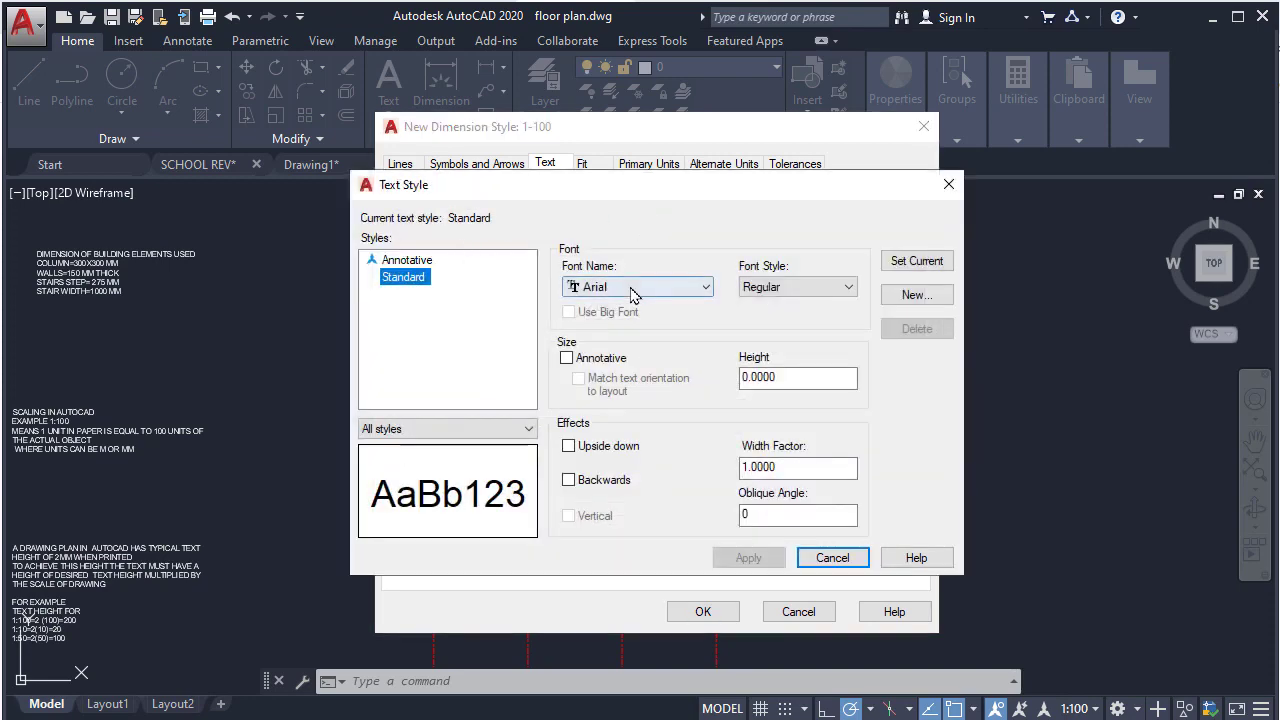
{"action": "left_click", "coordinate": [631, 290]}
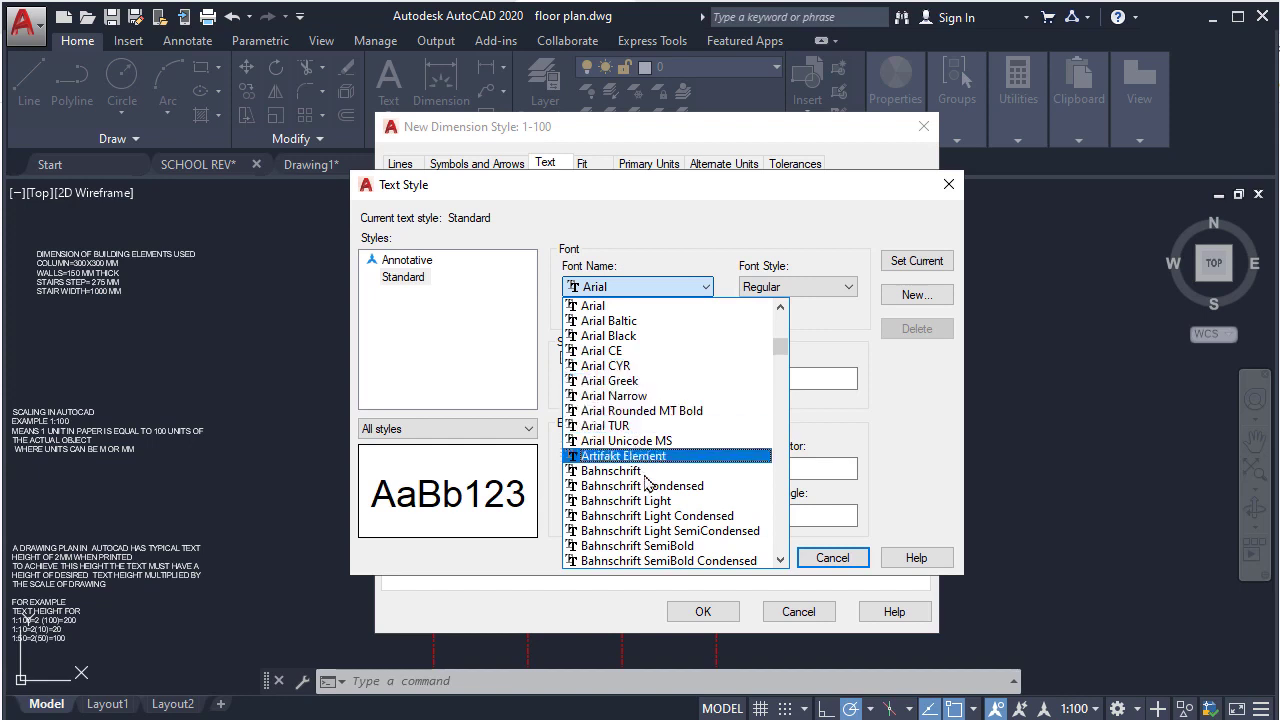
{"action": "left_click", "coordinate": [604, 310]}
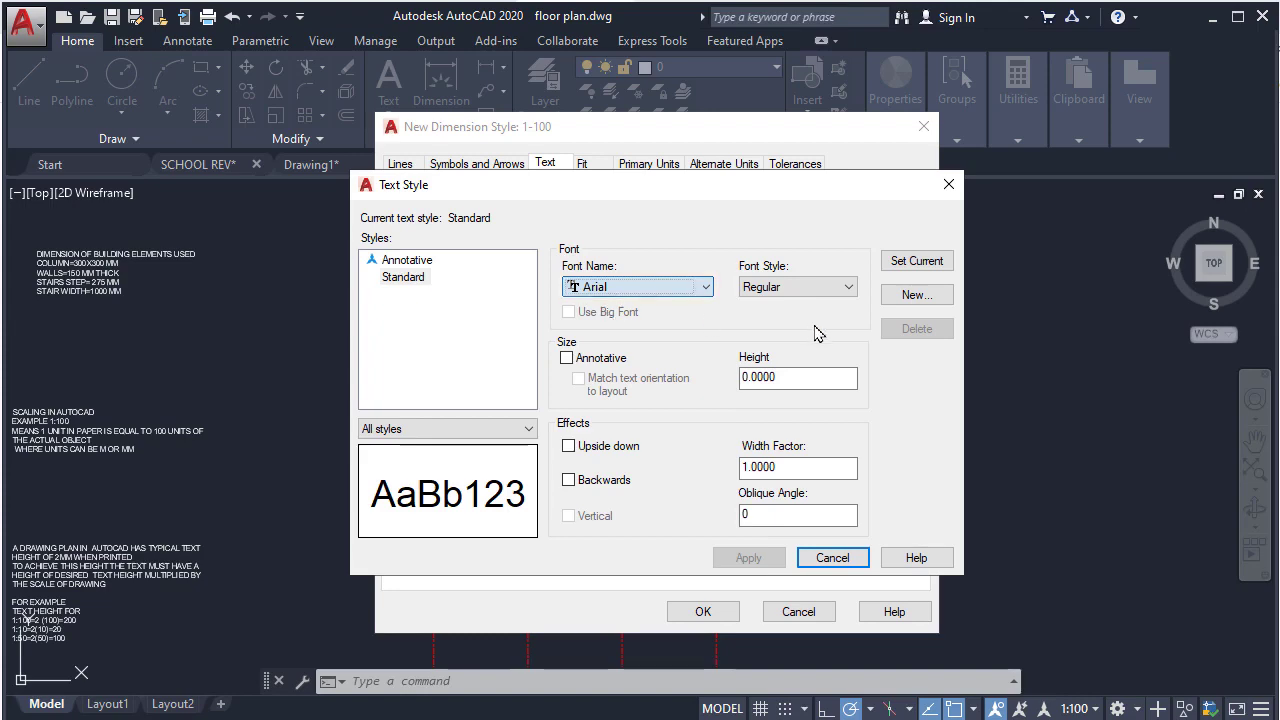
{"action": "left_click", "coordinate": [831, 558]}
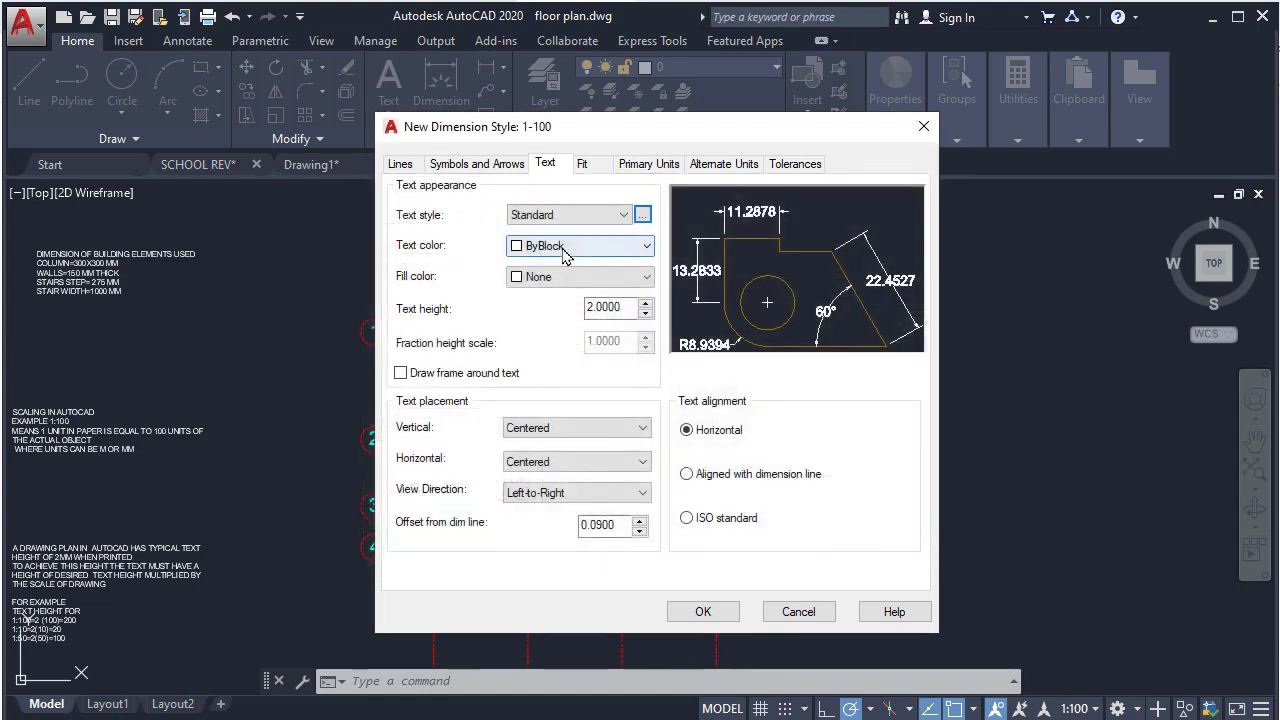
Step: Set the dimension text color to Cyan and leave its fill color at None
{"action": "left_click", "coordinate": [564, 252]}
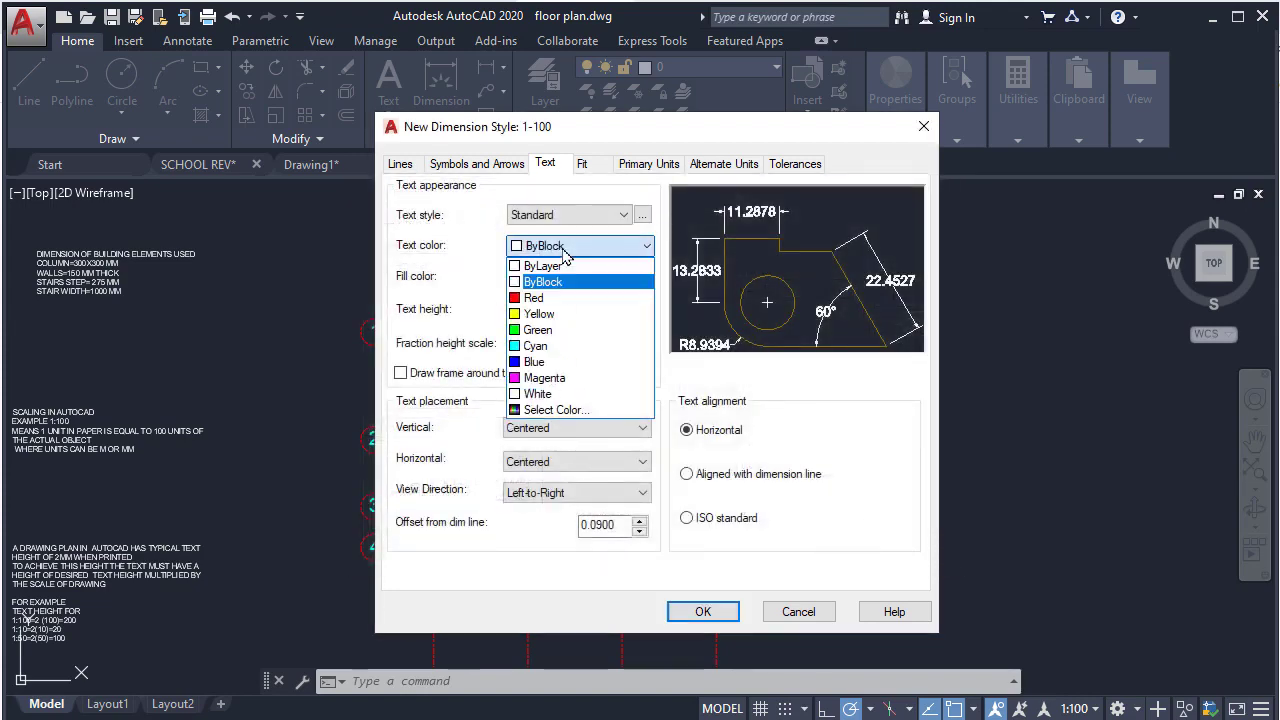
{"action": "left_click", "coordinate": [539, 347]}
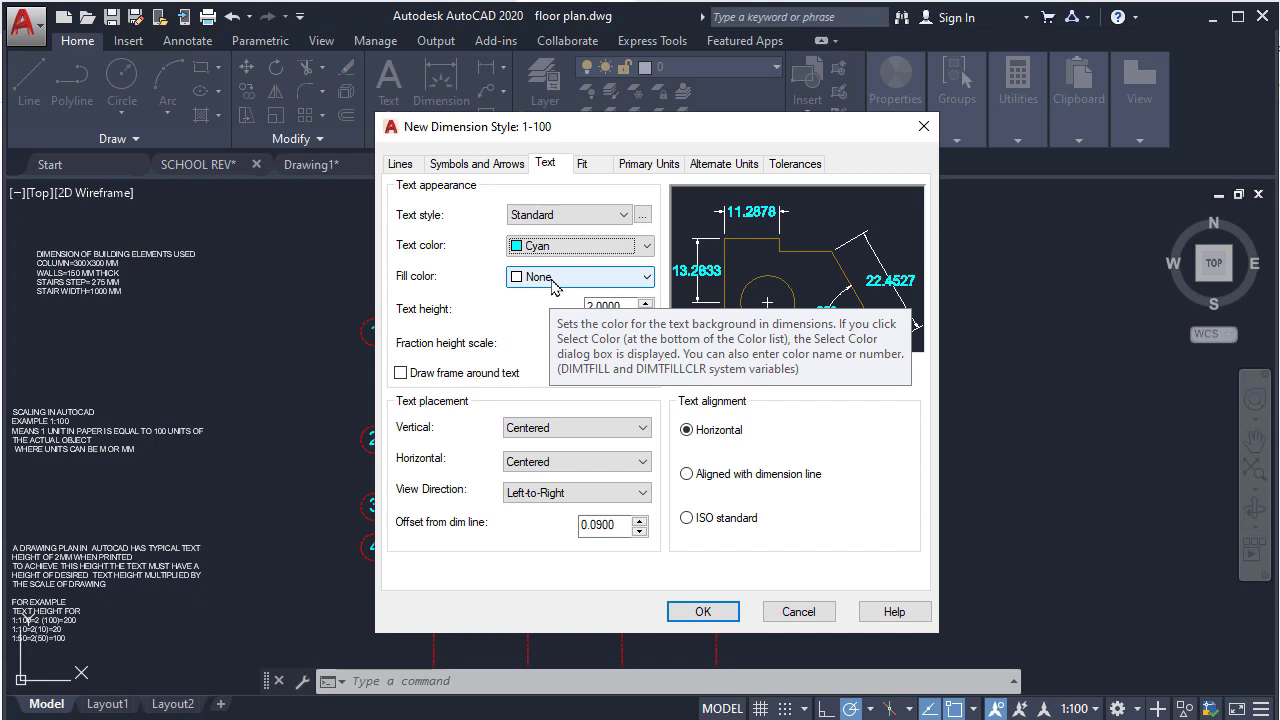
{"action": "left_click", "coordinate": [555, 280]}
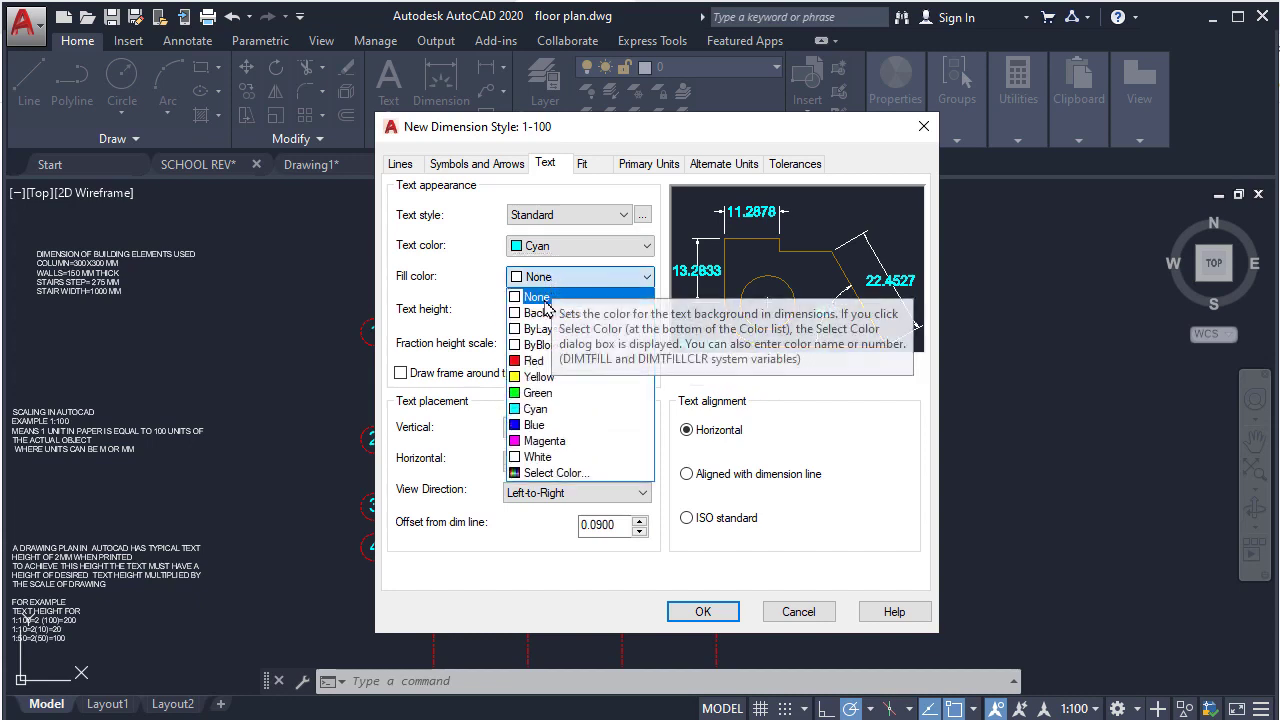
{"action": "left_click", "coordinate": [540, 297]}
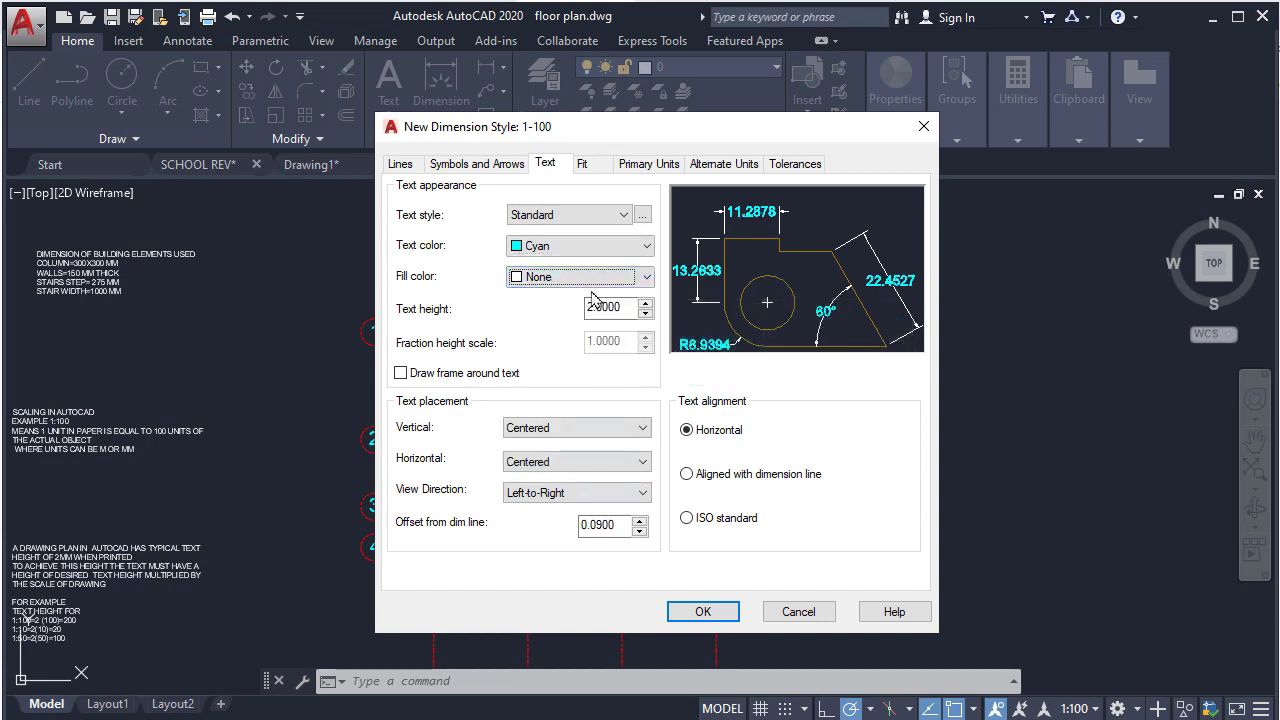
Step: Set the vertical text placement to Above and the text offset from the dimension line to 1
{"action": "left_click", "coordinate": [571, 434]}
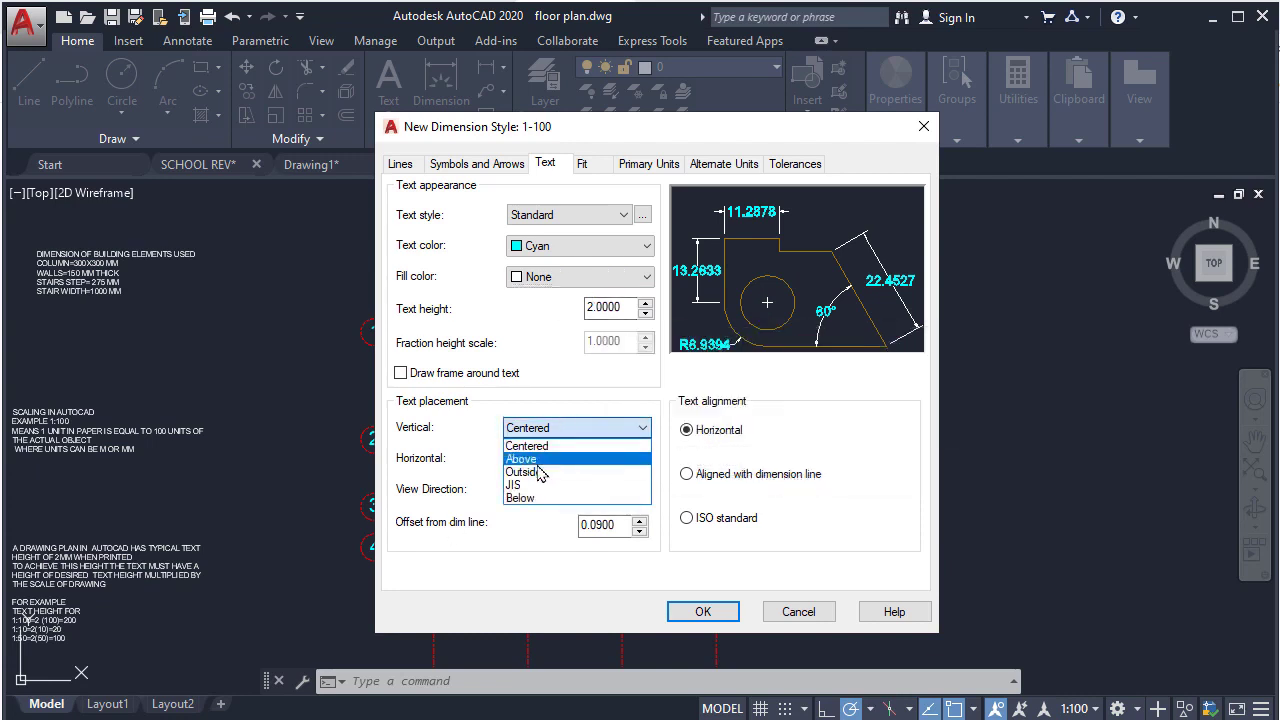
{"action": "left_click", "coordinate": [530, 459]}
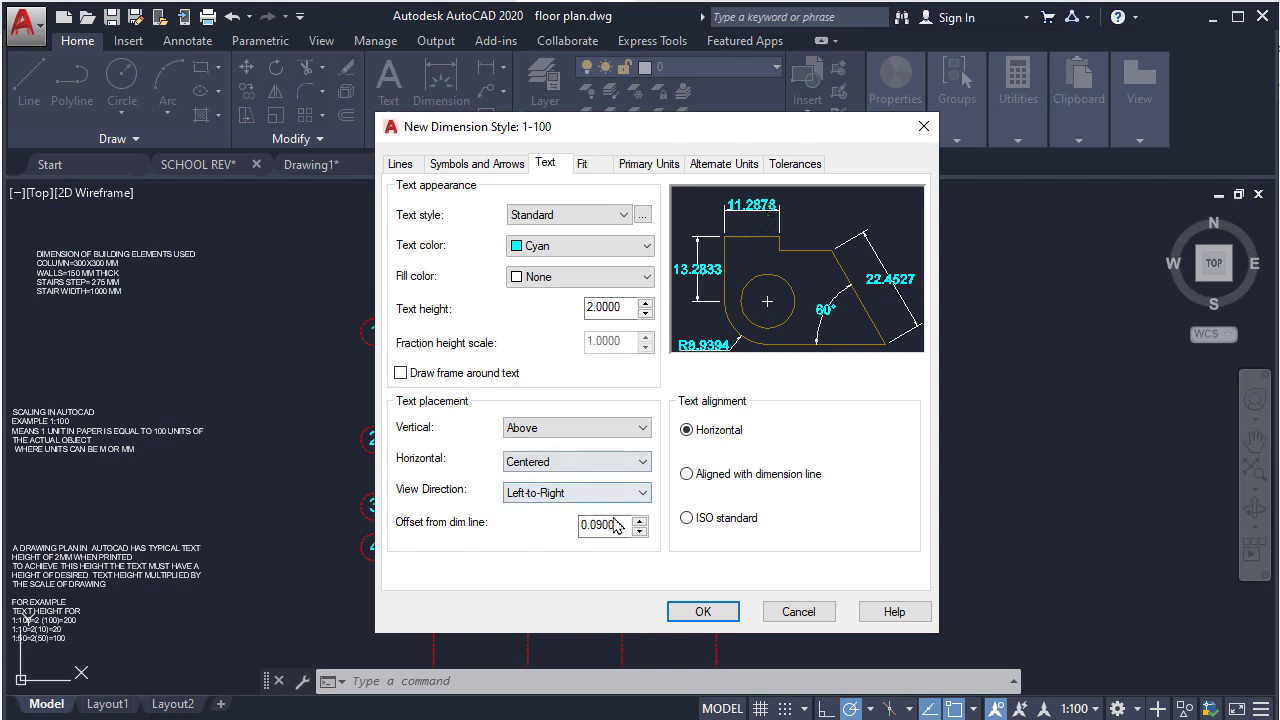
{"action": "left_click_drag", "start_coordinate": [617, 526], "coordinate": [569, 522]}
{"action": "type", "text": "1.0000"}
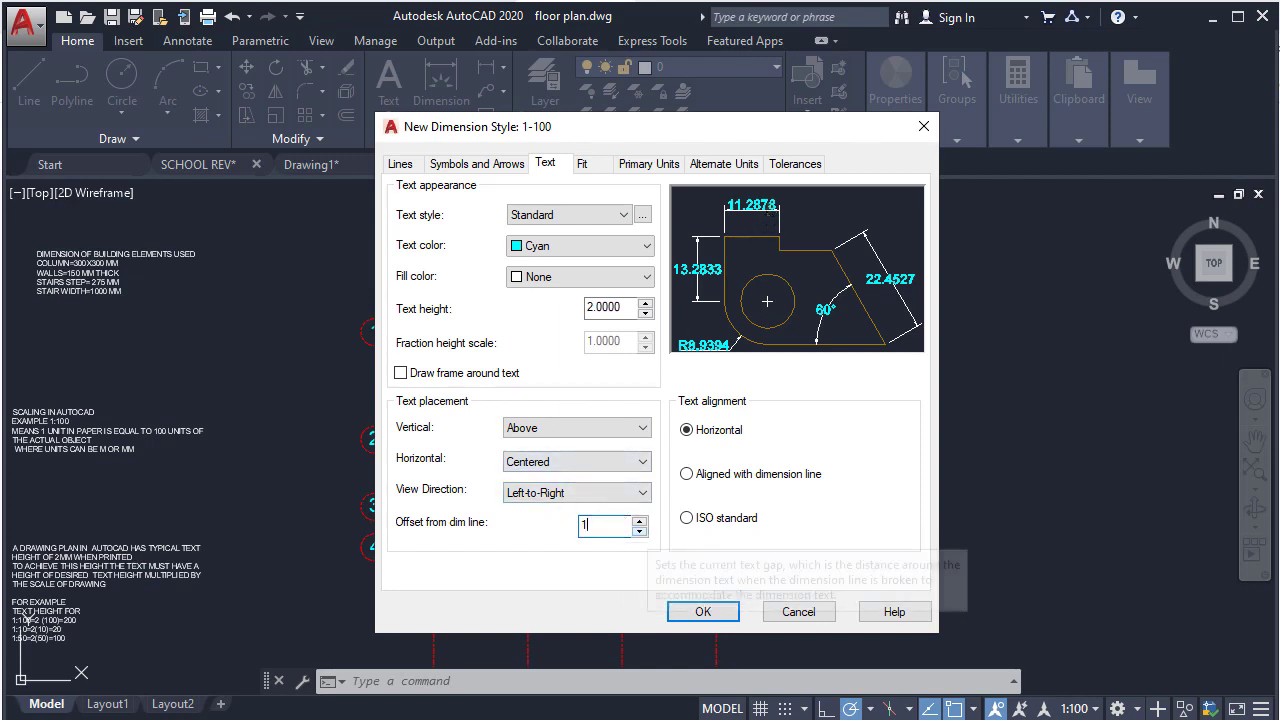
Step: Keep the dimension text centered horizontally with a Left-to-Right view direction, and set its alignment to Aligned with dimension line
{"action": "left_click", "coordinate": [558, 497]}
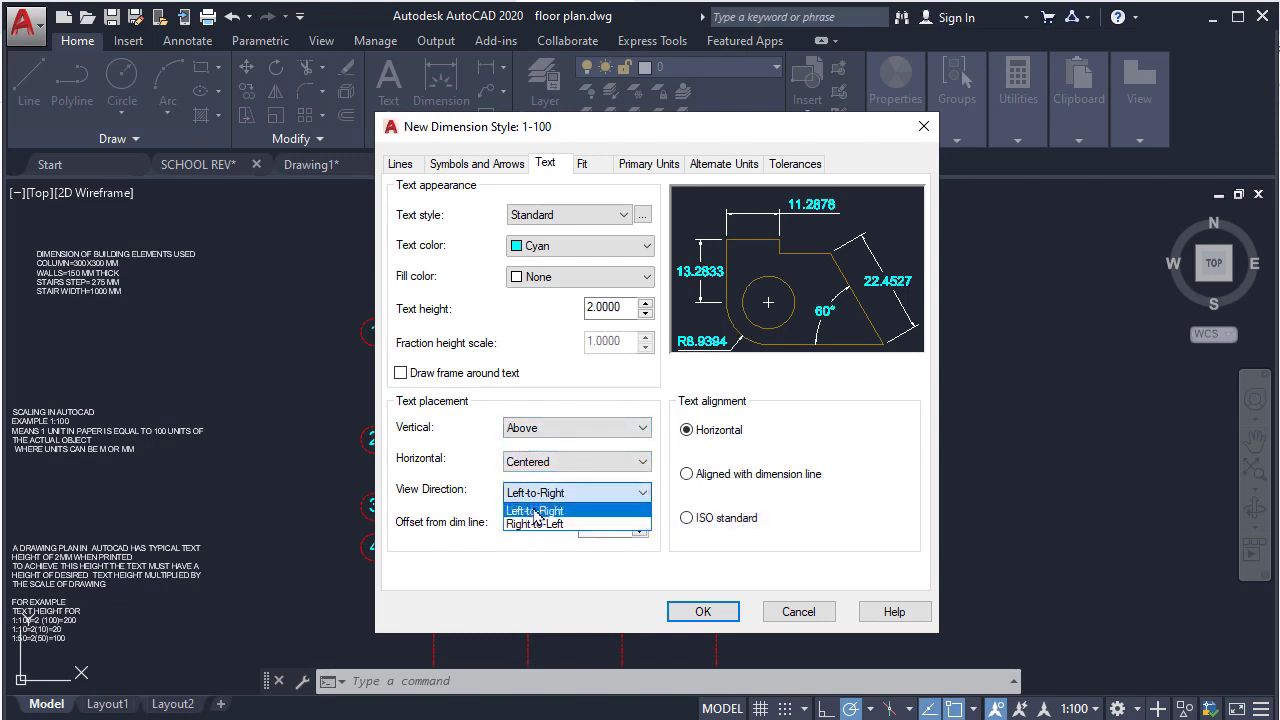
{"action": "left_click", "coordinate": [538, 510]}
{"action": "left_click", "coordinate": [576, 465]}
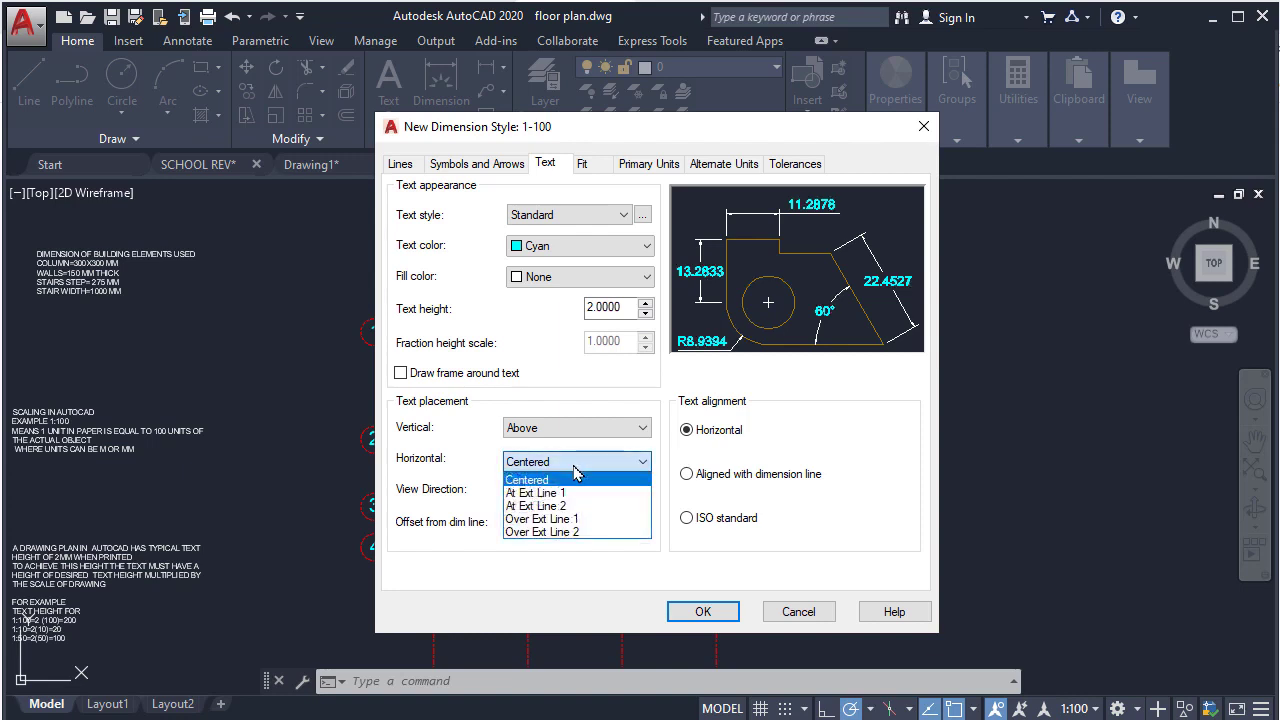
{"action": "left_click", "coordinate": [556, 490]}
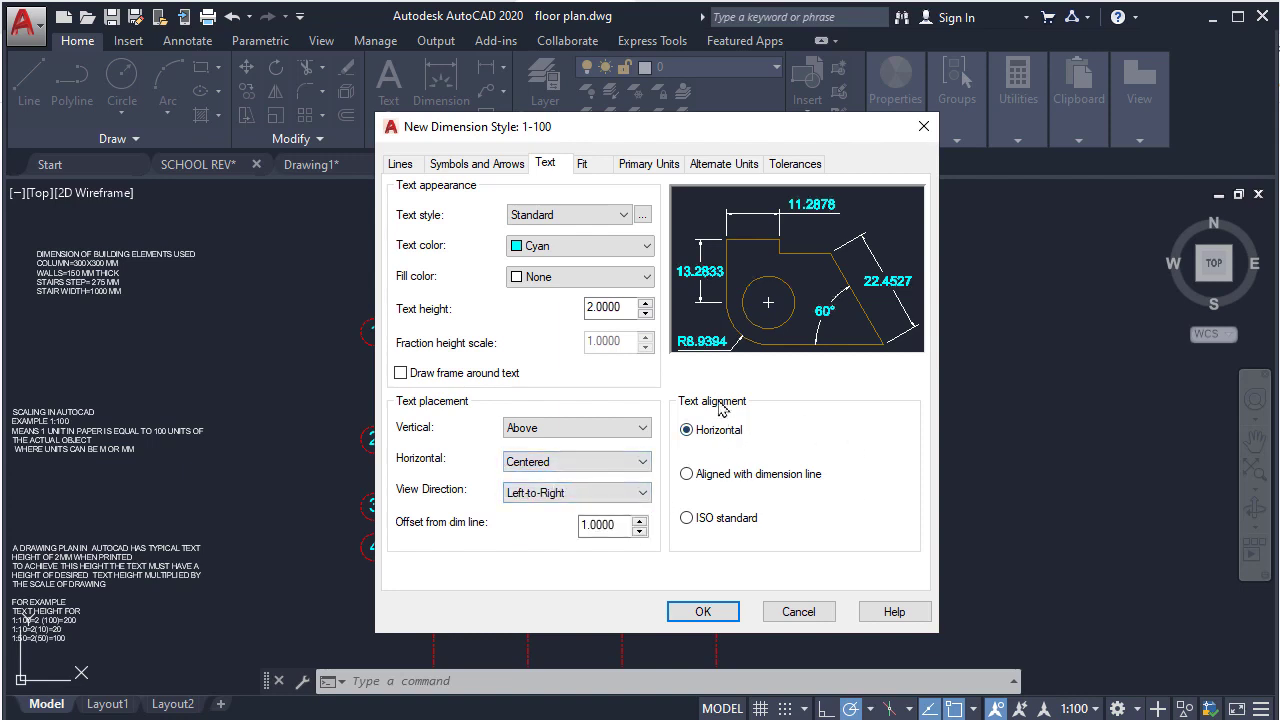
{"action": "left_click", "coordinate": [717, 477]}
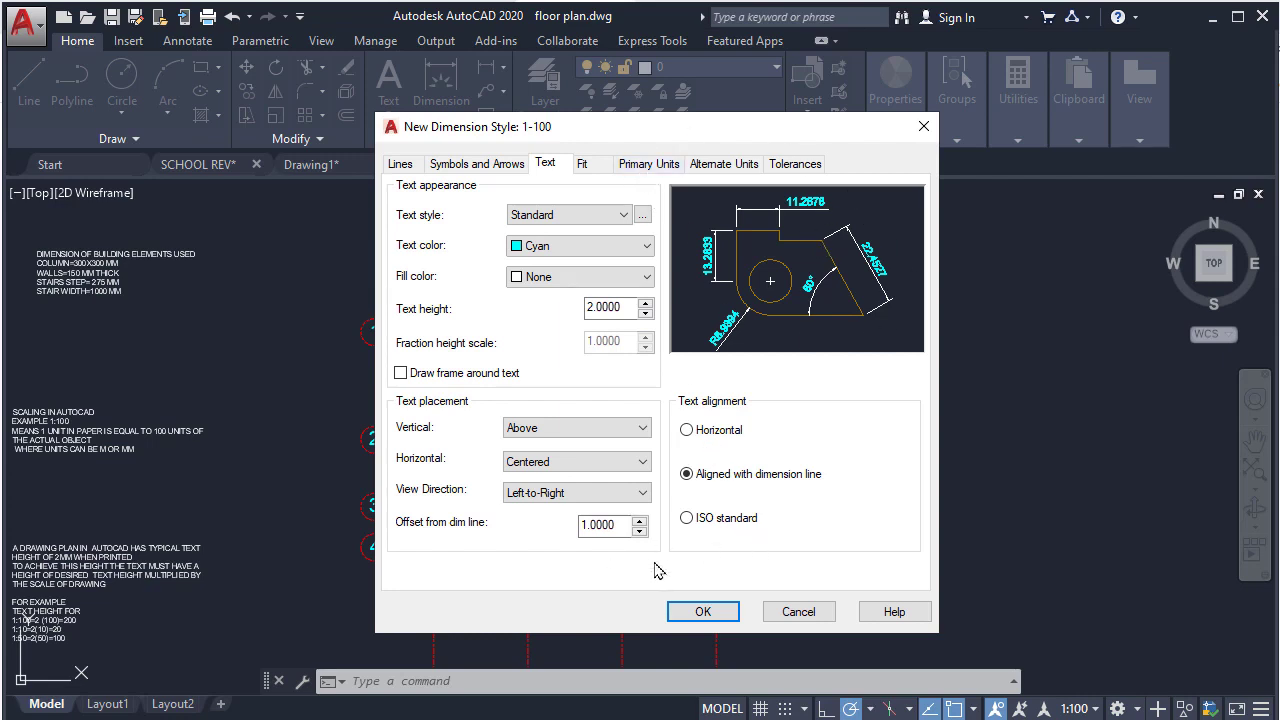
Step: Set the overall scale for dimension features in the 1-100 style to 100
{"action": "left_click", "coordinate": [590, 168]}
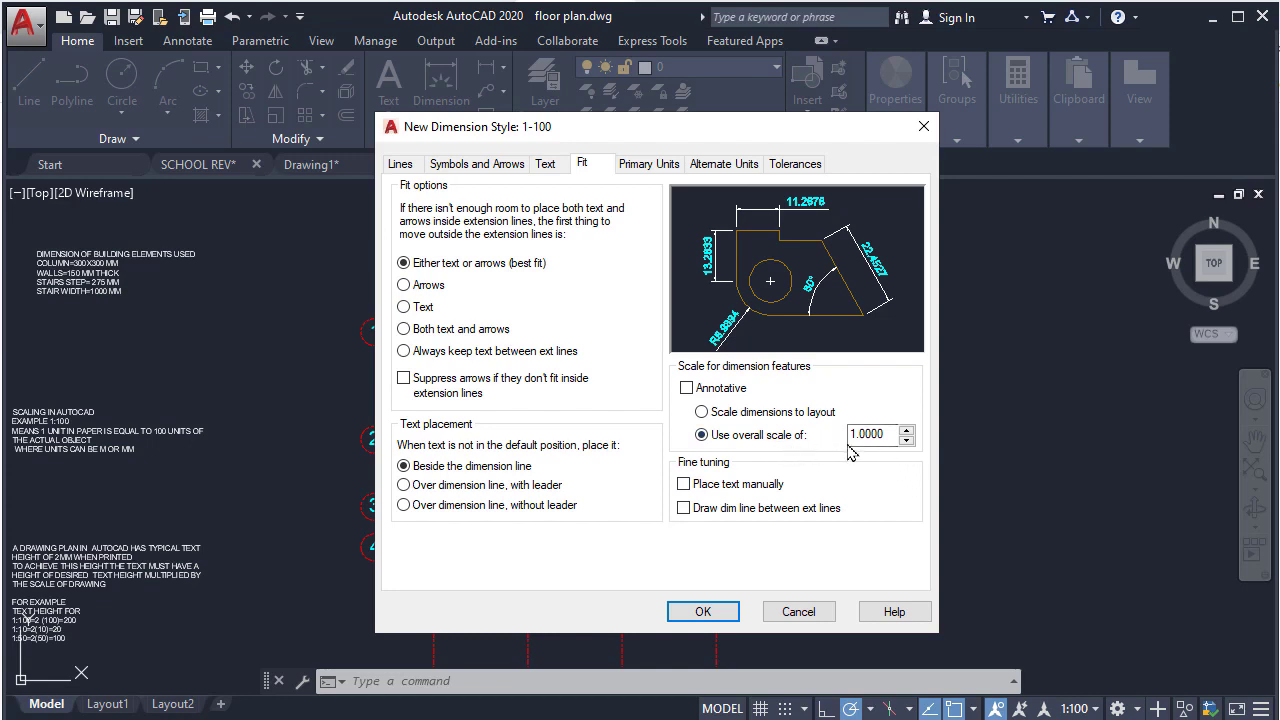
{"action": "double_click", "coordinate": [894, 438]}
{"action": "type", "text": "1"}
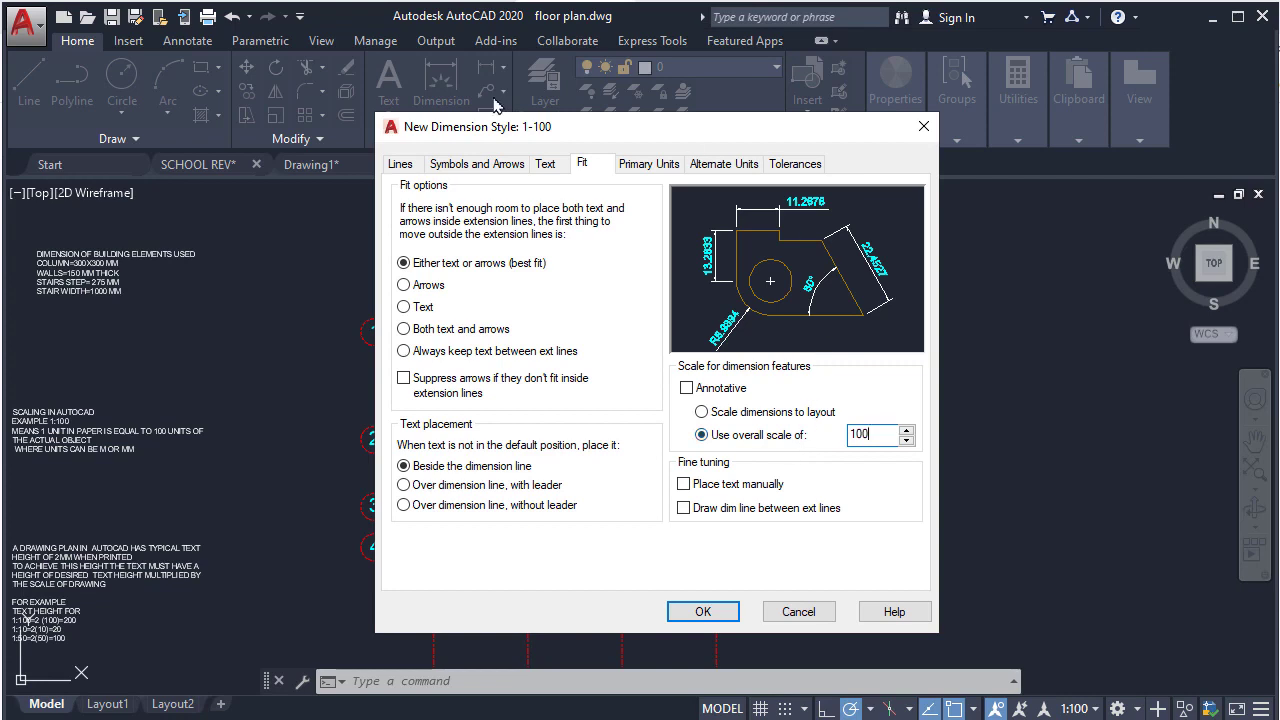
{"action": "left_click", "coordinate": [584, 170]}
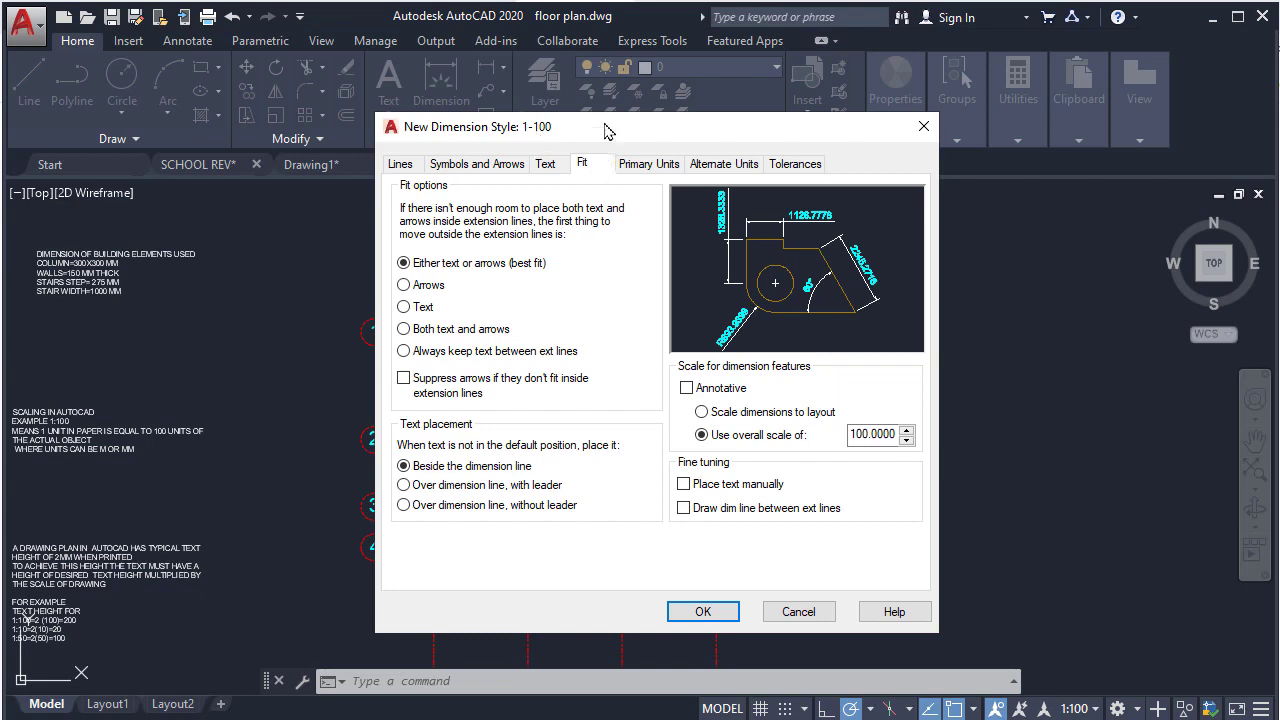
{"action": "left_click_drag", "start_coordinate": [605, 124], "coordinate": [643, 122]}
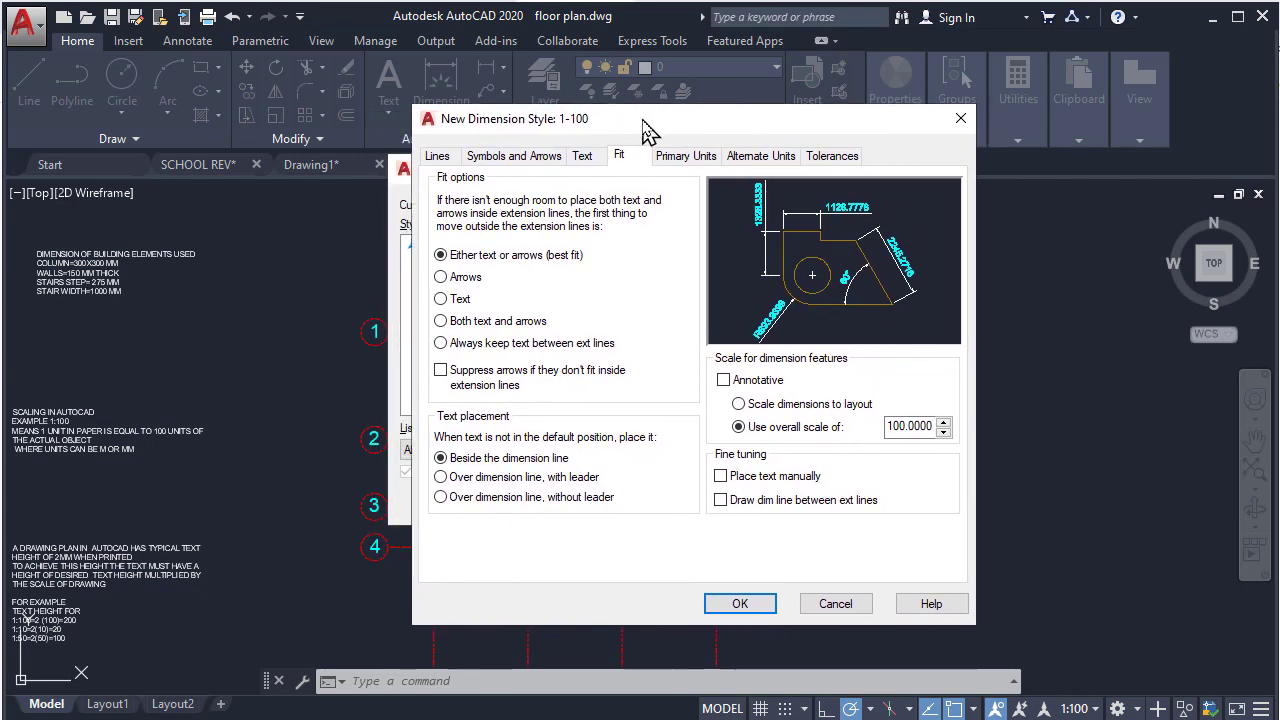
Step: Keep the linear dimension unit format as Decimal and set its precision to 0
{"action": "left_click", "coordinate": [677, 158]}
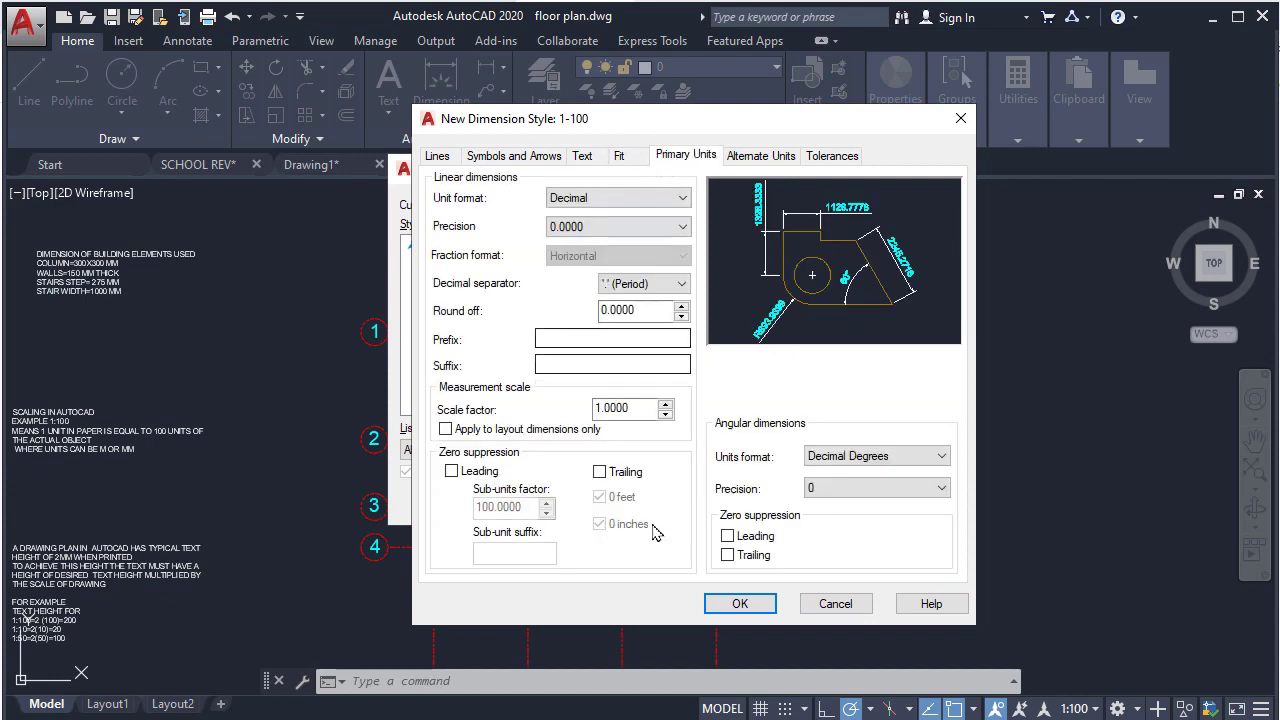
{"action": "left_click", "coordinate": [624, 199]}
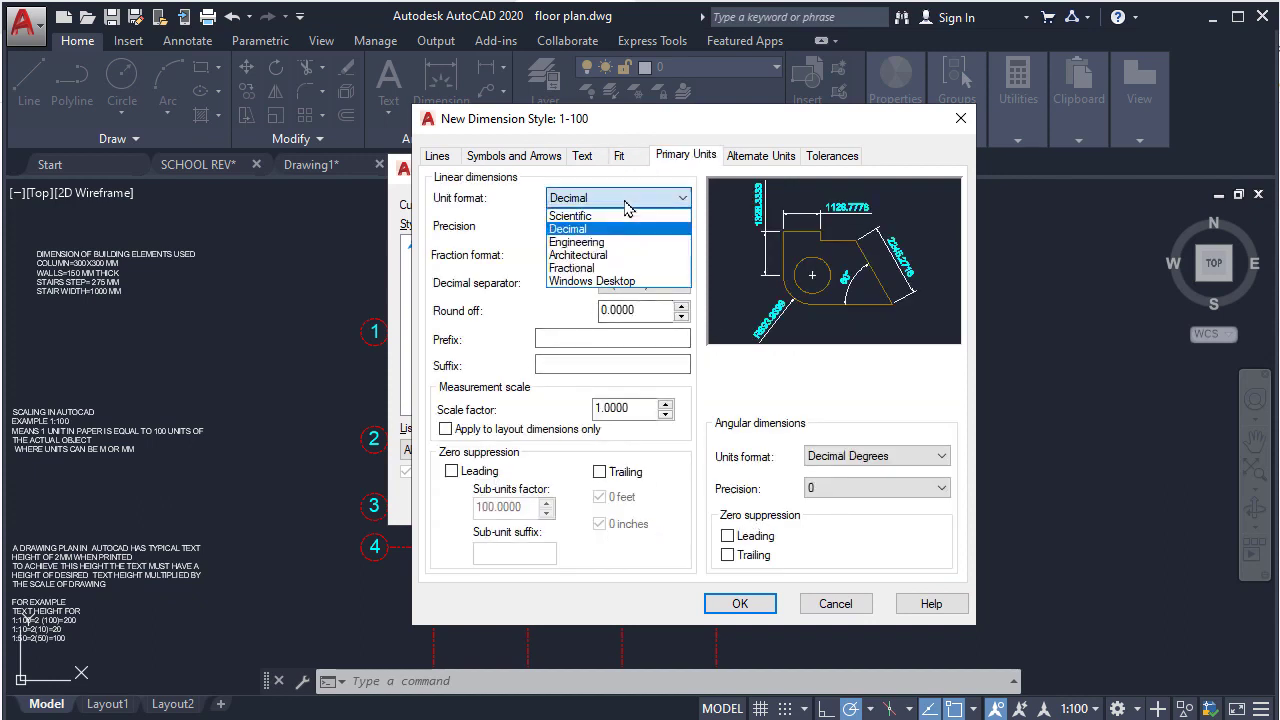
{"action": "left_click", "coordinate": [601, 230]}
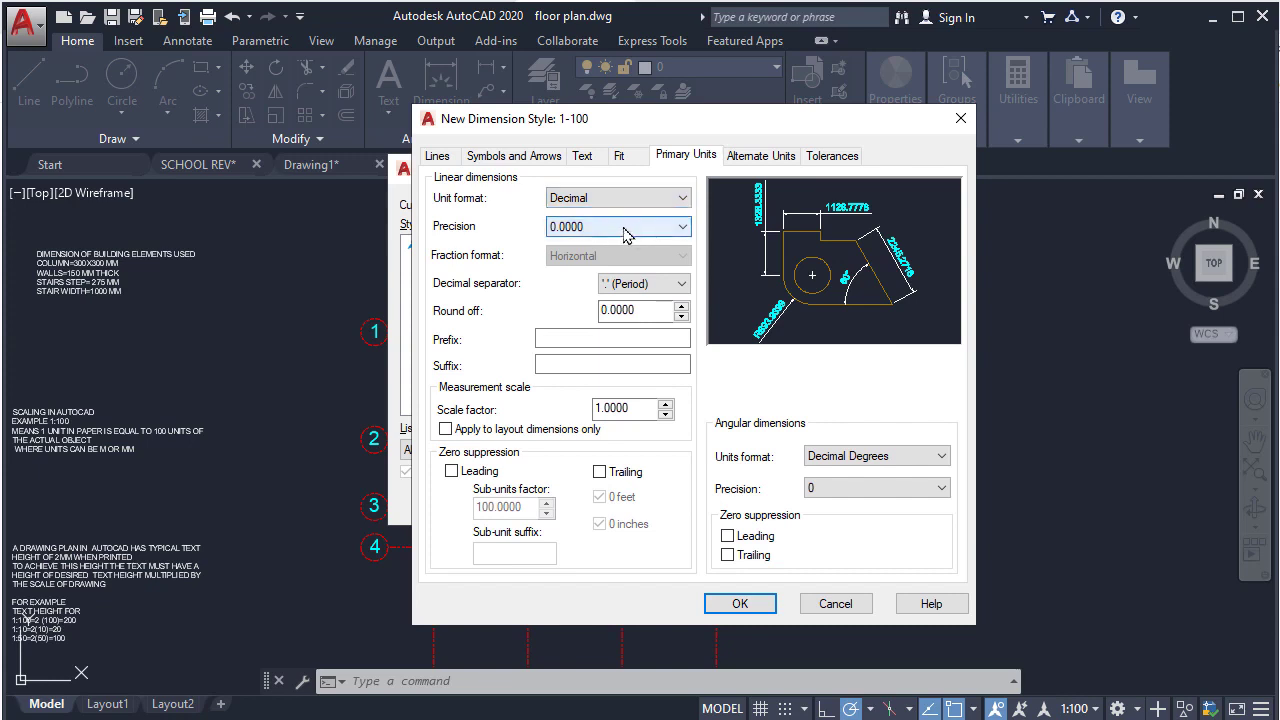
{"action": "left_click", "coordinate": [660, 226]}
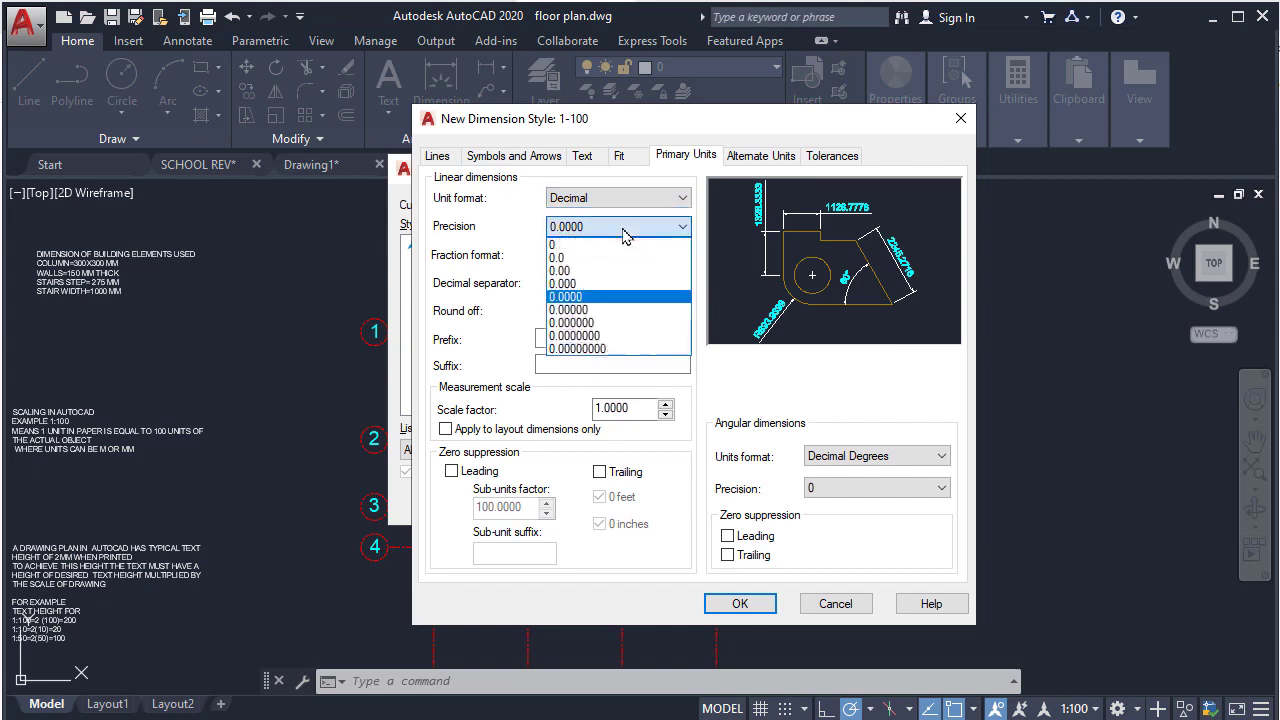
{"action": "left_click", "coordinate": [559, 247]}
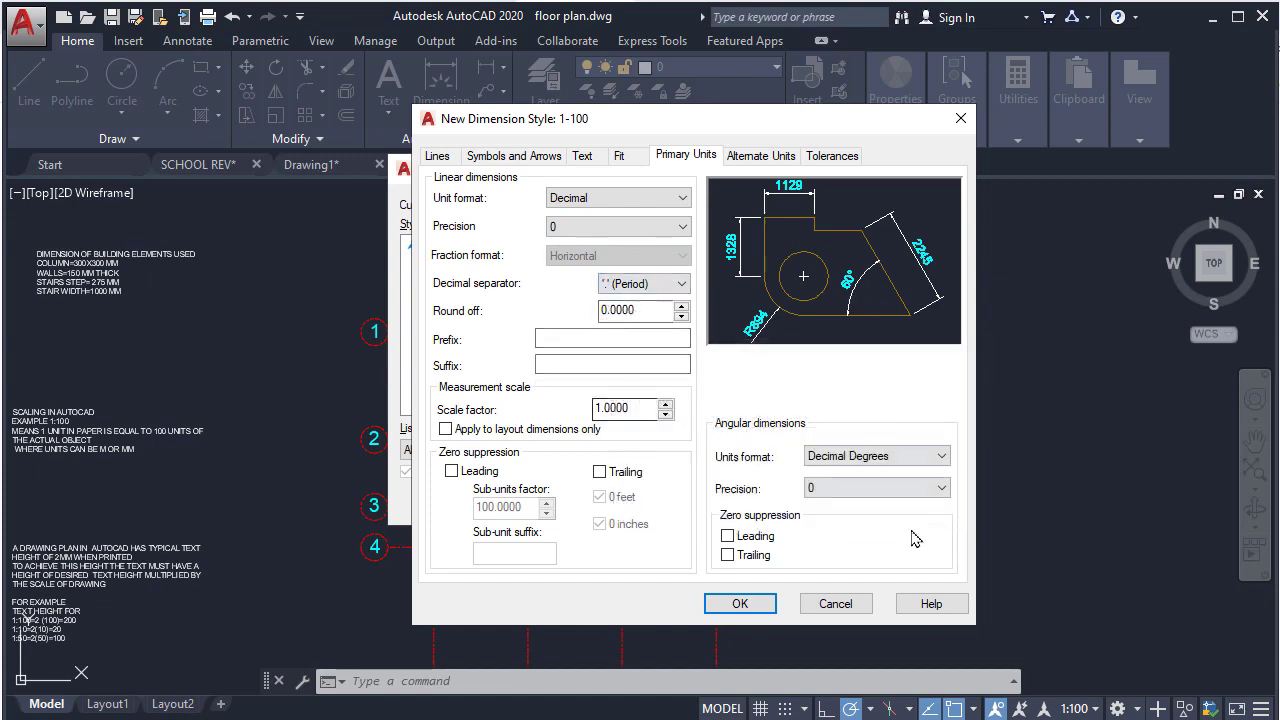
Step: Review the alternate units and tolerance settings, save the 1-100 dimension style, and close the Dimension Style Manager
{"action": "left_click", "coordinate": [748, 160]}
{"action": "left_click", "coordinate": [834, 156]}
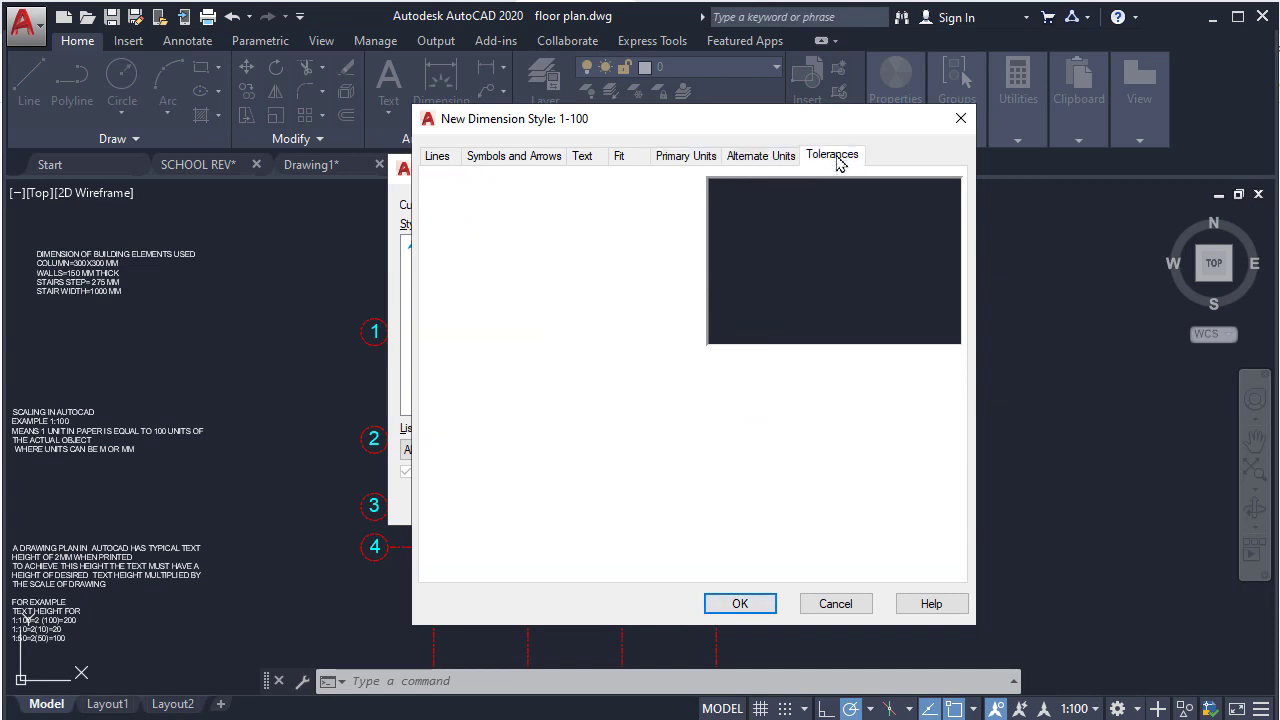
{"action": "left_click", "coordinate": [739, 608]}
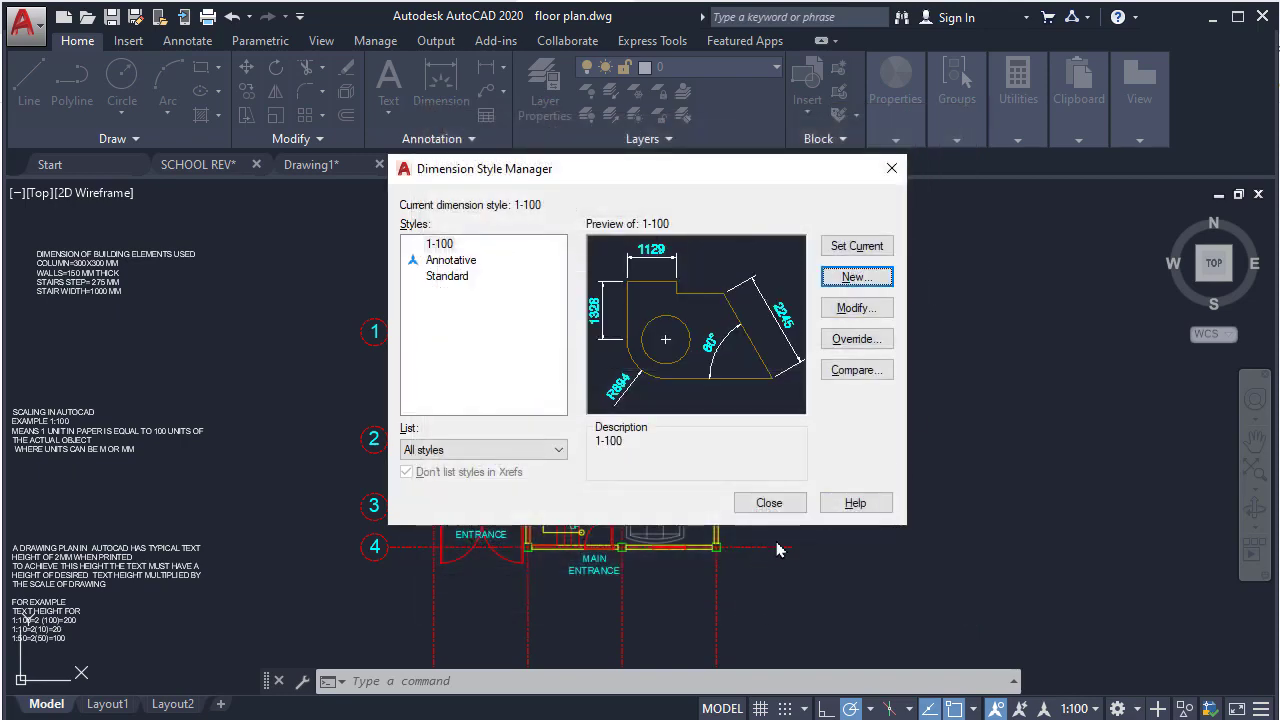
{"action": "left_click", "coordinate": [767, 502]}
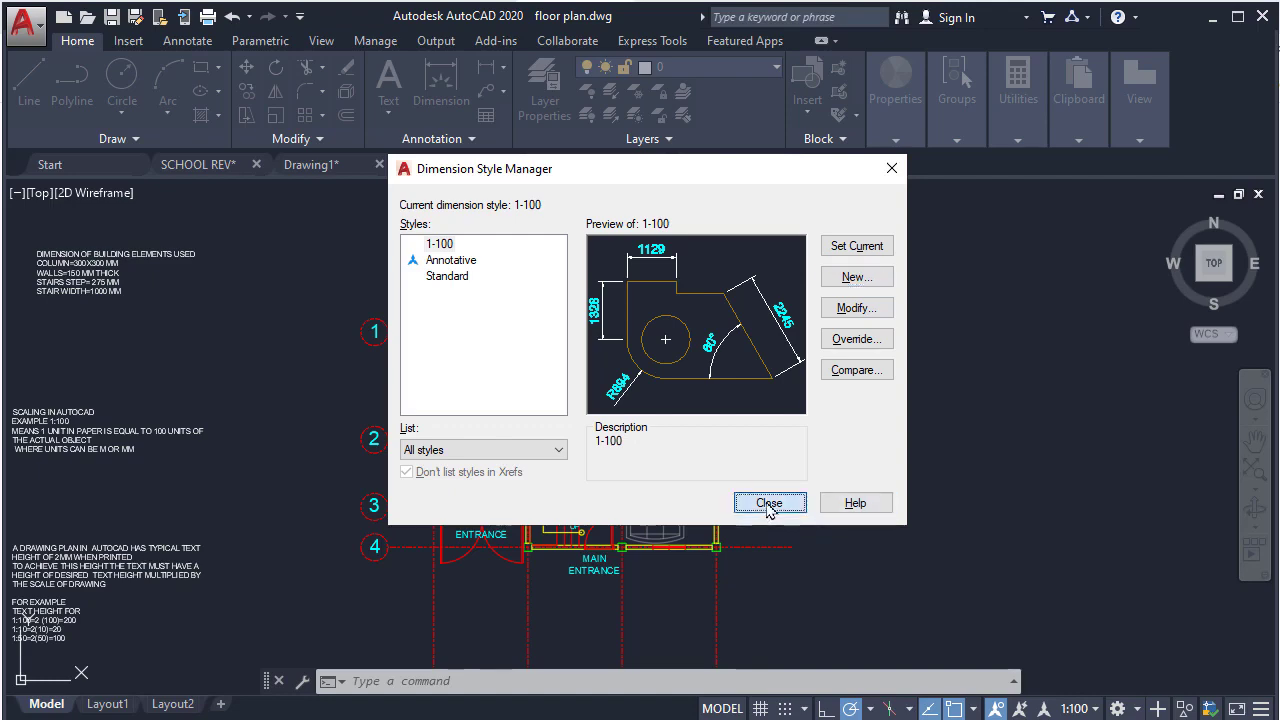
Step: Check which dimension style is current in the list of available dimension styles
{"action": "middle_click_drag", "start_coordinate": [456, 196], "coordinate": [505, 236]}
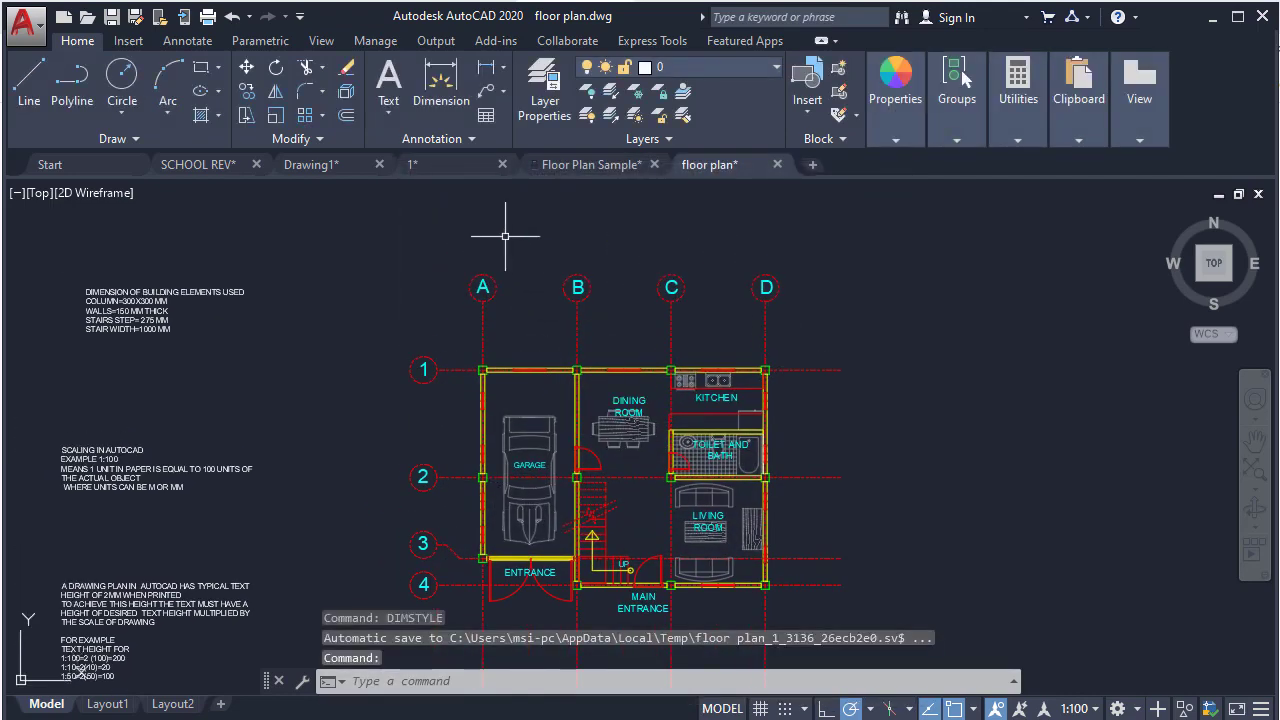
{"action": "left_click", "coordinate": [462, 138]}
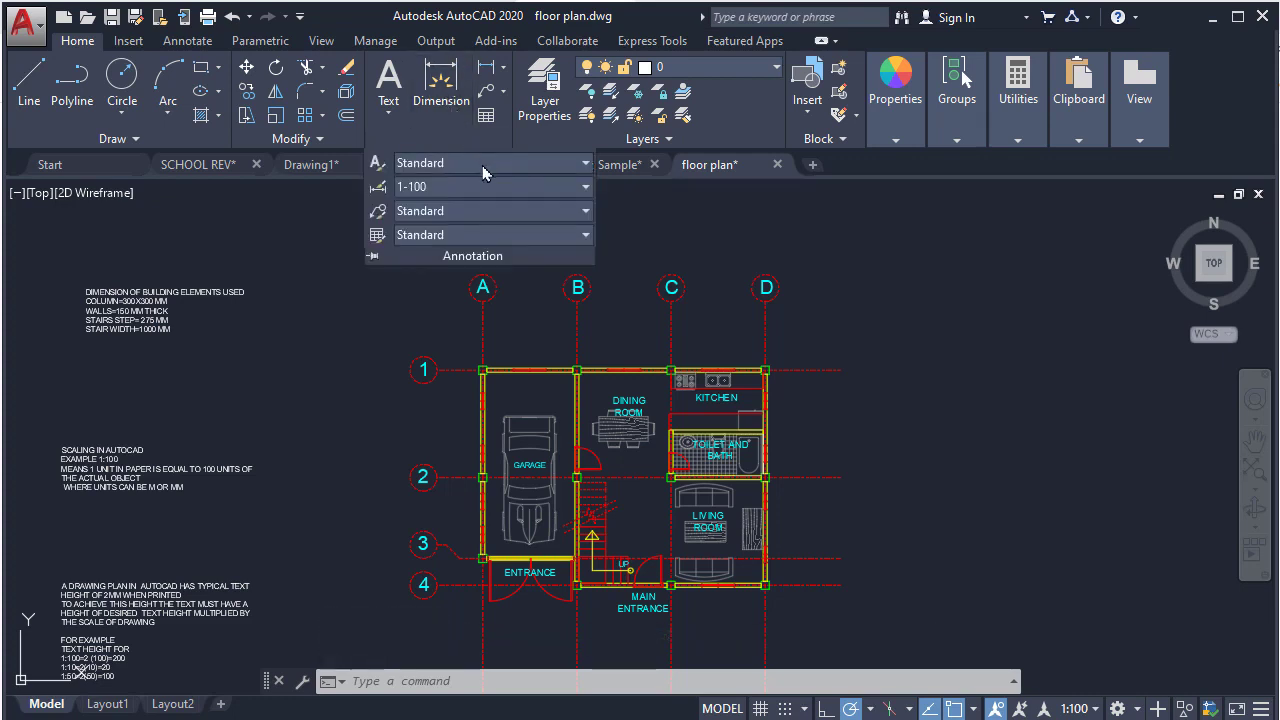
{"action": "left_click", "coordinate": [547, 186]}
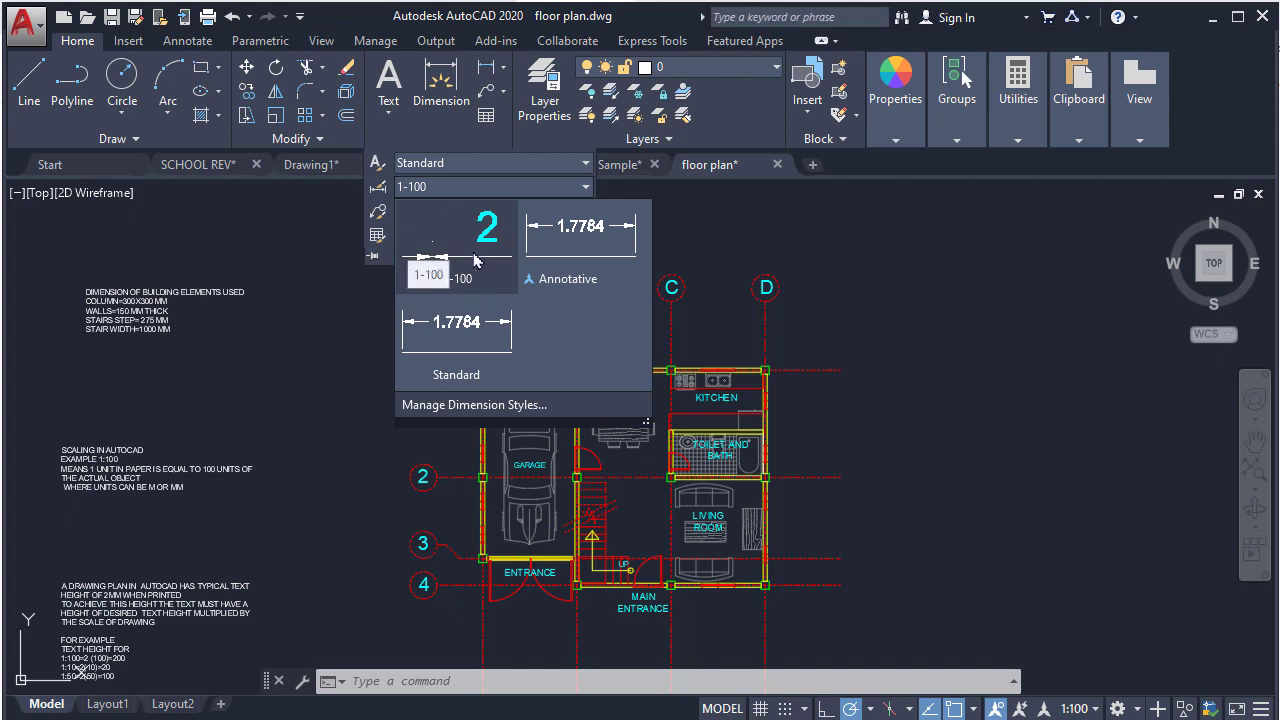
{"action": "left_click", "coordinate": [571, 279]}
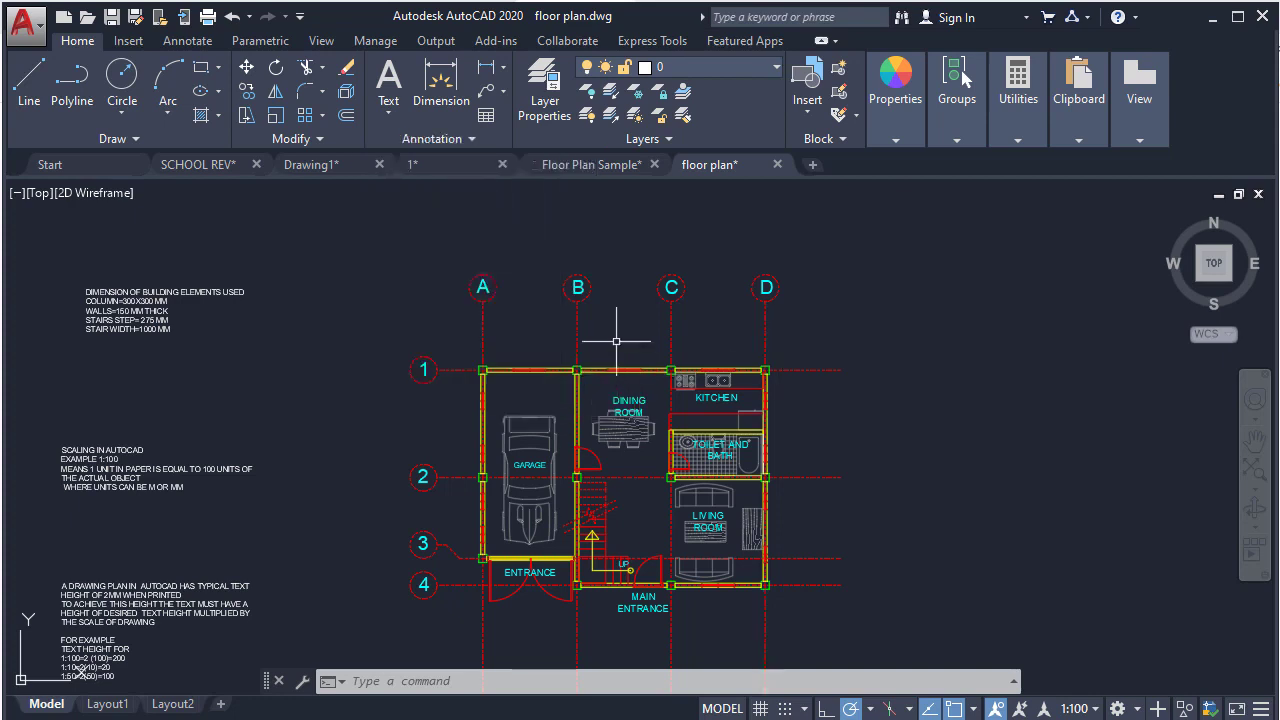
Step: Add a horizontal linear dimension between the columns on gridlines A and B, placing it above the wall on gridline 1
{"action": "scroll", "coordinate": [590, 334], "scroll_direction": "up", "scroll_amount": 2}
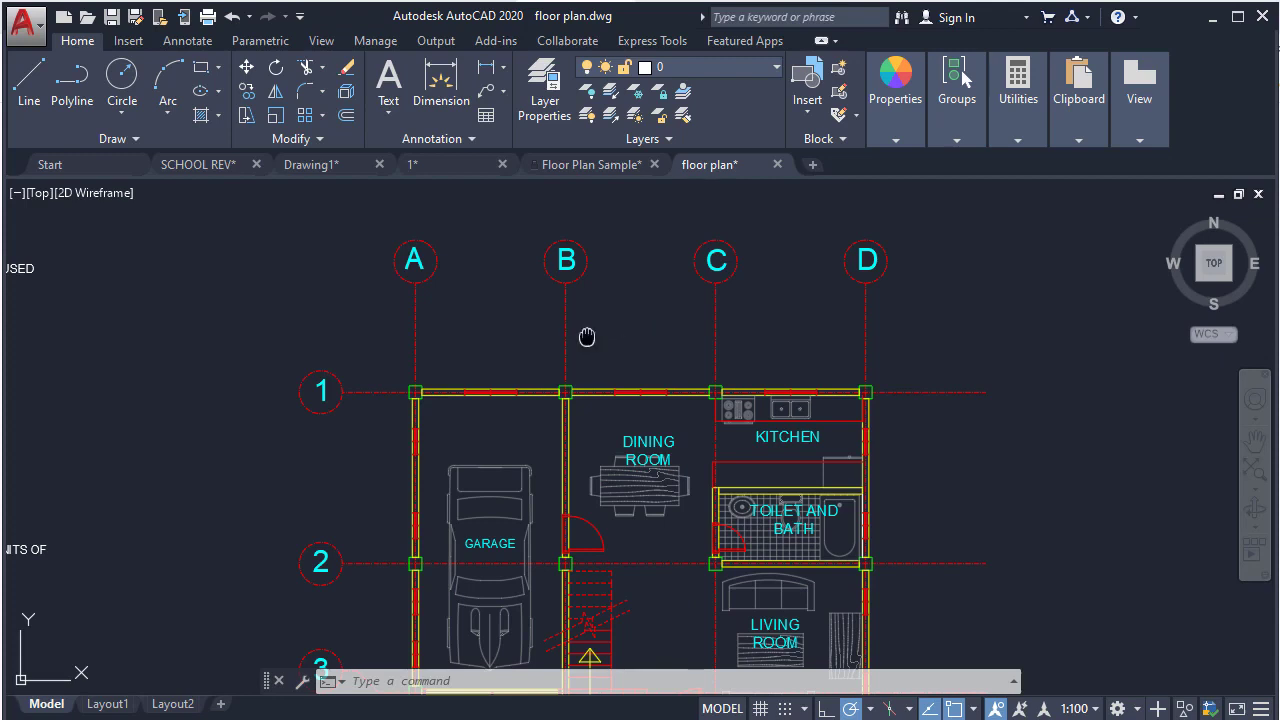
{"action": "middle_click_drag", "start_coordinate": [587, 337], "coordinate": [635, 380]}
{"action": "key", "text": "Escape"}
{"action": "key", "text": "Escape"}
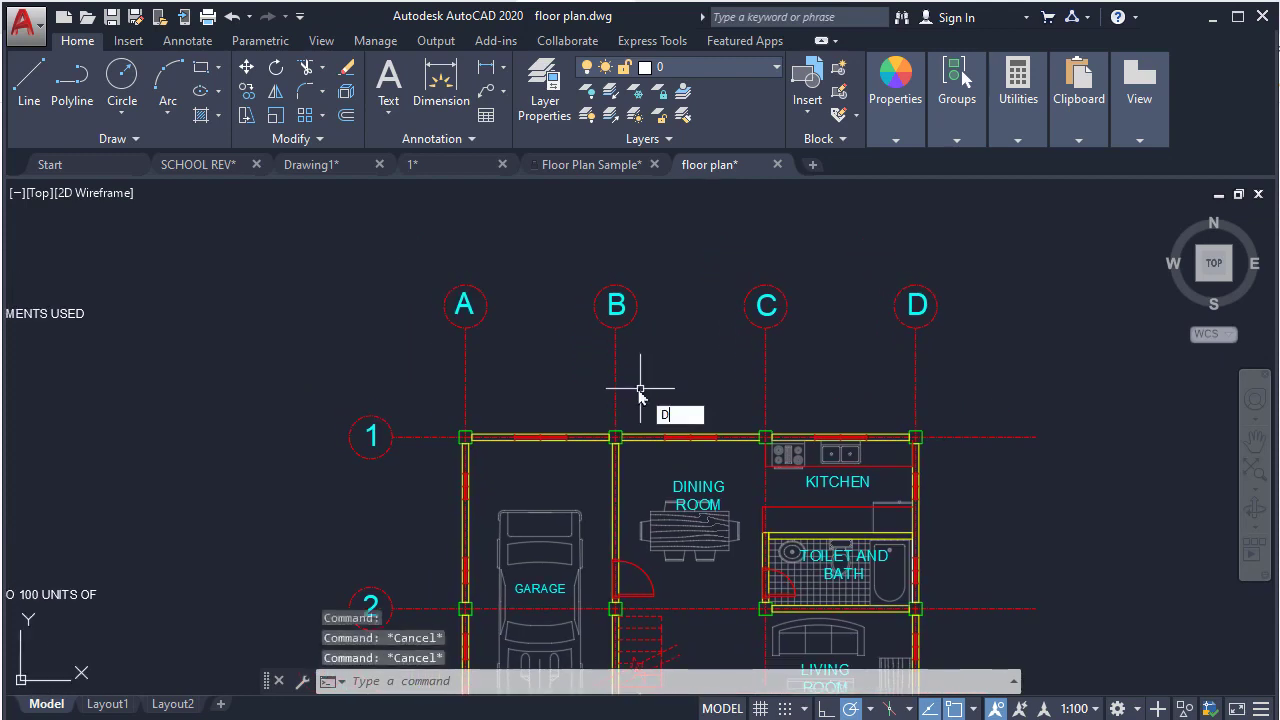
{"action": "type", "text": "LI"}
{"action": "key", "text": "Return"}
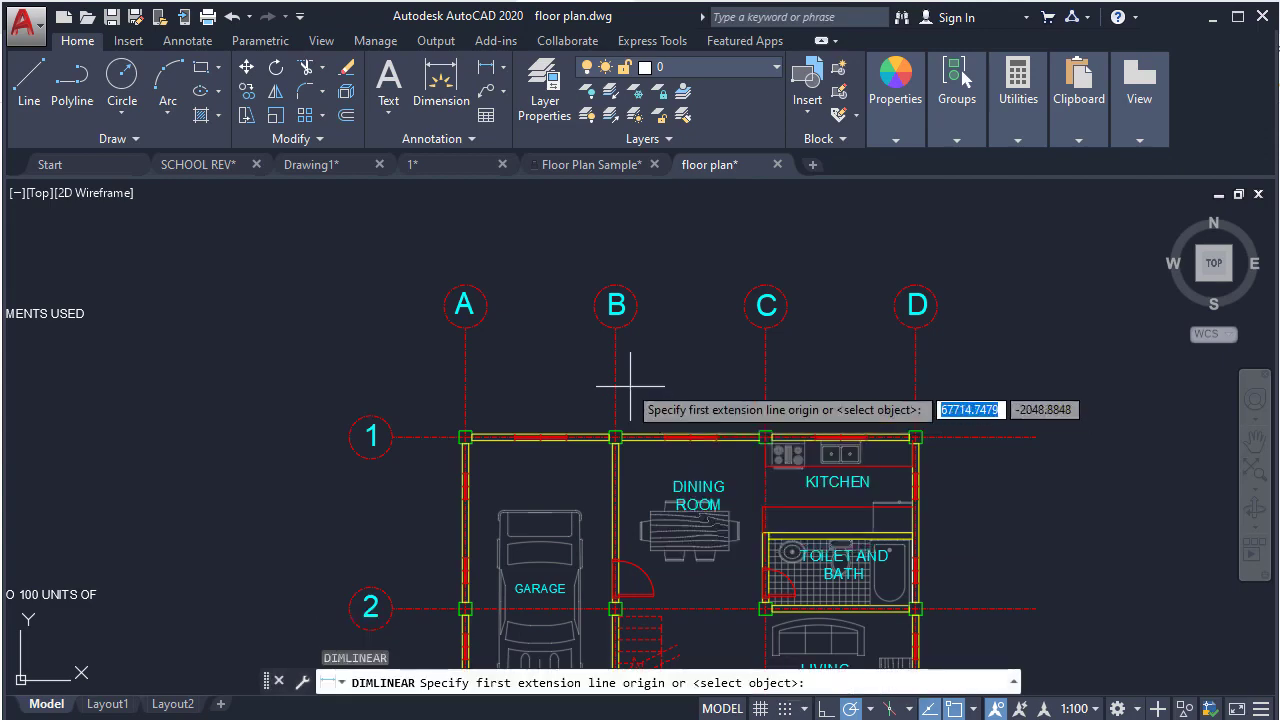
{"action": "scroll", "coordinate": [434, 386], "scroll_direction": "up", "scroll_amount": 6}
{"action": "left_click", "coordinate": [434, 410]}
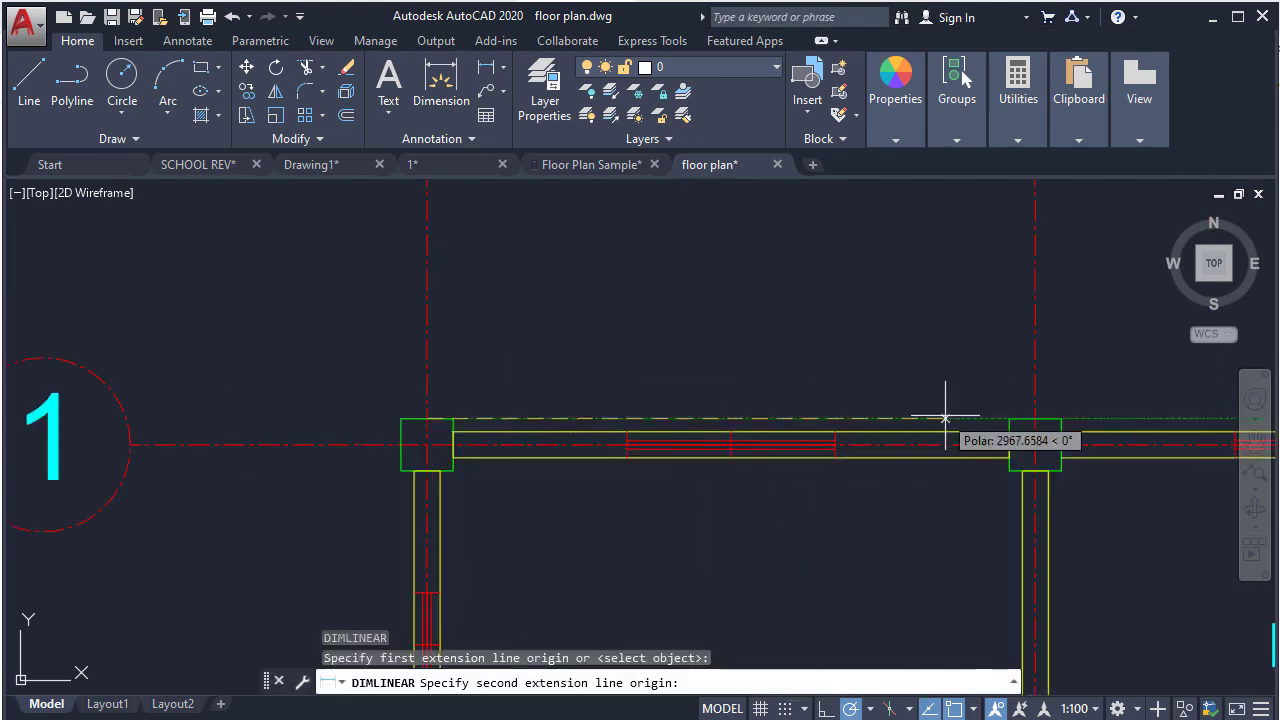
{"action": "left_click", "coordinate": [1034, 423]}
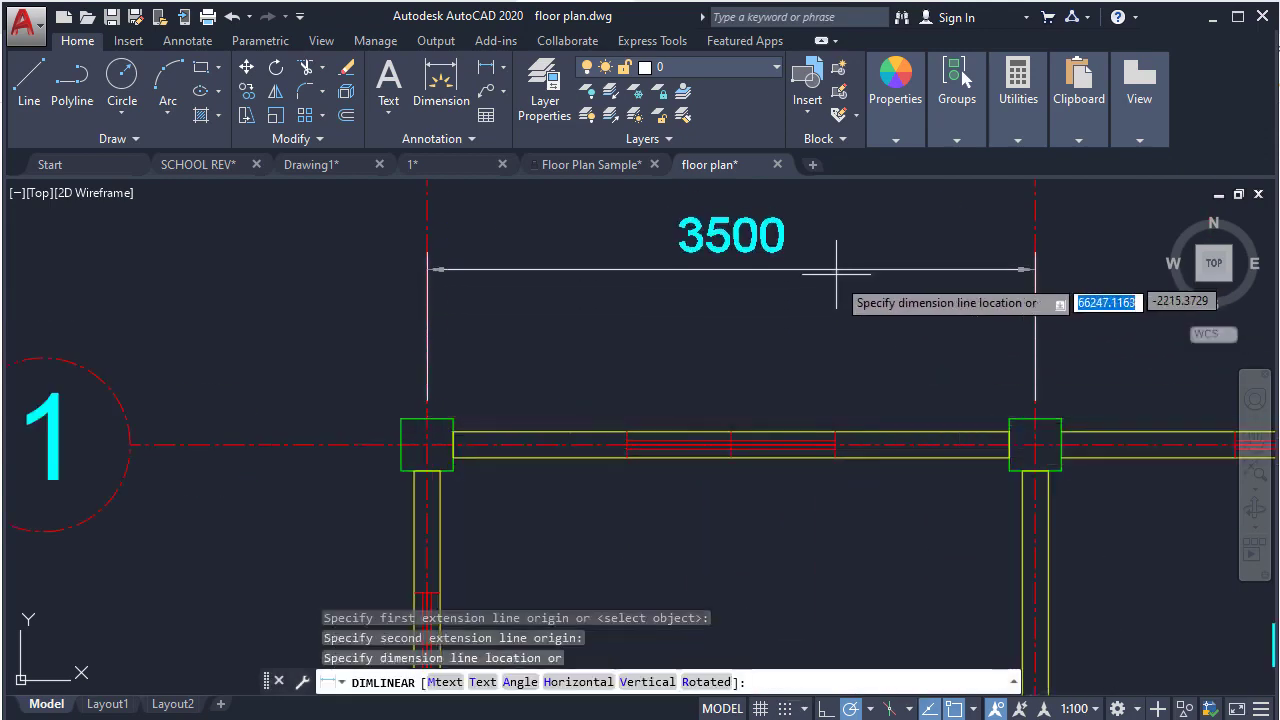
{"action": "middle_click_drag", "start_coordinate": [843, 277], "coordinate": [779, 356]}
{"action": "left_click", "coordinate": [800, 305]}
{"action": "middle_click_drag", "start_coordinate": [879, 389], "coordinate": [771, 443]}
{"action": "key", "text": "Escape"}
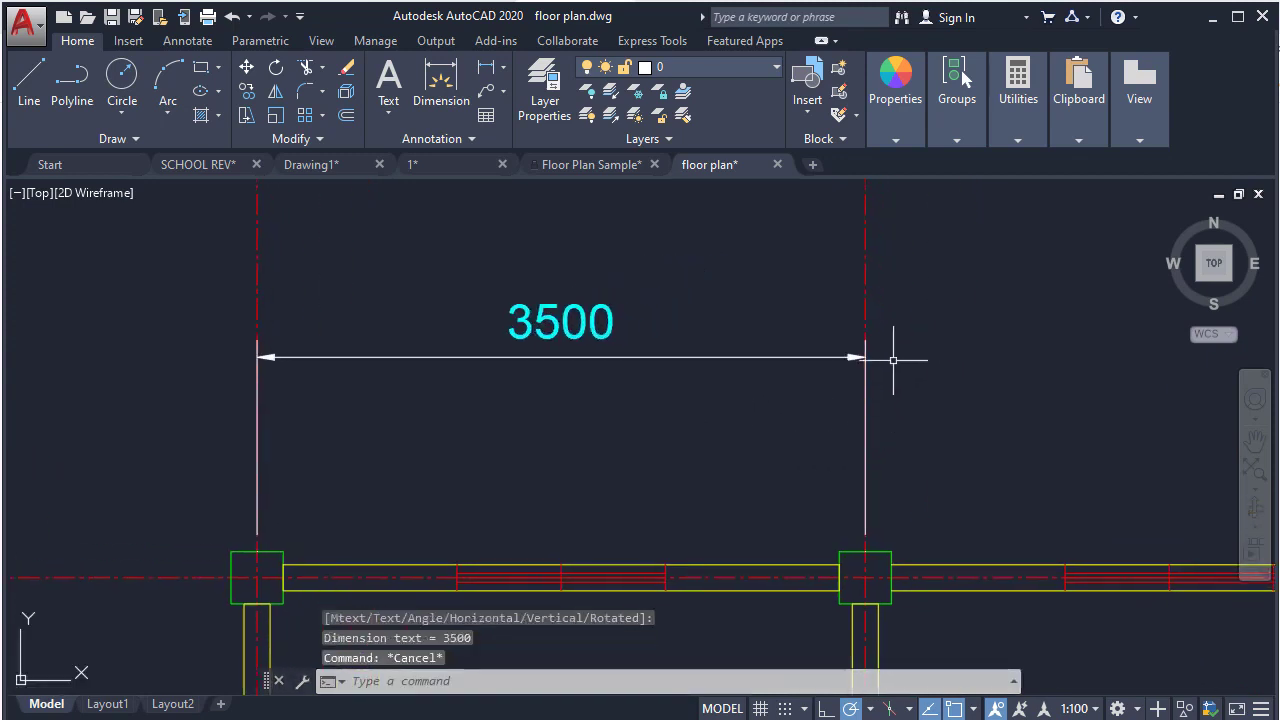
Step: Examine the arrowheads, extension lines and text of the dimension between gridlines A and B up close
{"action": "scroll", "coordinate": [894, 352], "scroll_direction": "up", "scroll_amount": 8}
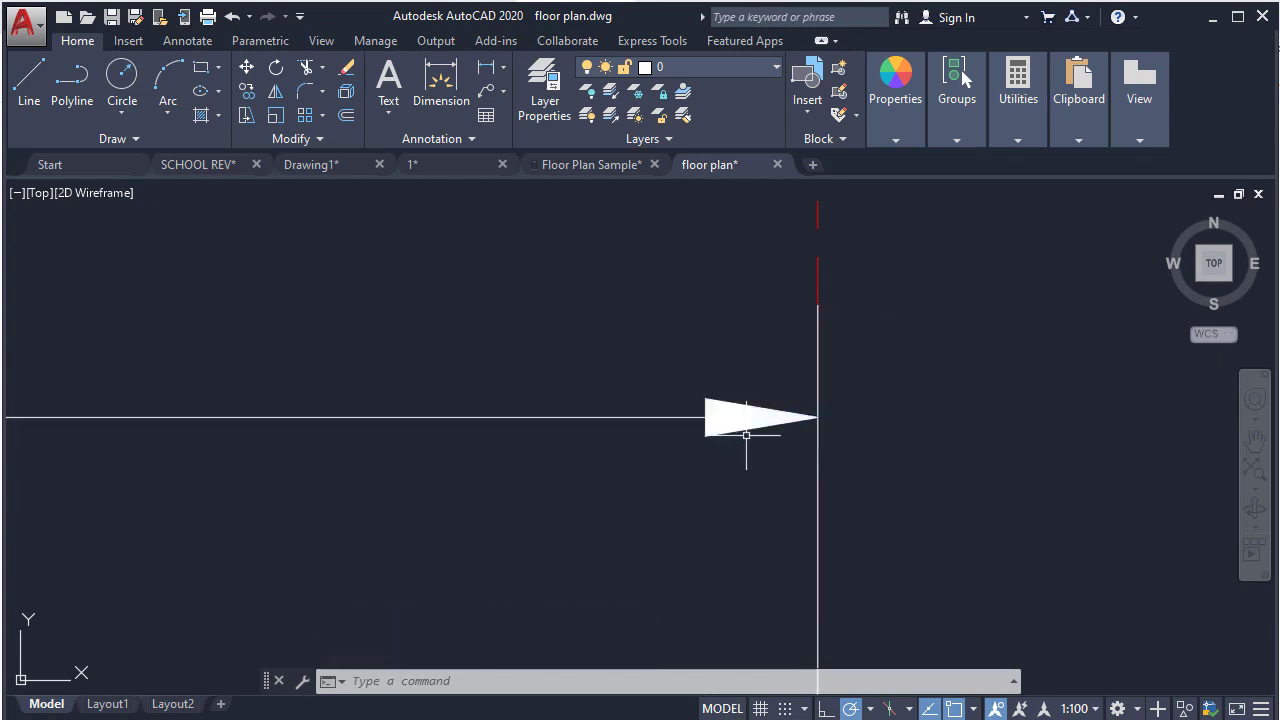
{"action": "scroll", "coordinate": [746, 435], "scroll_direction": "down", "scroll_amount": 8}
{"action": "scroll", "coordinate": [660, 447], "scroll_direction": "up", "scroll_amount": 8}
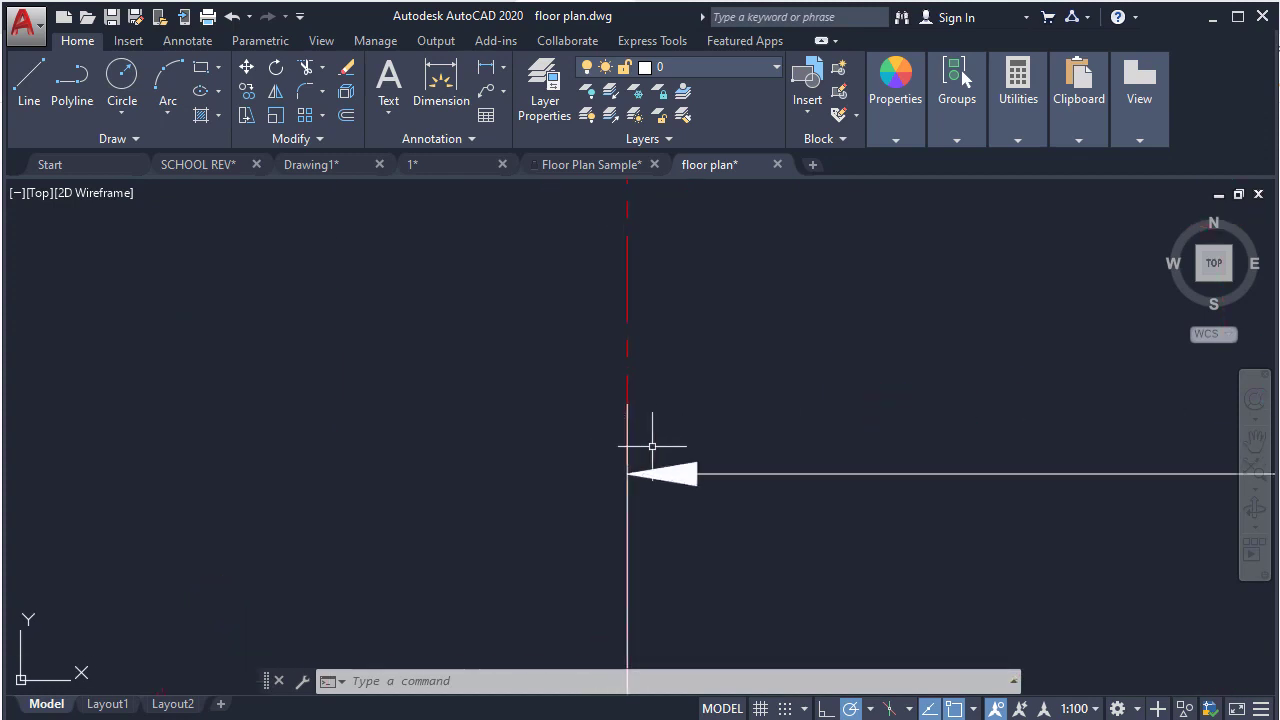
{"action": "middle_click_drag", "start_coordinate": [919, 555], "coordinate": [763, 434]}
{"action": "scroll", "coordinate": [752, 454], "scroll_direction": "down", "scroll_amount": 5}
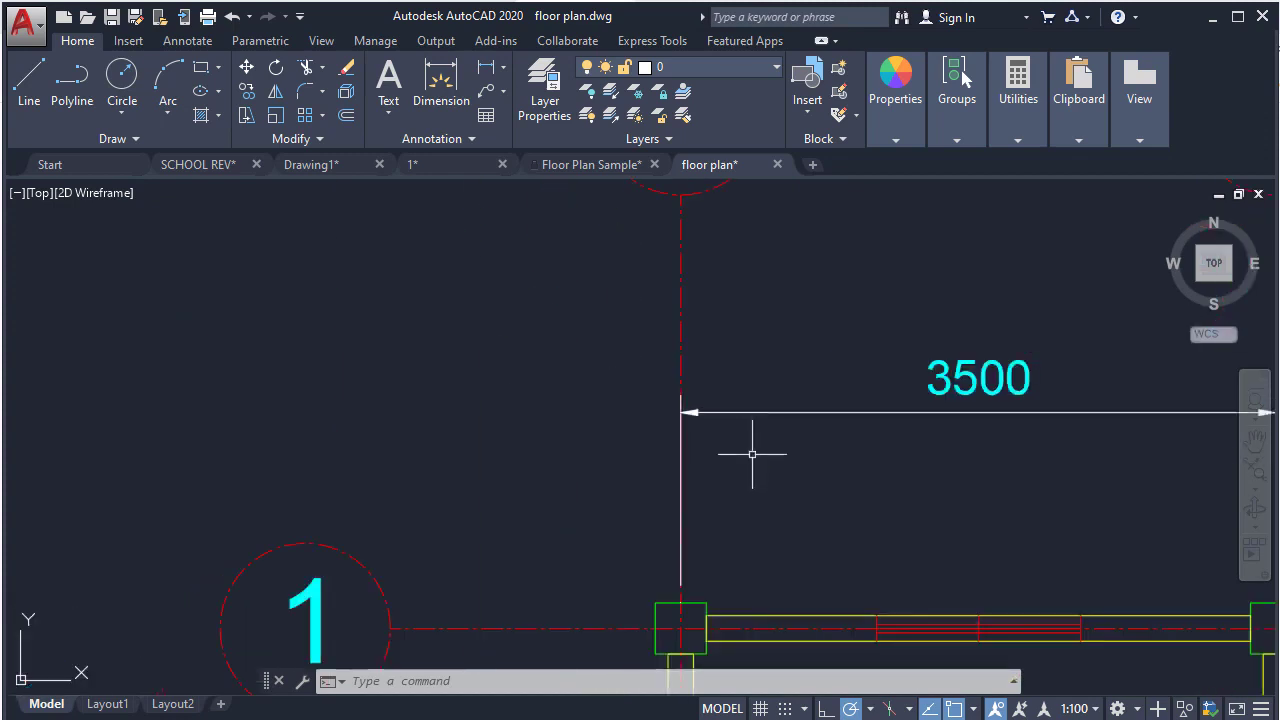
{"action": "scroll", "coordinate": [934, 400], "scroll_direction": "up", "scroll_amount": 3}
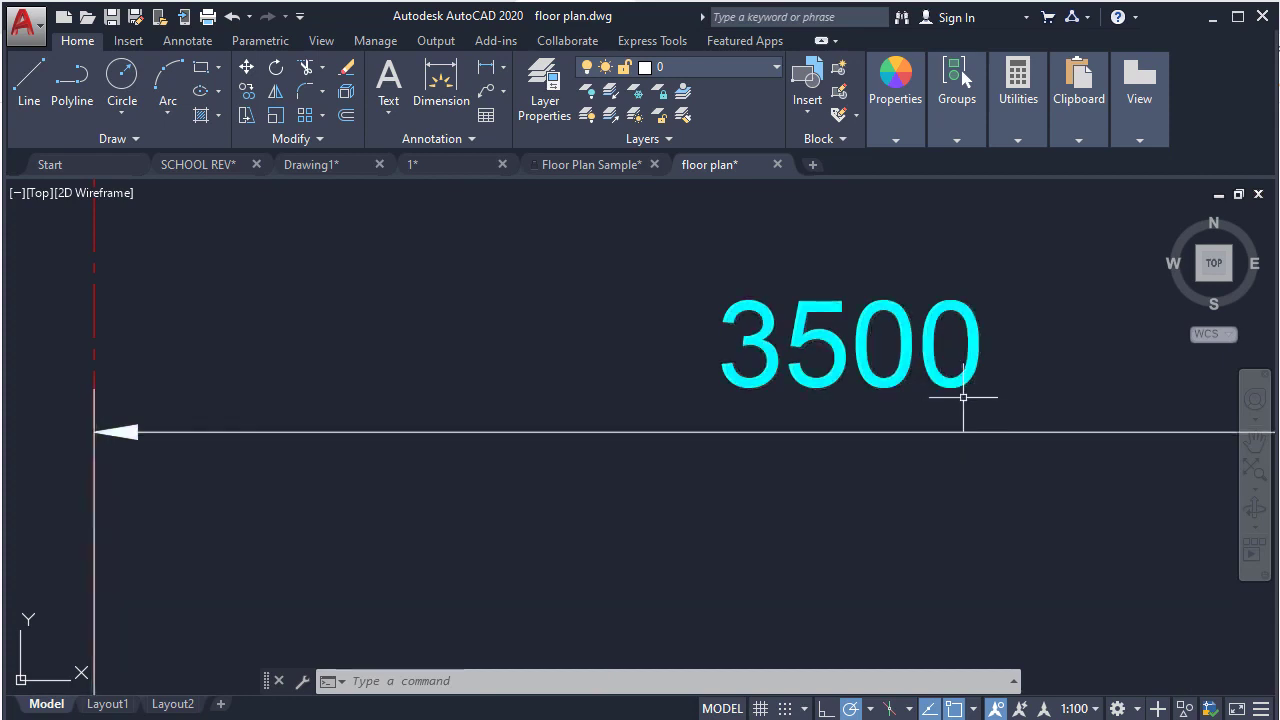
{"action": "scroll", "coordinate": [964, 400], "scroll_direction": "down", "scroll_amount": 4}
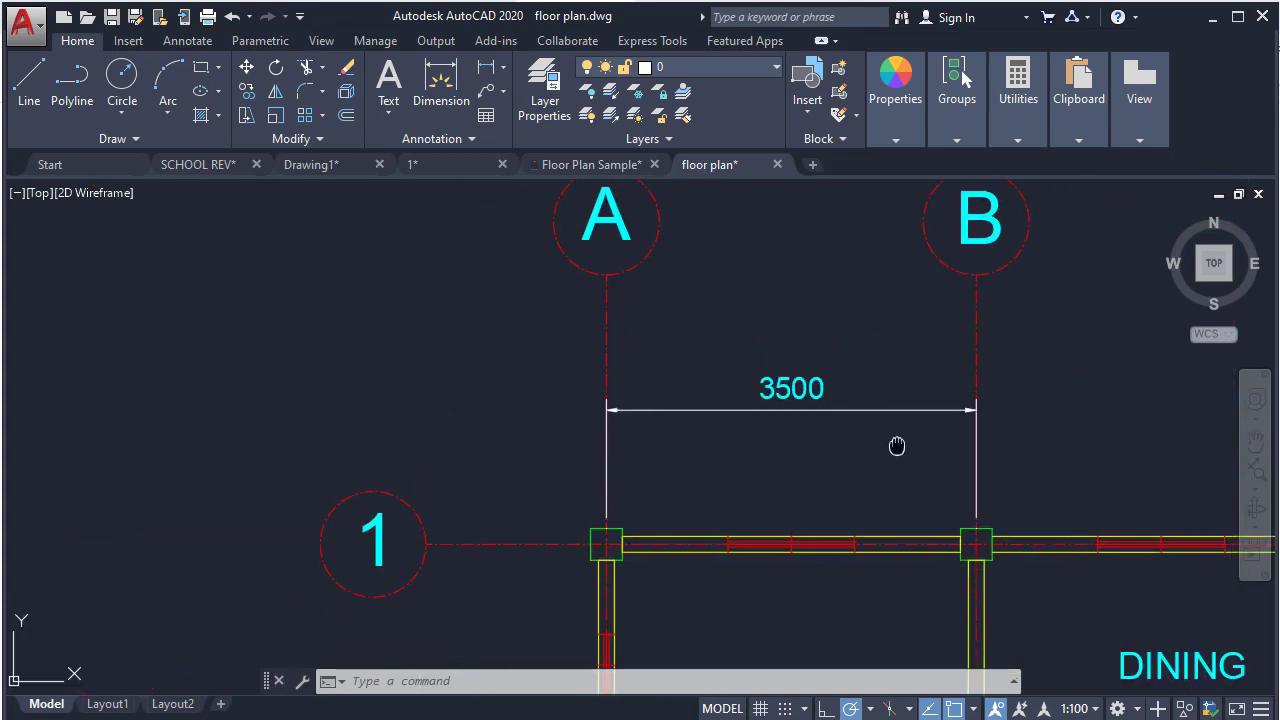
{"action": "key", "text": "Escape"}
{"action": "key", "text": "Escape"}
{"action": "key", "text": "Escape"}
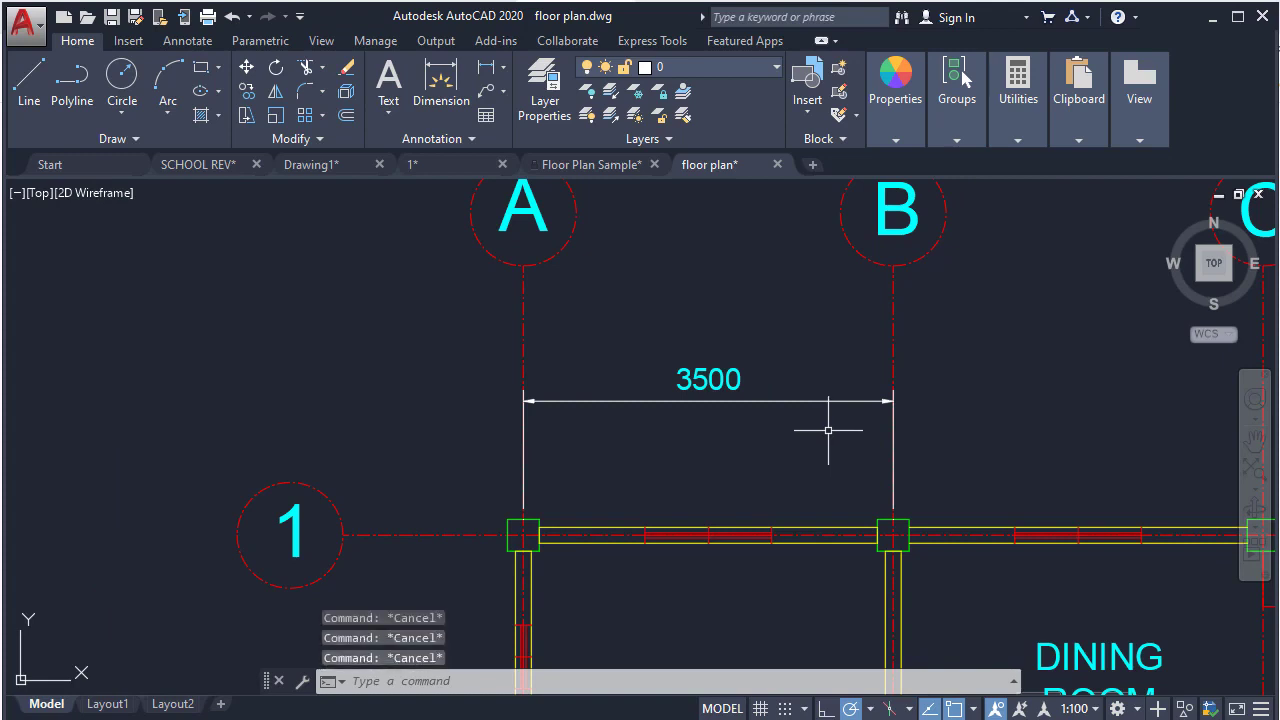
Step: Modify the 1-100 dimension style to use Architectural tick for the first and second arrowheads, with an arrow size of 2
{"action": "type", "text": "d"}
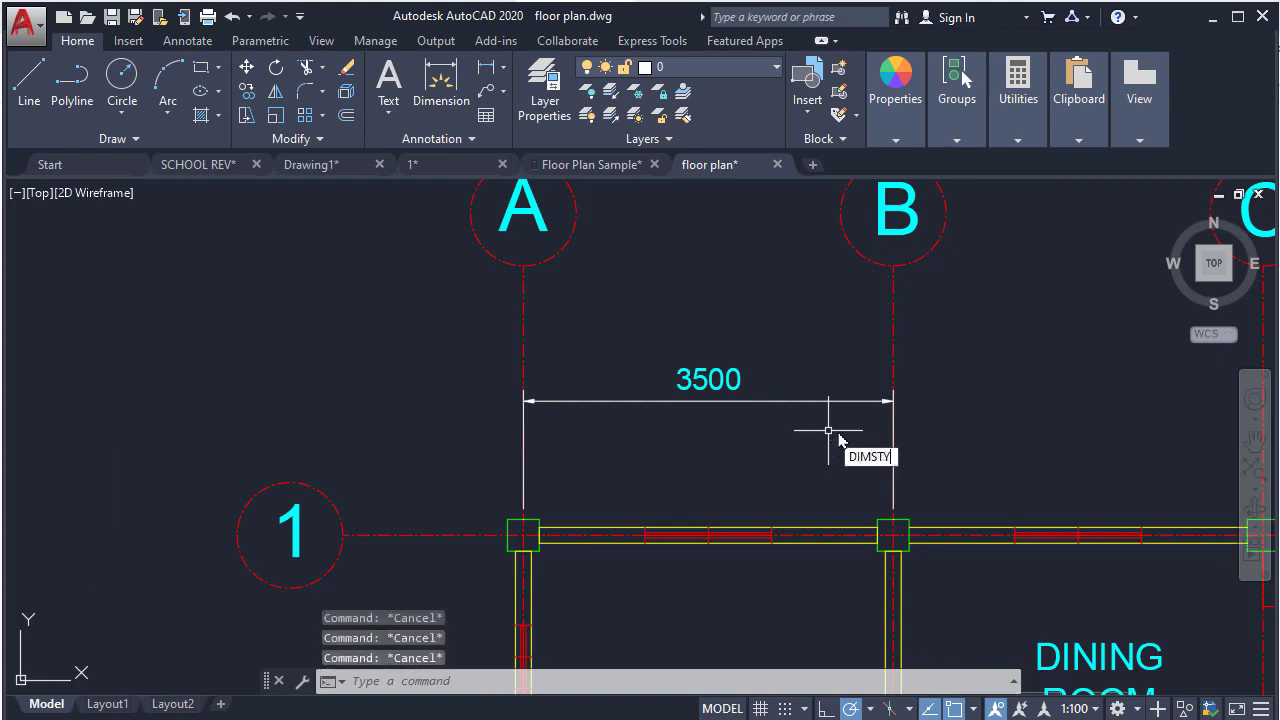
{"action": "key", "text": "Return"}
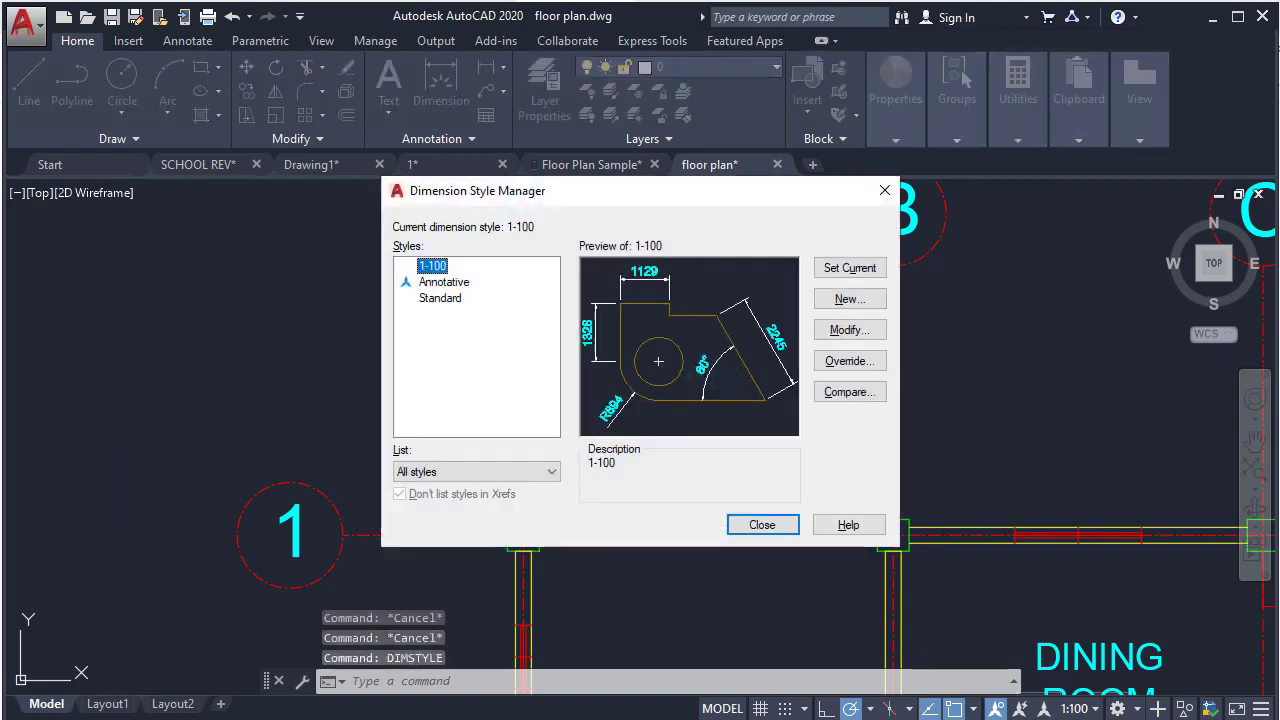
{"action": "left_click", "coordinate": [855, 335]}
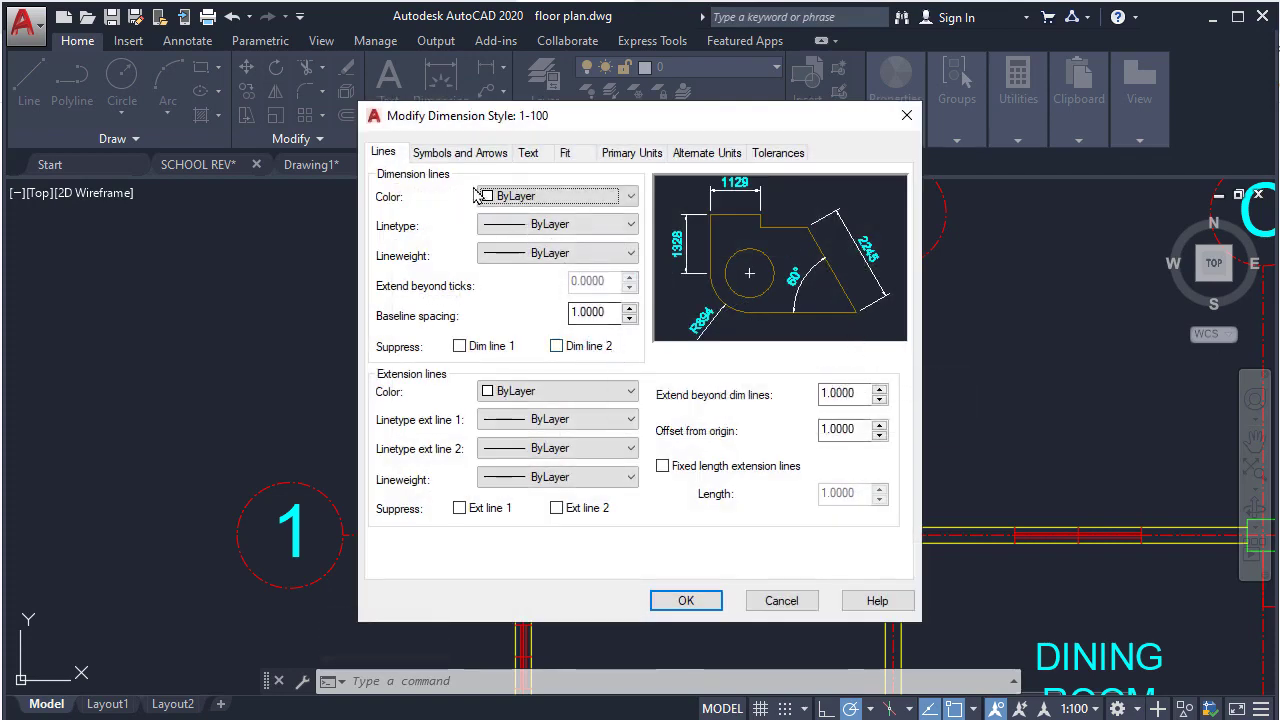
{"action": "left_click", "coordinate": [467, 155]}
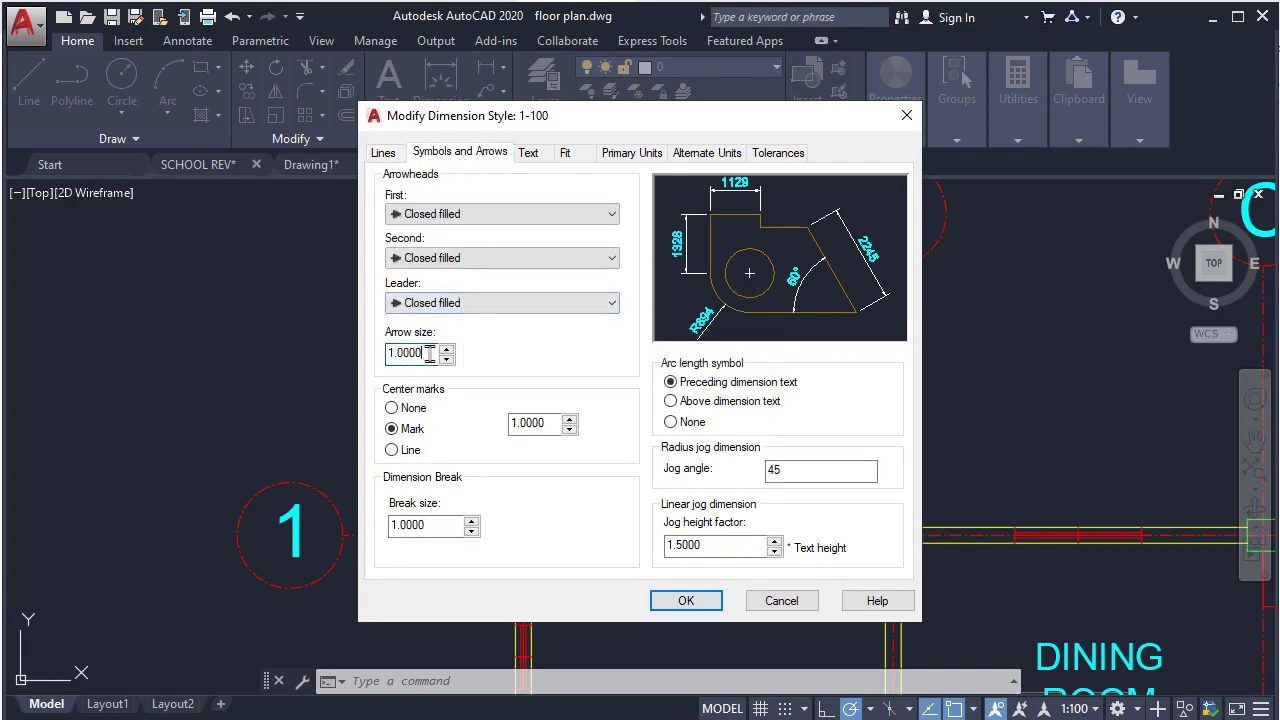
{"action": "left_click", "coordinate": [500, 214]}
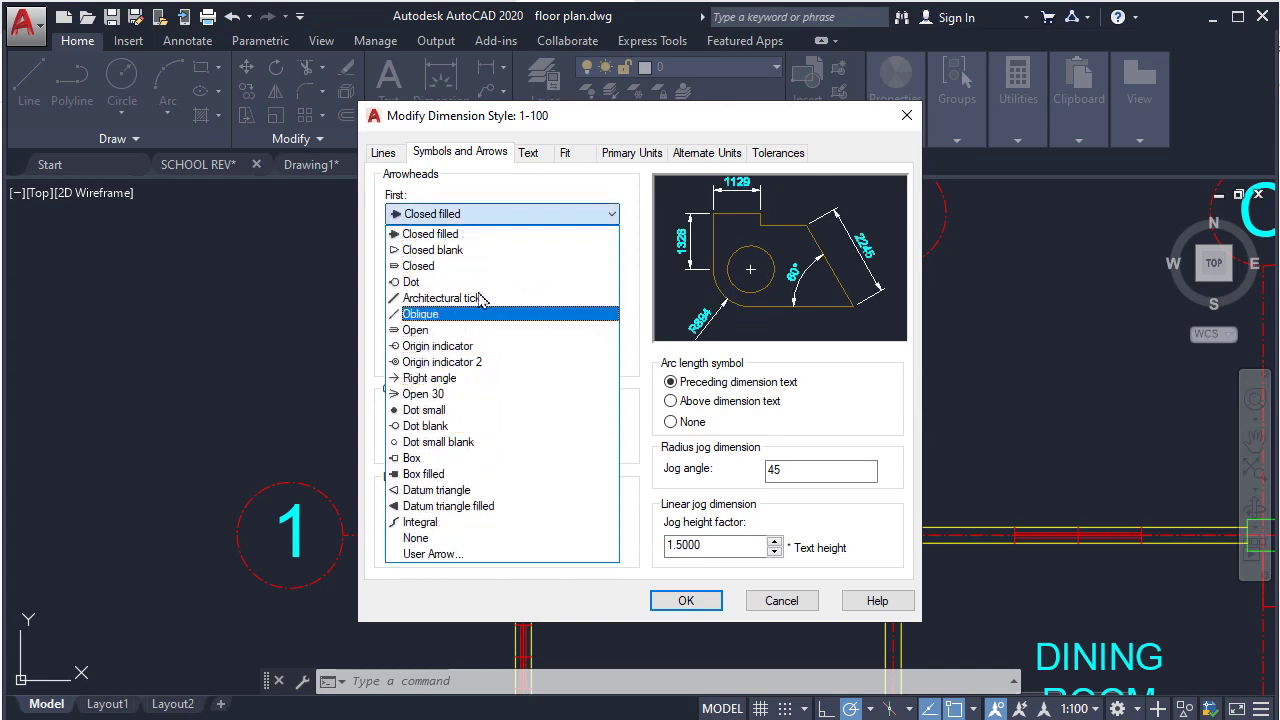
{"action": "left_click", "coordinate": [482, 298]}
{"action": "left_click", "coordinate": [500, 258]}
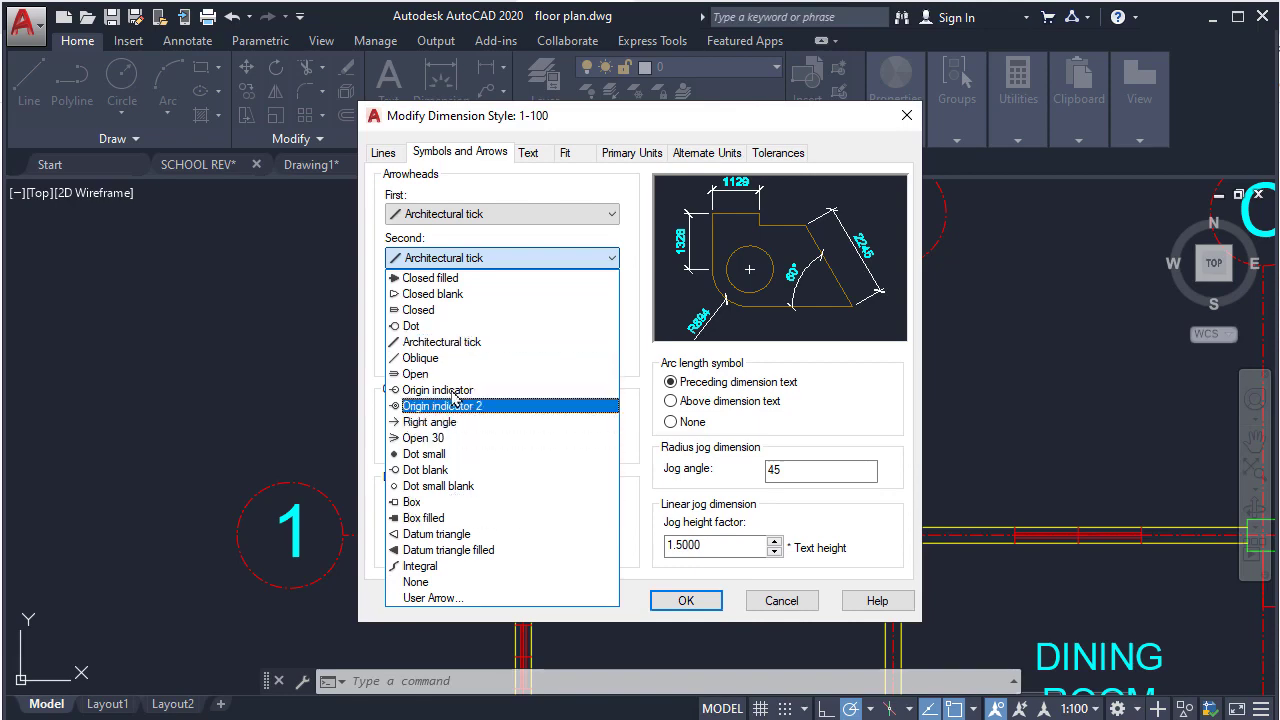
{"action": "left_click", "coordinate": [447, 344]}
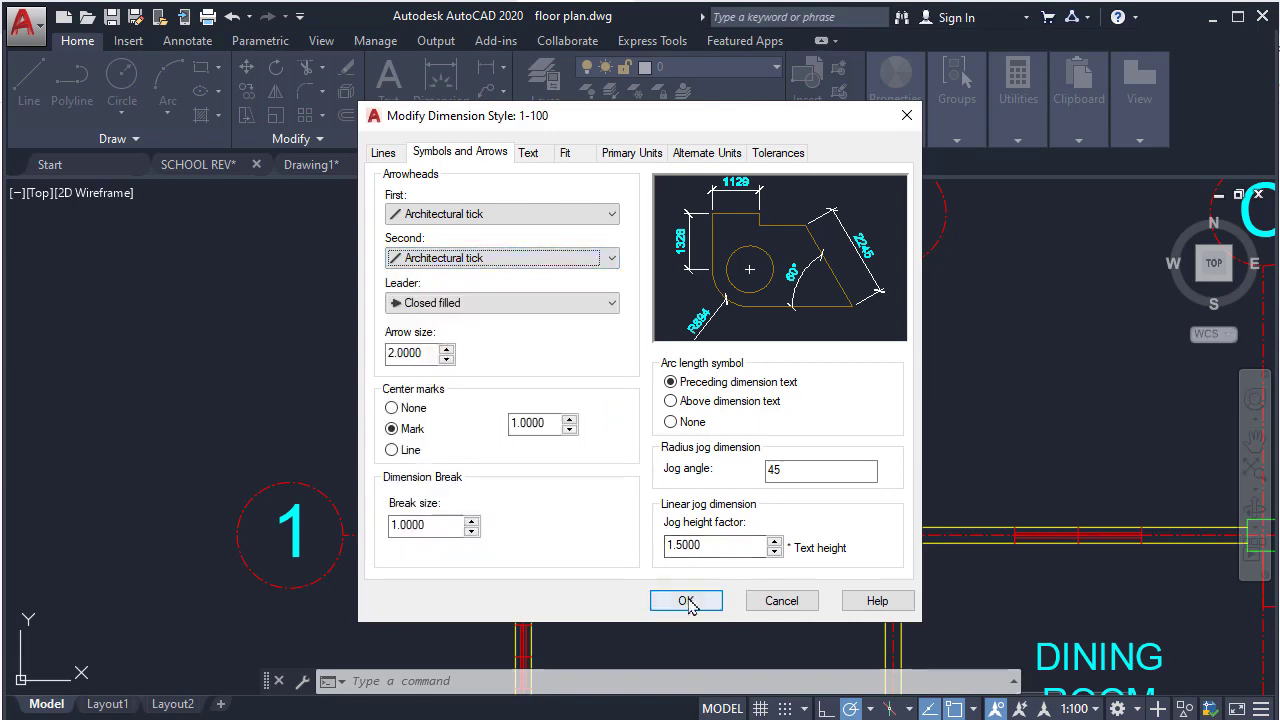
{"action": "left_click", "coordinate": [686, 600]}
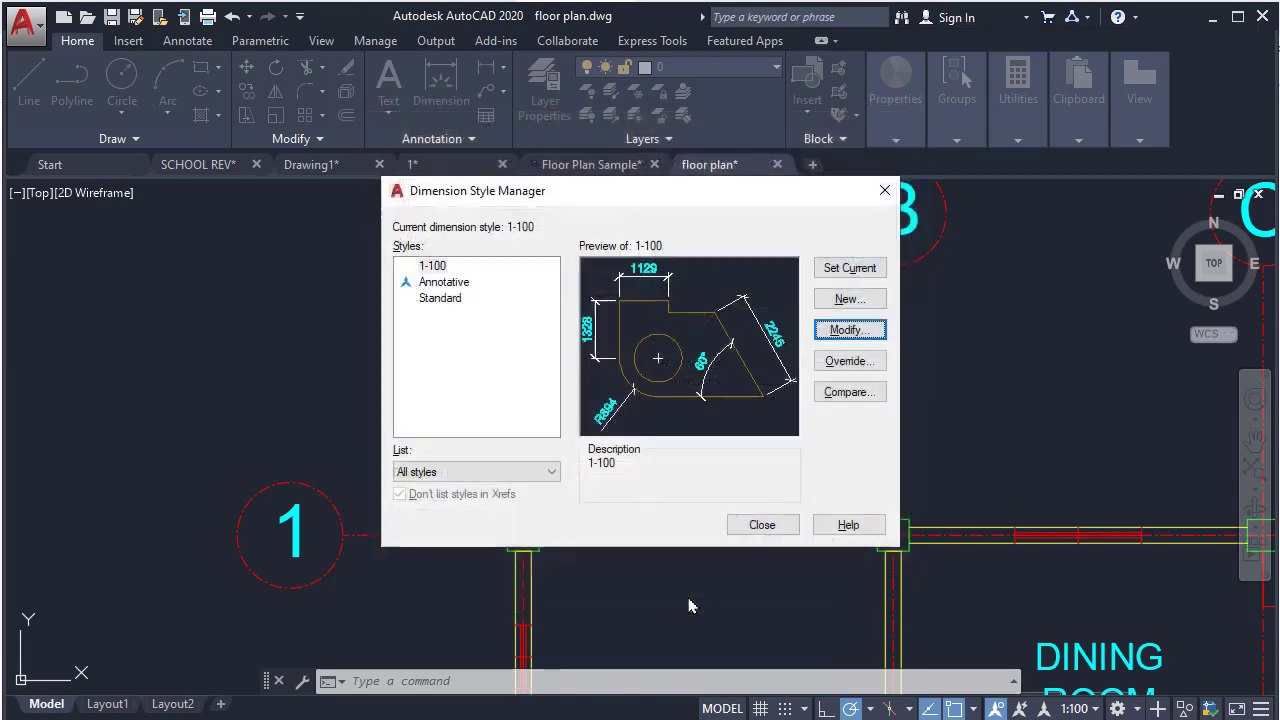
{"action": "left_click", "coordinate": [760, 525]}
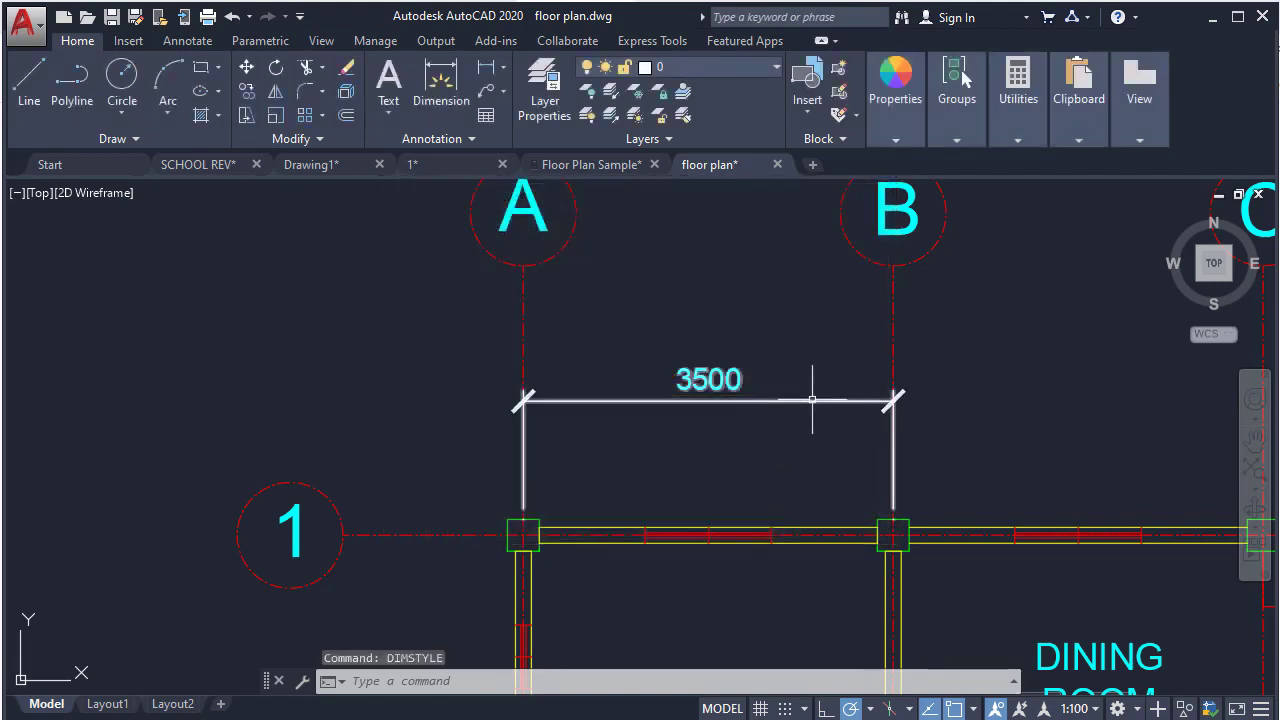
{"action": "scroll", "coordinate": [812, 400], "scroll_direction": "up", "scroll_amount": 4}
{"action": "mouse_move", "coordinate": [829, 400]}
{"action": "middle_mouse_down"}
{"action": "mouse_move", "coordinate": [700, 423]}
{"action": "mouse_move", "coordinate": [971, 413]}
{"action": "mouse_move", "coordinate": [777, 394]}
{"action": "mouse_move", "coordinate": [1049, 386]}
{"action": "middle_mouse_up"}
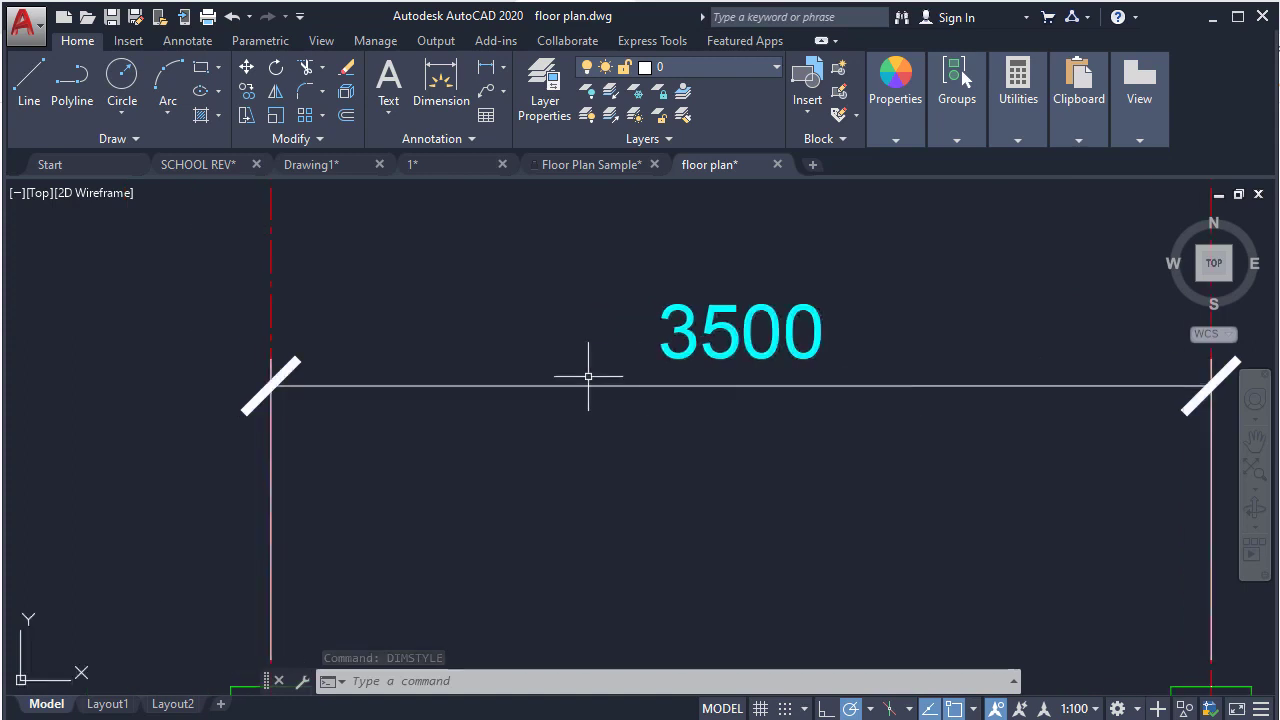
Step: Create a new dimension style named 1-50 that starts with the settings of 1-100
{"action": "key", "text": "Escape"}
{"action": "key", "text": "Escape"}
{"action": "type", "text": "D"}
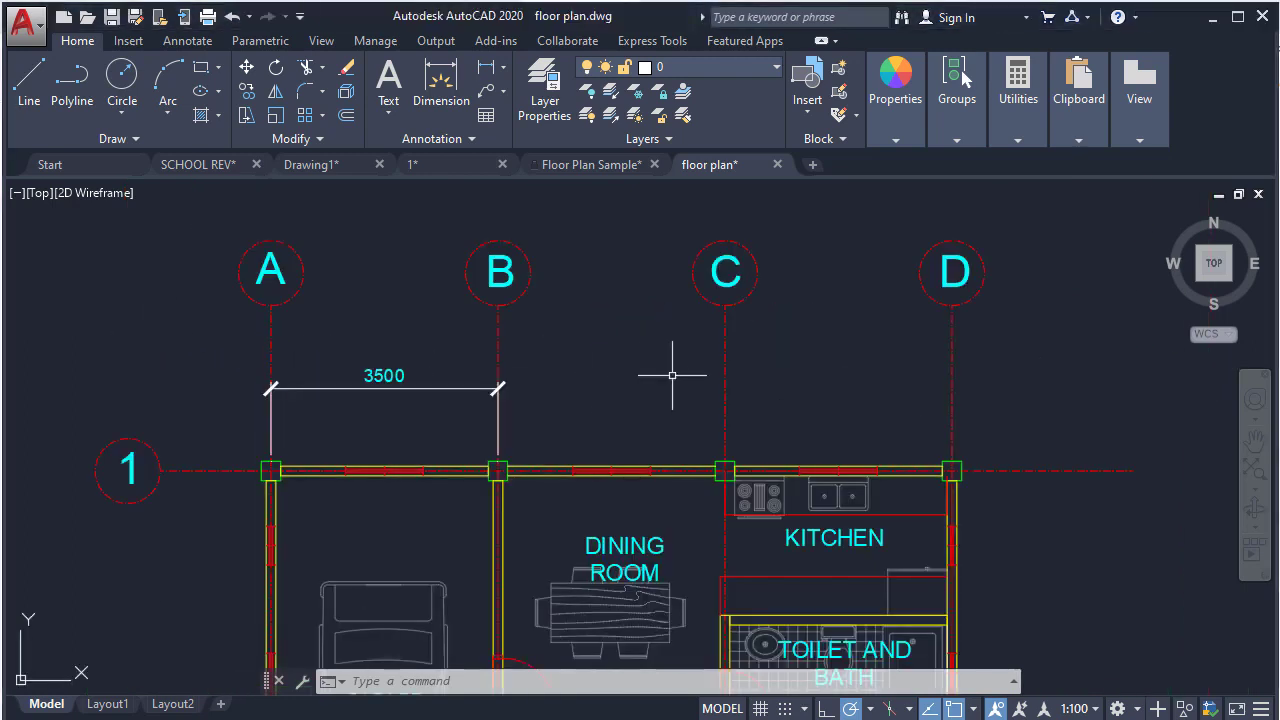
{"action": "key", "text": "Escape"}
{"action": "key", "text": "Escape"}
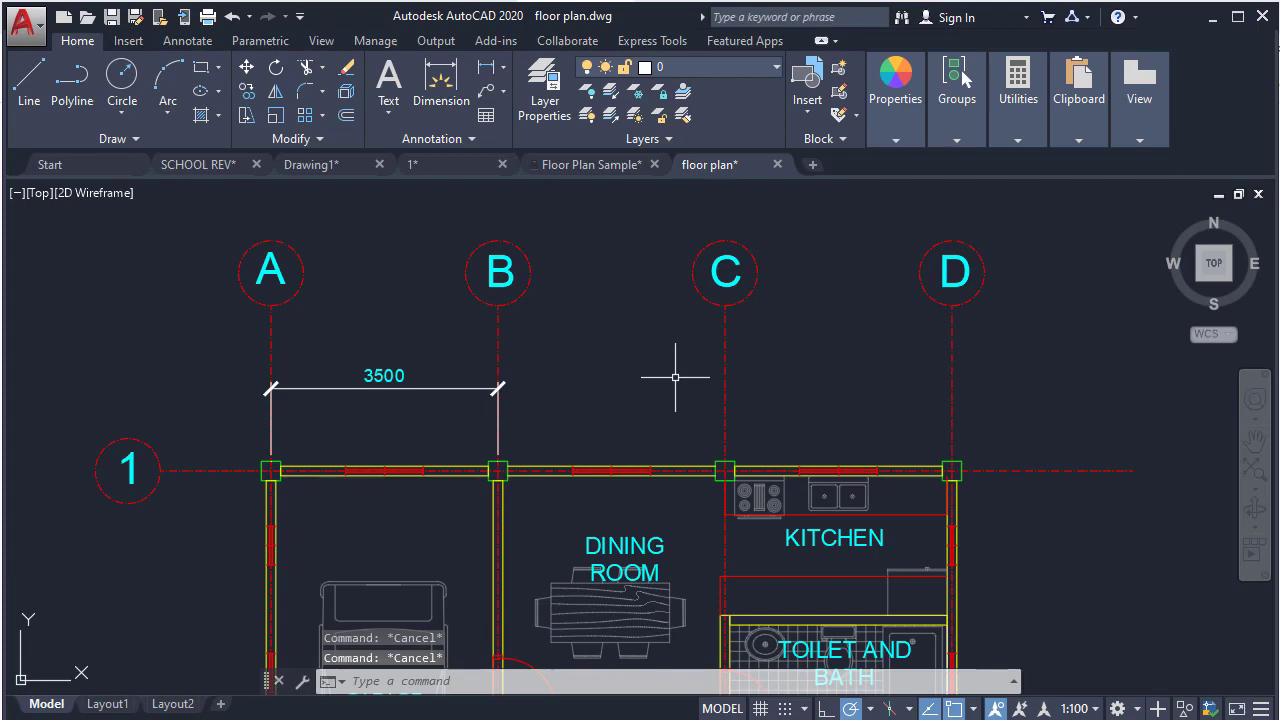
{"action": "type", "text": "DIMSTYLE"}
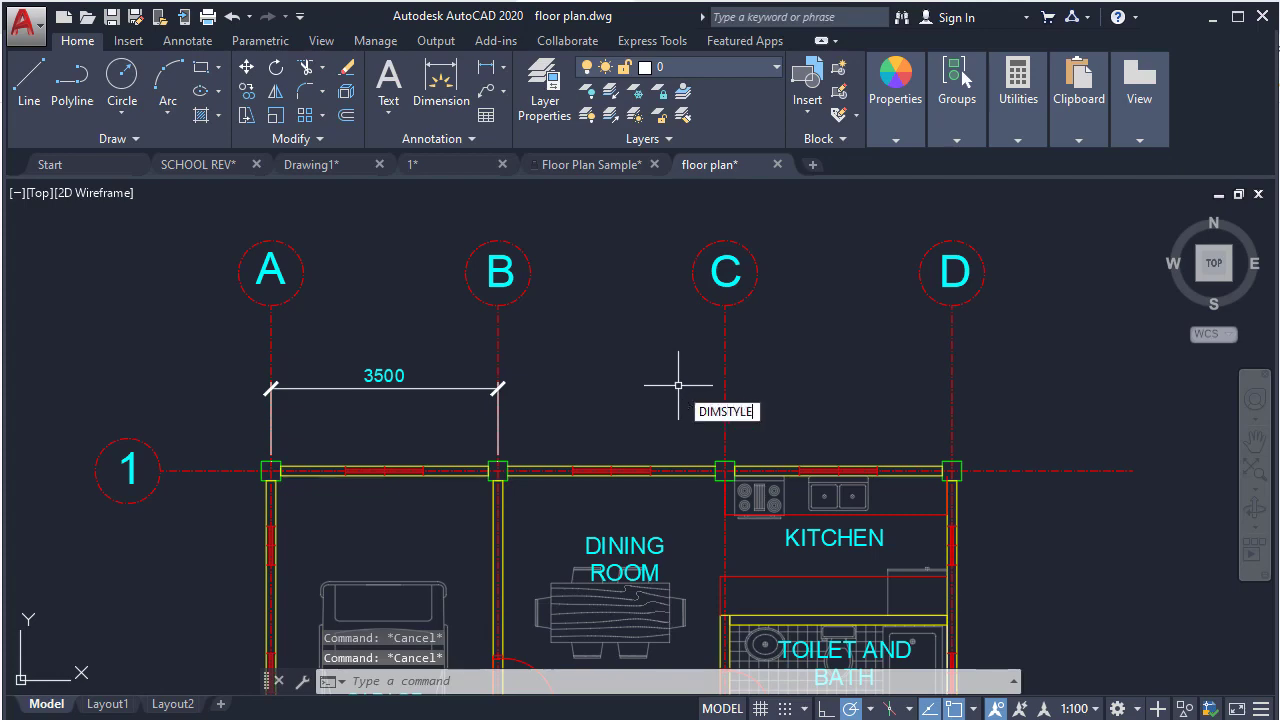
{"action": "key", "text": "Return"}
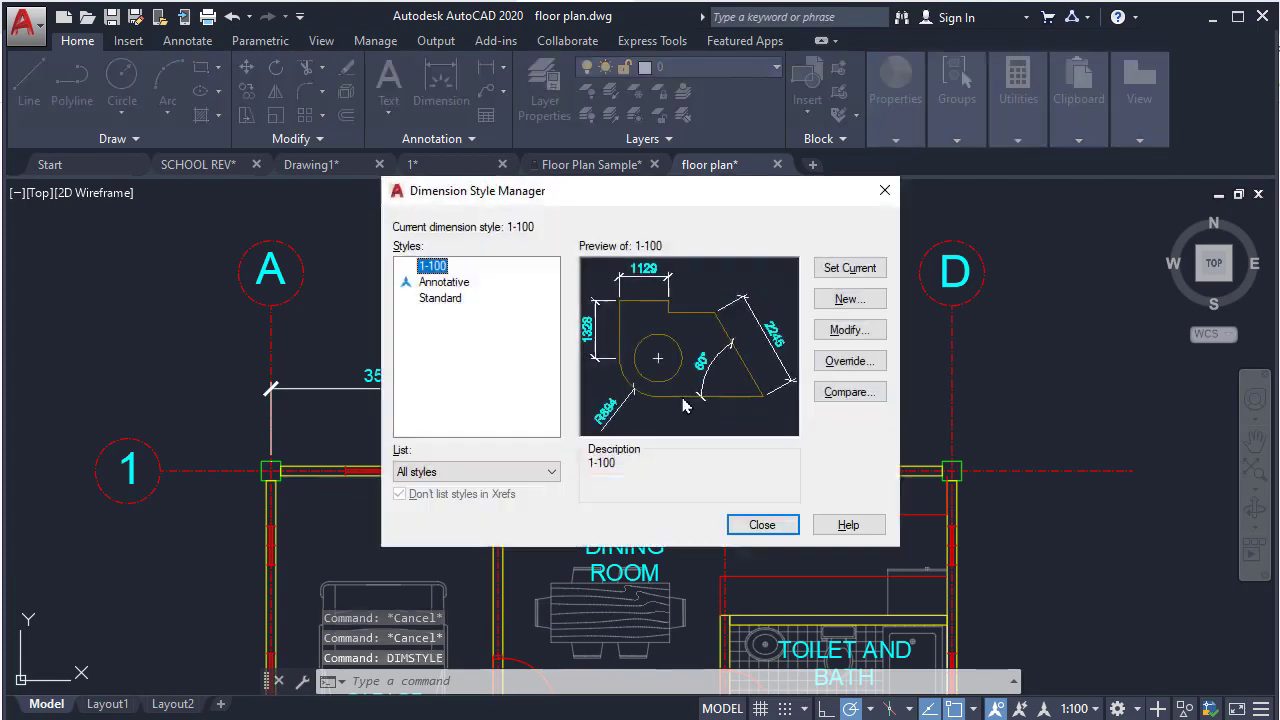
{"action": "left_click", "coordinate": [849, 299]}
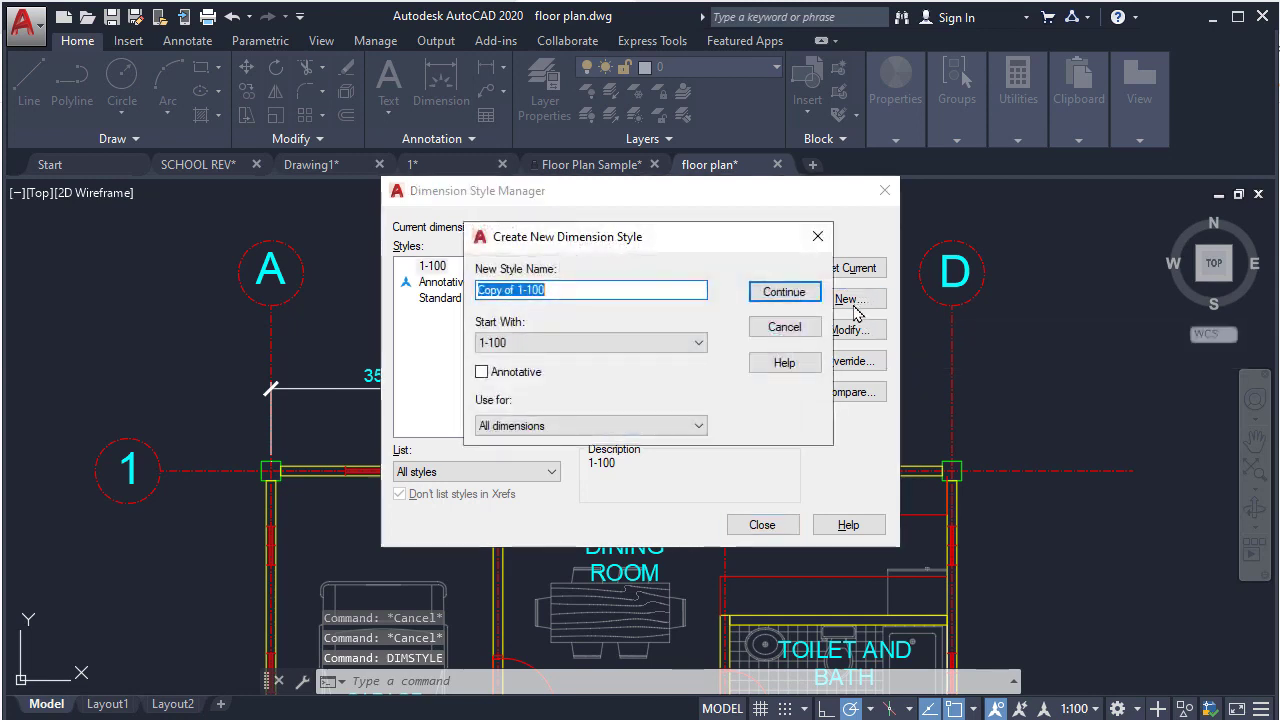
{"action": "left_click", "coordinate": [636, 345]}
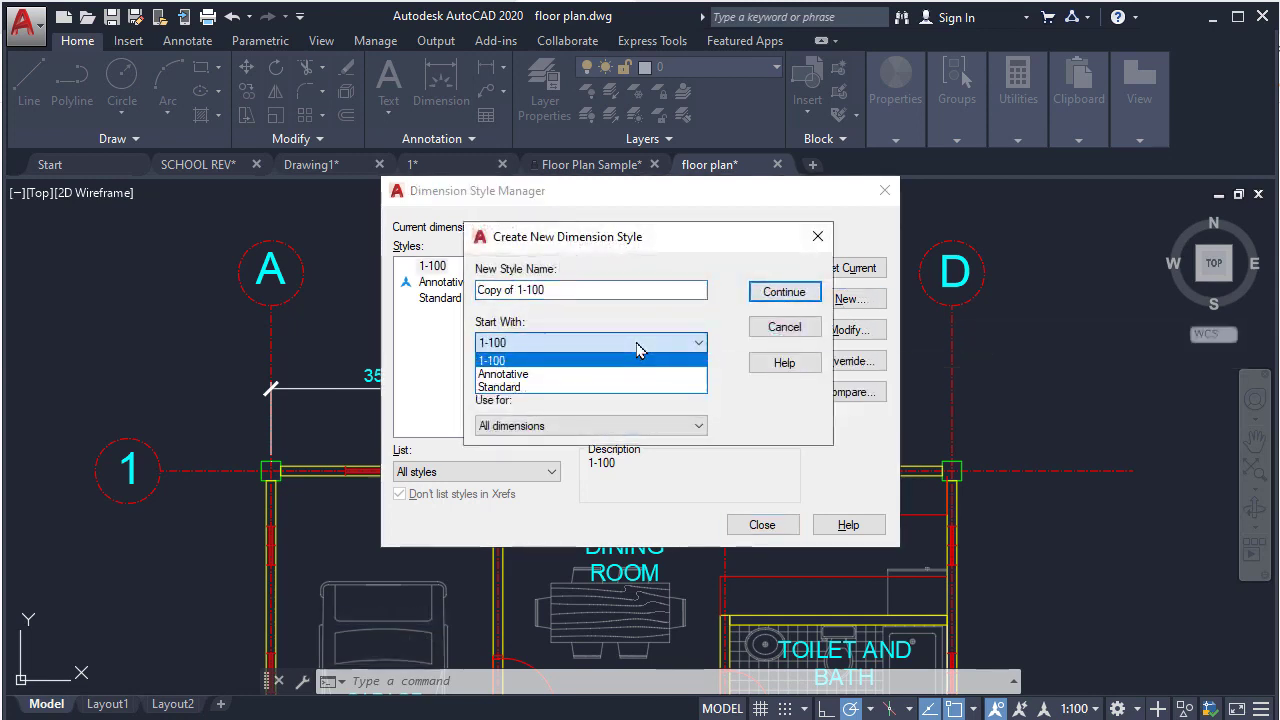
{"action": "left_click", "coordinate": [522, 364]}
{"action": "left_click_drag", "start_coordinate": [563, 290], "coordinate": [472, 292]}
{"action": "type", "text": "1"}
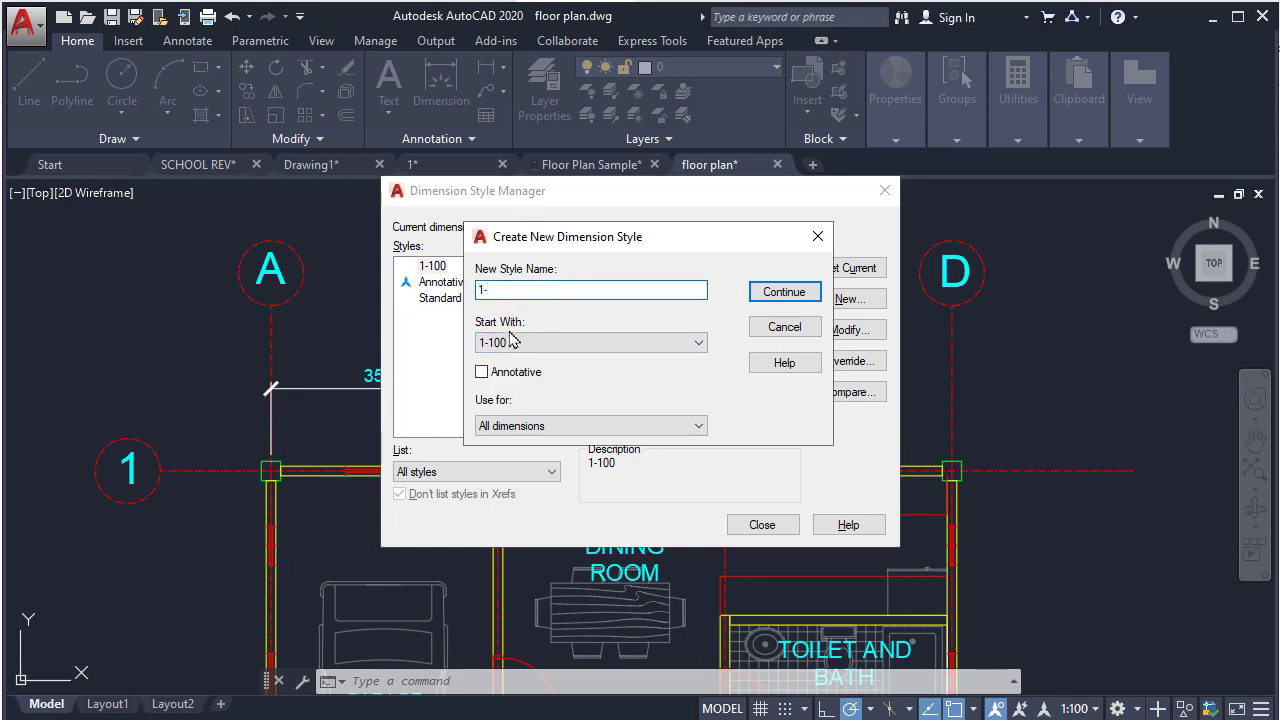
{"action": "type", "text": "-50"}
{"action": "left_click", "coordinate": [784, 292]}
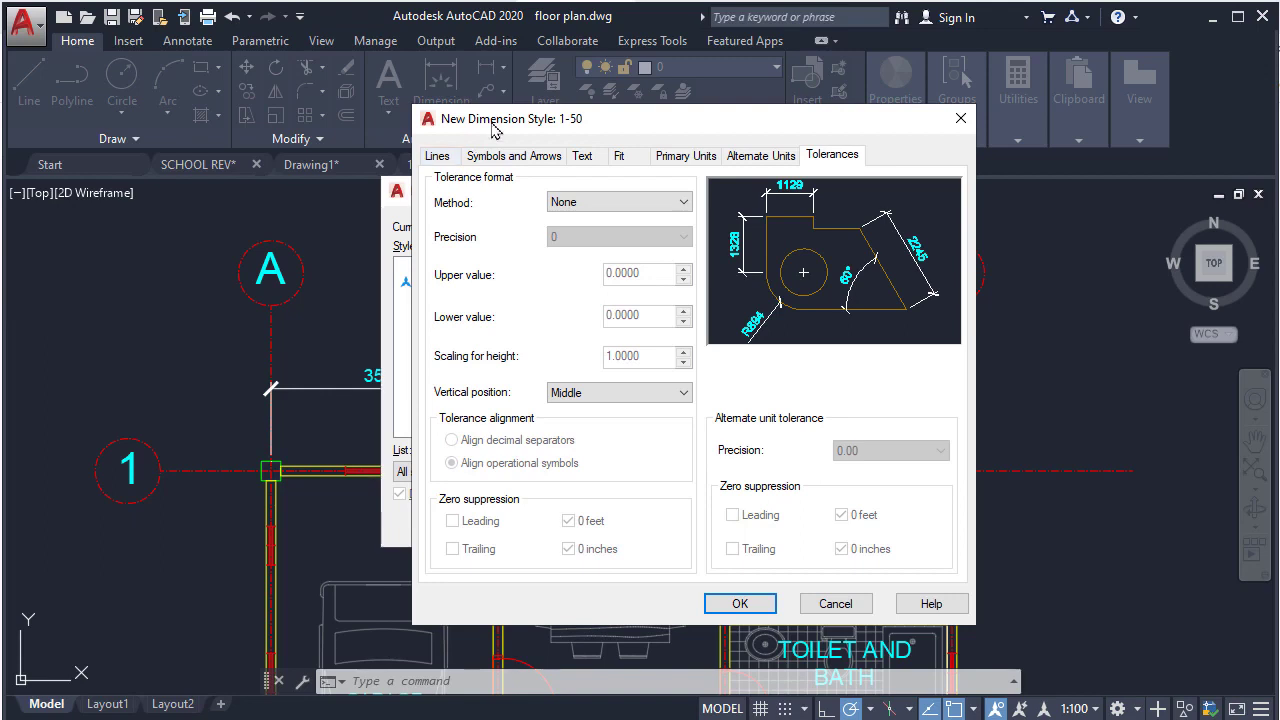
Step: Set the overall scale of the 1-50 dimension style to 50, save the style, and close the Dimension Style Manager
{"action": "left_click_drag", "start_coordinate": [490, 123], "coordinate": [589, 143]}
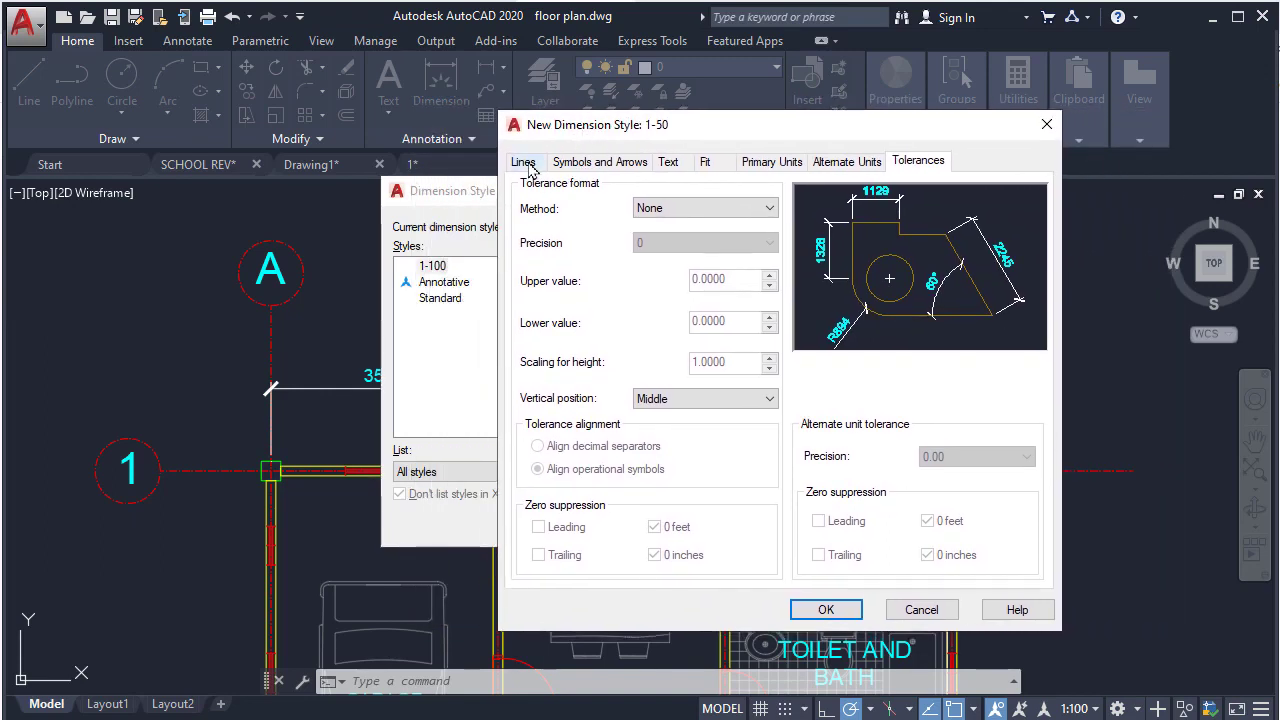
{"action": "left_click", "coordinate": [525, 163]}
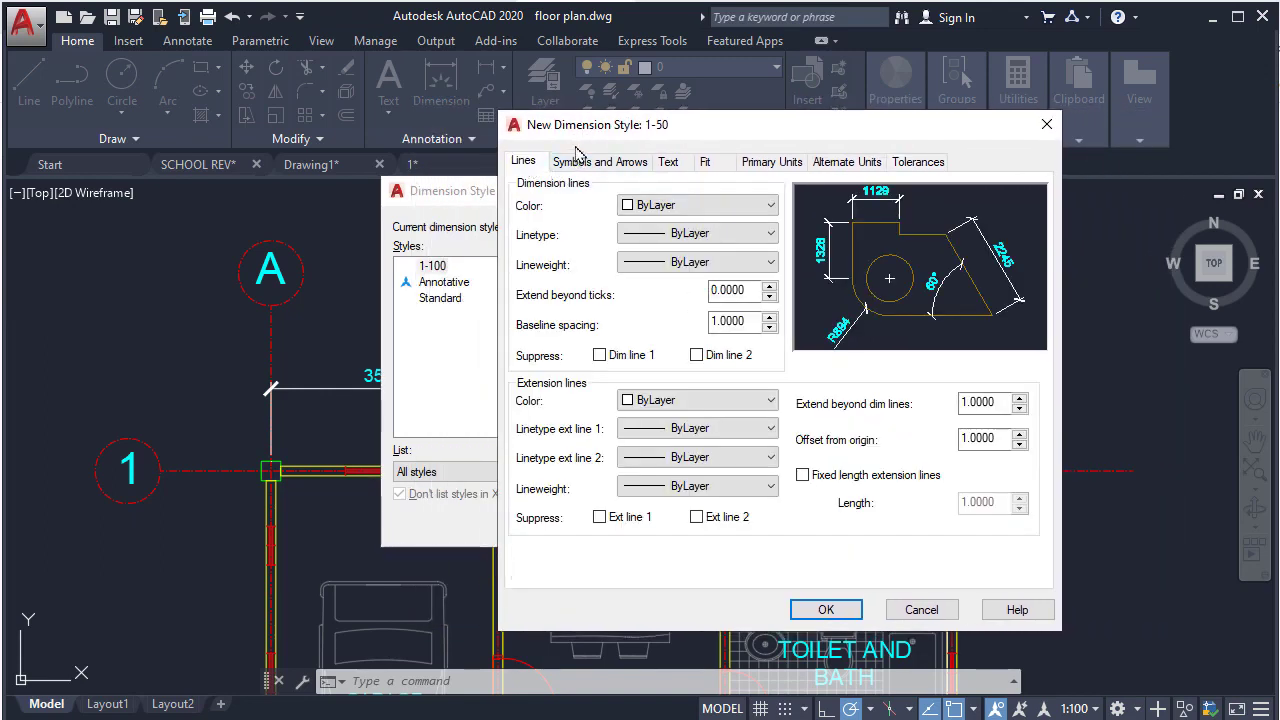
{"action": "left_click", "coordinate": [590, 162]}
{"action": "left_click", "coordinate": [681, 166]}
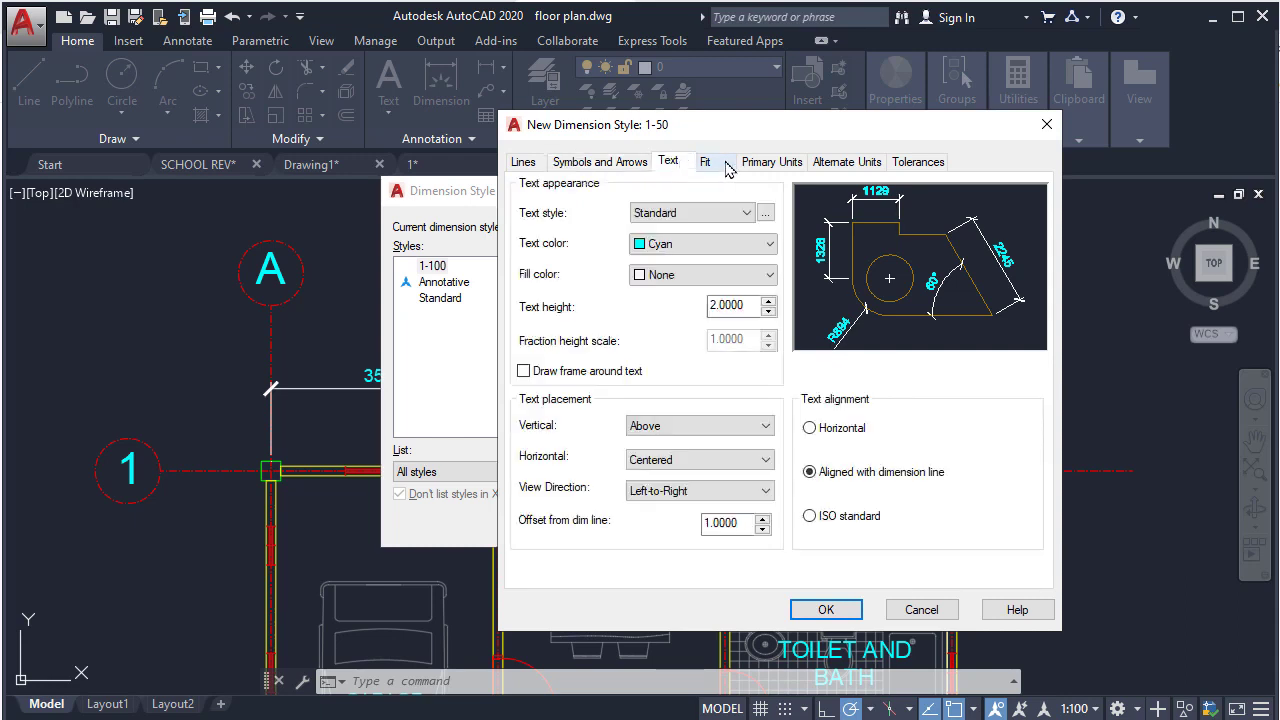
{"action": "left_click", "coordinate": [706, 163]}
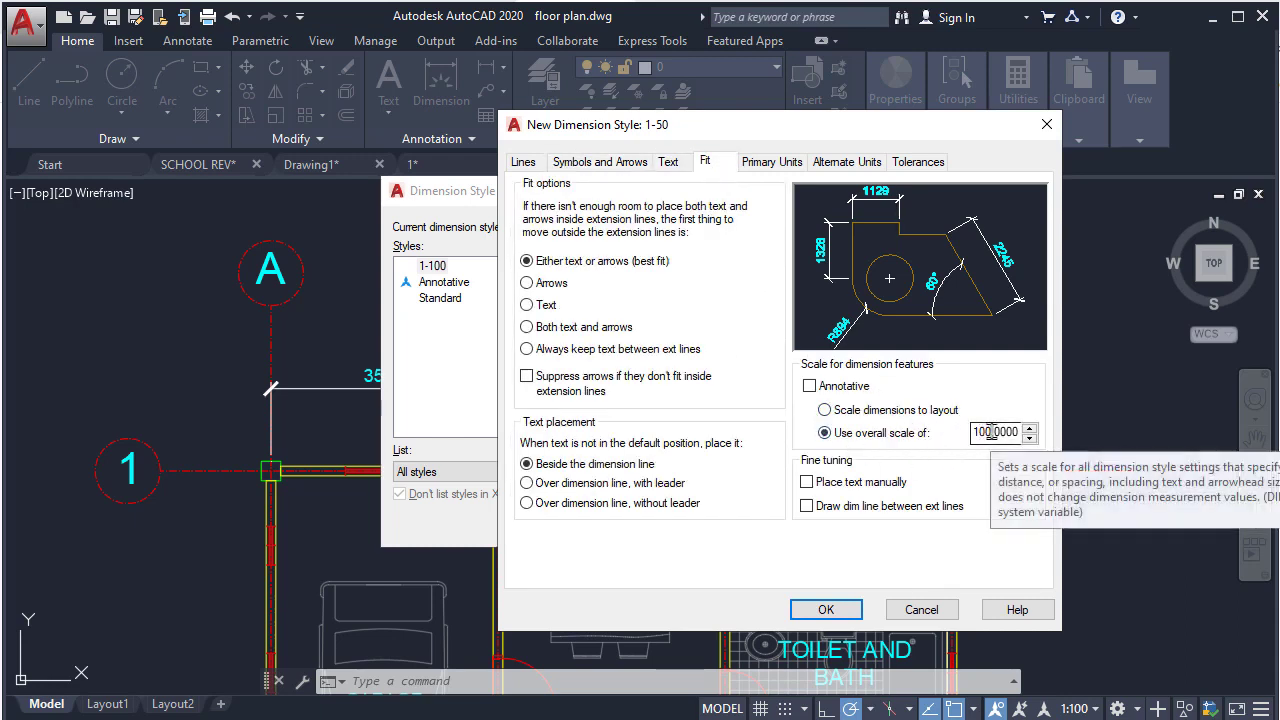
{"action": "left_click_drag", "start_coordinate": [991, 432], "coordinate": [930, 435]}
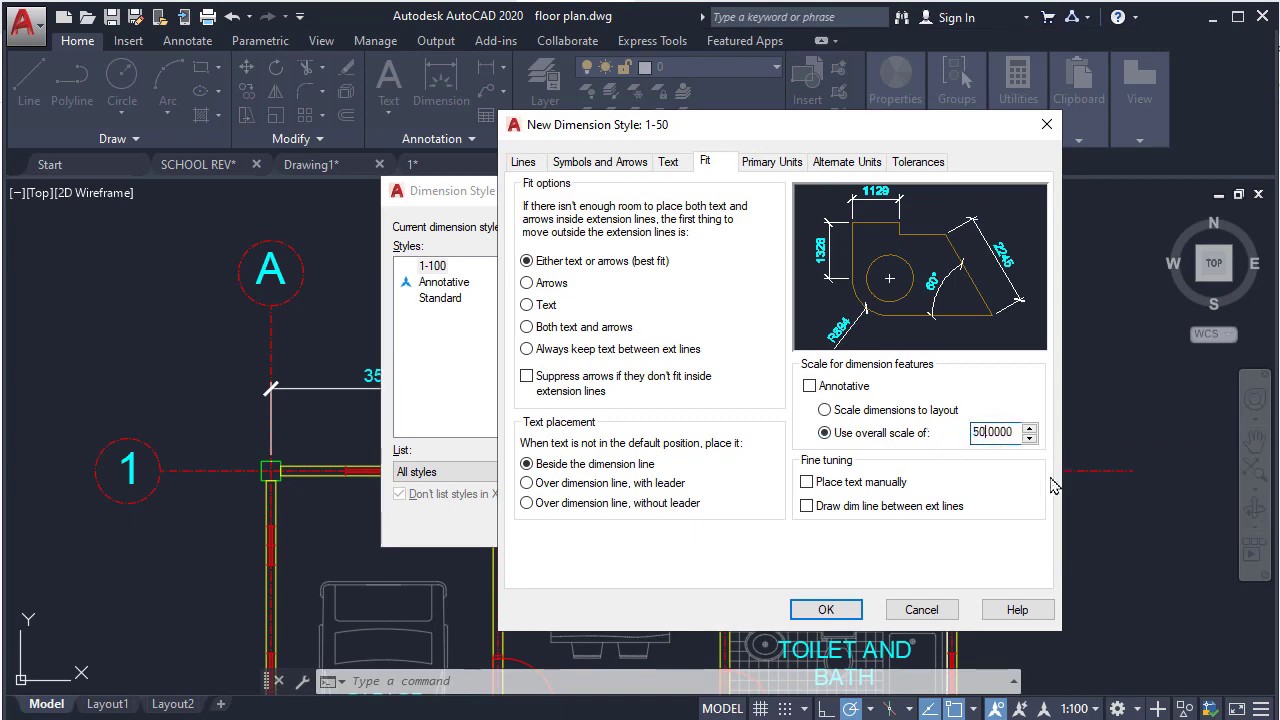
{"action": "left_click", "coordinate": [826, 611]}
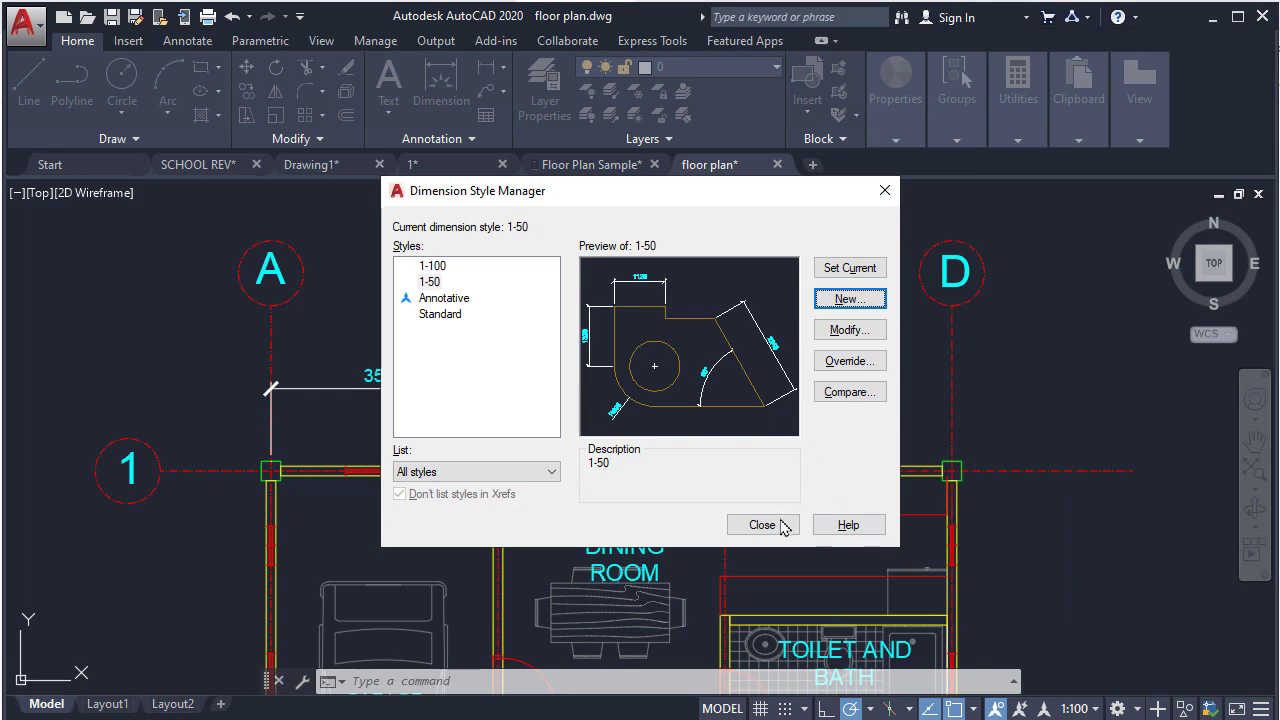
{"action": "left_click", "coordinate": [778, 525]}
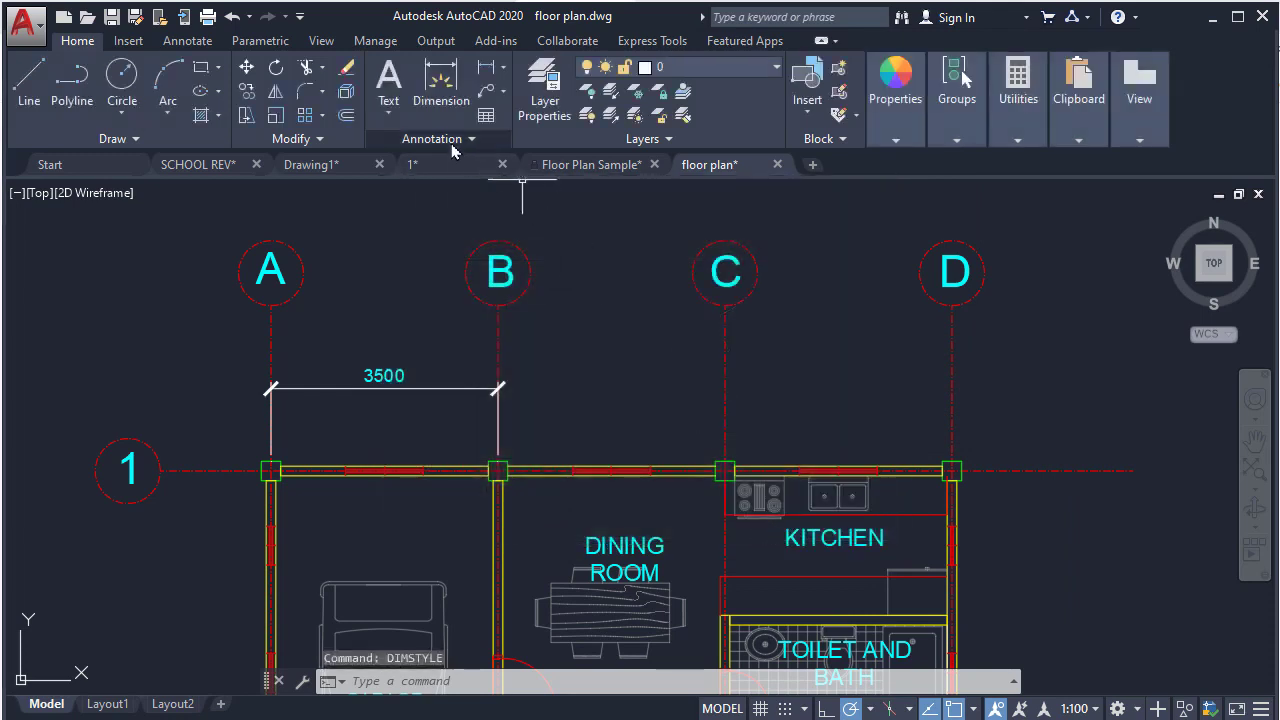
Step: Choose 1-50 as the current dimension style for new dimensions
{"action": "left_click", "coordinate": [468, 142]}
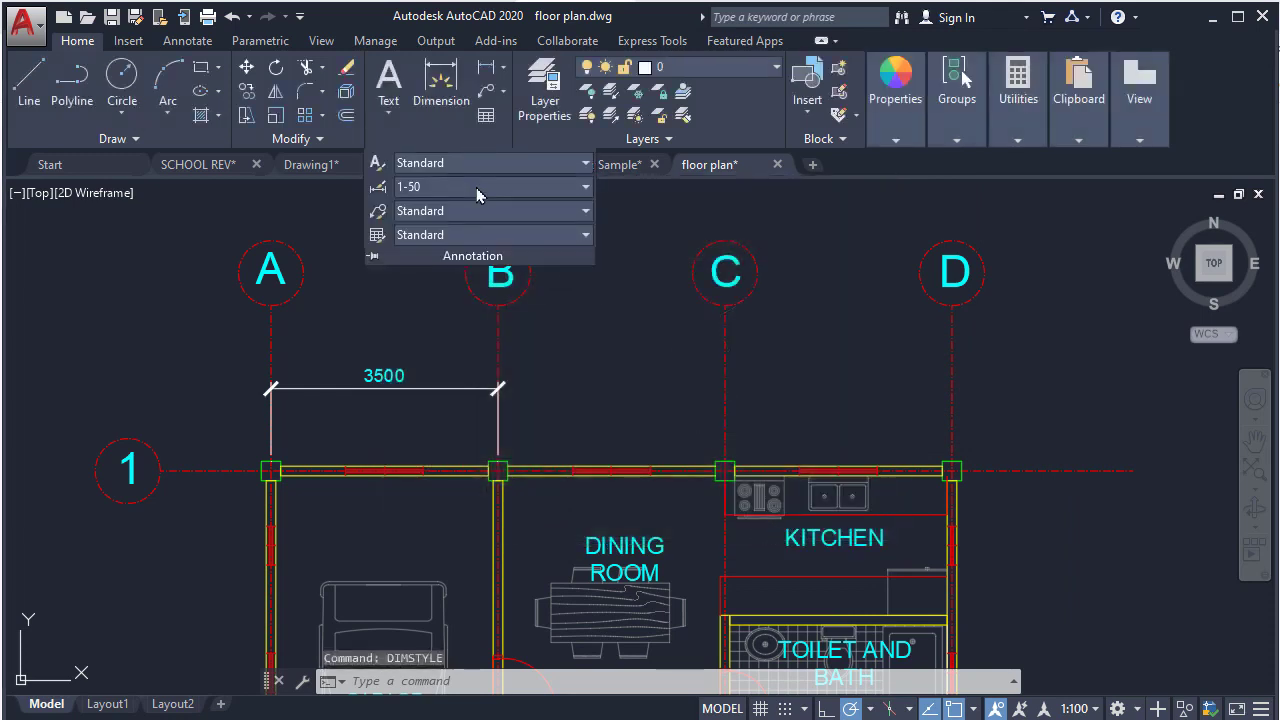
{"action": "left_click", "coordinate": [477, 188]}
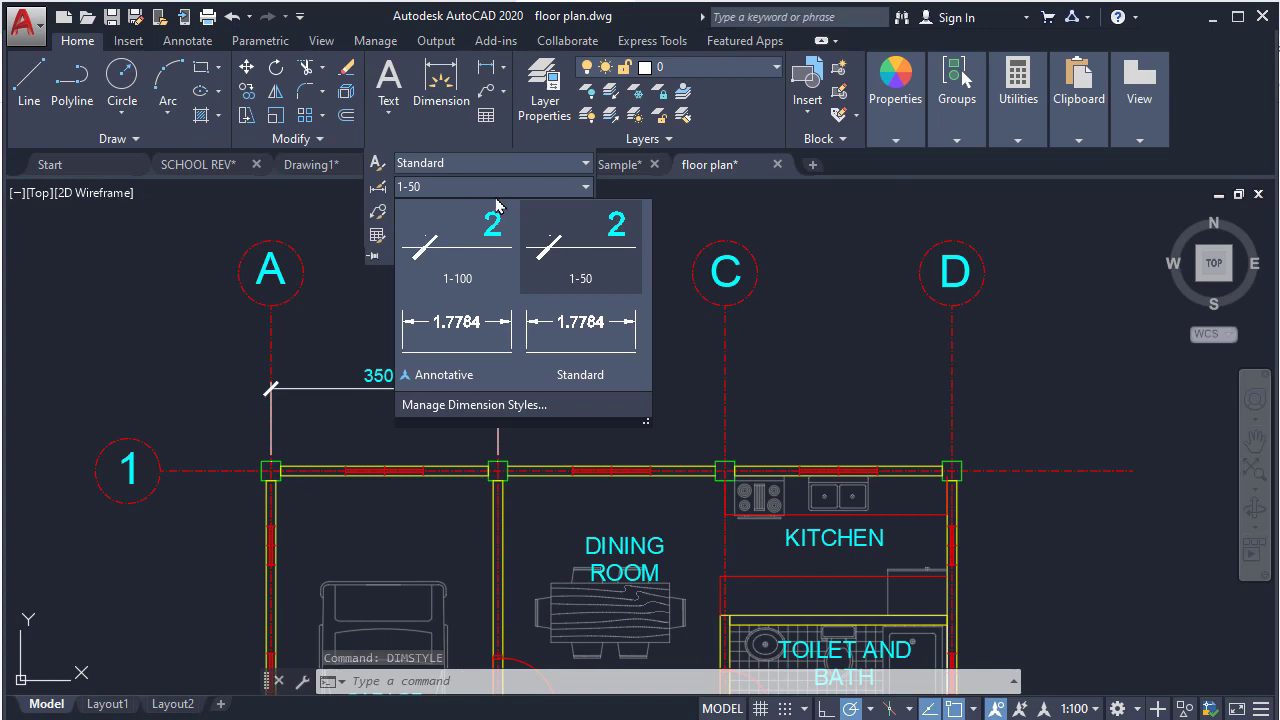
{"action": "left_click", "coordinate": [600, 245]}
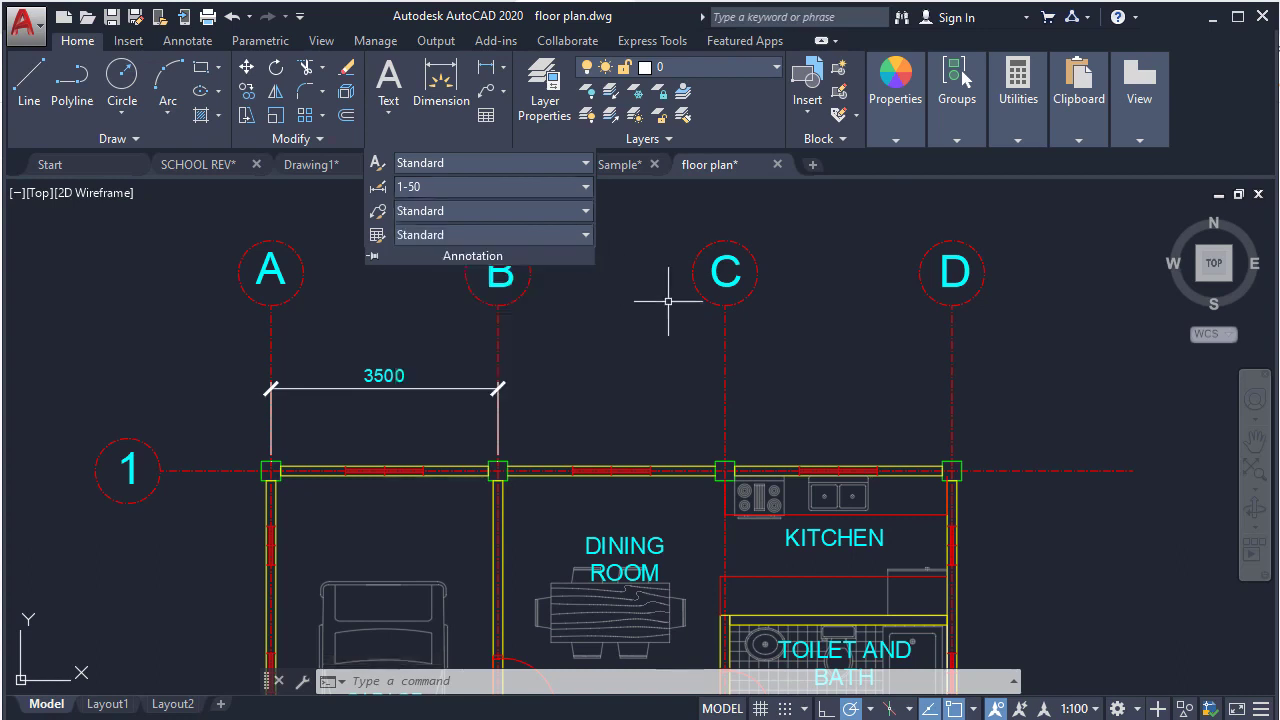
{"action": "left_click", "coordinate": [663, 375]}
{"action": "key", "text": "Escape"}
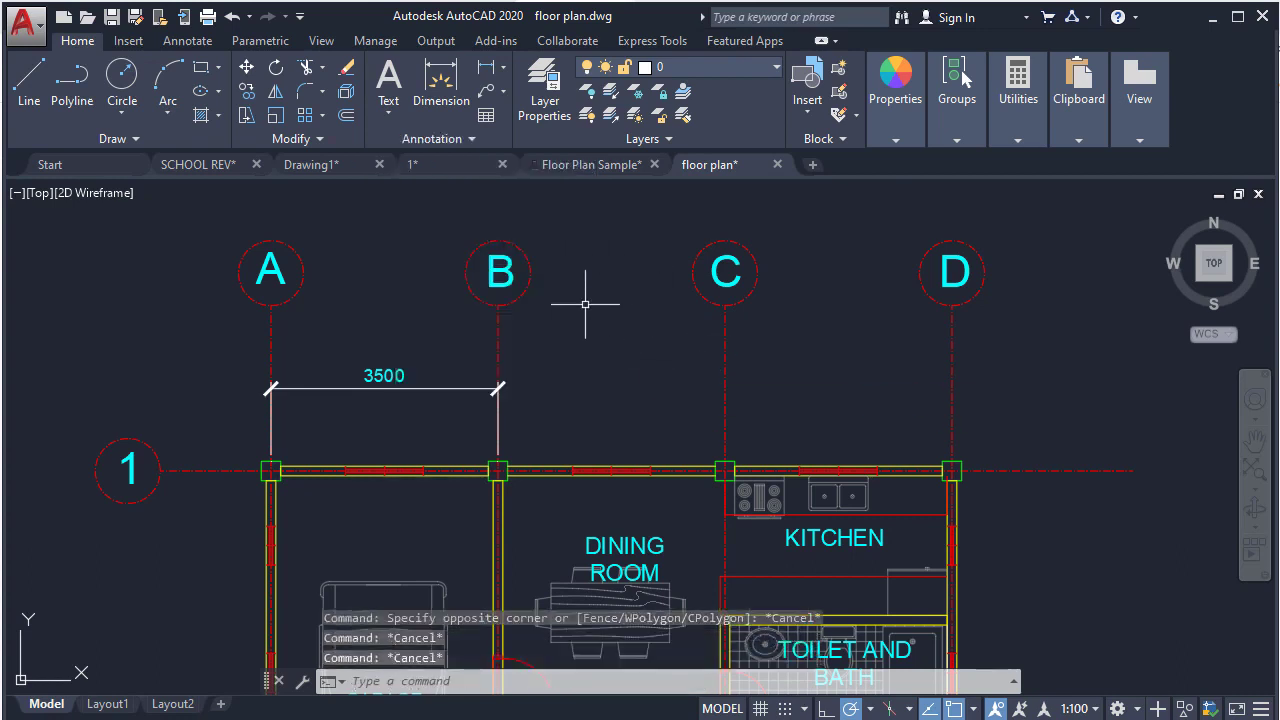
Step: Add a horizontal linear dimension between the columns on gridlines B and C, in line with the existing dimension between A and B
{"action": "type", "text": "DLI"}
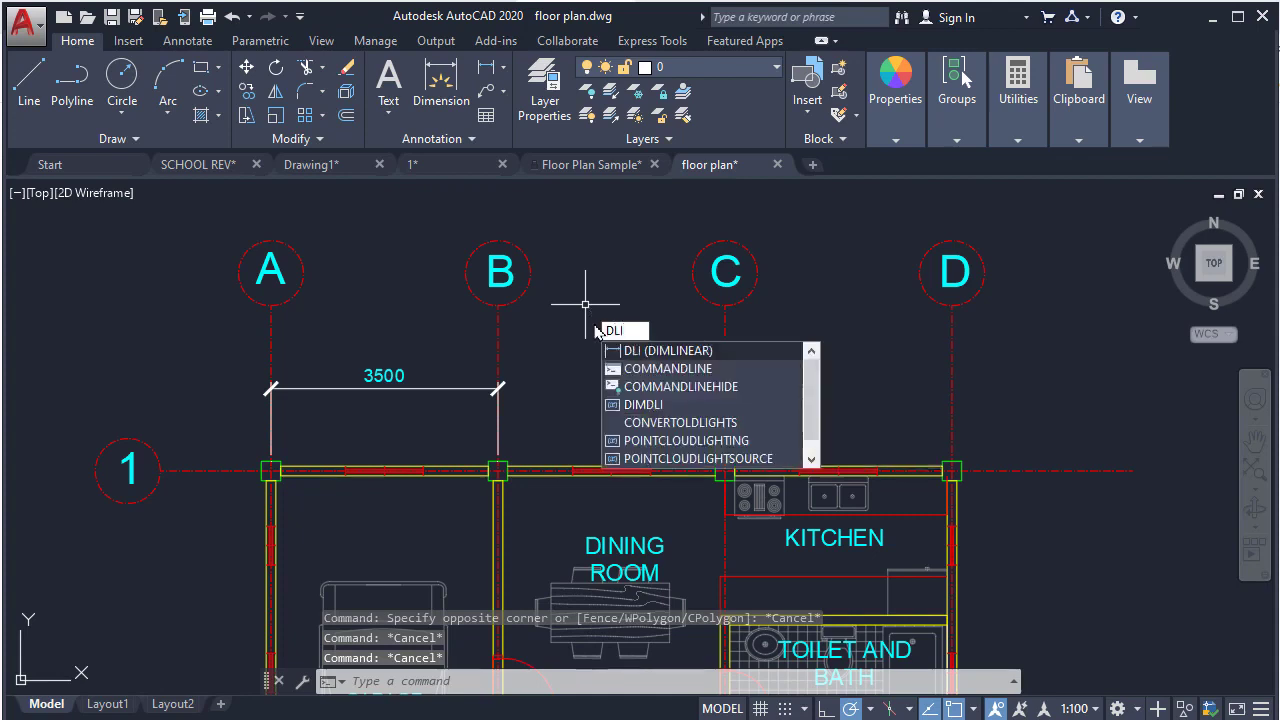
{"action": "key", "text": "Return"}
{"action": "scroll", "coordinate": [500, 463], "scroll_direction": "up", "scroll_amount": 2}
{"action": "left_click", "coordinate": [503, 463]}
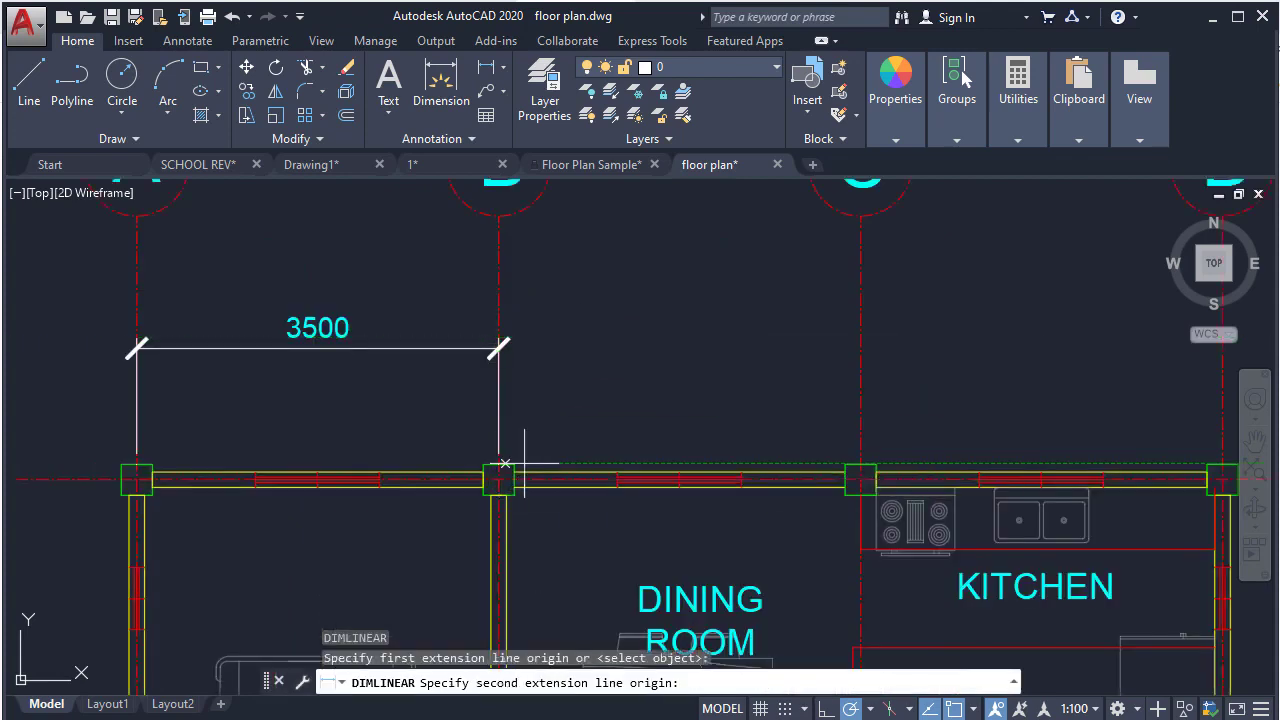
{"action": "left_click", "coordinate": [860, 465]}
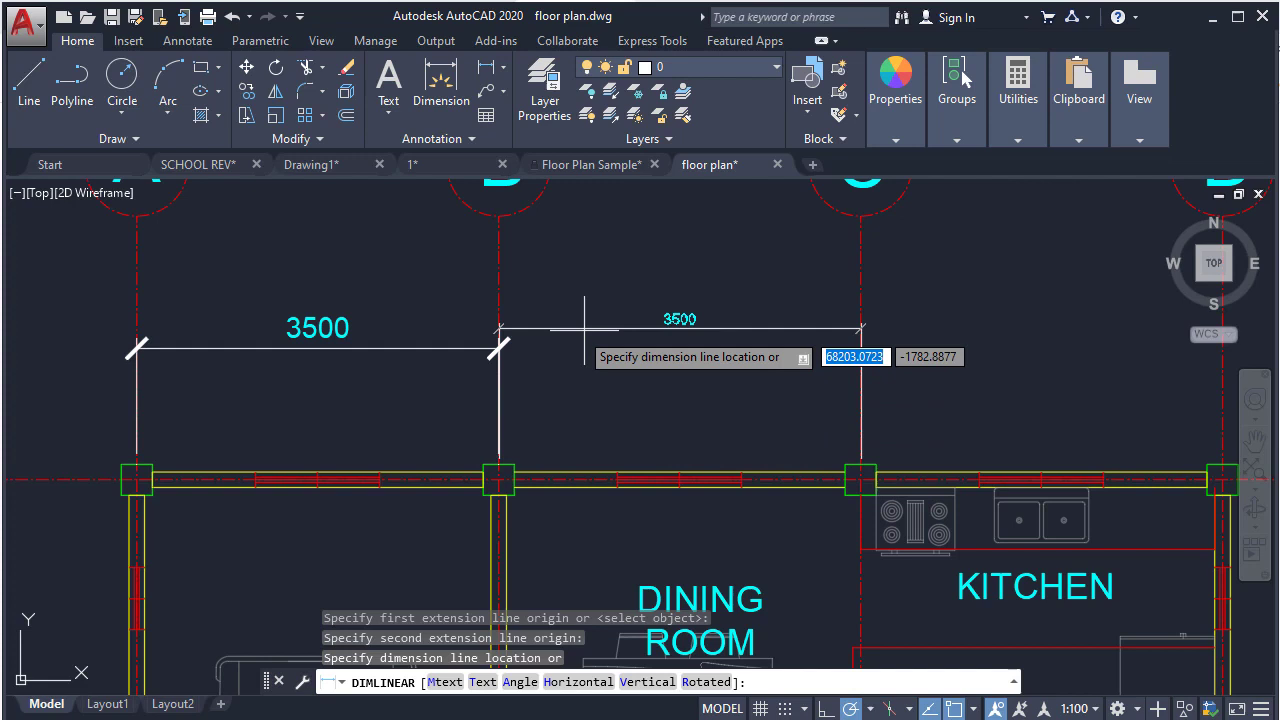
{"action": "left_click", "coordinate": [499, 347]}
{"action": "scroll", "coordinate": [551, 314], "scroll_direction": "up", "scroll_amount": 2}
{"action": "middle_click_drag", "start_coordinate": [546, 320], "coordinate": [587, 290]}
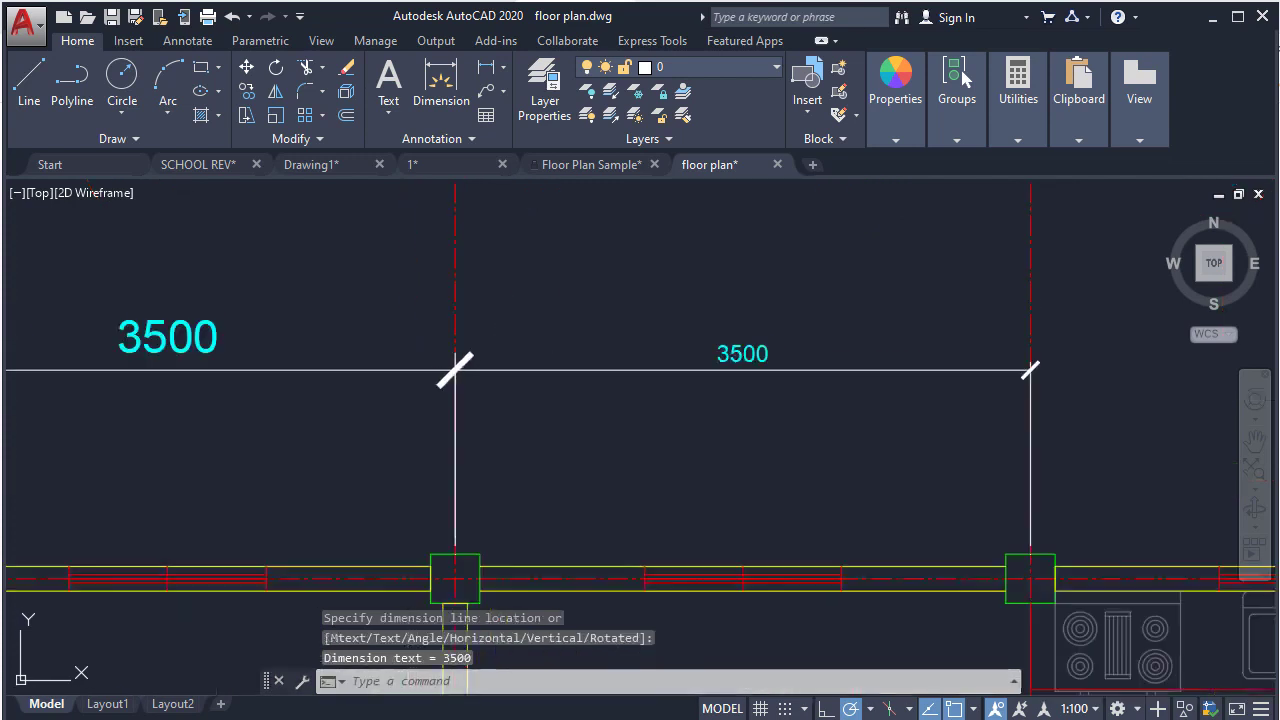
Step: Stretch the dimension line between gridlines B and C down so it sits below the neighbouring A to B dimension line
{"action": "left_click", "coordinate": [549, 354]}
{"action": "left_click", "coordinate": [472, 364]}
{"action": "left_click", "coordinate": [455, 370]}
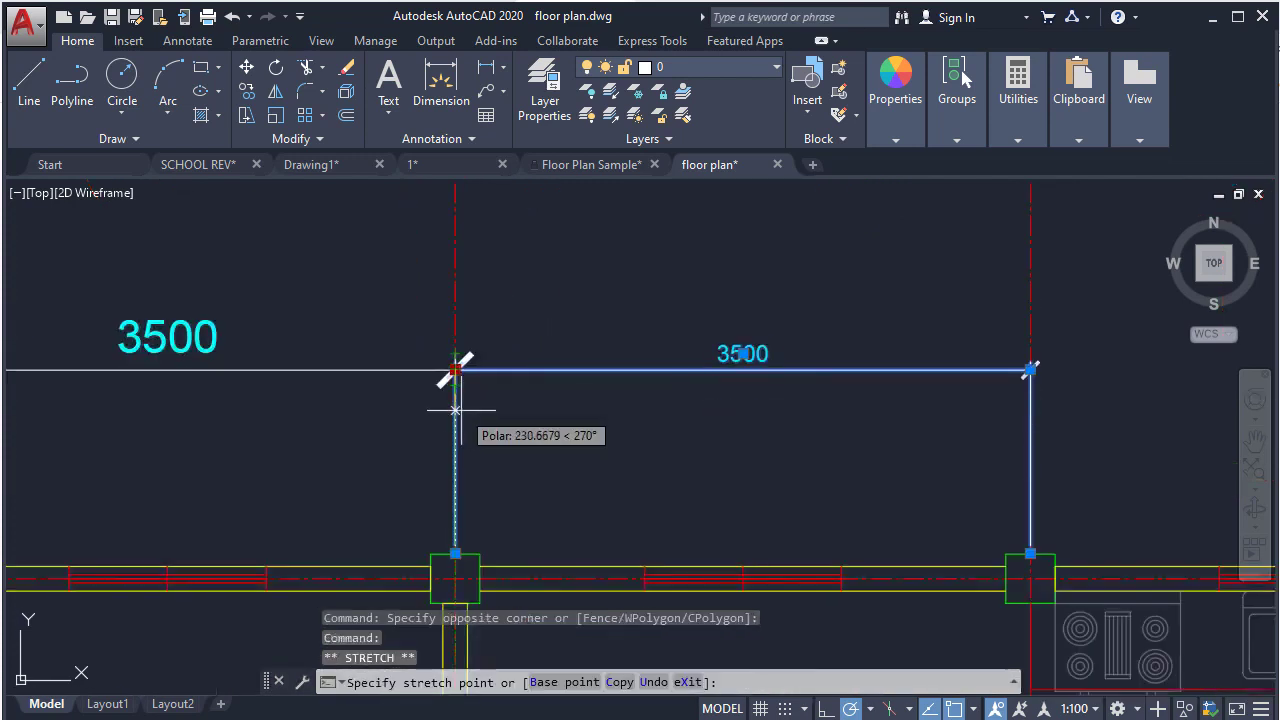
{"action": "left_click", "coordinate": [456, 429]}
{"action": "scroll", "coordinate": [528, 414], "scroll_direction": "up", "scroll_amount": 2}
{"action": "key", "text": "Escape"}
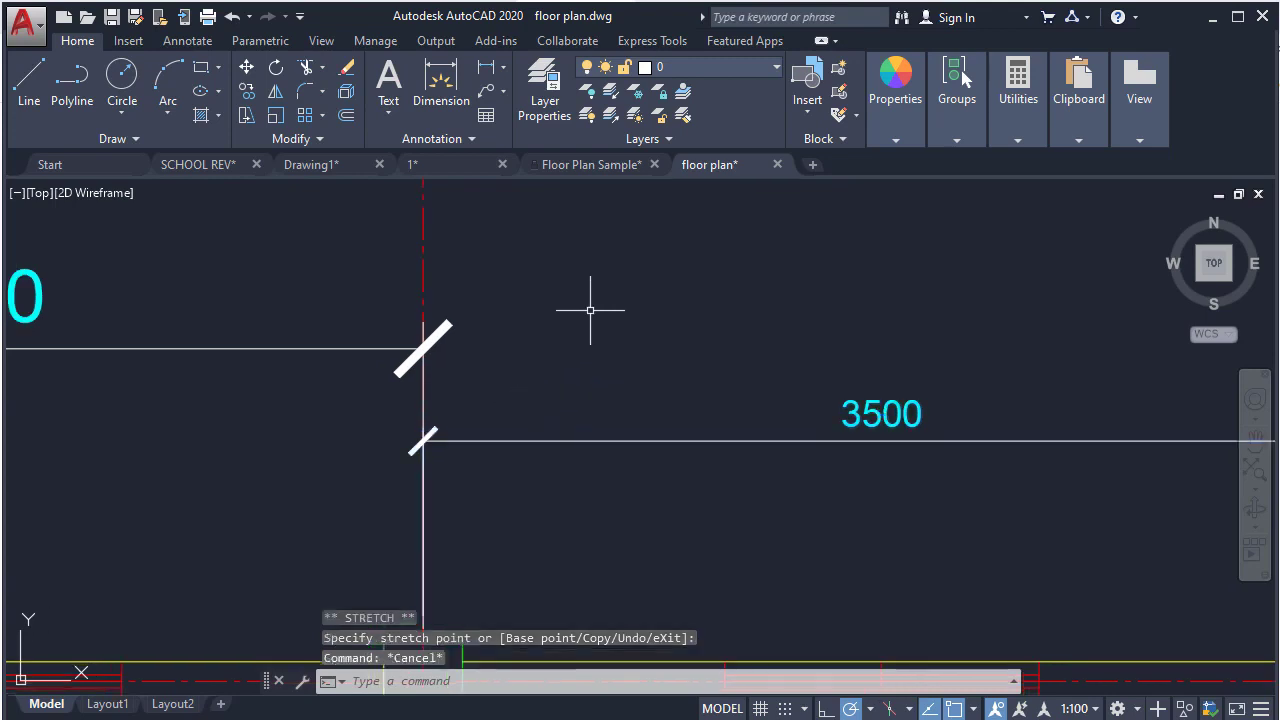
Step: Compare the text and tick sizes of the A to B dimension with those of the B to C dimension
{"action": "scroll", "coordinate": [590, 310], "scroll_direction": "down", "scroll_amount": 4}
{"action": "middle_click_drag", "start_coordinate": [644, 375], "coordinate": [660, 403]}
{"action": "mouse_move", "coordinate": [647, 383]}
{"action": "middle_mouse_down"}
{"action": "mouse_move", "coordinate": [694, 406]}
{"action": "mouse_move", "coordinate": [834, 369]}
{"action": "mouse_move", "coordinate": [759, 386]}
{"action": "middle_mouse_up"}
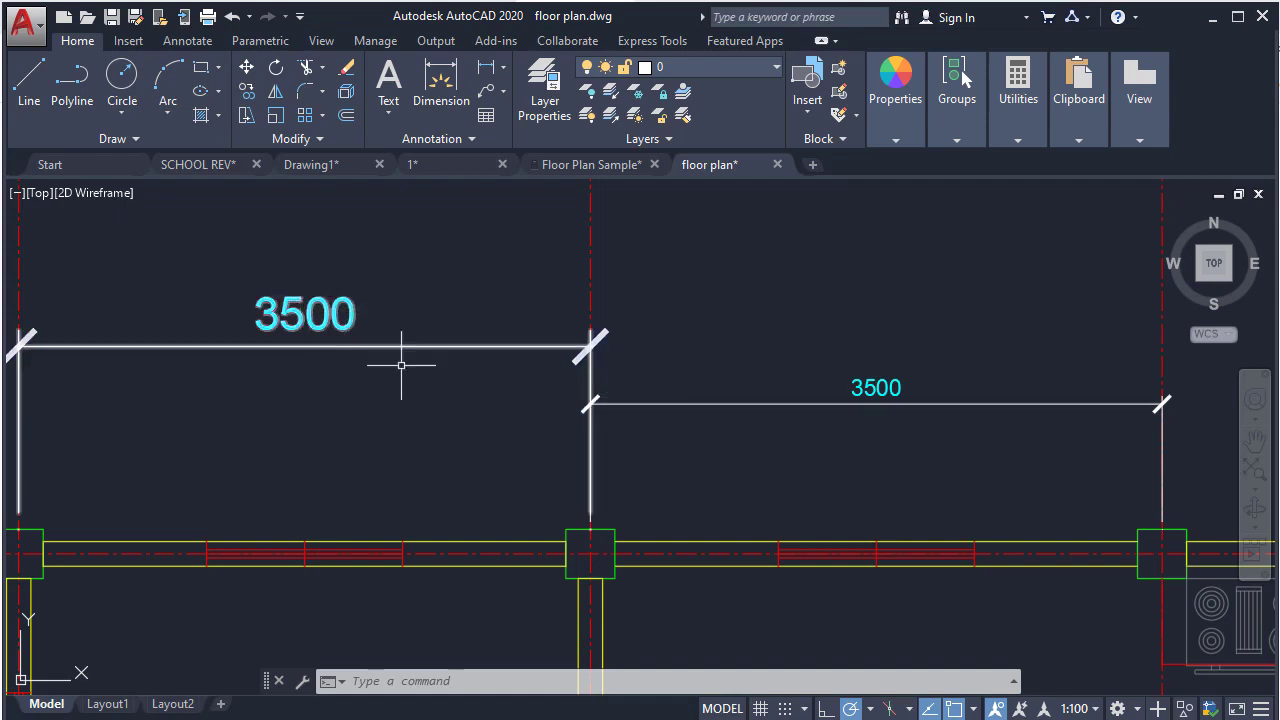
{"action": "mouse_move", "coordinate": [355, 371]}
{"action": "middle_mouse_down"}
{"action": "mouse_move", "coordinate": [465, 378]}
{"action": "mouse_move", "coordinate": [329, 357]}
{"action": "middle_mouse_up"}
{"action": "mouse_move", "coordinate": [731, 437]}
{"action": "middle_mouse_down"}
{"action": "mouse_move", "coordinate": [698, 445]}
{"action": "mouse_move", "coordinate": [634, 417]}
{"action": "mouse_move", "coordinate": [643, 406]}
{"action": "middle_mouse_up"}
{"action": "scroll", "coordinate": [643, 406], "scroll_direction": "down", "scroll_amount": 2}
{"action": "scroll", "coordinate": [649, 400], "scroll_direction": "down", "scroll_amount": 2}
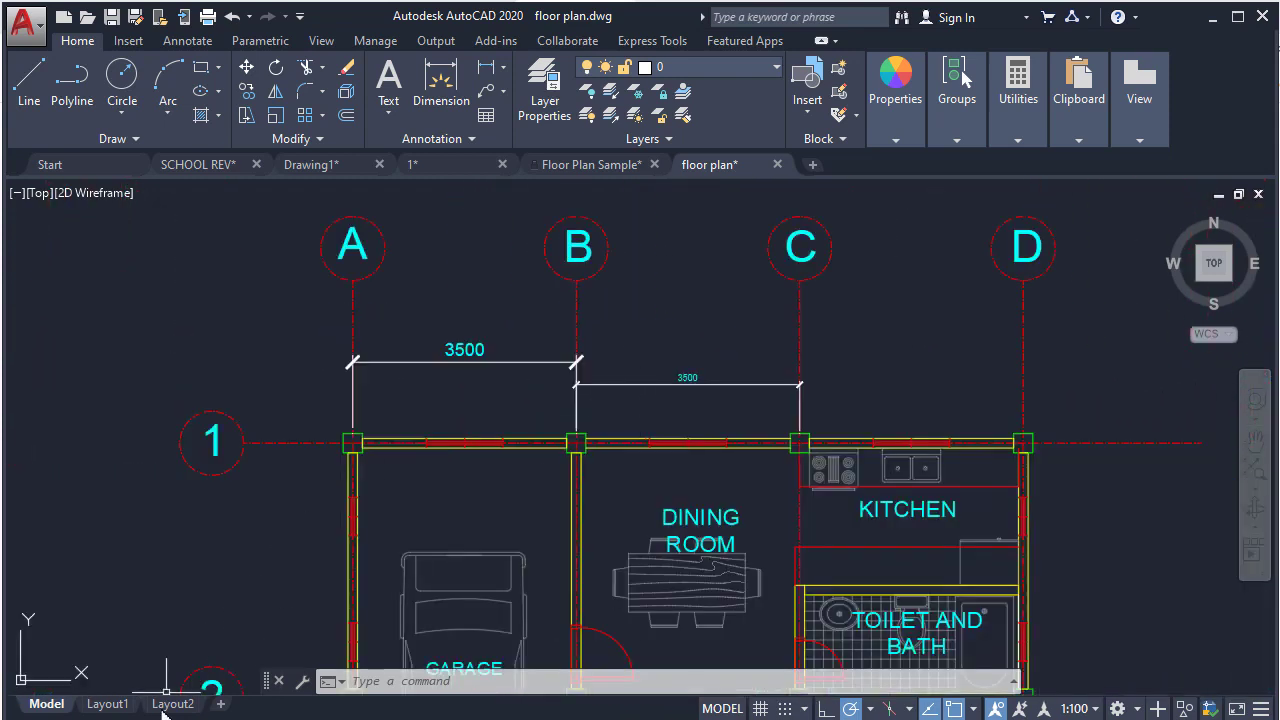
{"action": "scroll", "coordinate": [530, 382], "scroll_direction": "up", "scroll_amount": 2}
{"action": "scroll", "coordinate": [601, 349], "scroll_direction": "up", "scroll_amount": 2}
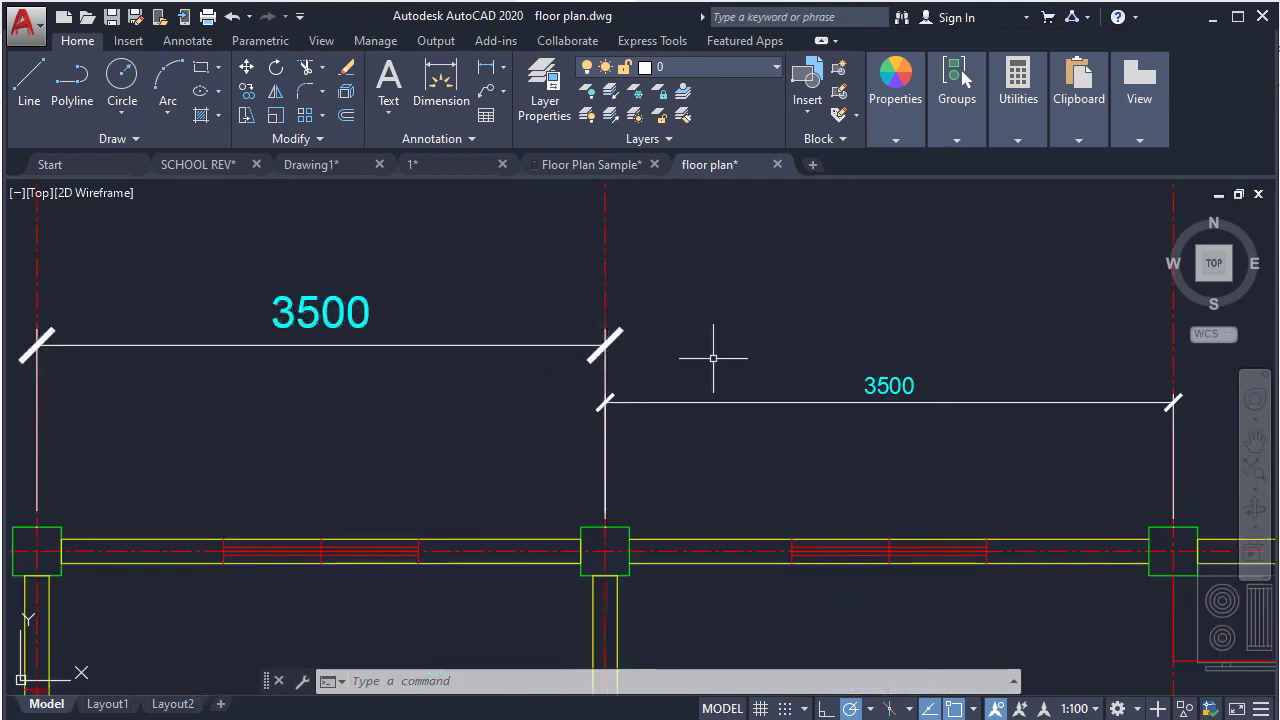
{"action": "mouse_move", "coordinate": [711, 357]}
{"action": "middle_mouse_down"}
{"action": "mouse_move", "coordinate": [674, 411]}
{"action": "mouse_move", "coordinate": [714, 363]}
{"action": "mouse_move", "coordinate": [756, 344]}
{"action": "mouse_move", "coordinate": [668, 357]}
{"action": "middle_mouse_up"}
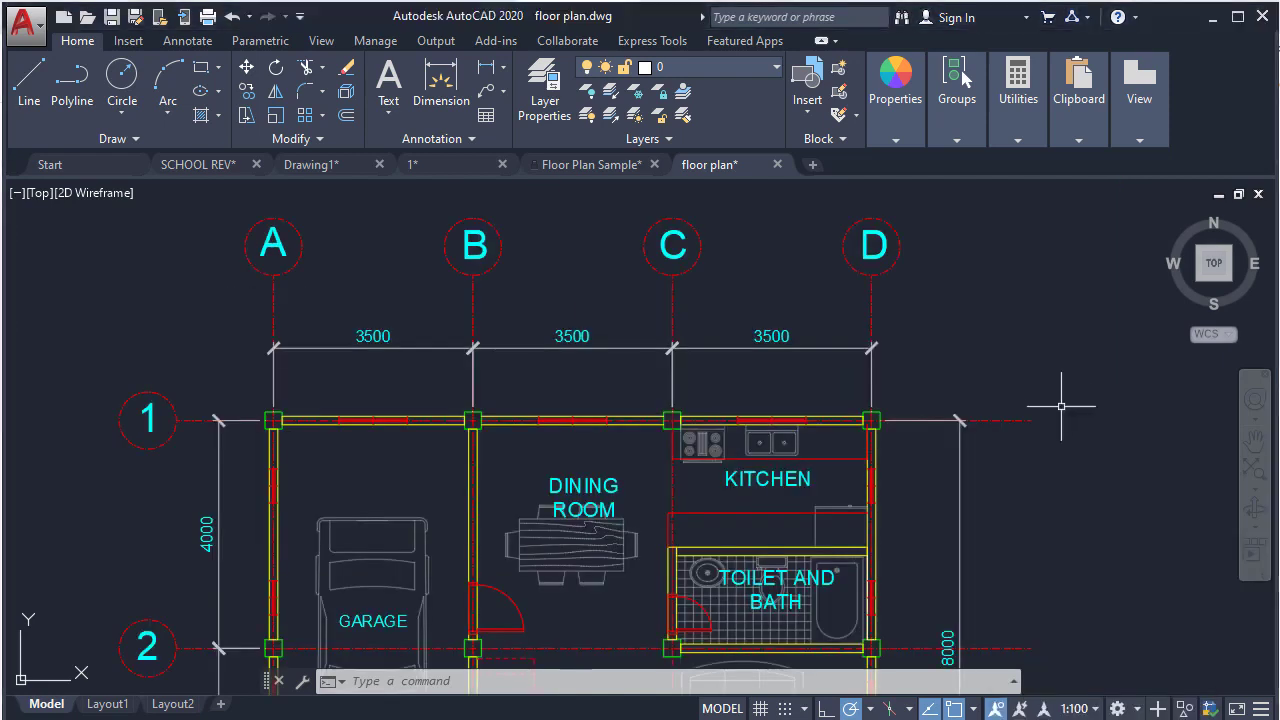
Step: Go to the undimensioned copy of the floor plan and open the Dimension Style Manager
{"action": "key", "text": "Escape"}
{"action": "key", "text": "Escape"}
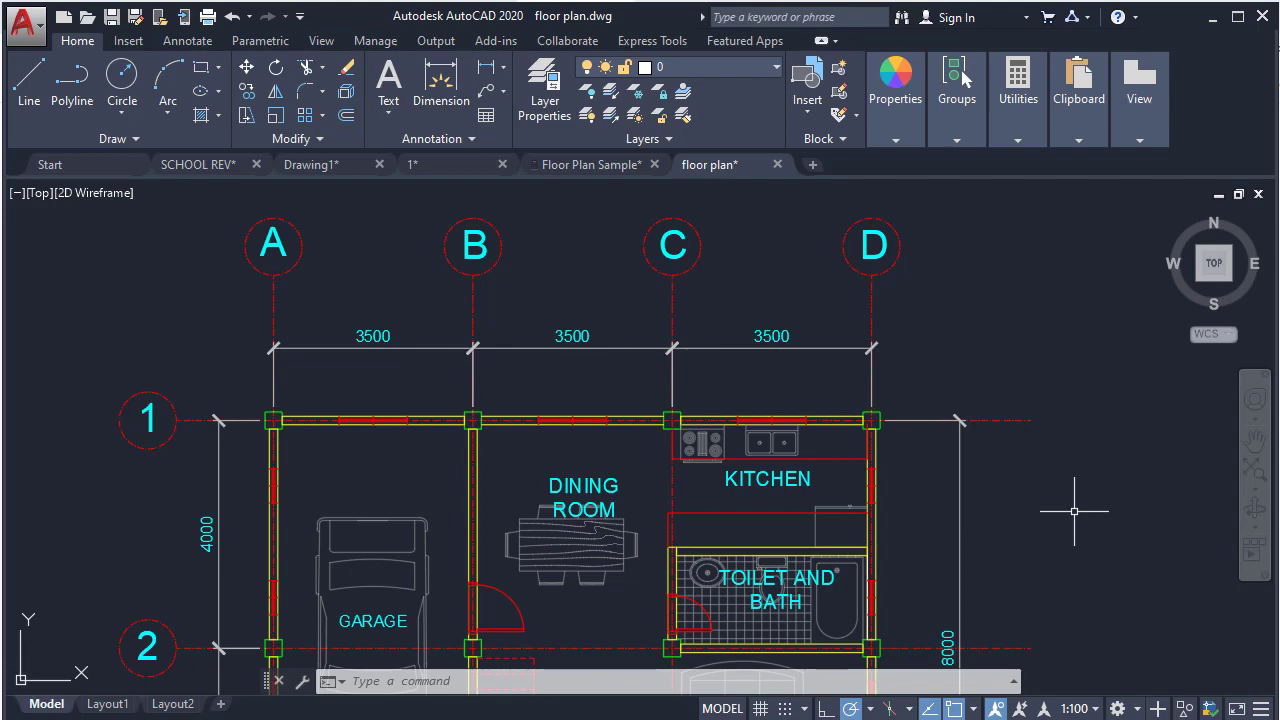
{"action": "middle_click_drag", "start_coordinate": [1071, 508], "coordinate": [560, 383]}
{"action": "scroll", "coordinate": [560, 383], "scroll_direction": "down", "scroll_amount": 1}
{"action": "mouse_move", "coordinate": [855, 433]}
{"action": "middle_mouse_down"}
{"action": "mouse_move", "coordinate": [626, 434]}
{"action": "mouse_move", "coordinate": [374, 409]}
{"action": "mouse_move", "coordinate": [386, 315]}
{"action": "mouse_move", "coordinate": [357, 457]}
{"action": "middle_mouse_up"}
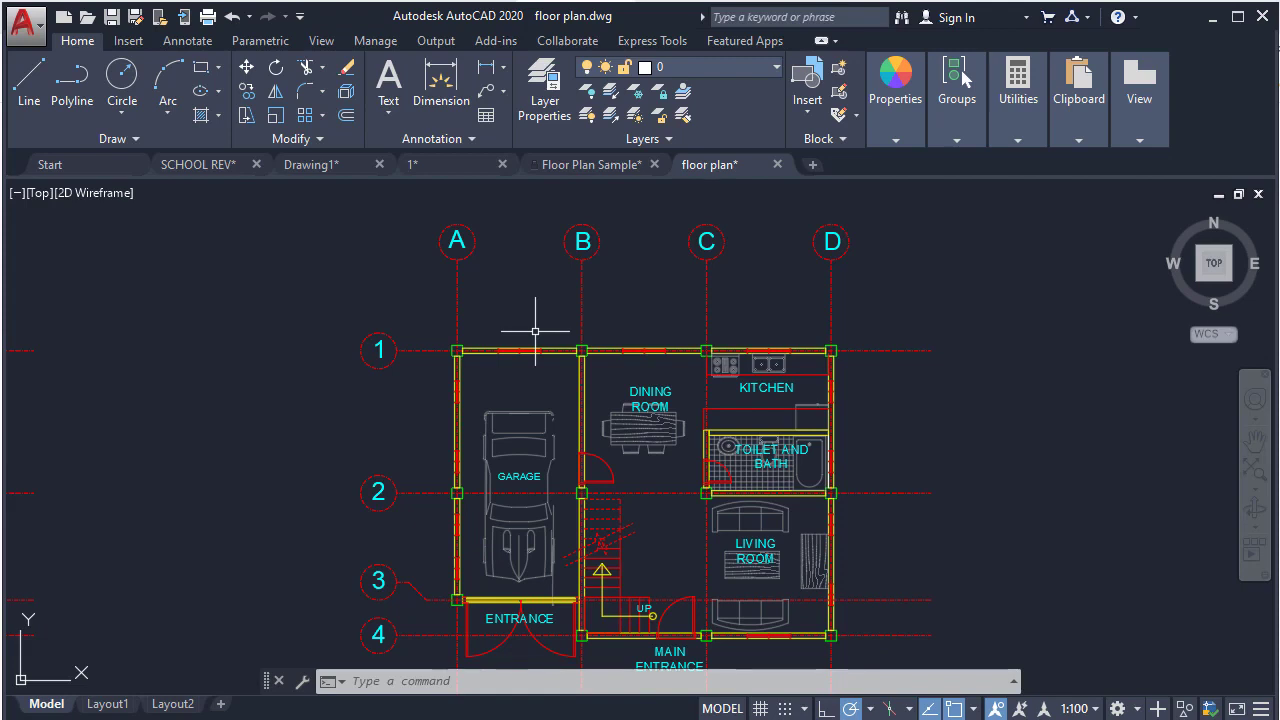
{"action": "scroll", "coordinate": [535, 330], "scroll_direction": "up", "scroll_amount": 2}
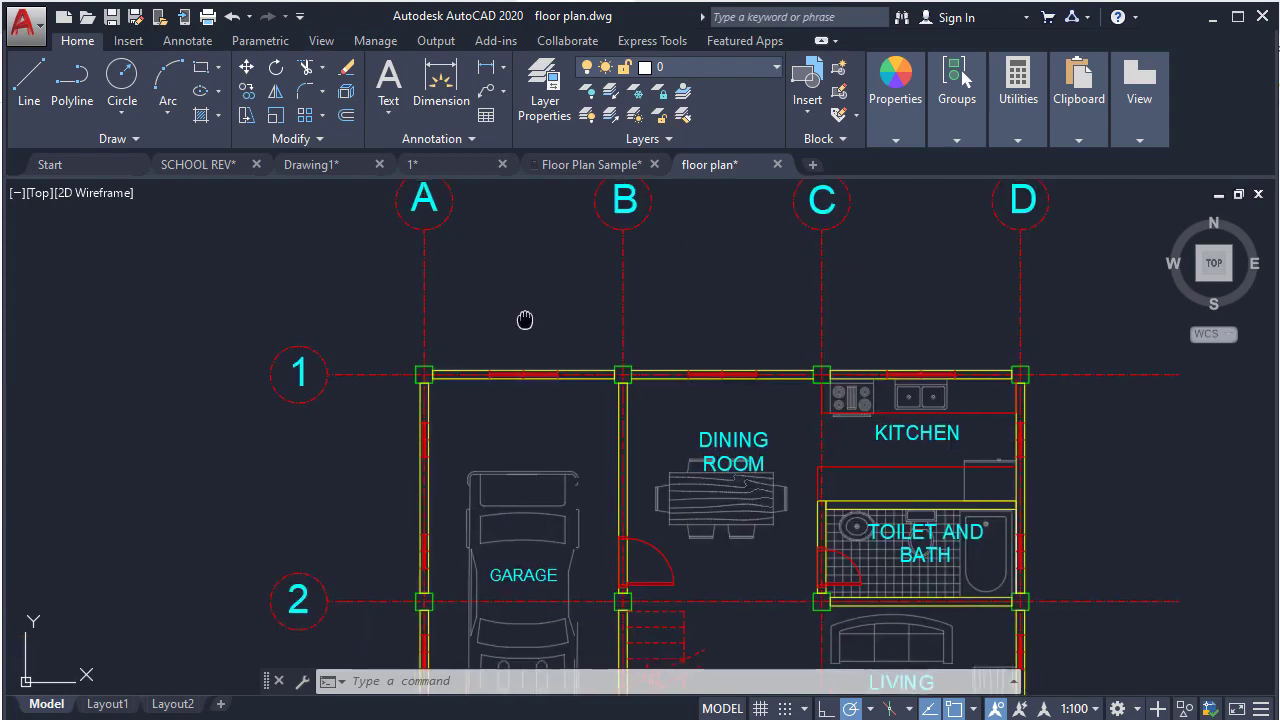
{"action": "key", "text": "Escape"}
{"action": "key", "text": "Escape"}
{"action": "type", "text": "DI"}
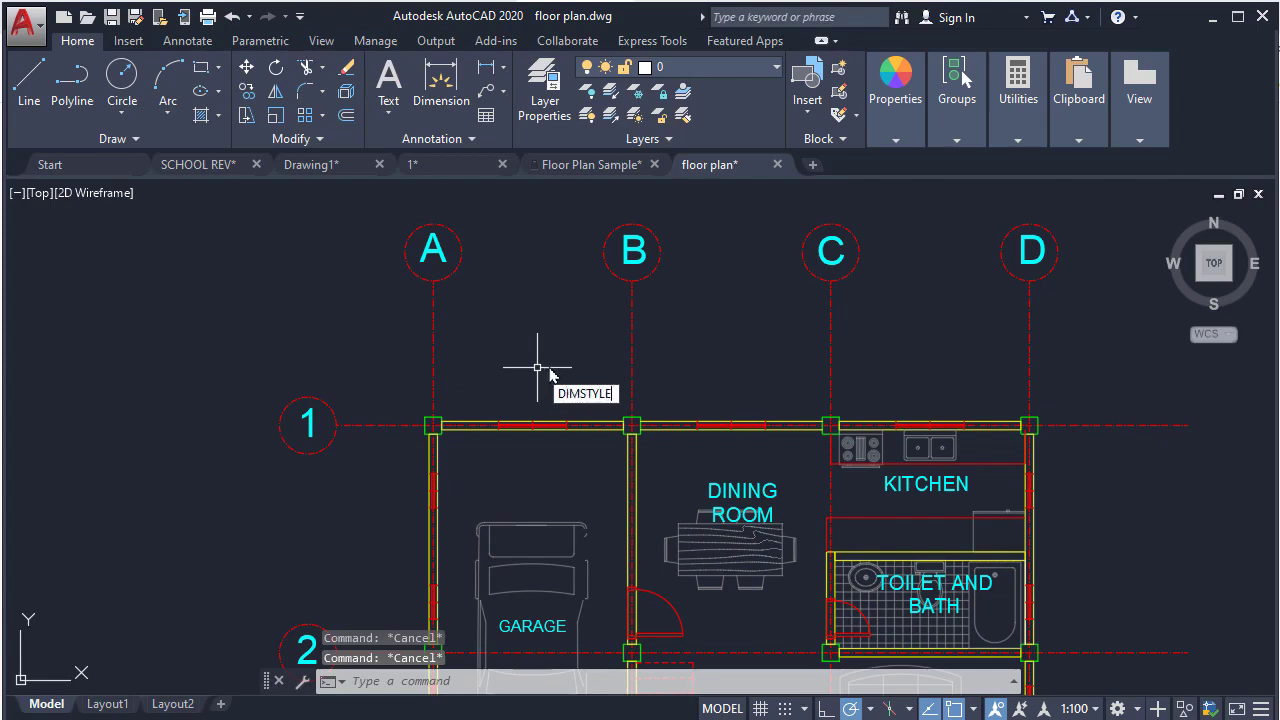
{"action": "type", "text": "MSTYLE"}
{"action": "key", "text": "Return"}
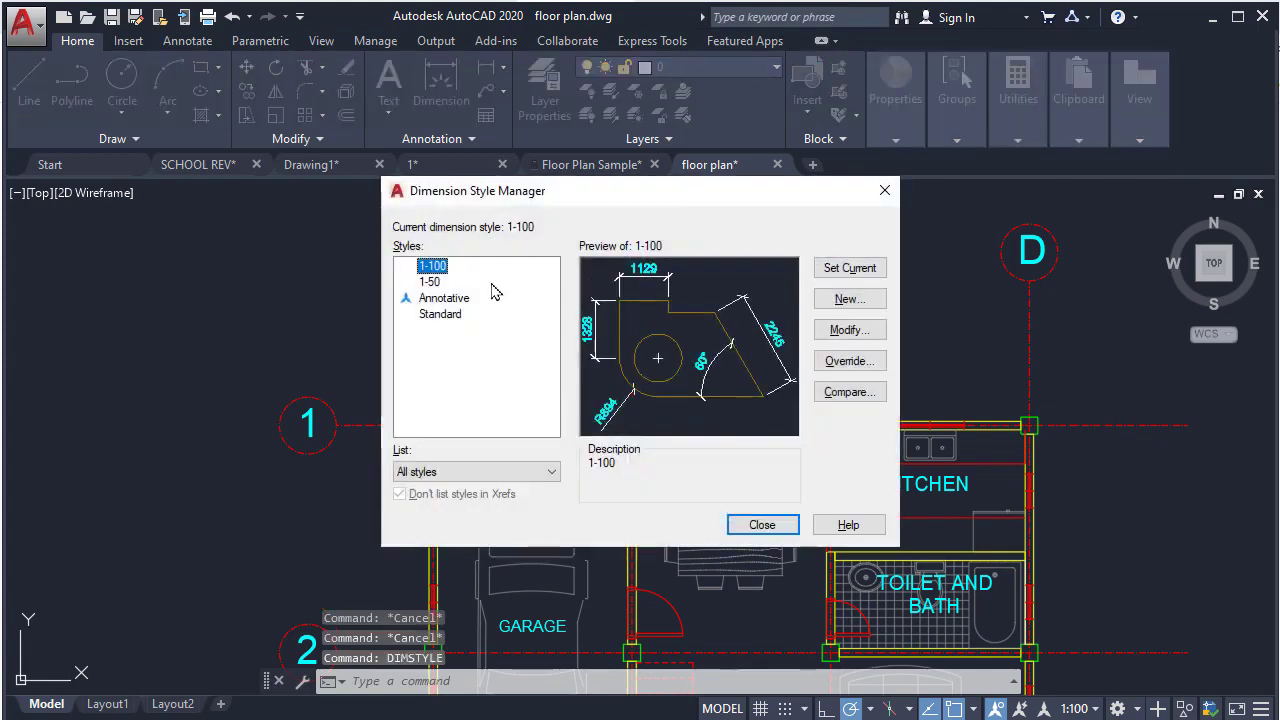
Step: Create a new annotative dimension style named ANNO, based on the Annotative style, and continue to its settings
{"action": "left_click", "coordinate": [445, 299]}
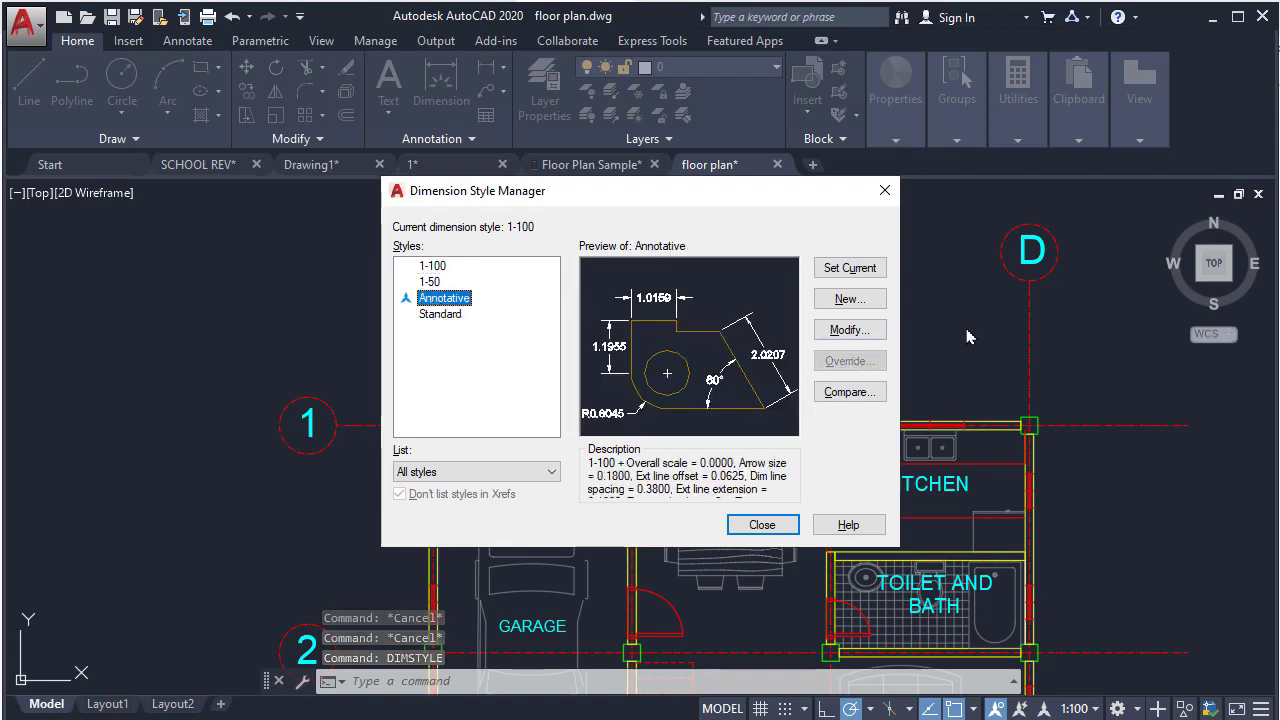
{"action": "left_click", "coordinate": [846, 299]}
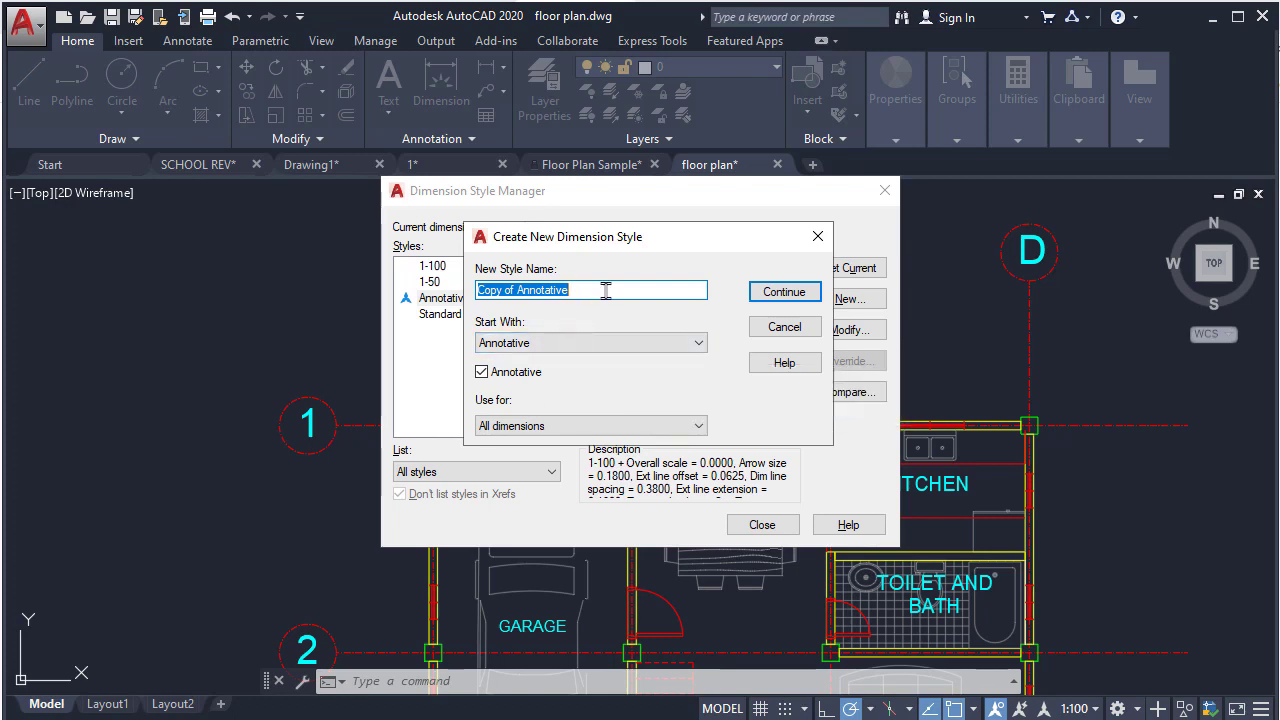
{"action": "type", "text": "1"}
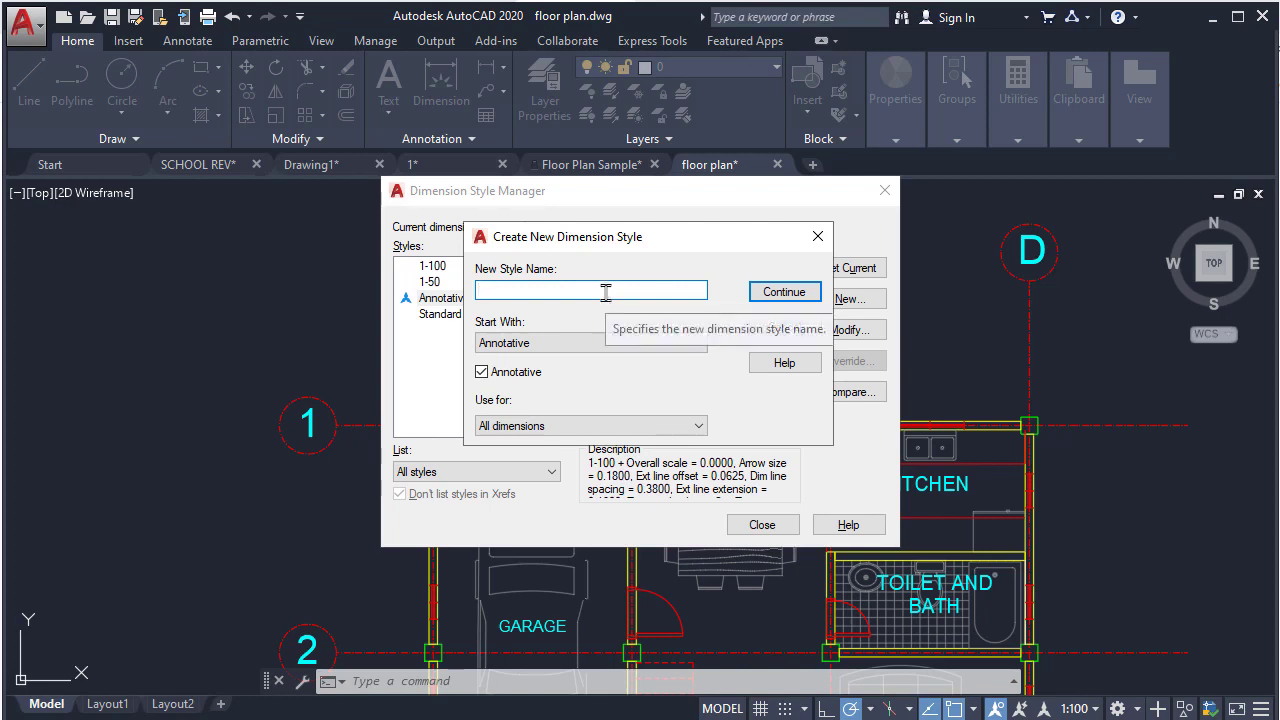
{"action": "type", "text": "ANNO"}
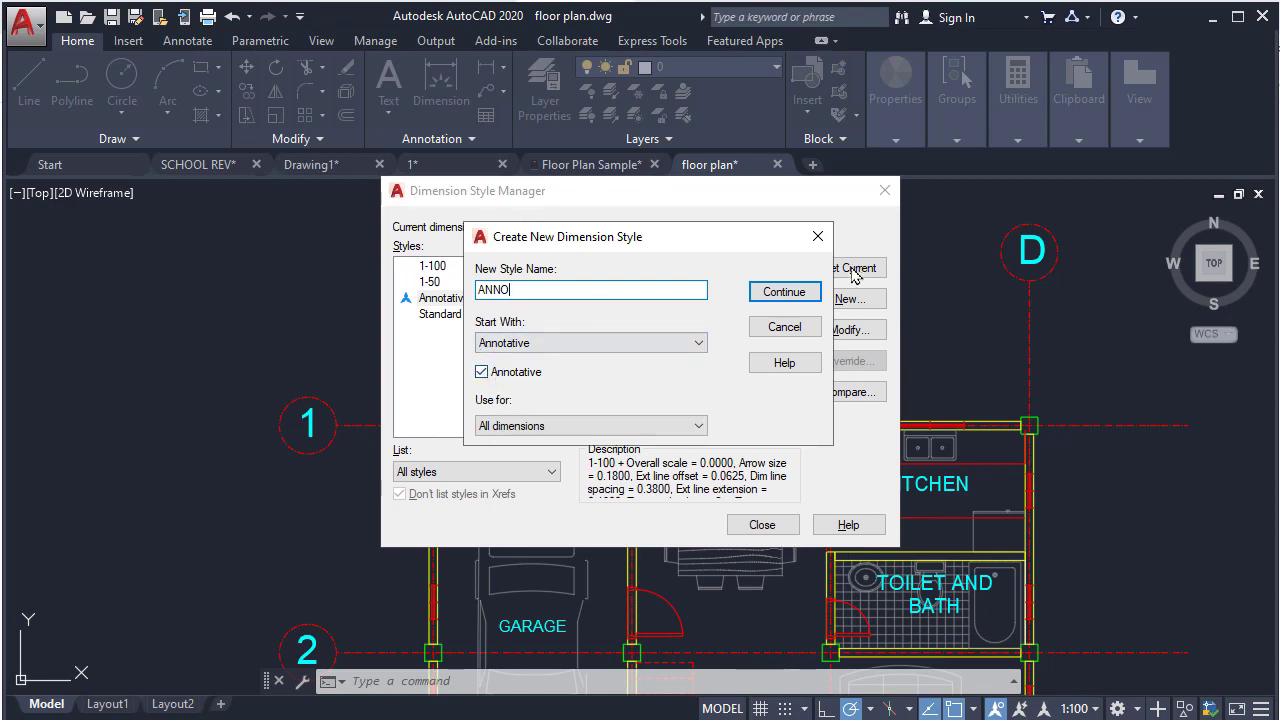
{"action": "left_click", "coordinate": [780, 292]}
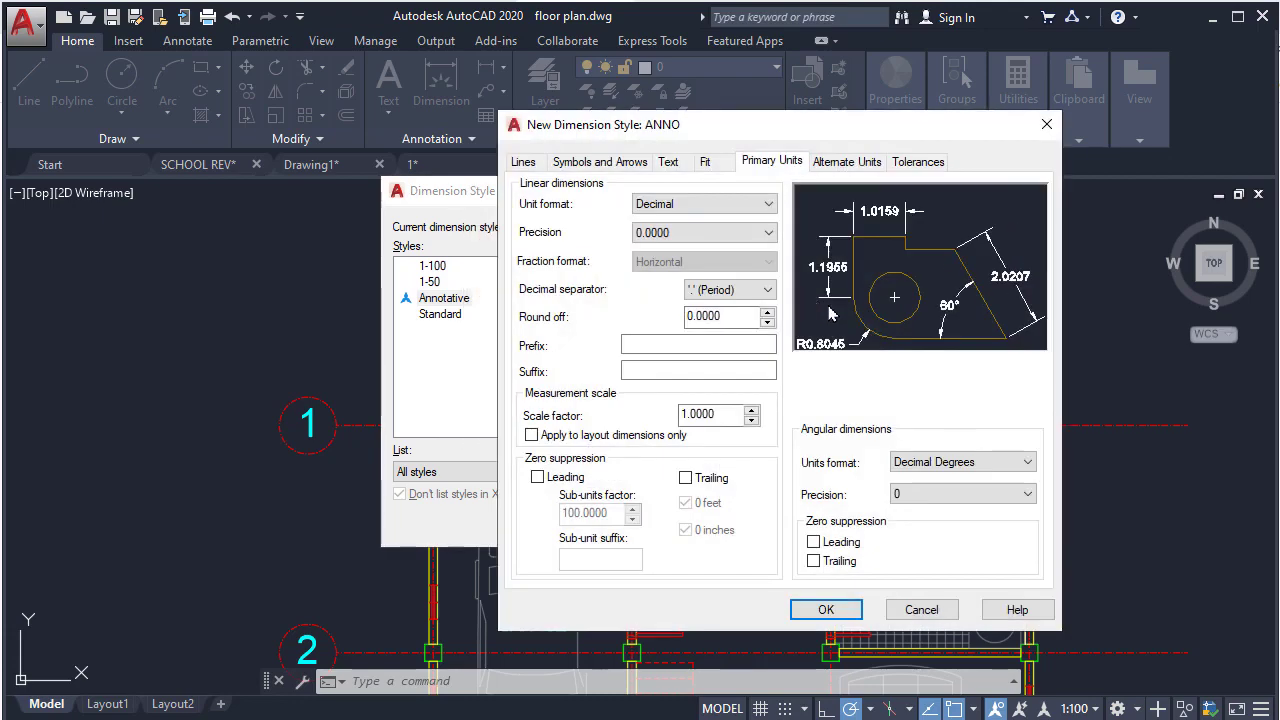
Step: Set the ANNO style's baseline spacing, extension beyond dimension lines and offset from origin to 1 each
{"action": "left_click", "coordinate": [523, 163]}
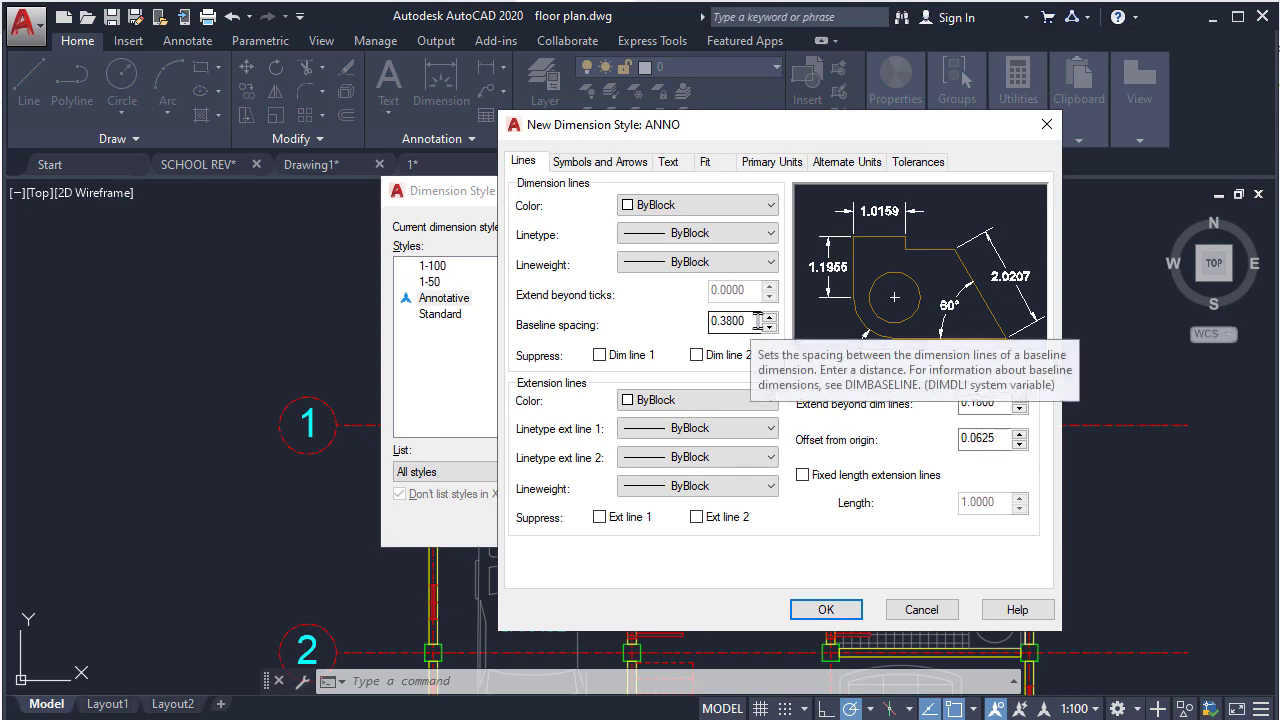
{"action": "double_click", "coordinate": [745, 320]}
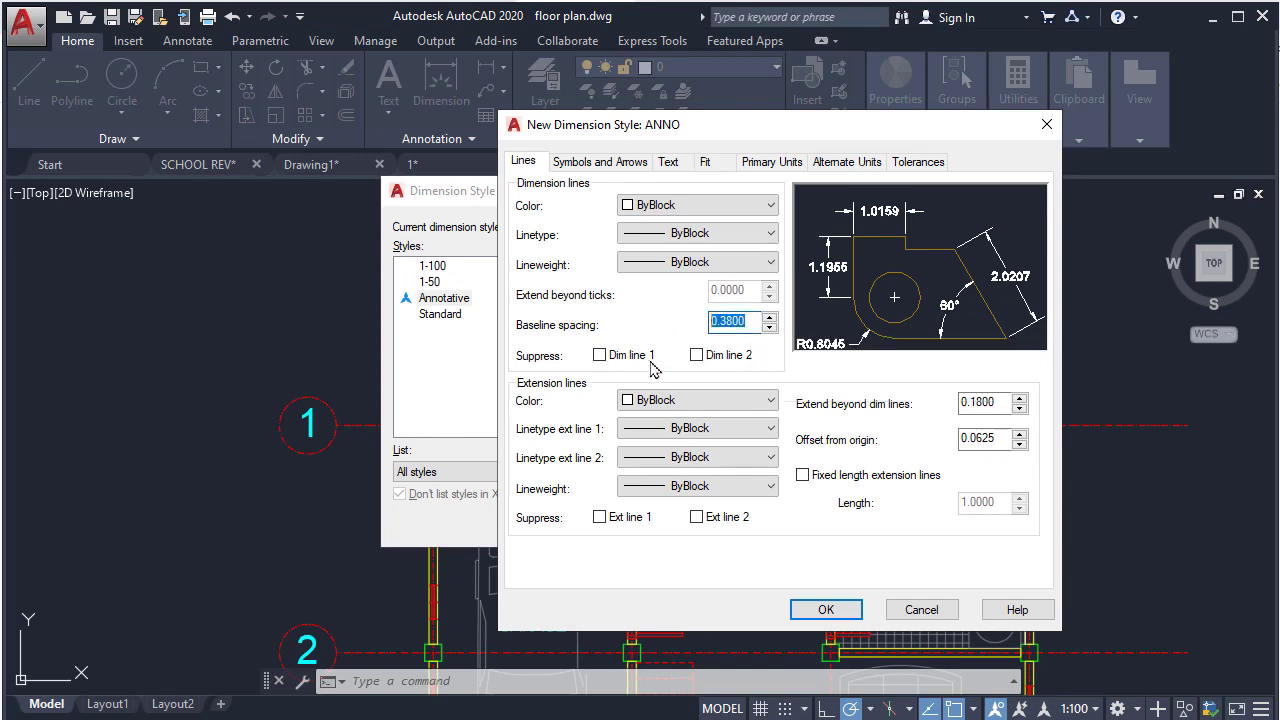
{"action": "type", "text": "1"}
{"action": "double_click", "coordinate": [980, 402]}
{"action": "type", "text": "1"}
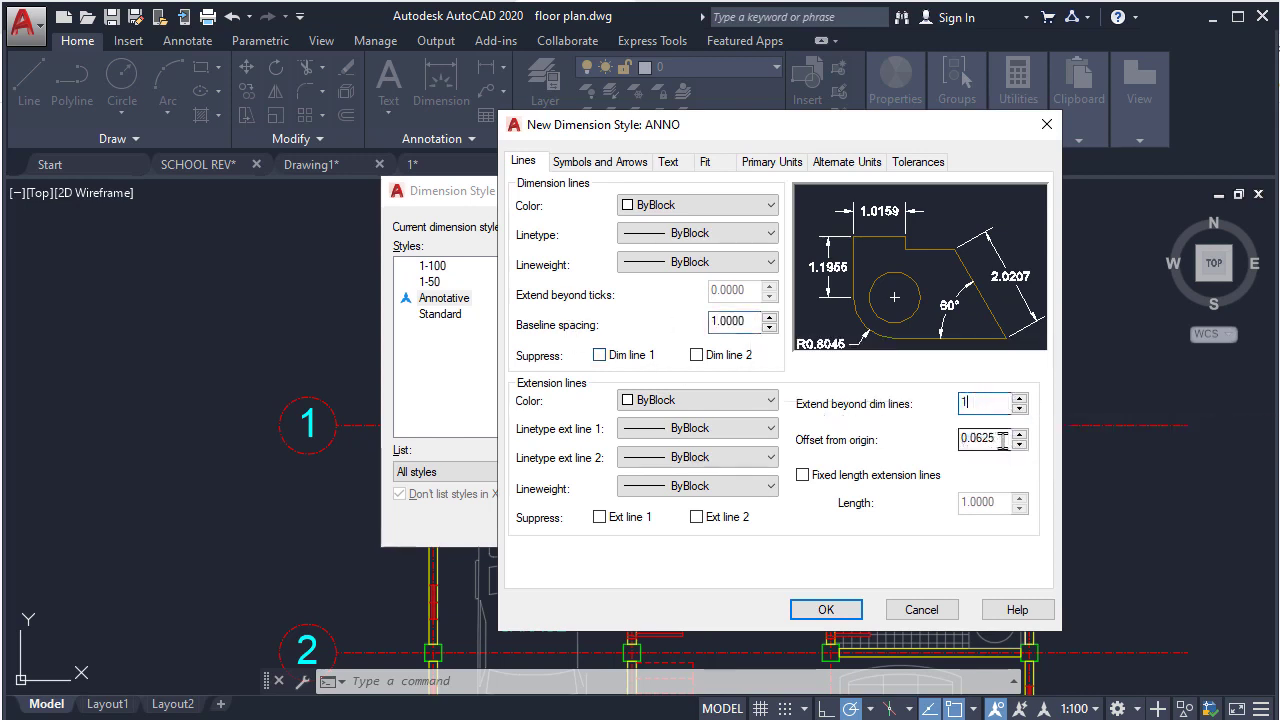
{"action": "key", "text": "Tab"}
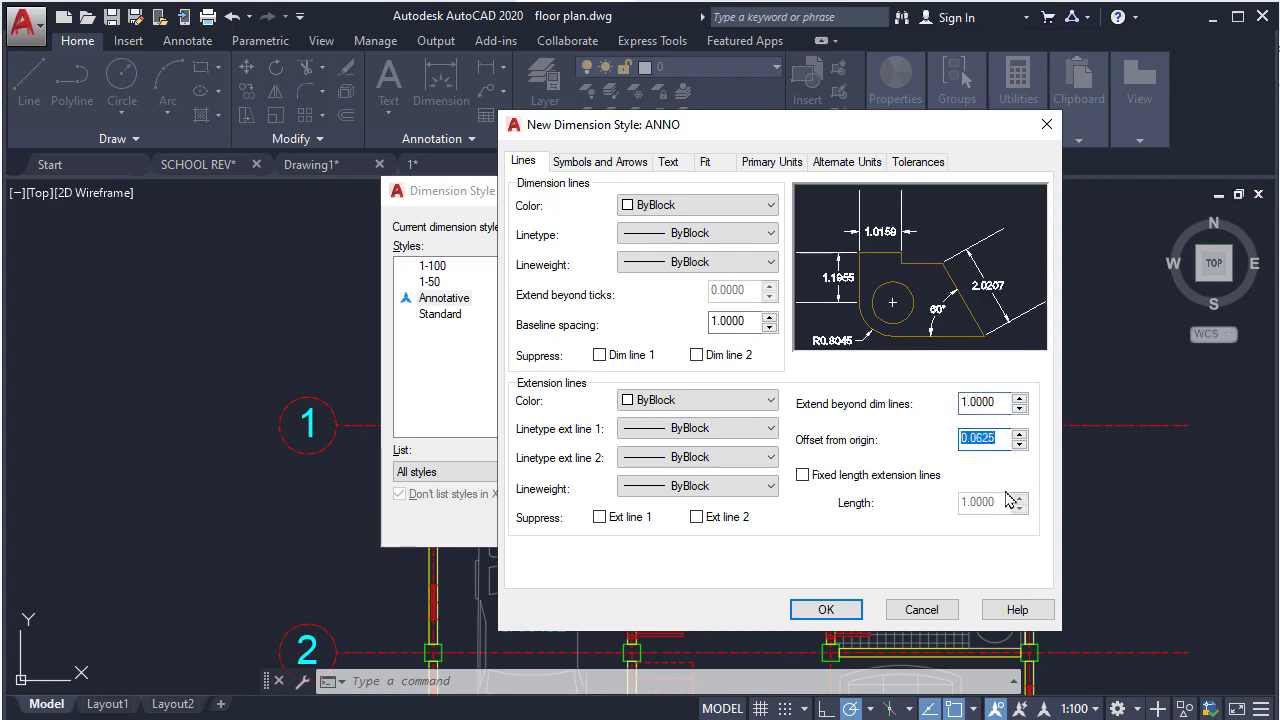
{"action": "type", "text": "1"}
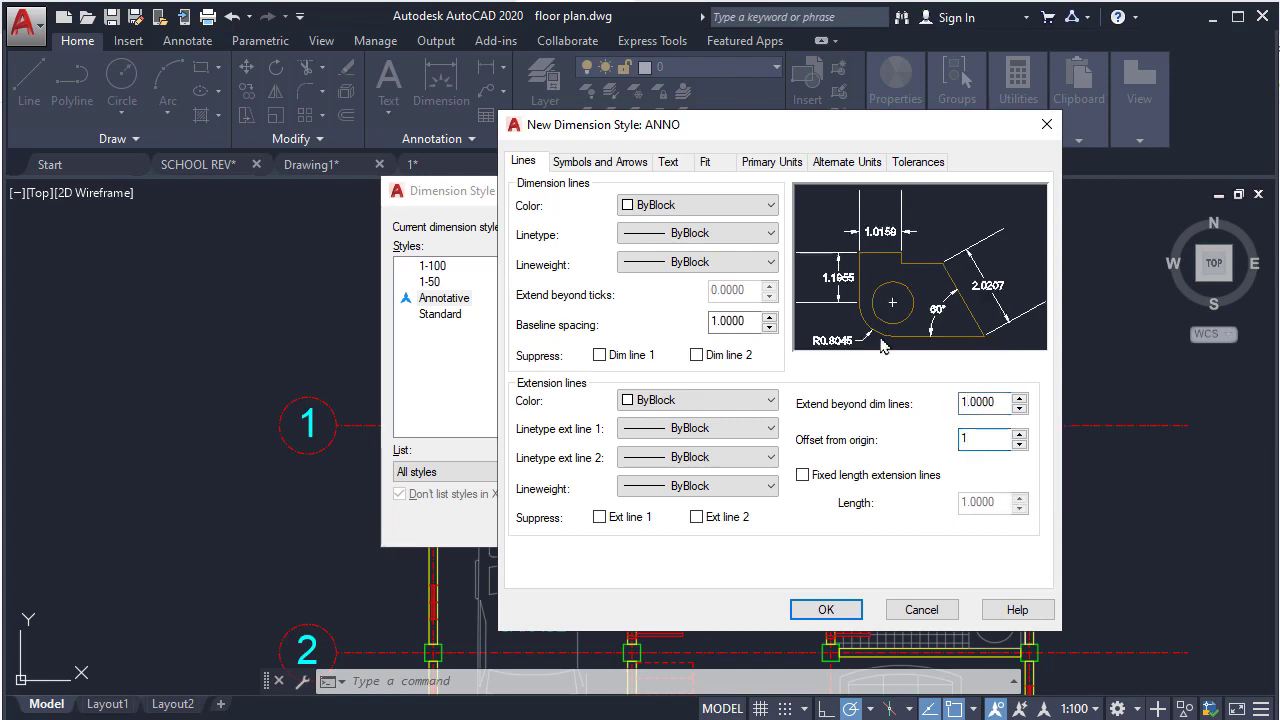
Step: Set the color, linetype and lineweight of the ANNO style's dimension lines to ByLayer
{"action": "left_click", "coordinate": [668, 205]}
{"action": "left_click", "coordinate": [656, 226]}
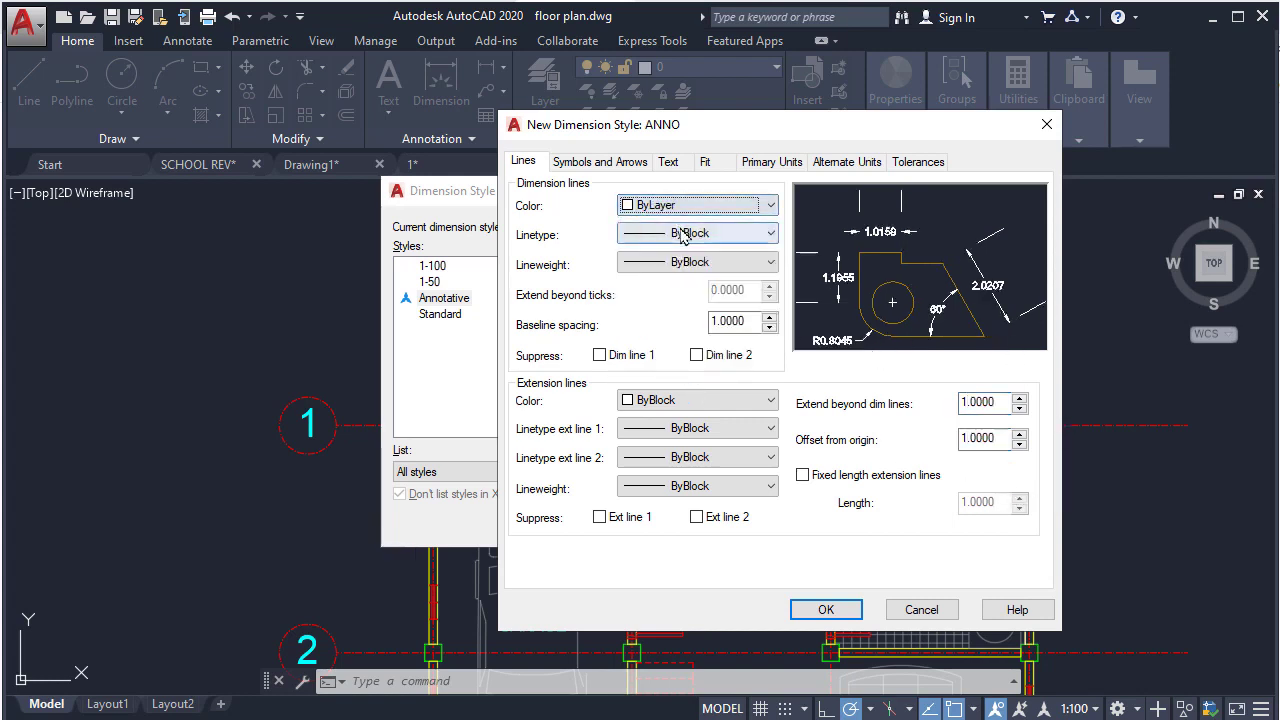
{"action": "left_click", "coordinate": [665, 233]}
{"action": "left_click", "coordinate": [676, 255]}
{"action": "left_click", "coordinate": [697, 264]}
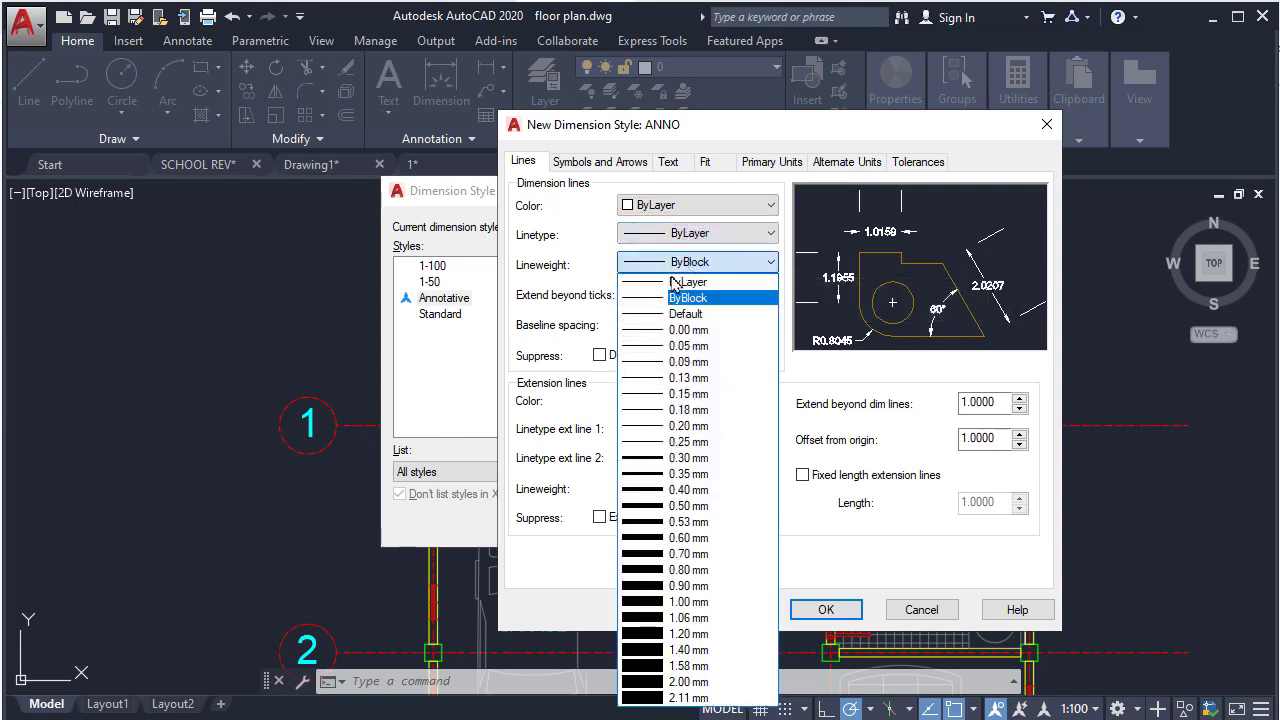
{"action": "left_click", "coordinate": [688, 277]}
Step: Set the ANNO style's extension line color, both extension linetypes and the extension lineweight to ByLayer
{"action": "left_click", "coordinate": [673, 402]}
{"action": "left_click", "coordinate": [663, 400]}
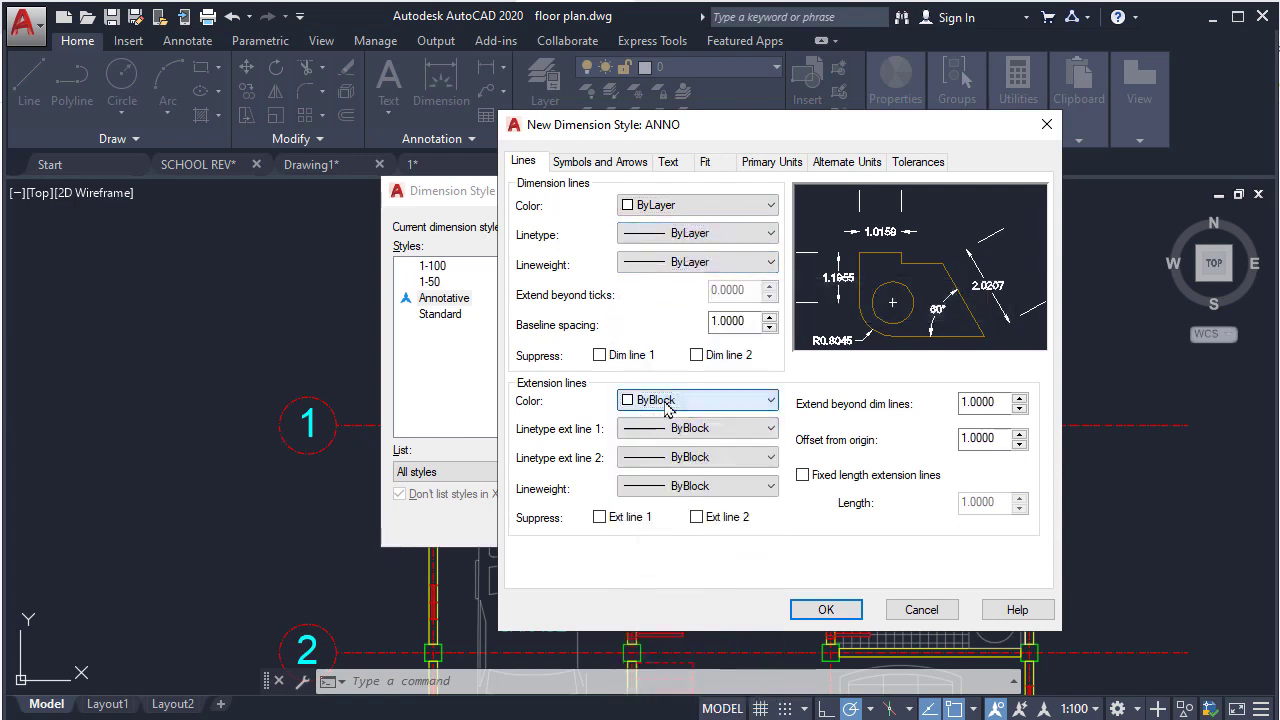
{"action": "left_click", "coordinate": [663, 400]}
{"action": "left_click", "coordinate": [697, 432]}
{"action": "left_click", "coordinate": [697, 432]}
{"action": "left_click", "coordinate": [697, 448]}
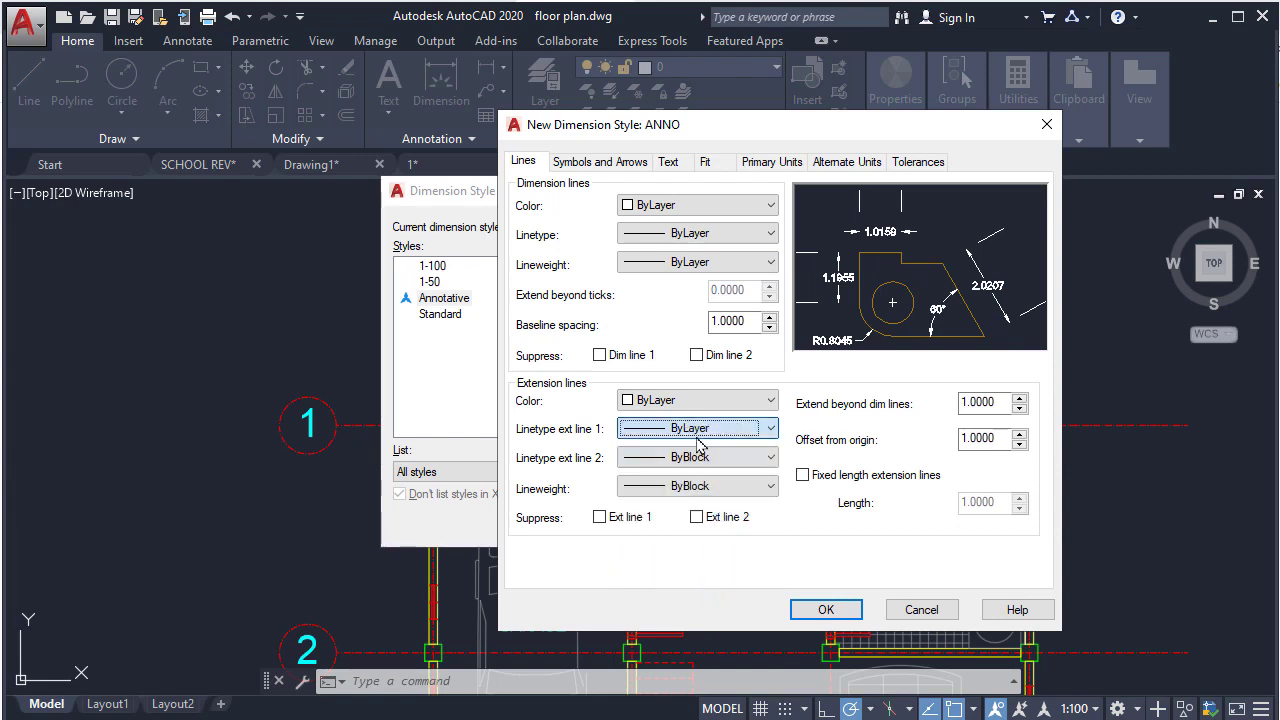
{"action": "left_click", "coordinate": [698, 457]}
{"action": "left_click", "coordinate": [705, 477]}
{"action": "left_click", "coordinate": [697, 487]}
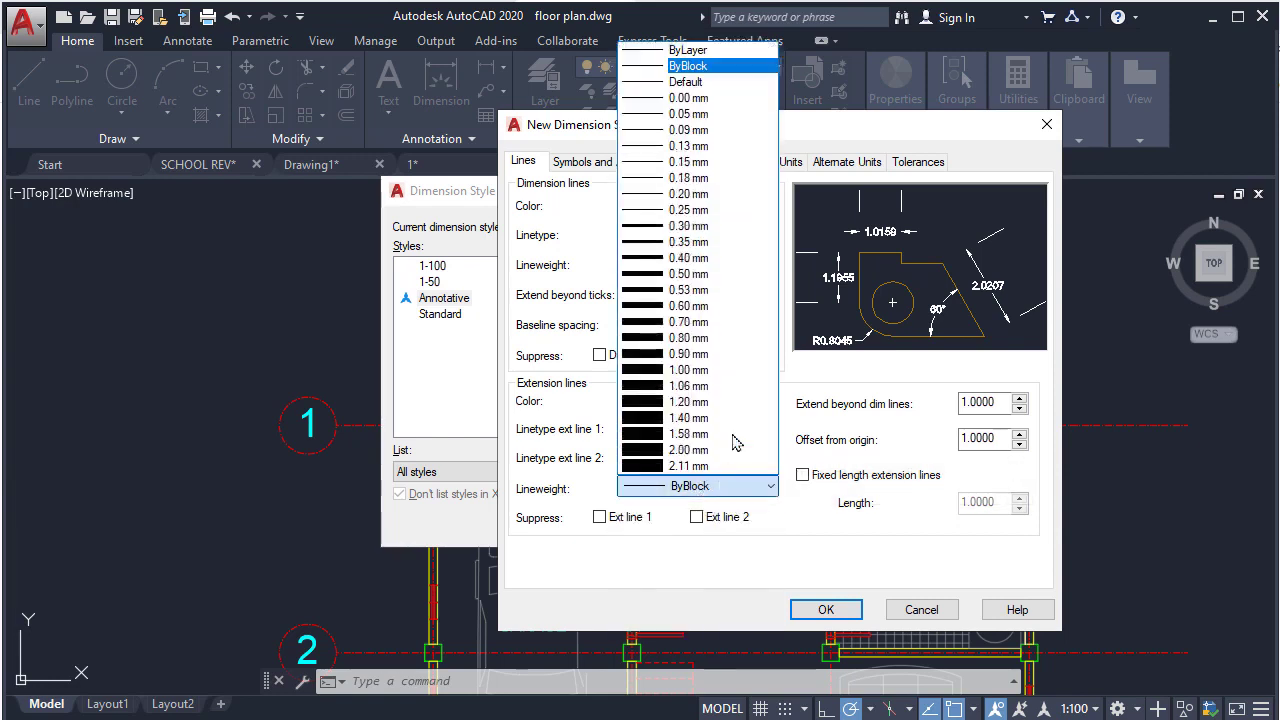
{"action": "left_click", "coordinate": [684, 52]}
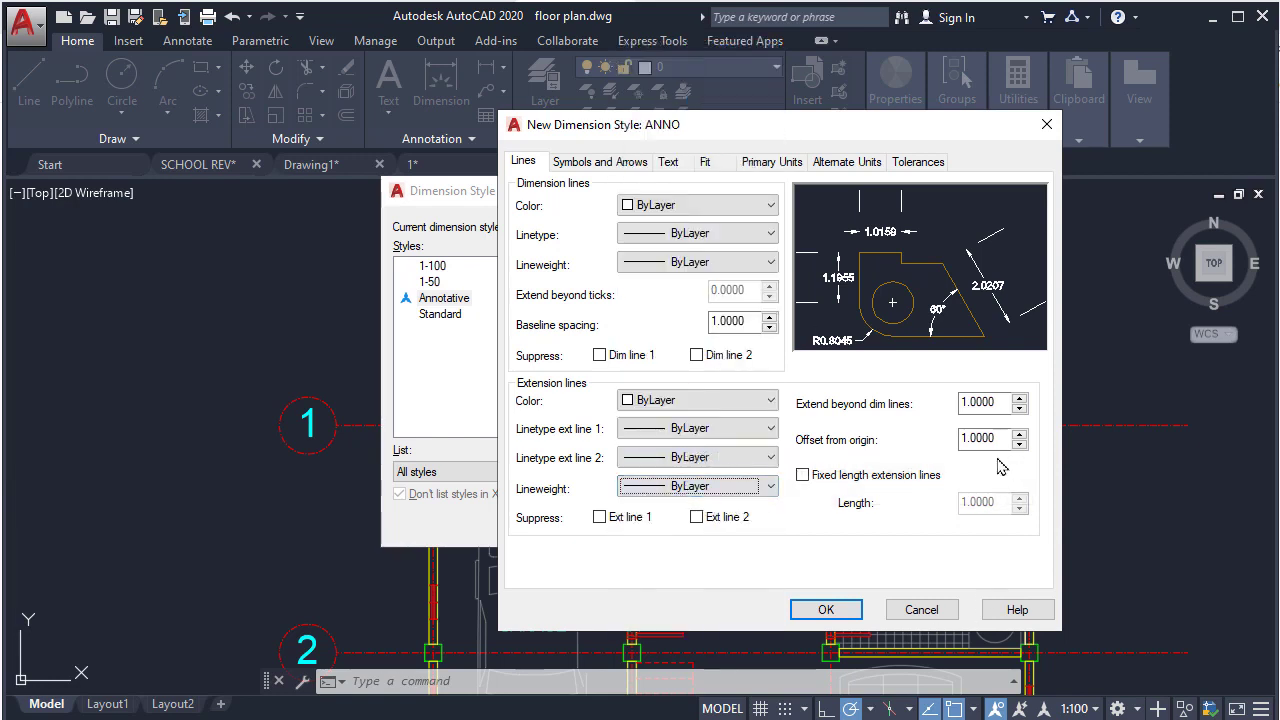
Step: Set the ANNO style's arrow size, dimension break size and center mark size to 1 each
{"action": "left_click", "coordinate": [605, 163]}
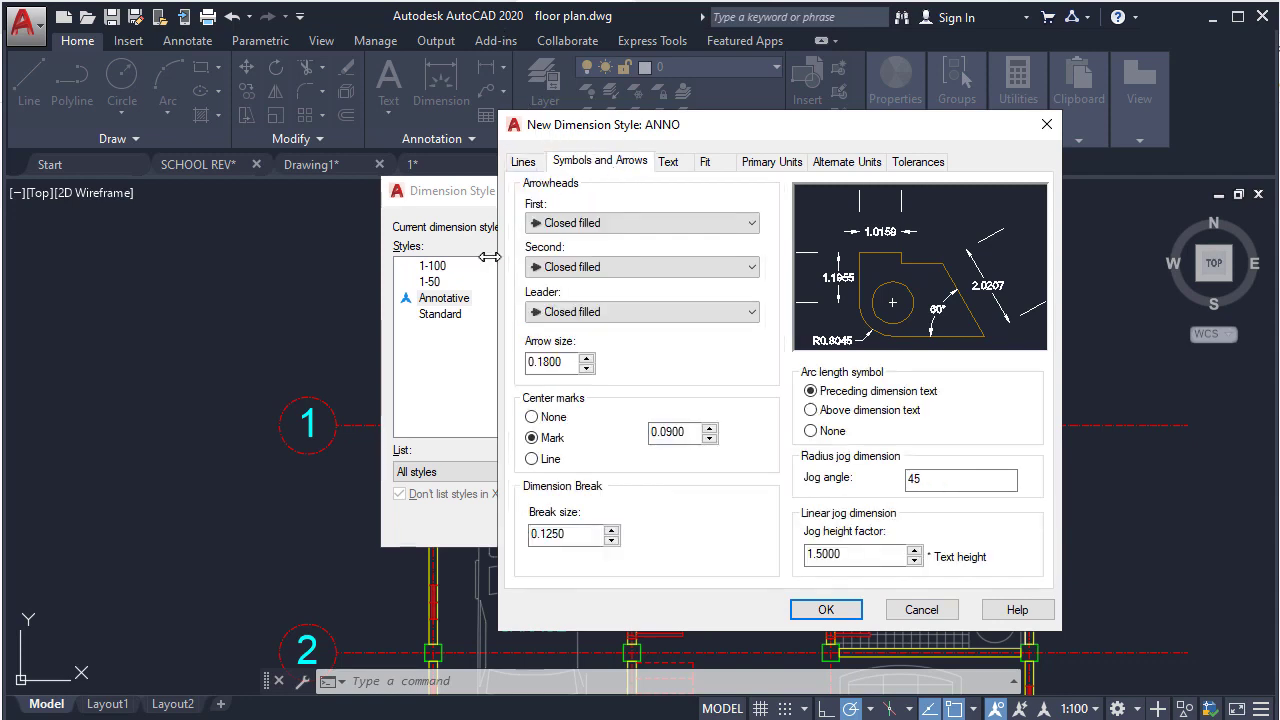
{"action": "double_click", "coordinate": [552, 362]}
{"action": "type", "text": "1"}
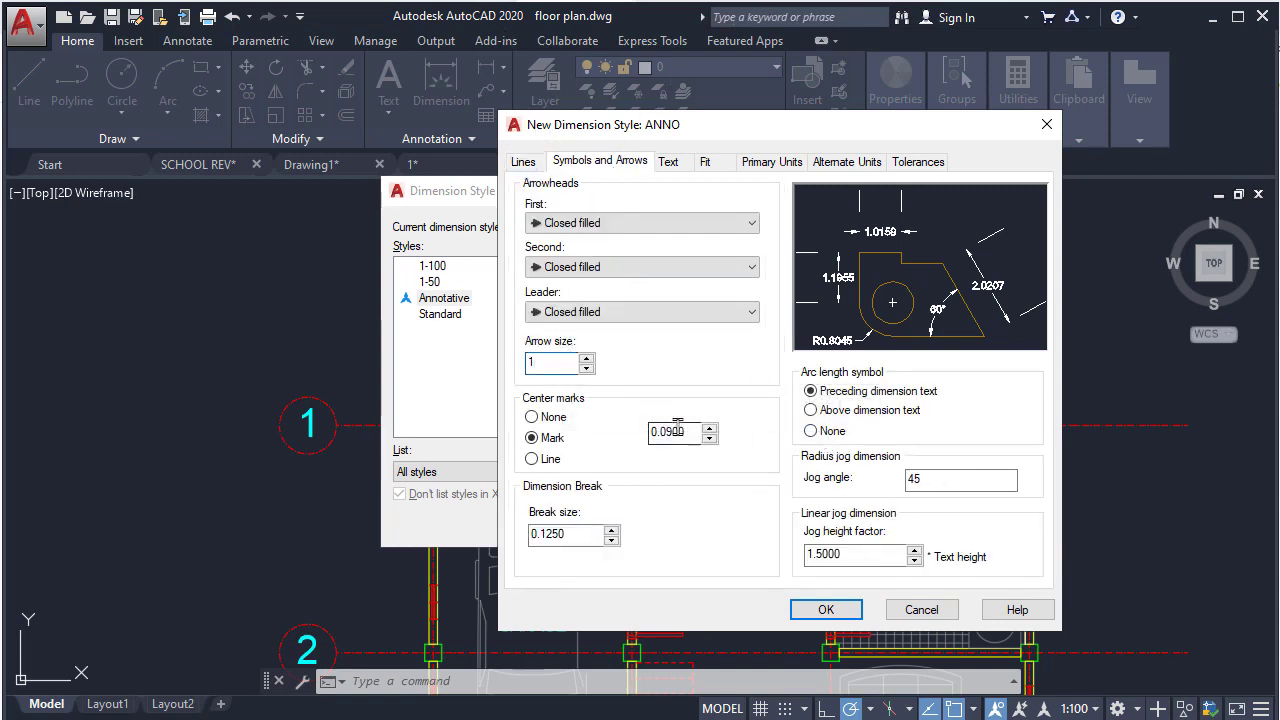
{"action": "double_click", "coordinate": [566, 533]}
{"action": "type", "text": "1"}
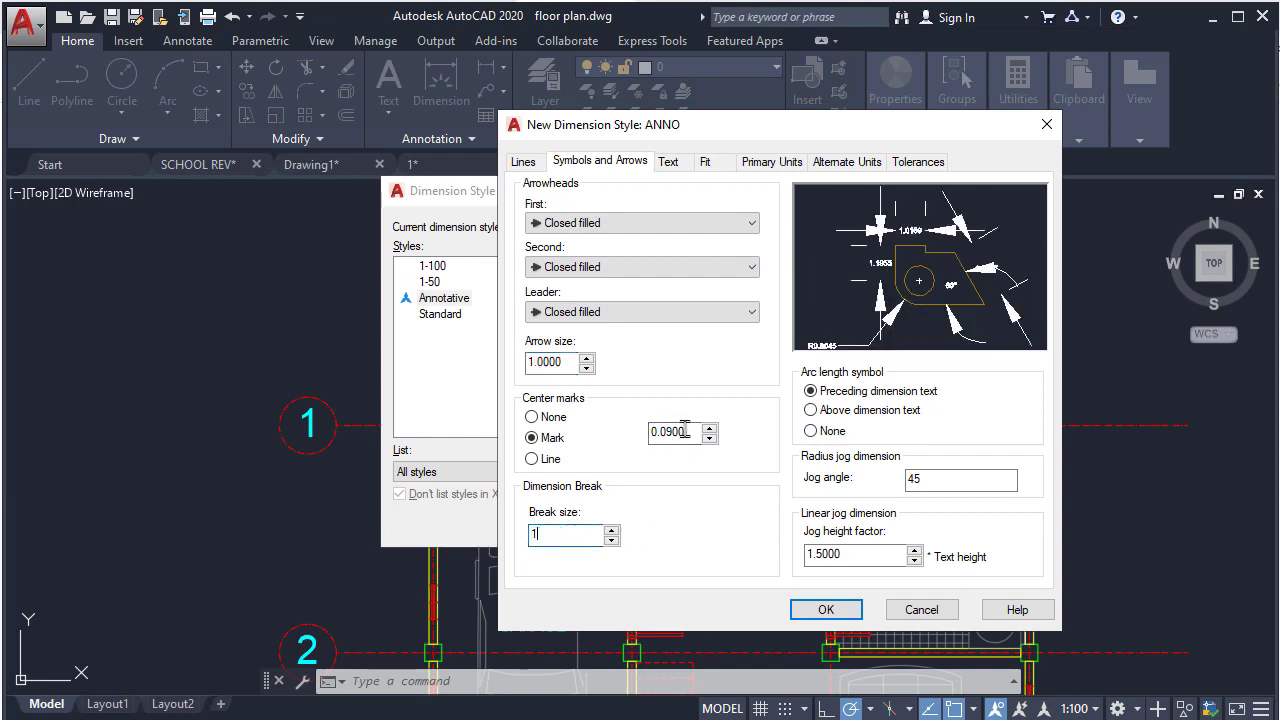
{"action": "double_click", "coordinate": [683, 430]}
{"action": "type", "text": "1"}
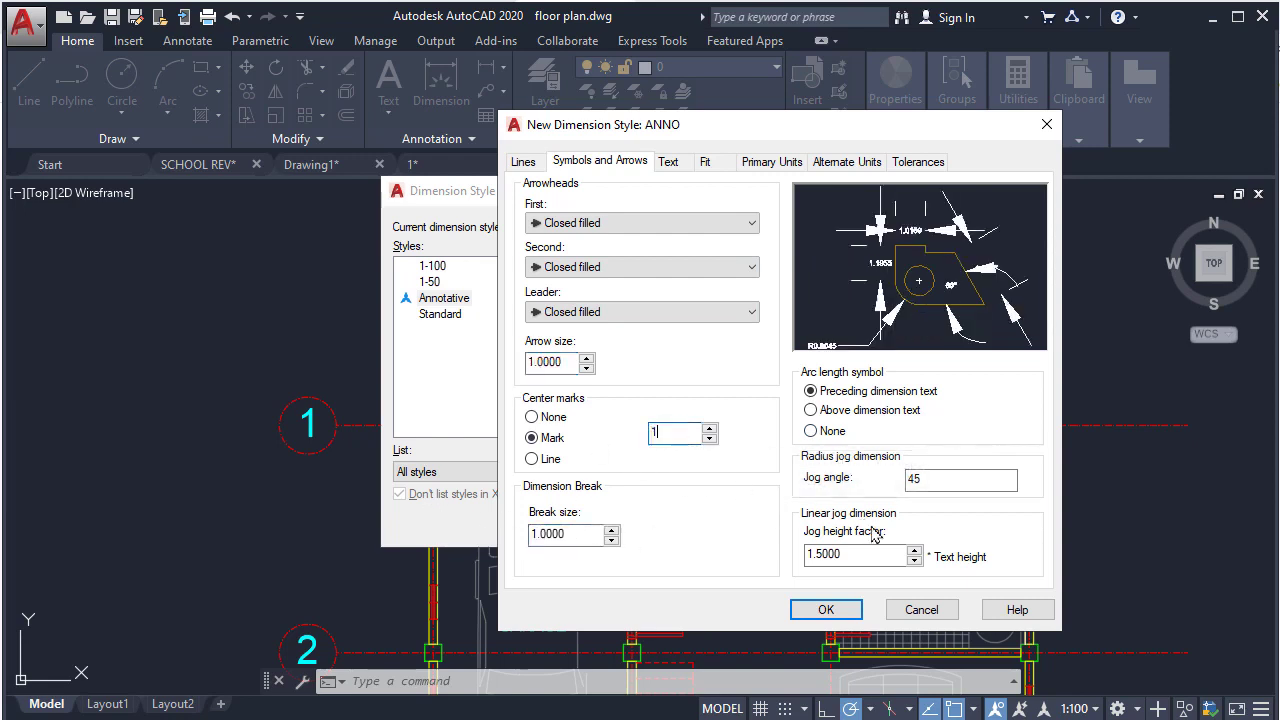
Step: Set the ANNO style's dimension text height to 2 and its text color to Cyan
{"action": "left_click", "coordinate": [666, 162]}
{"action": "double_click", "coordinate": [735, 306]}
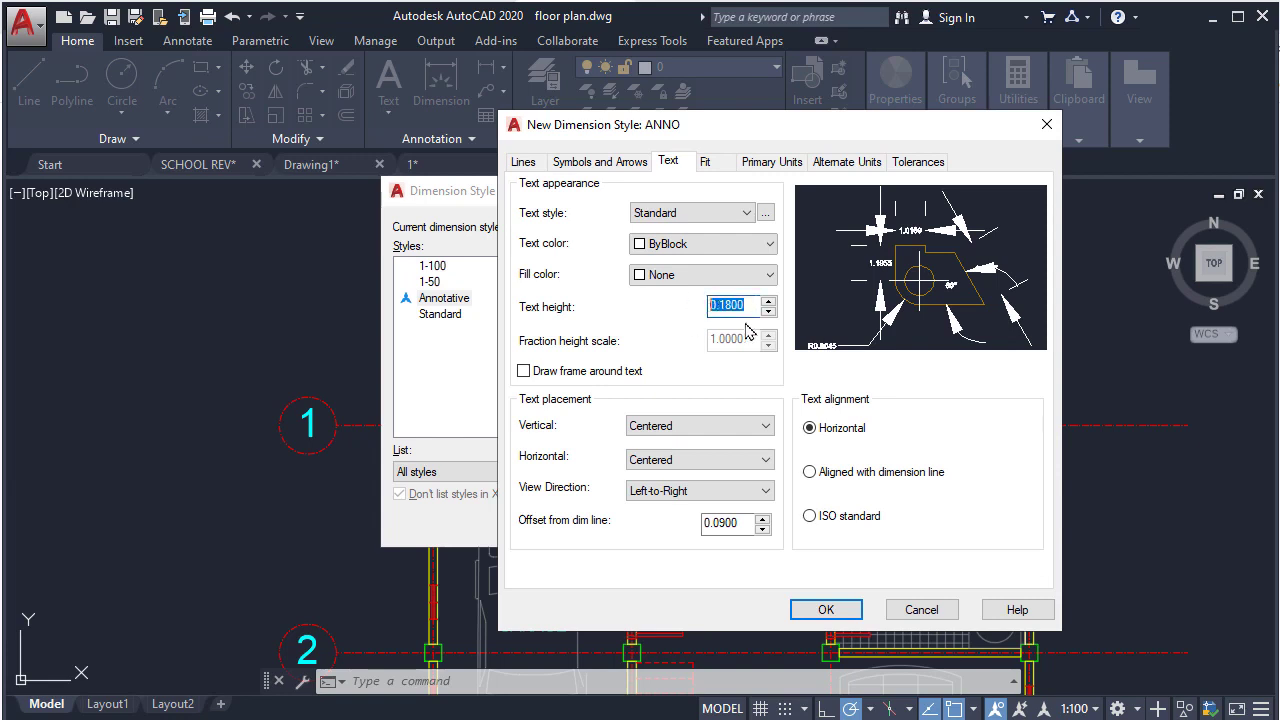
{"action": "type", "text": "2"}
{"action": "left_click", "coordinate": [735, 245]}
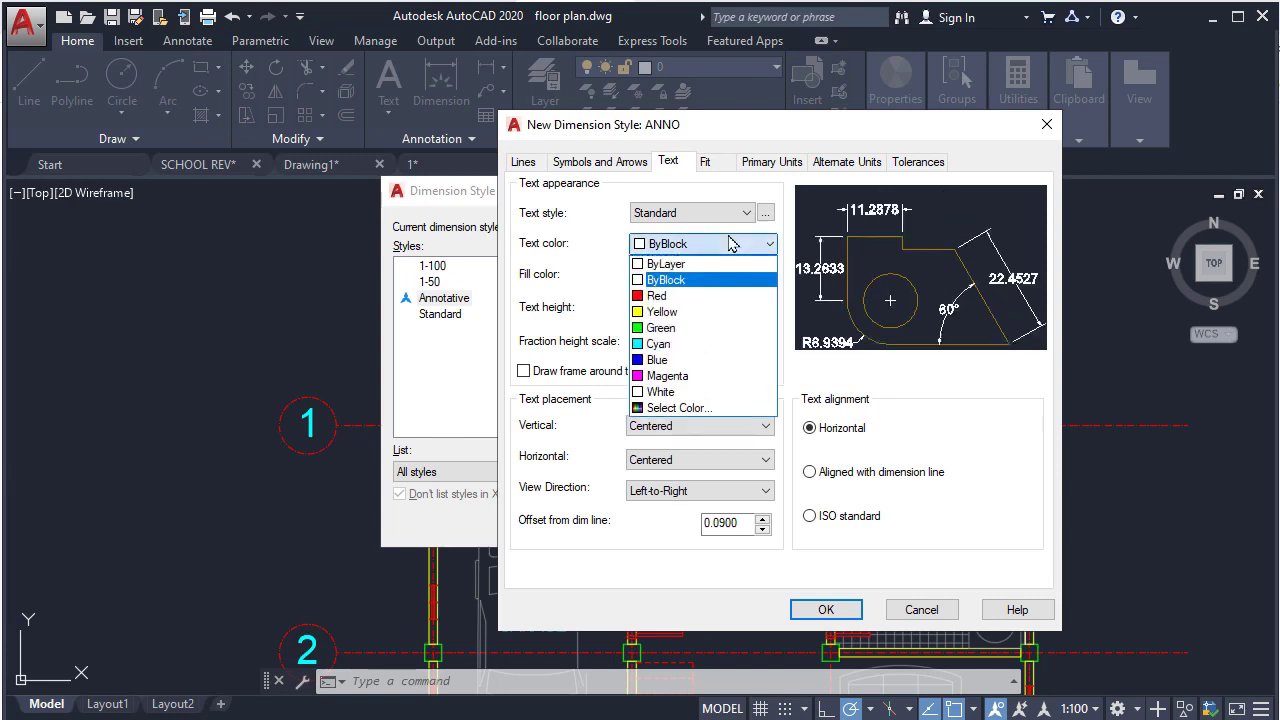
{"action": "left_click", "coordinate": [672, 347]}
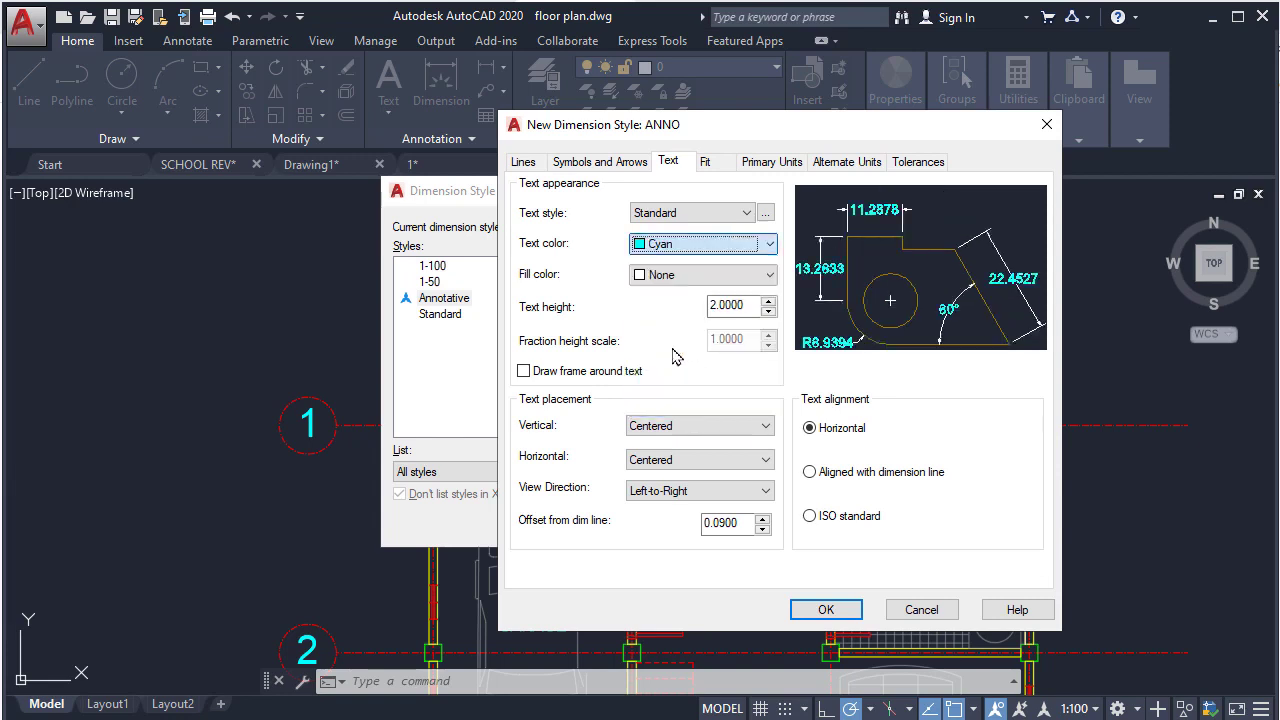
Step: Set the text offset from the dimension line to 1 and align the text with the dimension line
{"action": "double_click", "coordinate": [735, 523]}
{"action": "type", "text": "1"}
{"action": "left_click", "coordinate": [812, 472]}
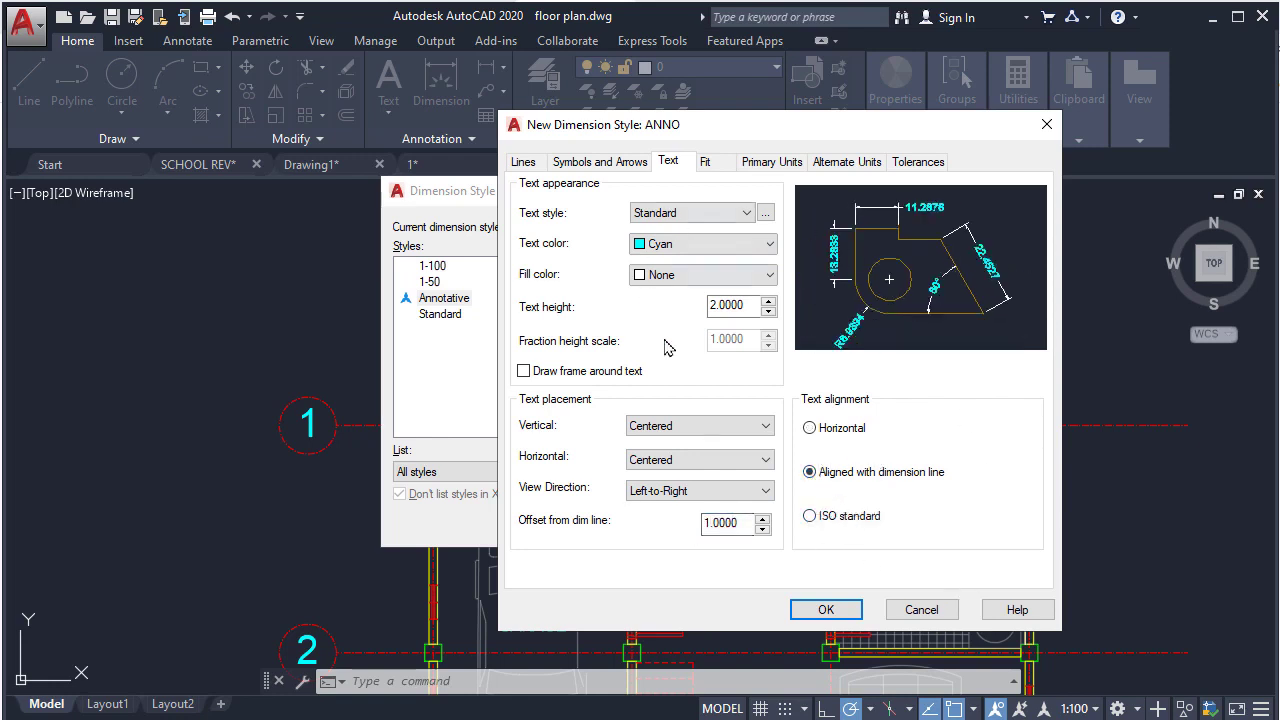
Step: Set the ANNO style's vertical text placement to Above and review its annotative scaling option in the fit settings
{"action": "left_click", "coordinate": [716, 461]}
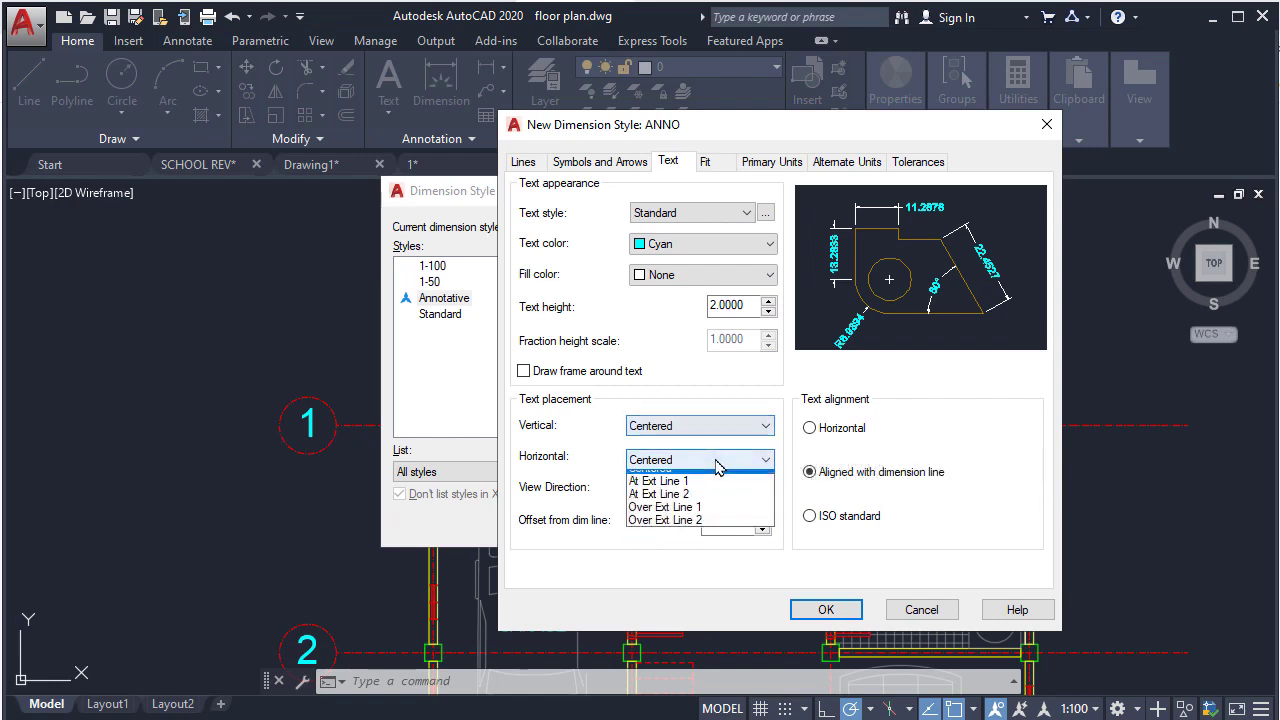
{"action": "left_click", "coordinate": [680, 428]}
{"action": "left_click", "coordinate": [680, 428]}
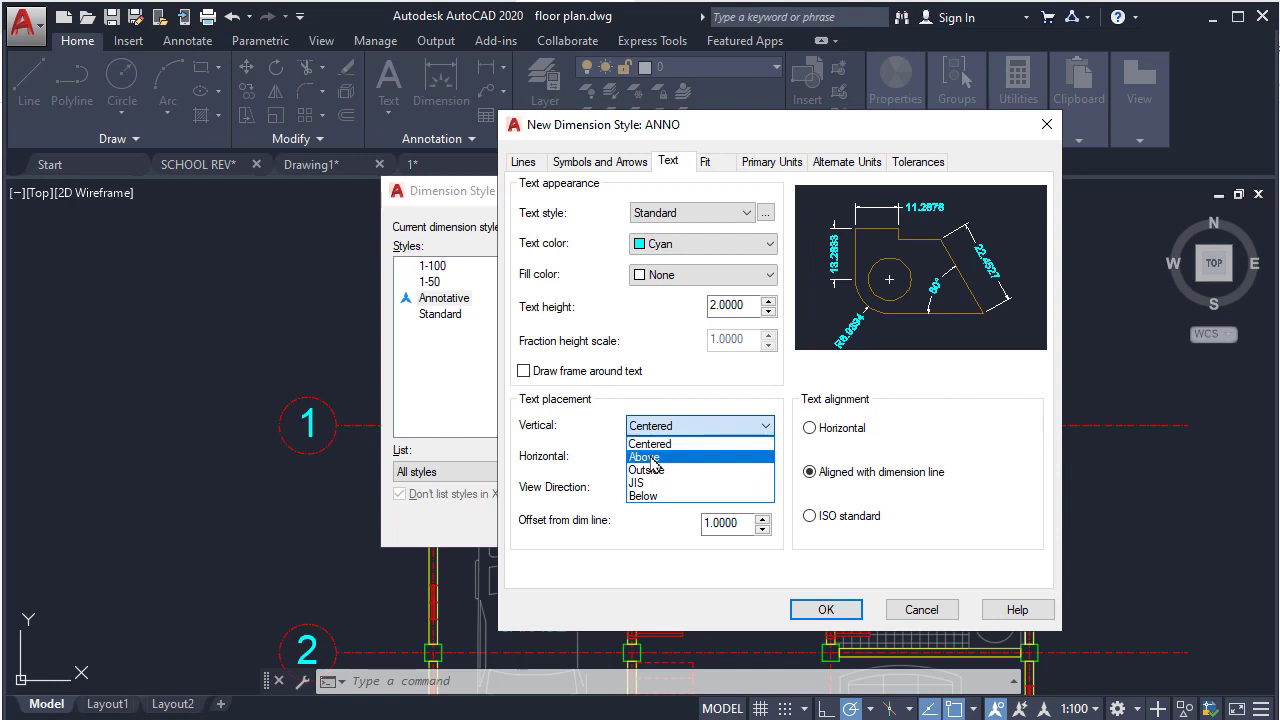
{"action": "left_click", "coordinate": [652, 463]}
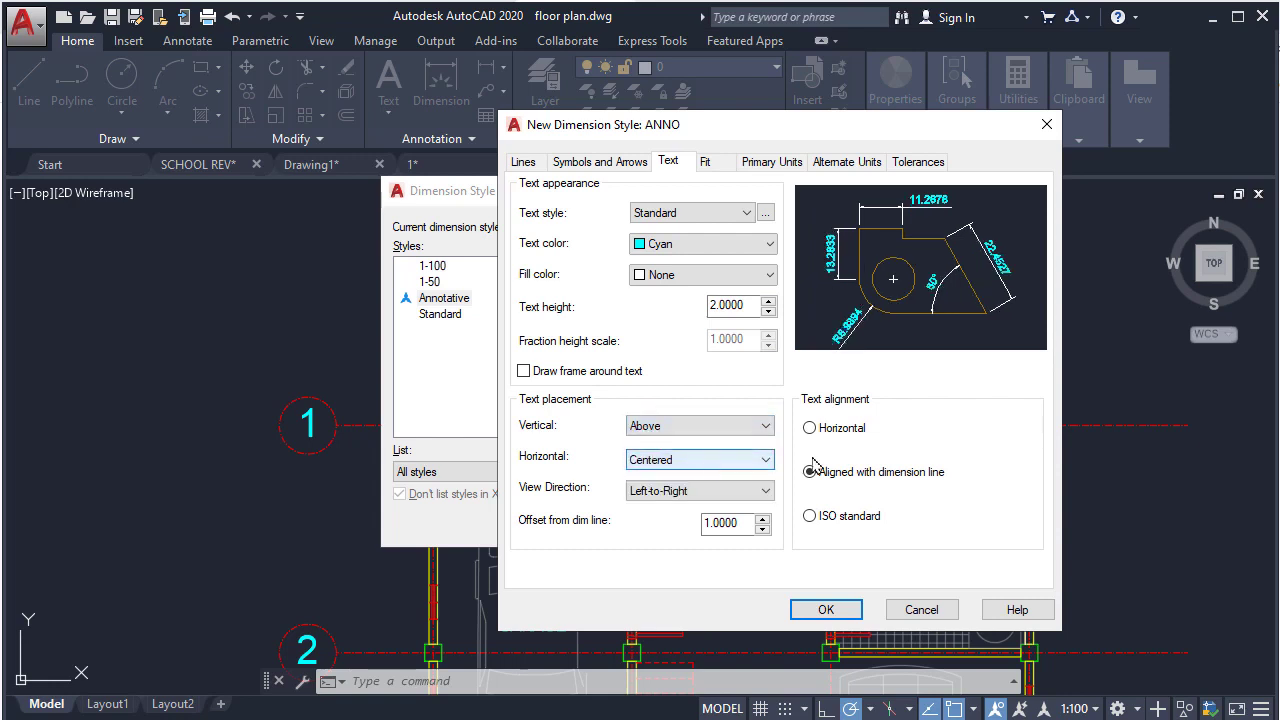
{"action": "left_click", "coordinate": [712, 163]}
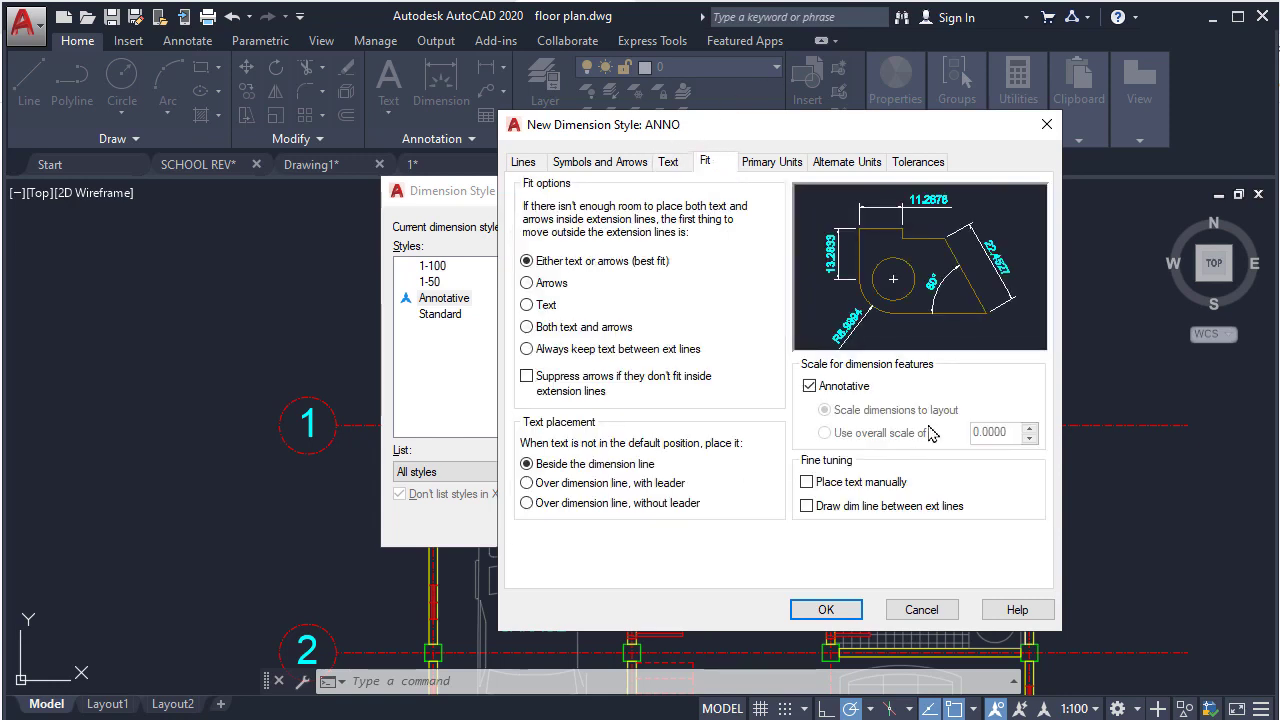
{"action": "left_click", "coordinate": [808, 385]}
Step: Set the ANNO style's linear dimension precision to 0, save the style and close the style manager
{"action": "left_click", "coordinate": [771, 164]}
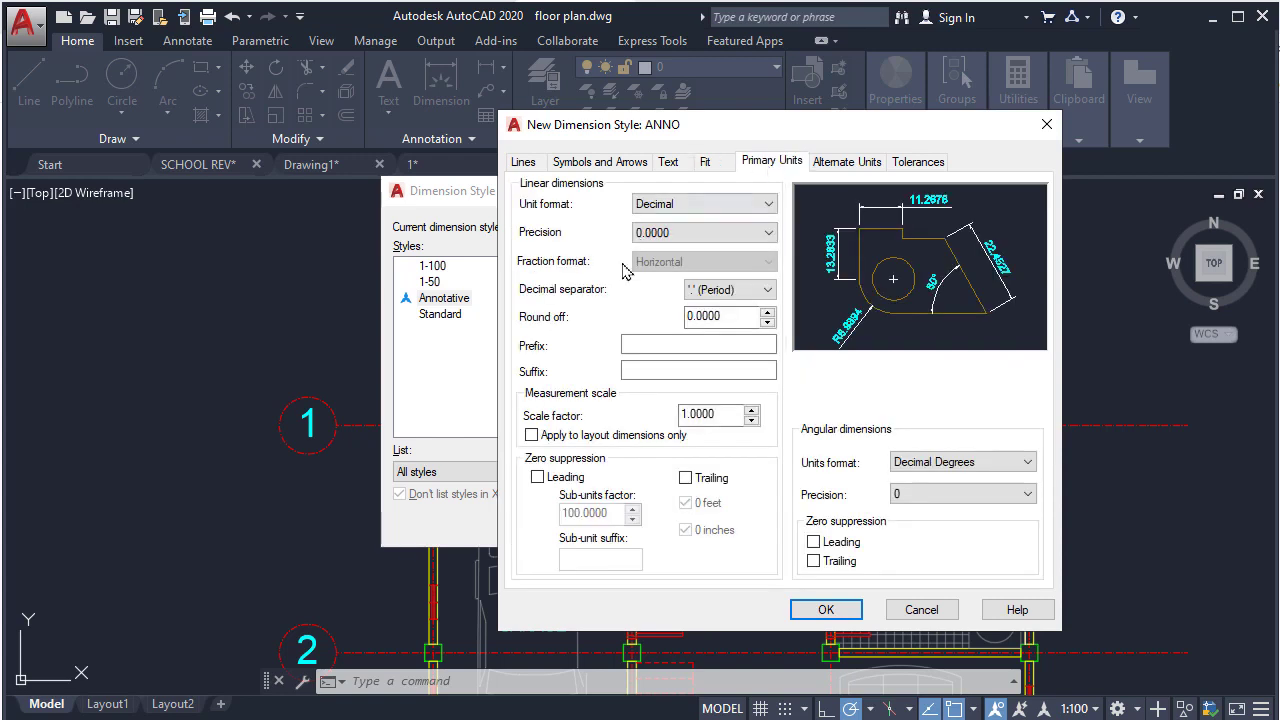
{"action": "left_click", "coordinate": [690, 233]}
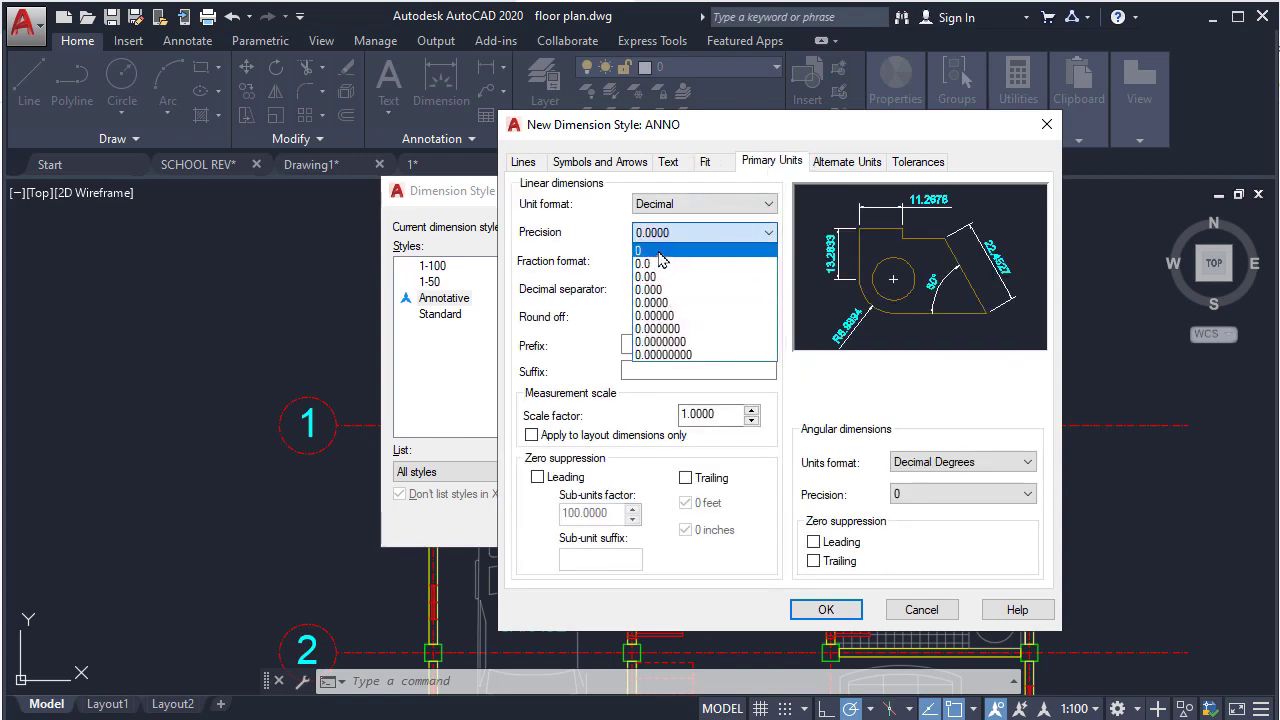
{"action": "left_click", "coordinate": [659, 251]}
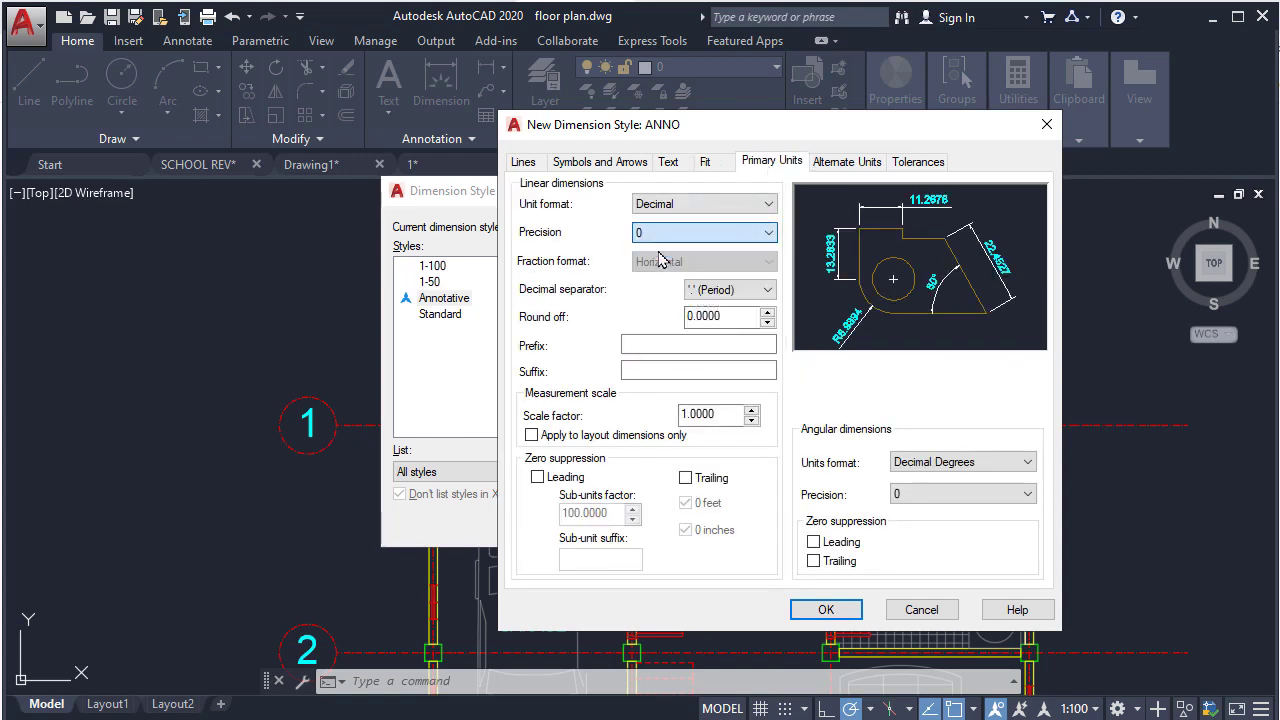
{"action": "left_click", "coordinate": [834, 164]}
{"action": "left_click", "coordinate": [916, 166]}
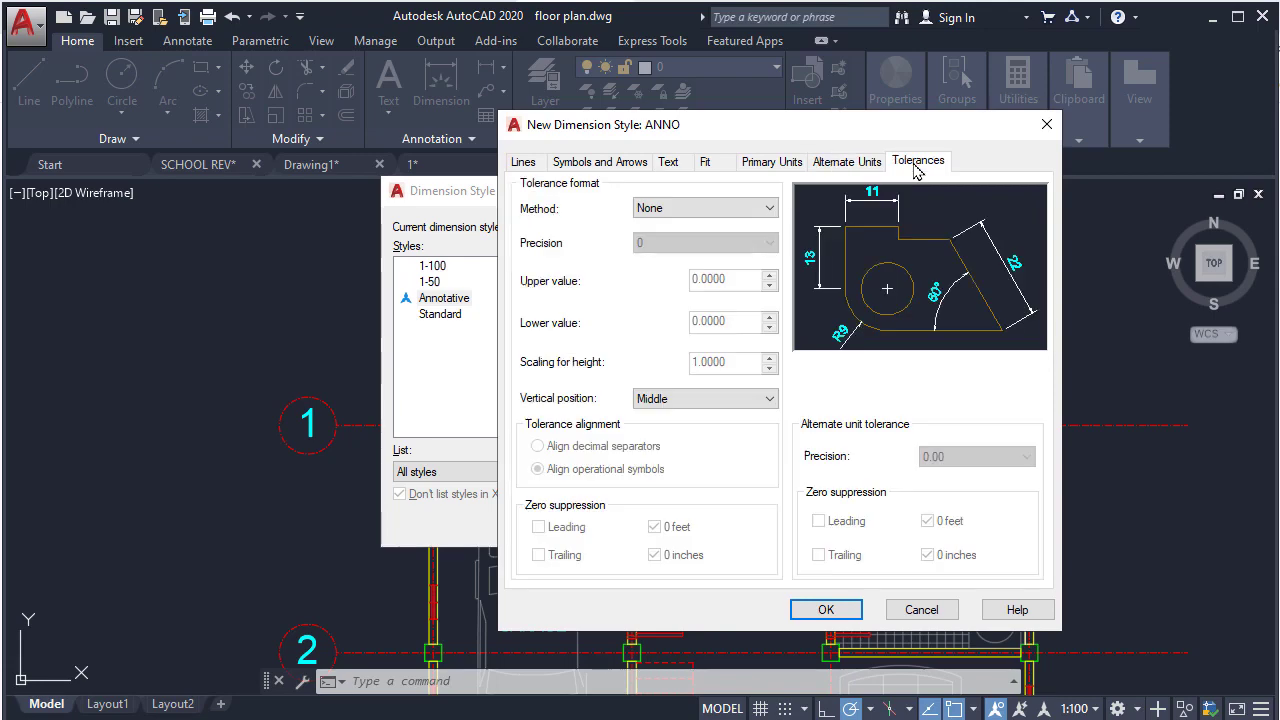
{"action": "left_click", "coordinate": [828, 611]}
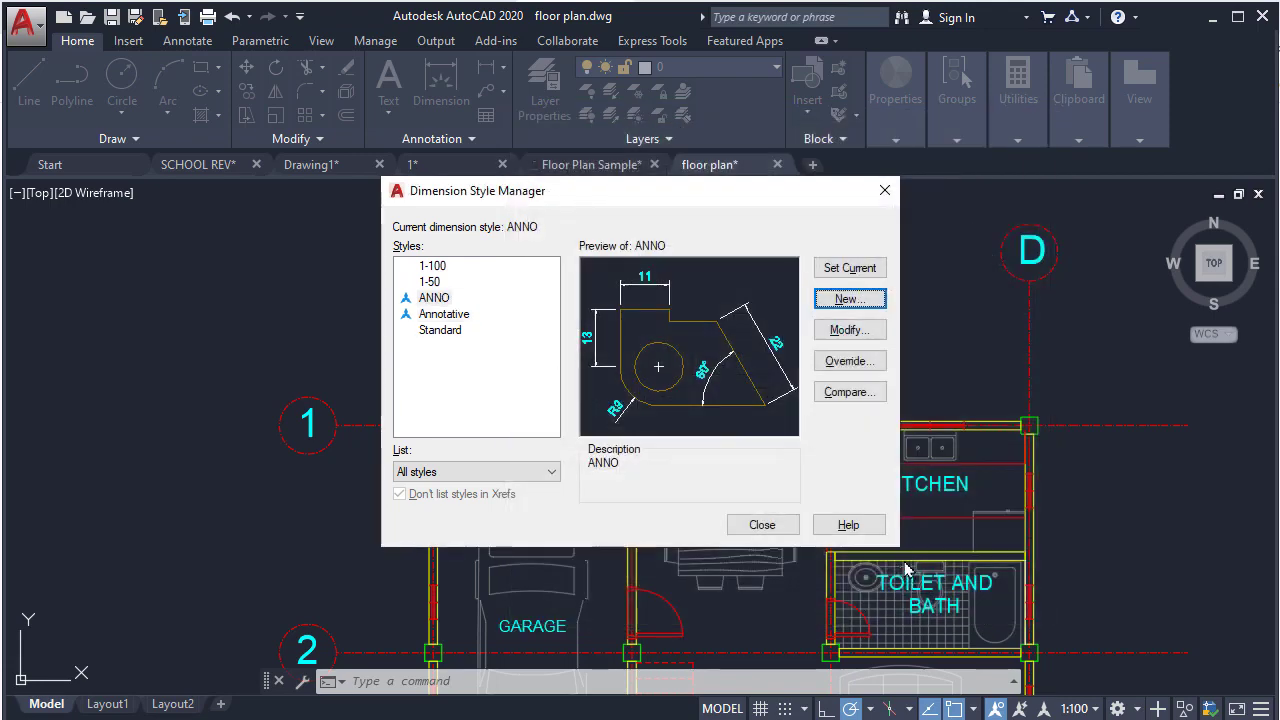
{"action": "left_click", "coordinate": [762, 525]}
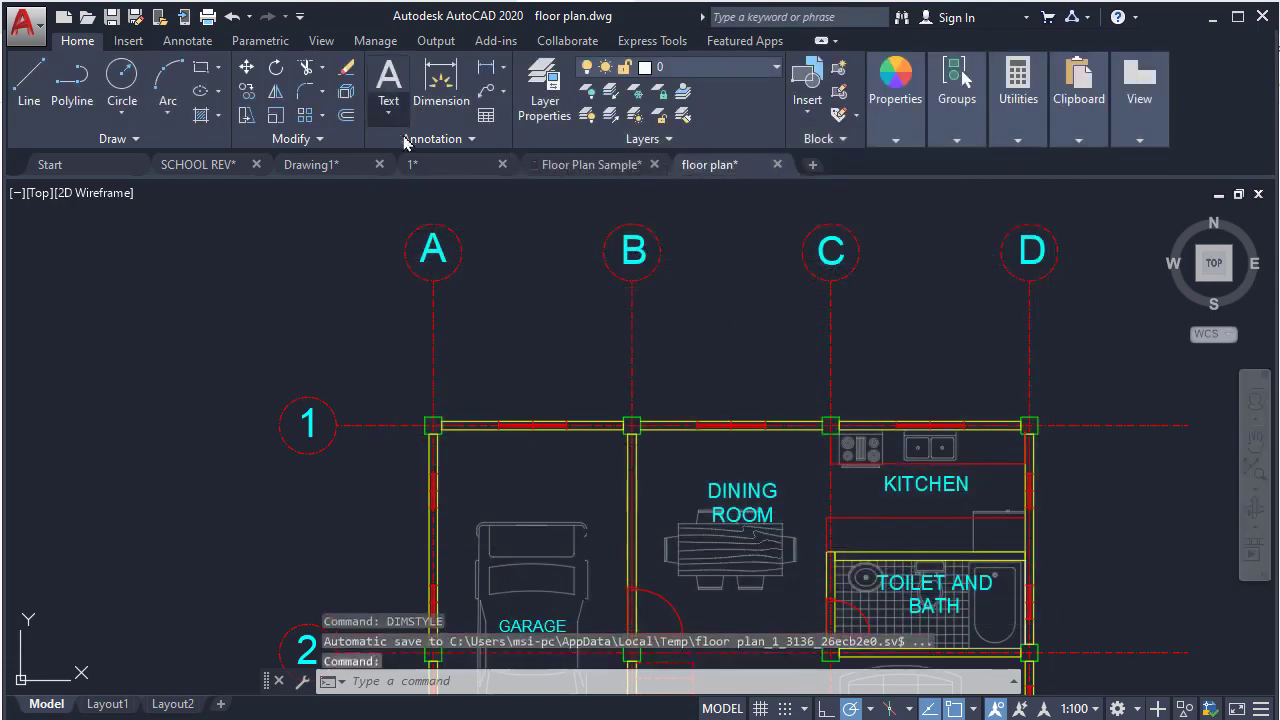
Step: Make ANNO the current dimension style
{"action": "left_click", "coordinate": [463, 143]}
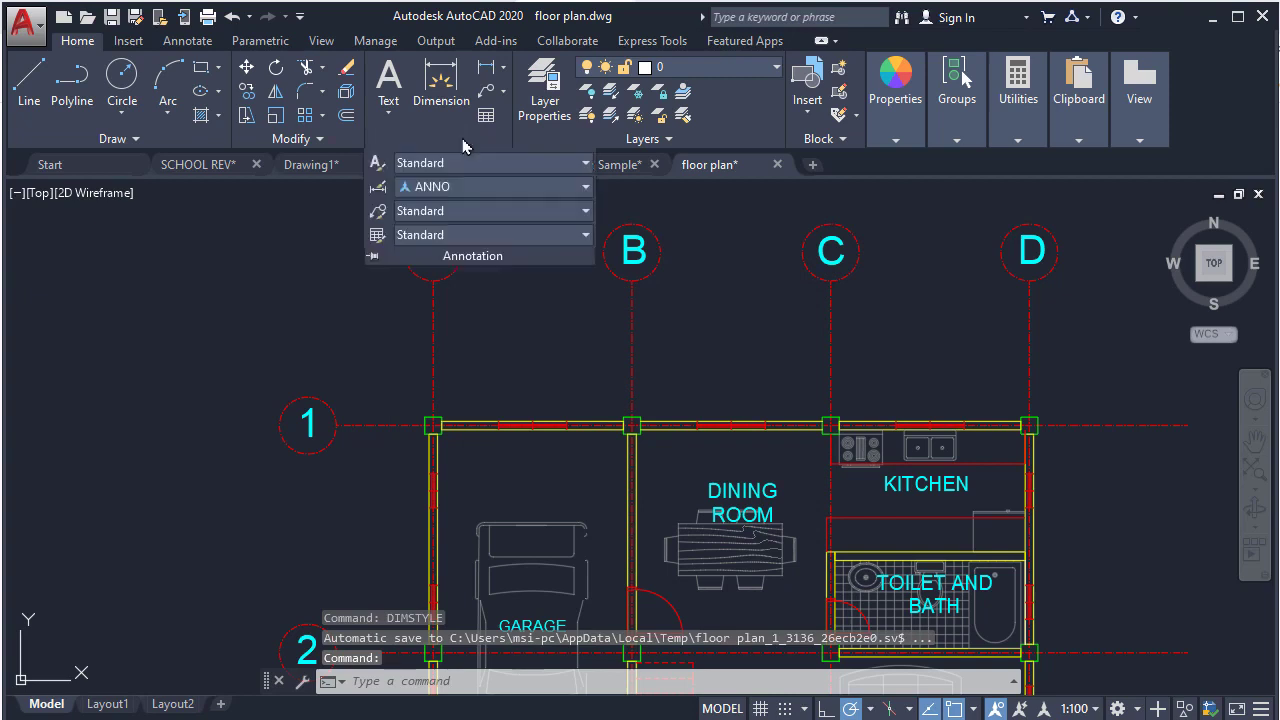
{"action": "left_click", "coordinate": [481, 187]}
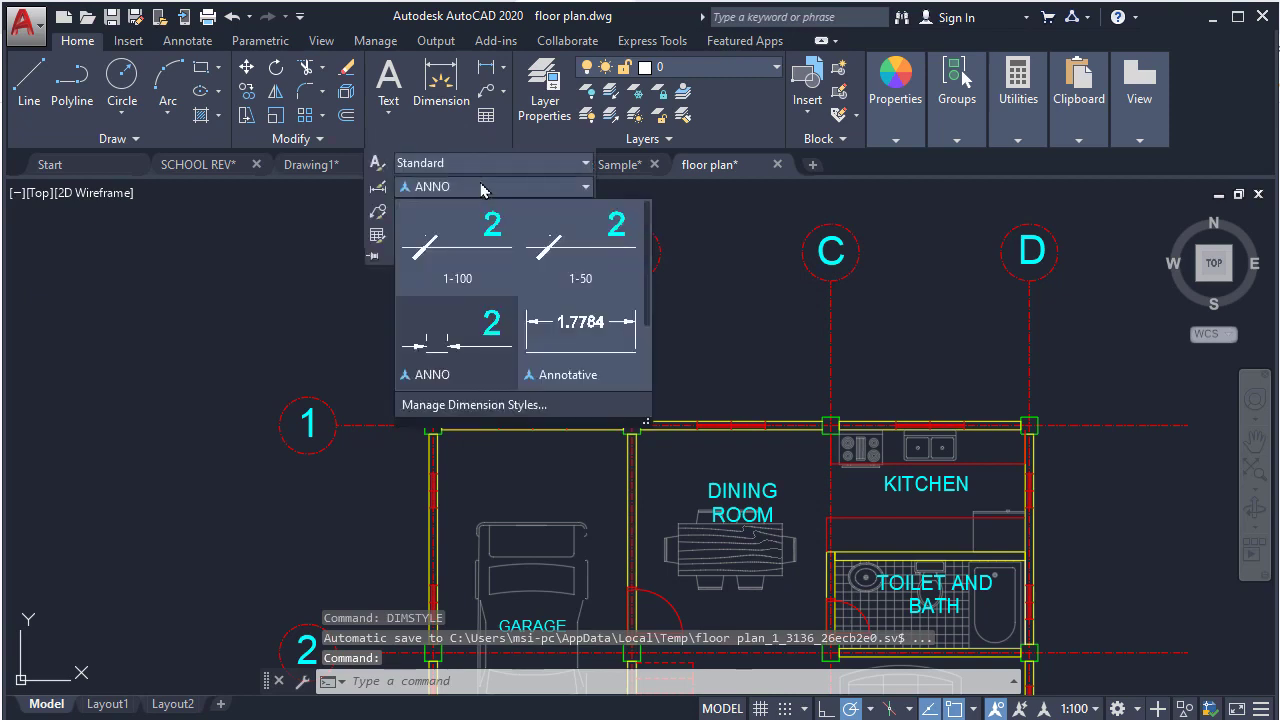
{"action": "left_click", "coordinate": [460, 364]}
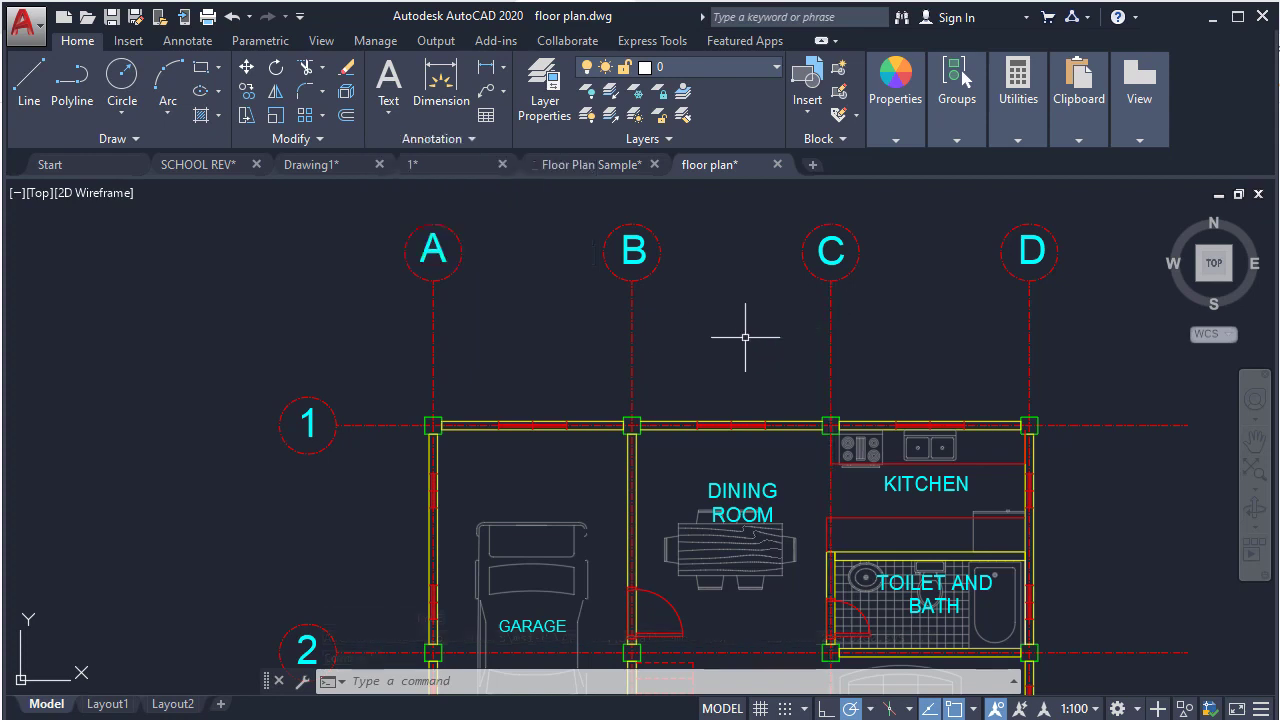
{"action": "middle_click_drag", "start_coordinate": [774, 352], "coordinate": [726, 360]}
{"action": "key", "text": "Escape"}
{"action": "key", "text": "Escape"}
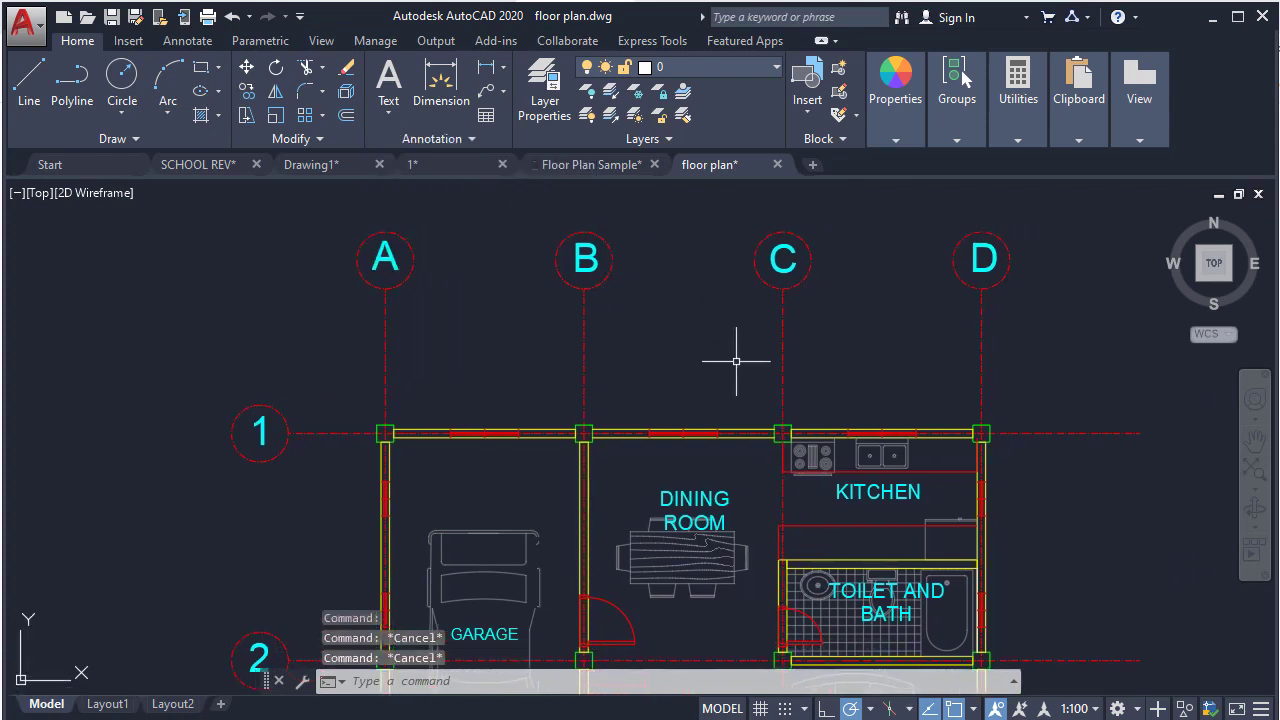
Step: Add a linear dimension between the columns on grid lines A and B, above the garage's outer wall
{"action": "left_click", "coordinate": [1077, 709]}
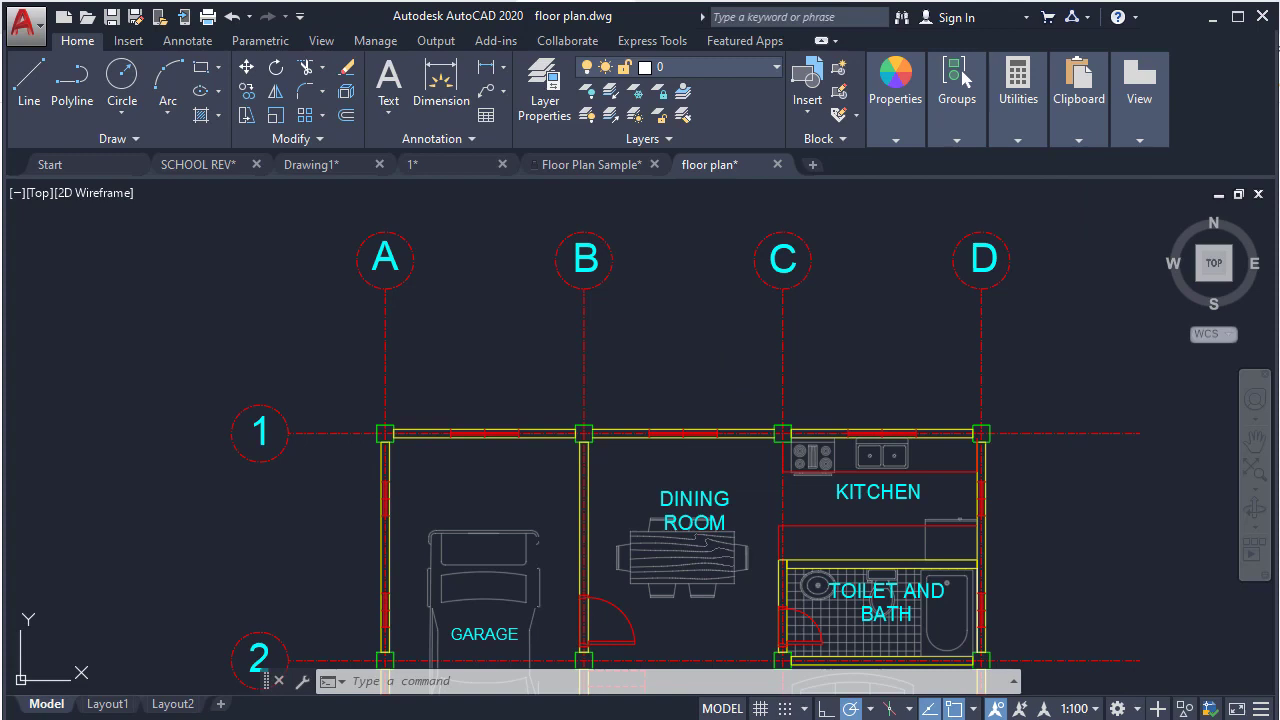
{"action": "key", "text": "Escape"}
{"action": "key", "text": "Escape"}
{"action": "type", "text": "DIMLI"}
{"action": "key", "text": "Return"}
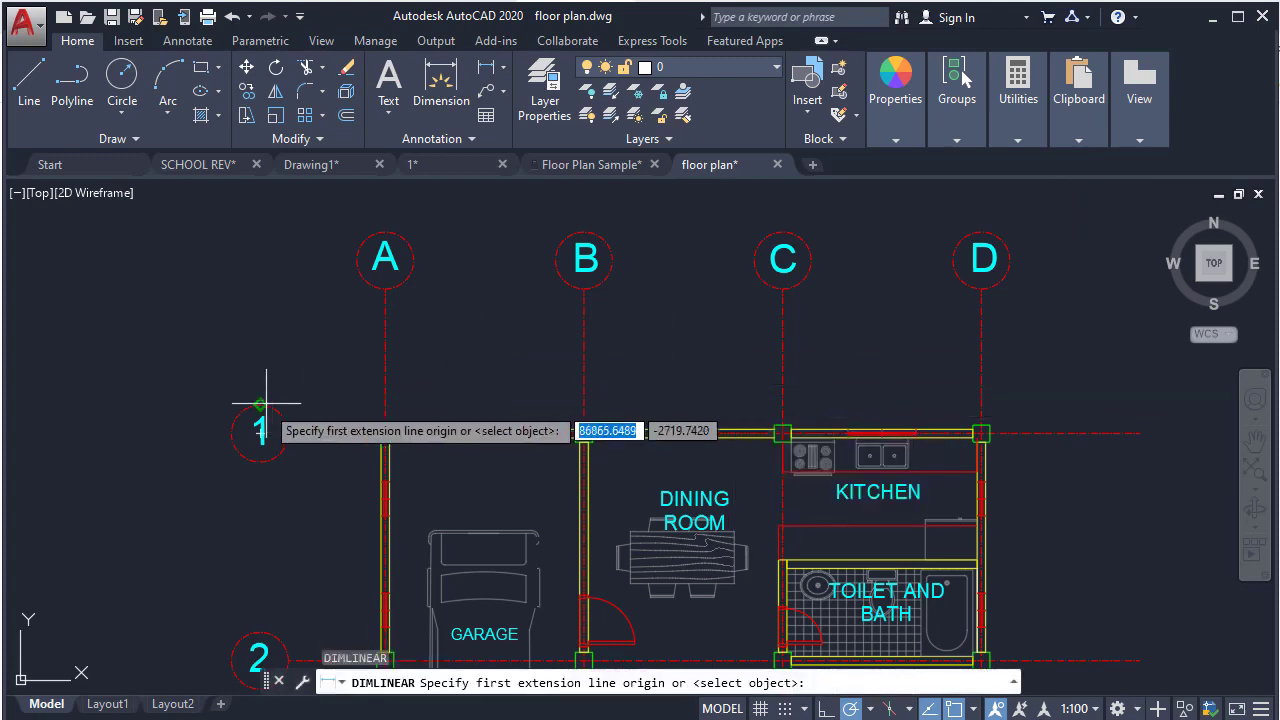
{"action": "scroll", "coordinate": [440, 400], "scroll_direction": "up", "scroll_amount": 4}
{"action": "left_click", "coordinate": [196, 425]}
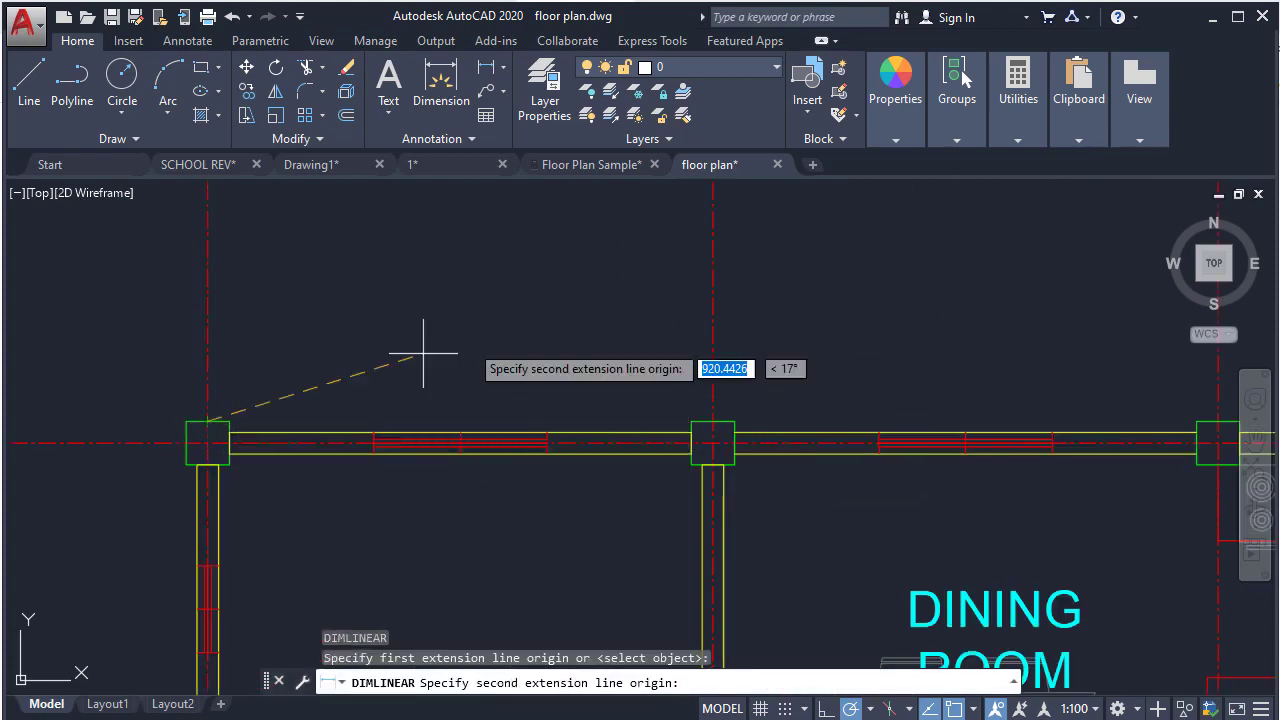
{"action": "left_click", "coordinate": [710, 422]}
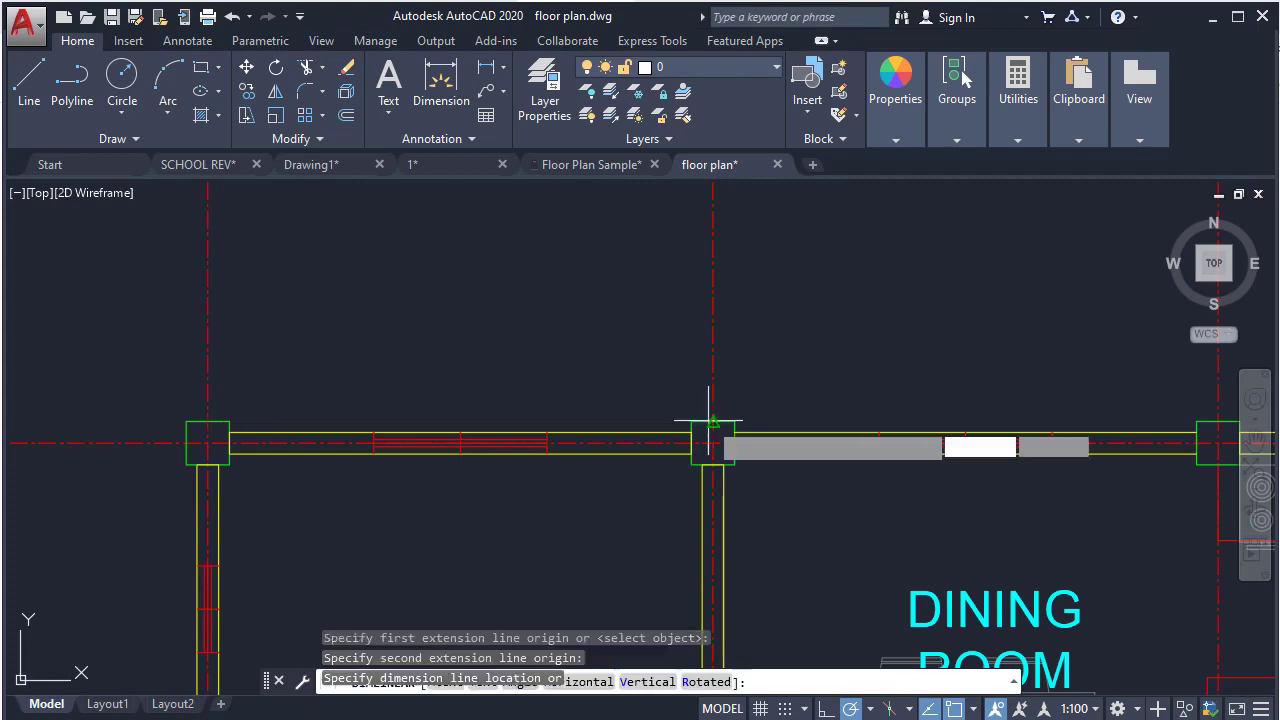
{"action": "left_click", "coordinate": [590, 262]}
Step: Change the drawing's annotation scale to 1:50
{"action": "mouse_move", "coordinate": [509, 316]}
{"action": "middle_mouse_down"}
{"action": "mouse_move", "coordinate": [596, 420]}
{"action": "mouse_move", "coordinate": [480, 329]}
{"action": "middle_mouse_up"}
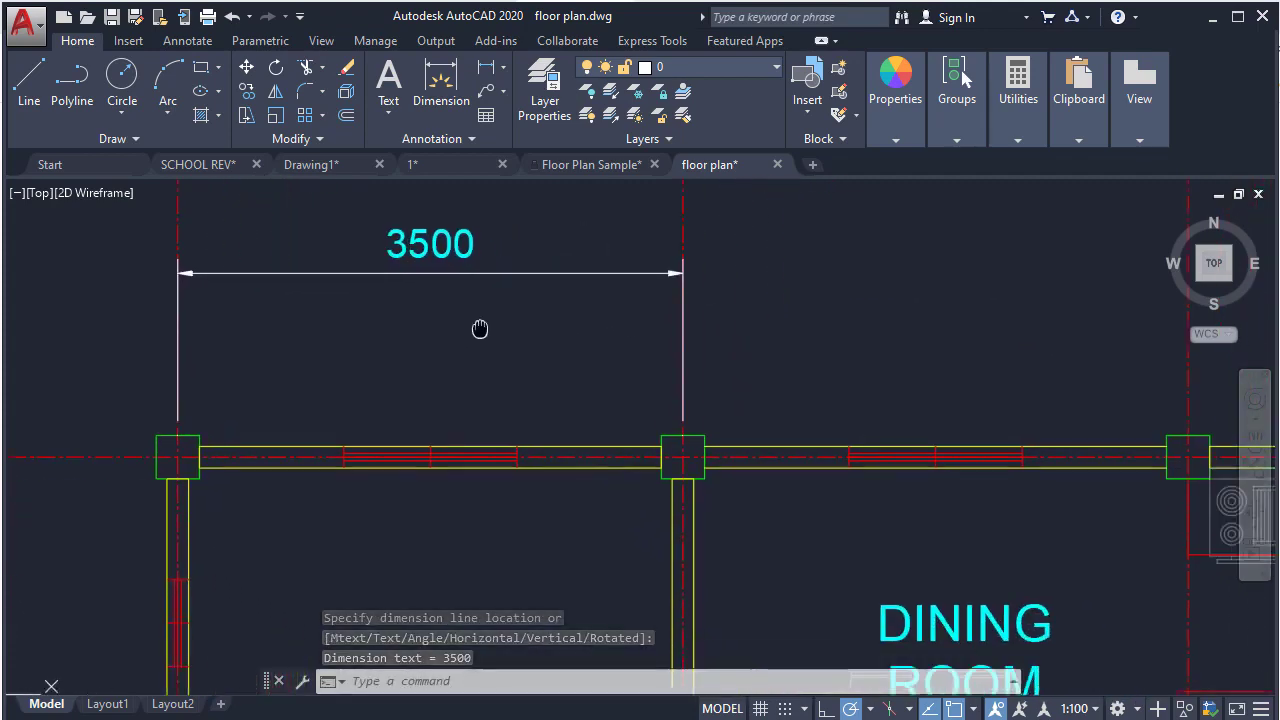
{"action": "scroll", "coordinate": [480, 329], "scroll_direction": "down", "scroll_amount": 2}
{"action": "left_click", "coordinate": [1074, 708]}
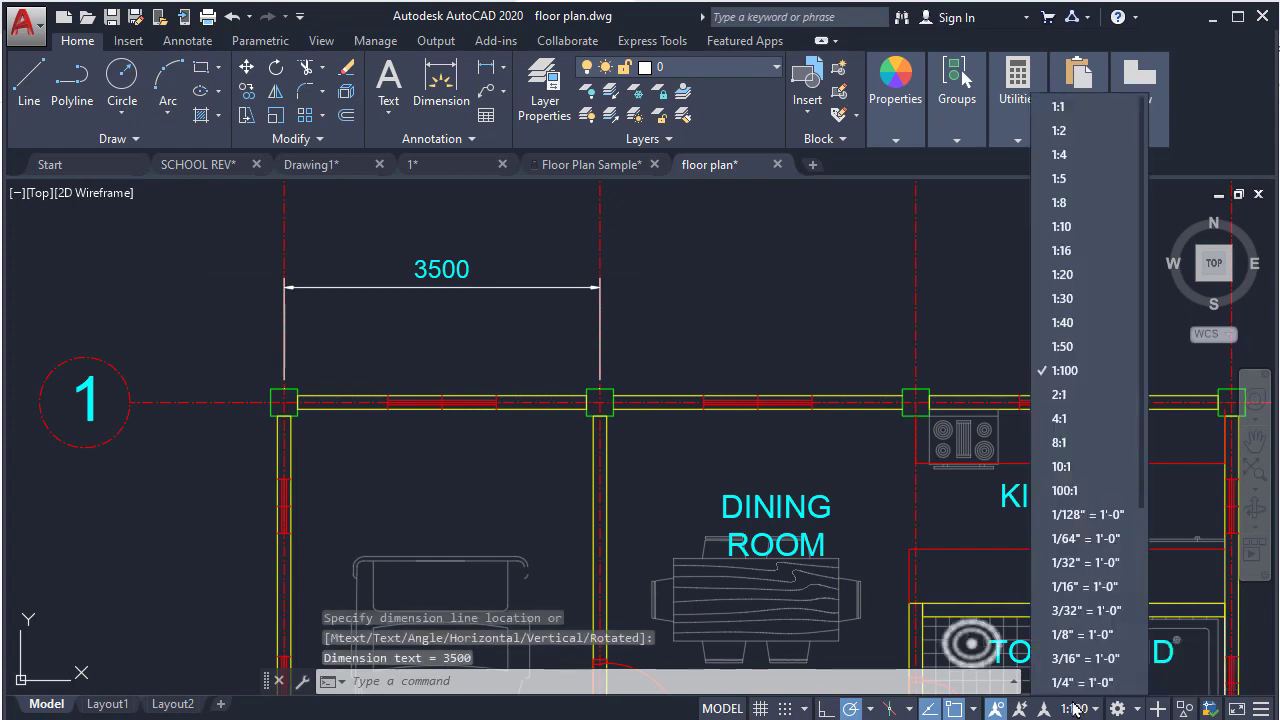
{"action": "left_click", "coordinate": [1086, 346]}
{"action": "middle_click_drag", "start_coordinate": [783, 324], "coordinate": [751, 349]}
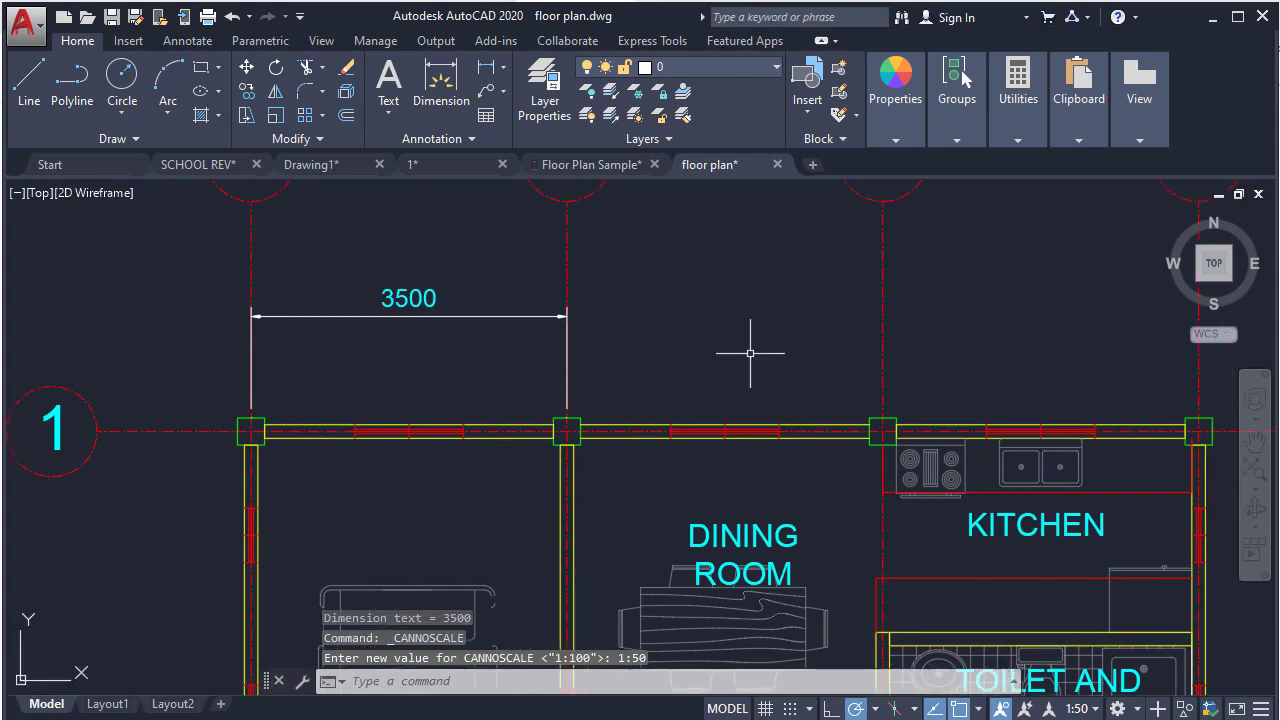
{"action": "key", "text": "Escape"}
{"action": "key", "text": "Escape"}
{"action": "key", "text": "Escape"}
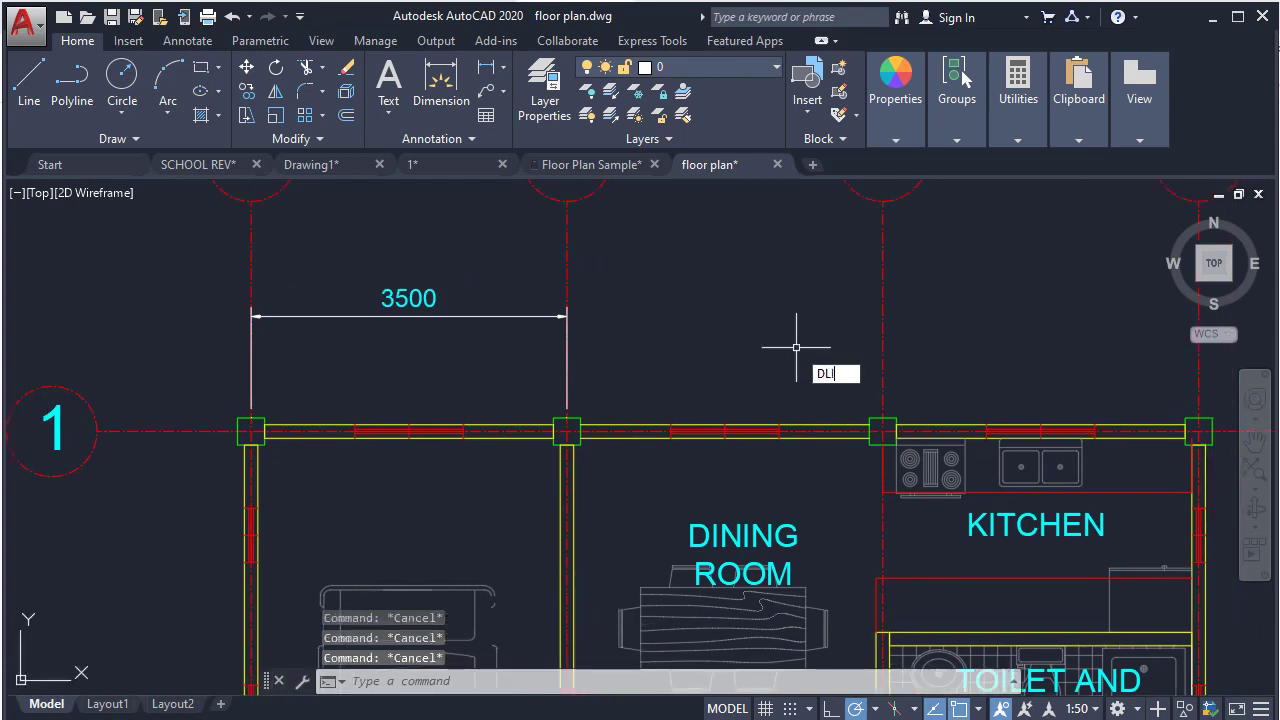
Step: Add a linear dimension between columns B and C above the dining room and compare its text size with the A–B dimension
{"action": "key", "text": "Return"}
{"action": "left_click", "coordinate": [567, 420]}
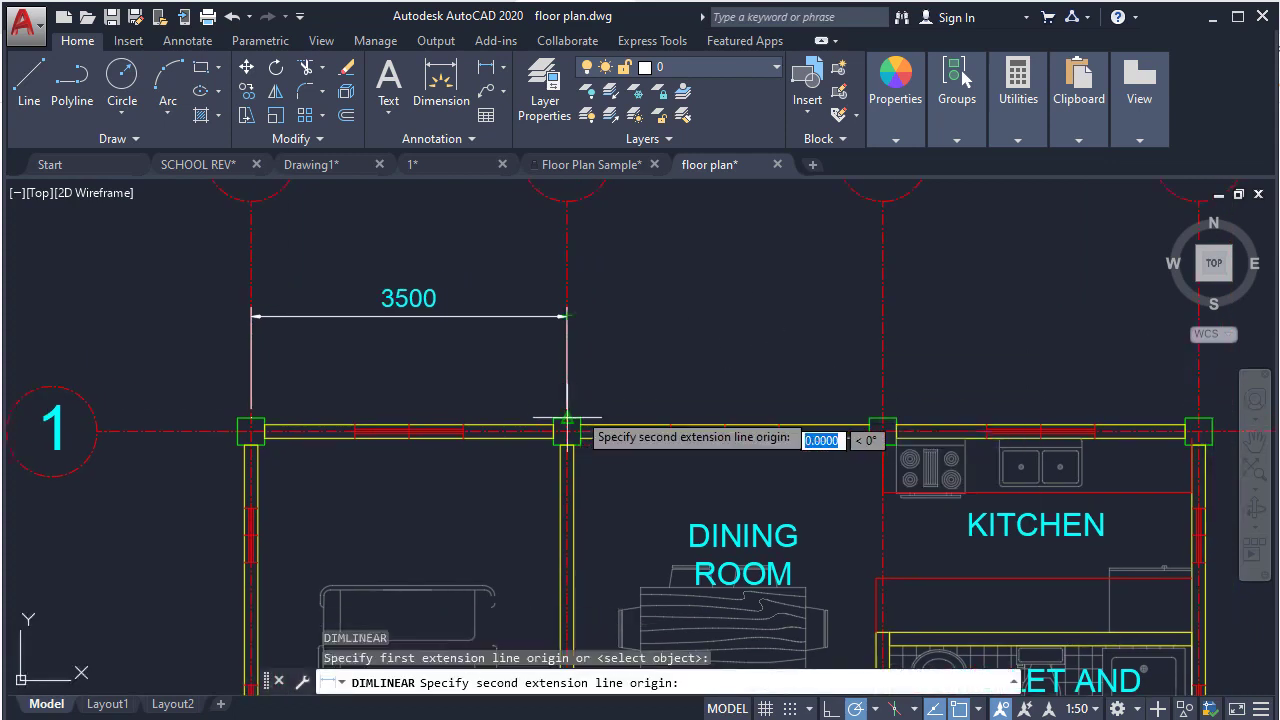
{"action": "left_click", "coordinate": [882, 431]}
{"action": "scroll", "coordinate": [596, 297], "scroll_direction": "up", "scroll_amount": 2}
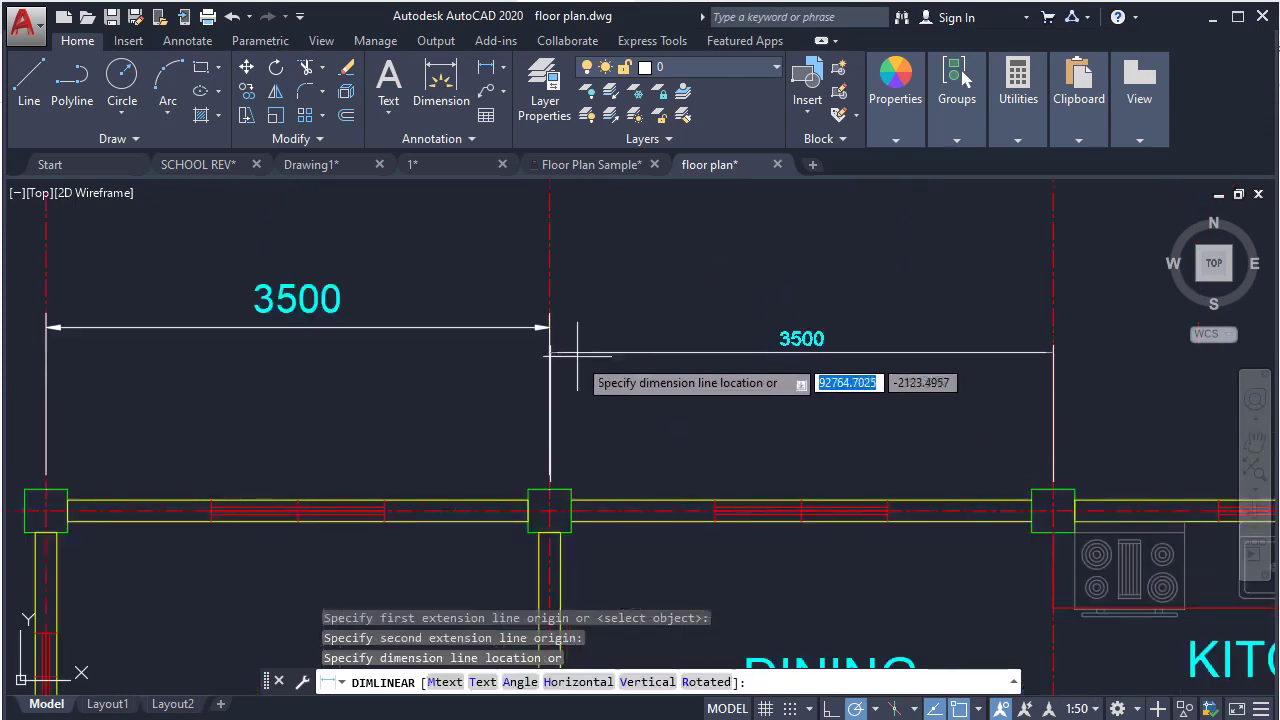
{"action": "left_click", "coordinate": [587, 389]}
{"action": "scroll", "coordinate": [774, 353], "scroll_direction": "up", "scroll_amount": 2}
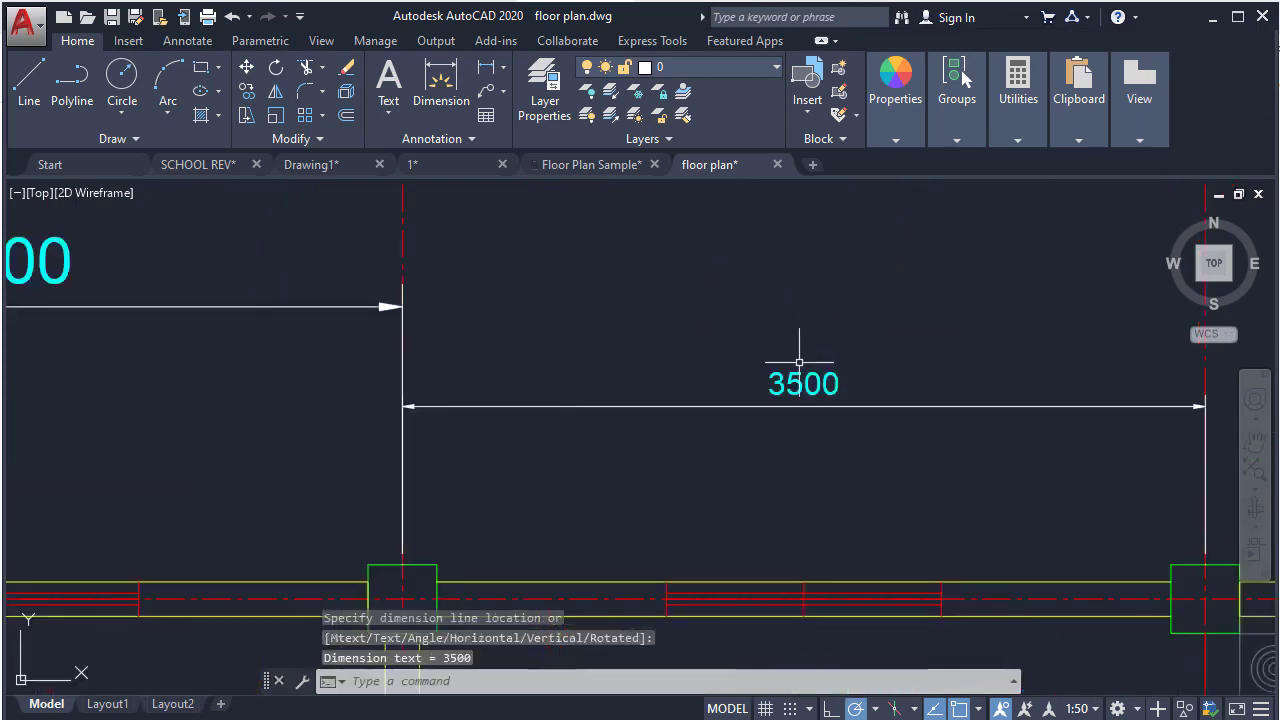
{"action": "middle_click_drag", "start_coordinate": [786, 351], "coordinate": [1152, 452]}
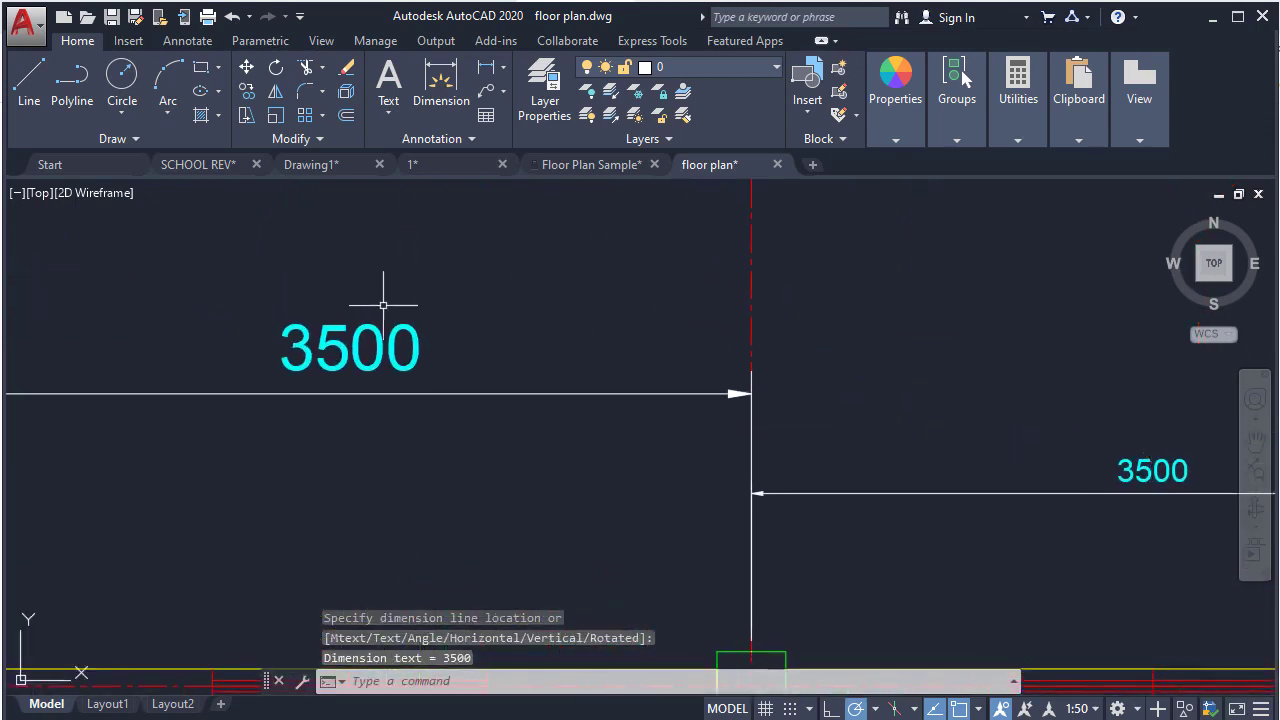
{"action": "middle_click_drag", "start_coordinate": [383, 294], "coordinate": [424, 309]}
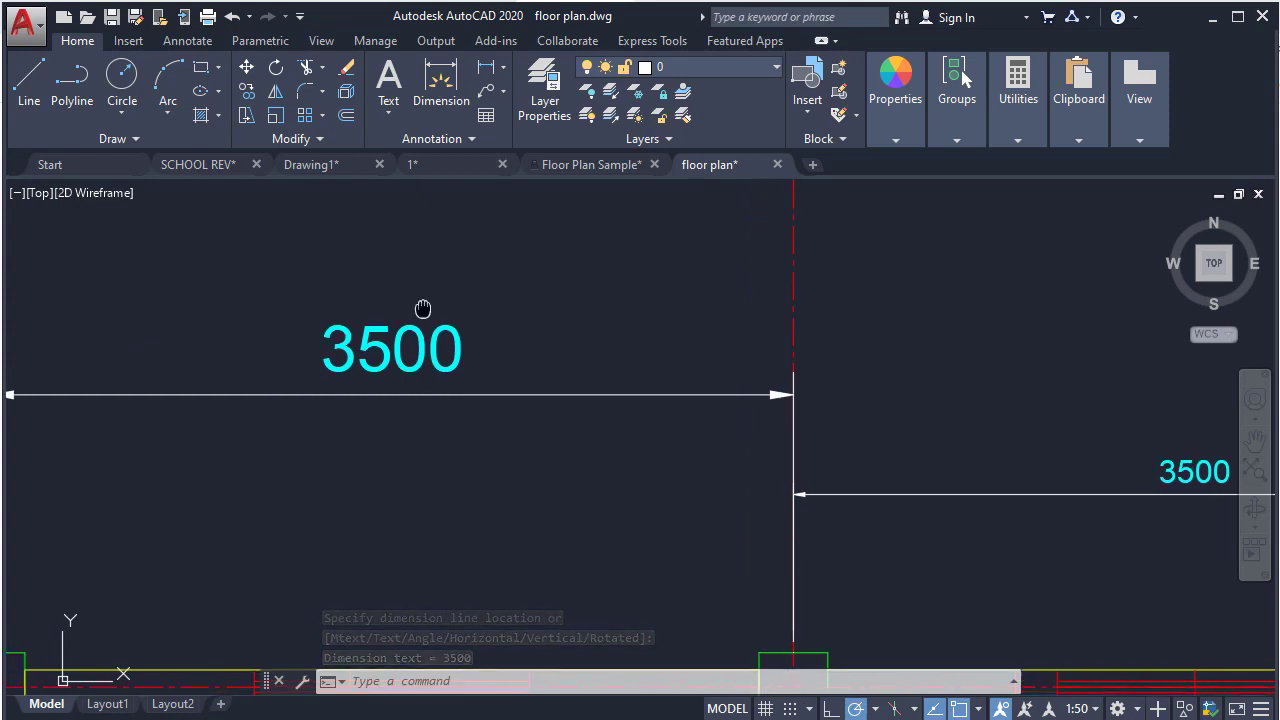
{"action": "scroll", "coordinate": [423, 303], "scroll_direction": "down", "scroll_amount": 2}
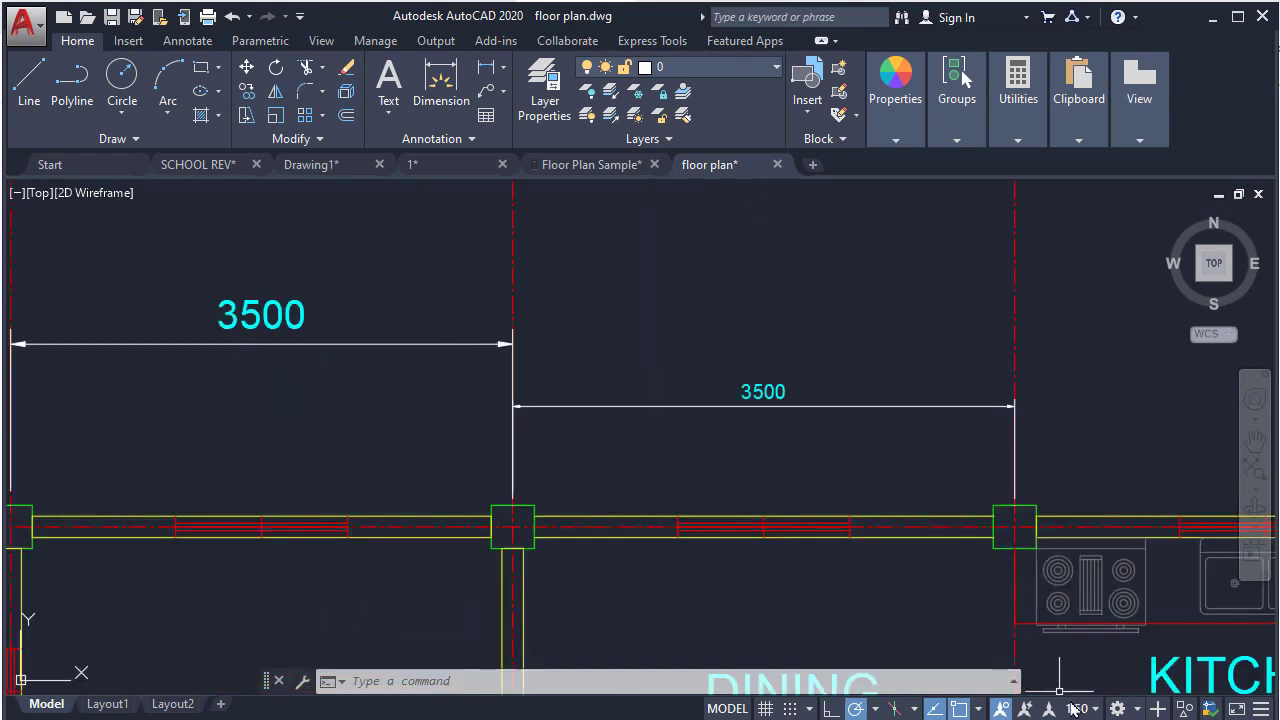
Step: Change the drawing's annotation scale to 1:10
{"action": "left_click", "coordinate": [1075, 708]}
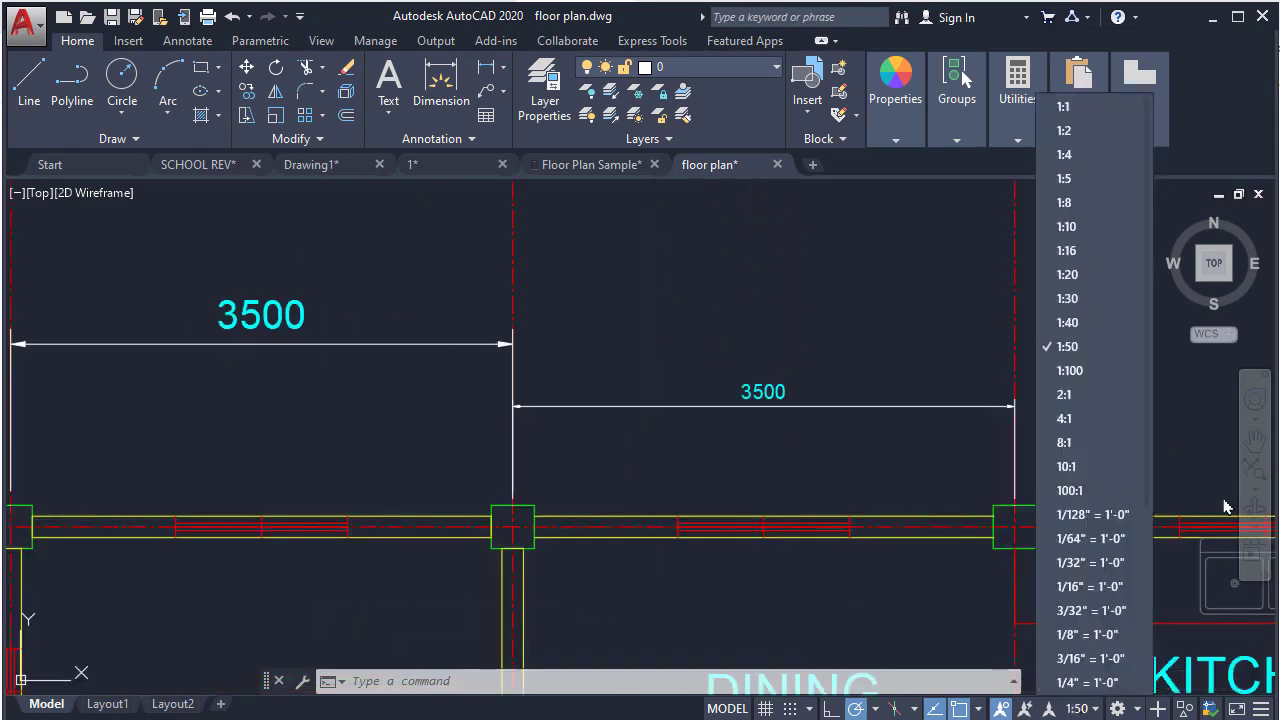
{"action": "left_click", "coordinate": [1068, 230]}
{"action": "middle_click_drag", "start_coordinate": [480, 471], "coordinate": [737, 449]}
{"action": "key", "text": "Escape"}
{"action": "key", "text": "Escape"}
Step: Add a linear dimension across the window in the wall between columns A and B and compare its text size with the other dimensions
{"action": "type", "text": "DIM"}
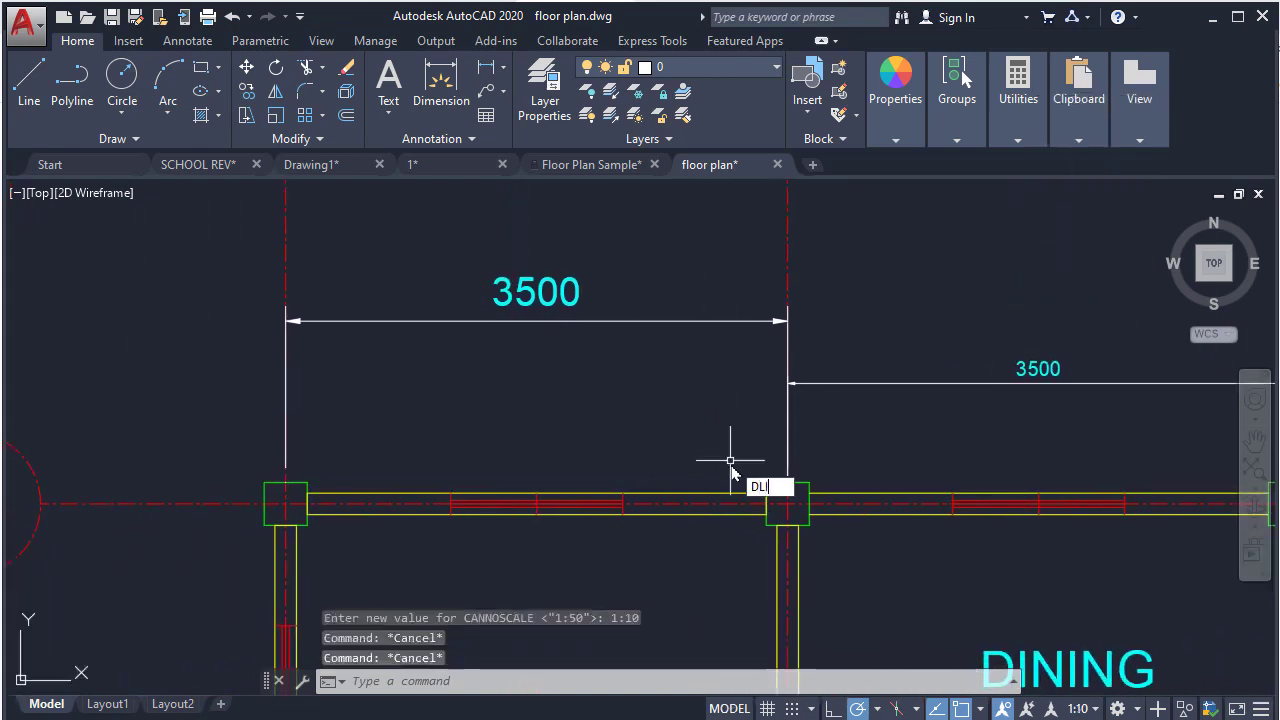
{"action": "type", "text": "LI"}
{"action": "key", "text": "Return"}
{"action": "left_click", "coordinate": [451, 492]}
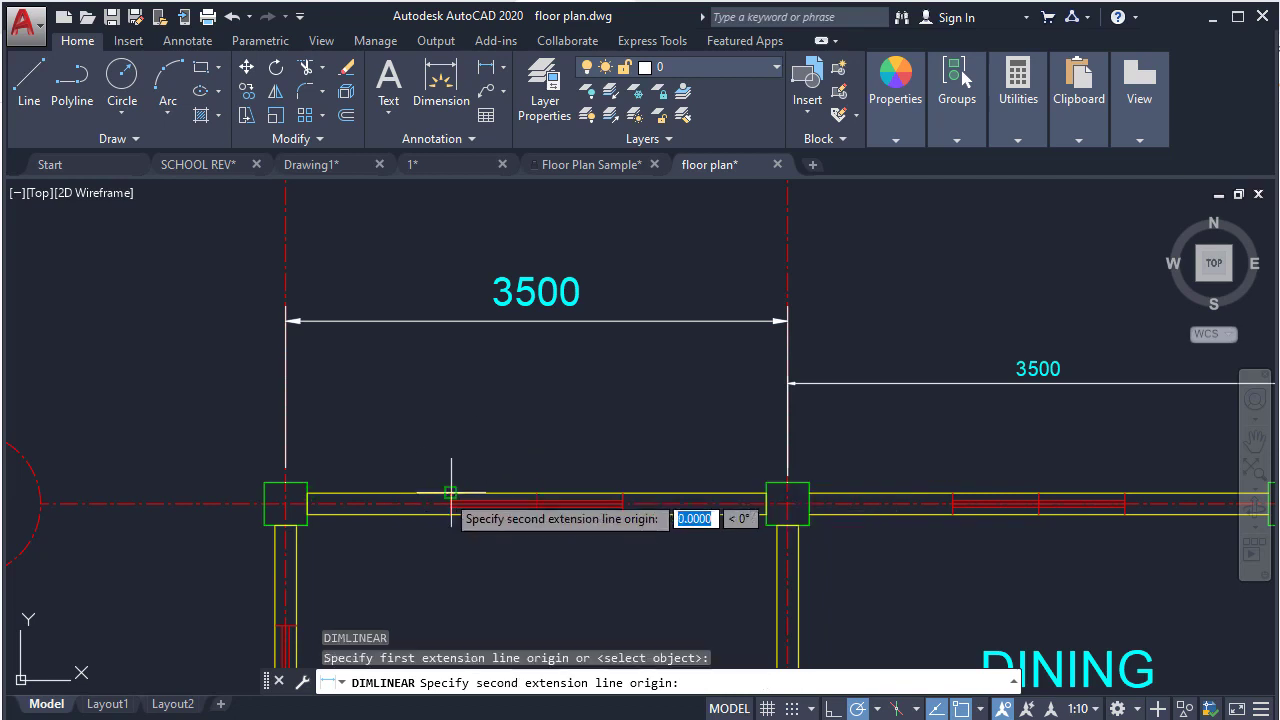
{"action": "left_click", "coordinate": [622, 493]}
{"action": "left_click", "coordinate": [588, 417]}
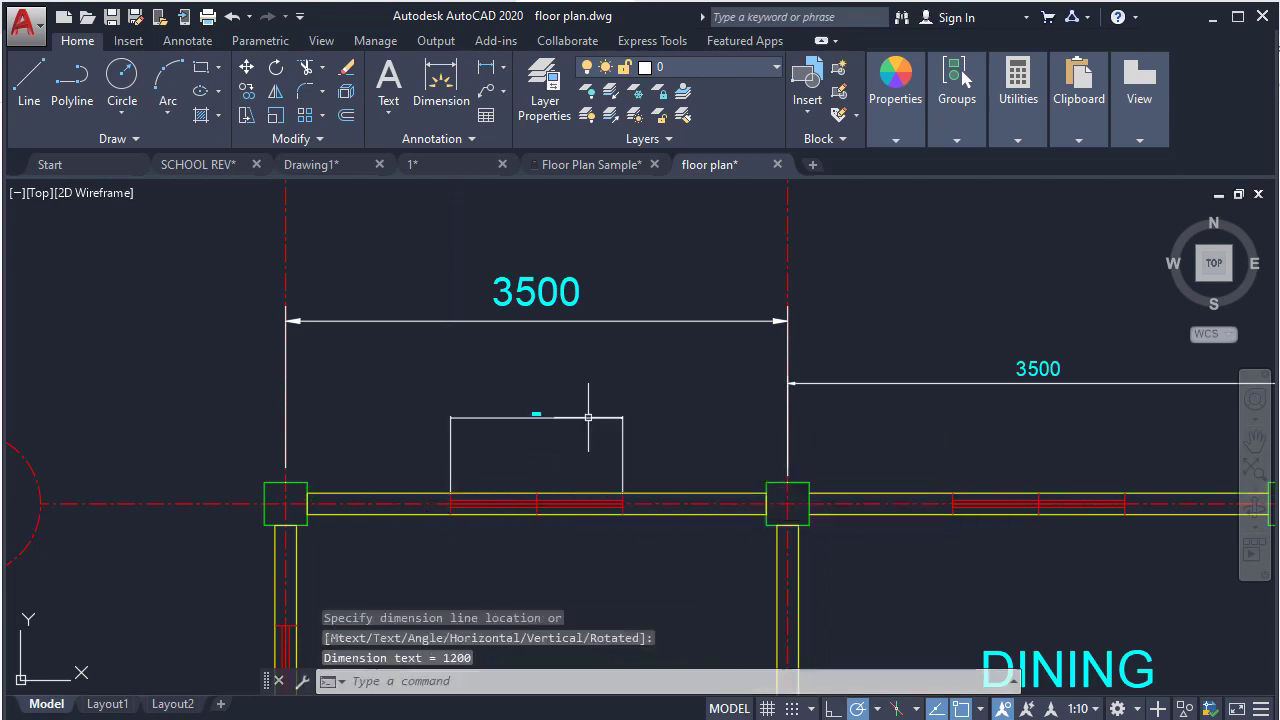
{"action": "scroll", "coordinate": [531, 418], "scroll_direction": "up", "scroll_amount": 8}
{"action": "middle_click_drag", "start_coordinate": [526, 463], "coordinate": [573, 361]}
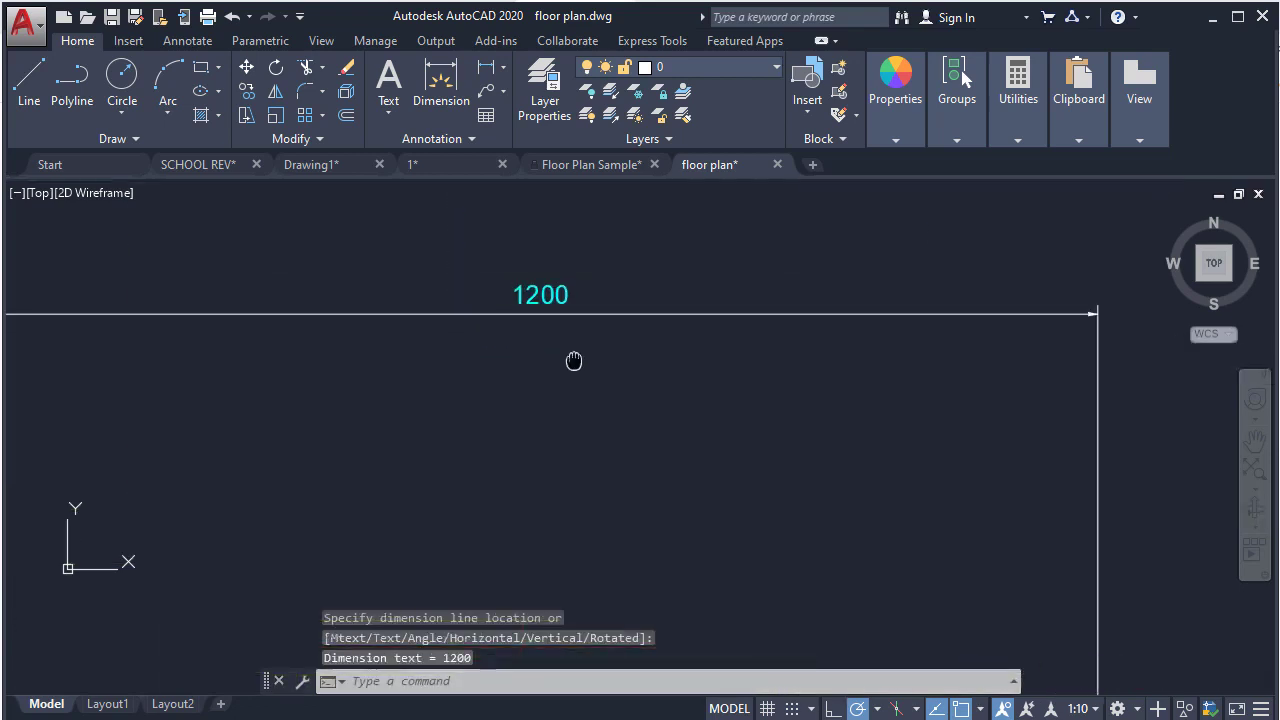
{"action": "scroll", "coordinate": [580, 358], "scroll_direction": "down", "scroll_amount": 4}
{"action": "middle_click_drag", "start_coordinate": [646, 343], "coordinate": [571, 366]}
{"action": "scroll", "coordinate": [585, 372], "scroll_direction": "down", "scroll_amount": 4}
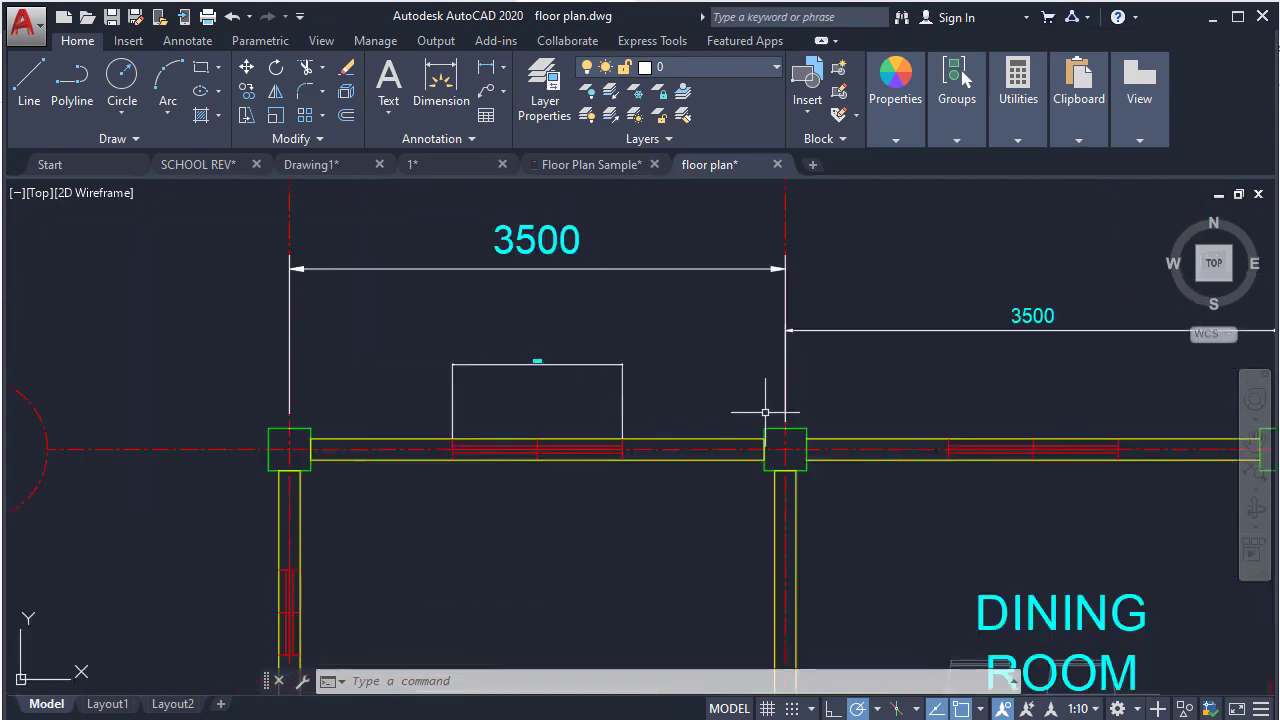
{"action": "mouse_move", "coordinate": [677, 469]}
{"action": "middle_mouse_down"}
{"action": "mouse_move", "coordinate": [477, 491]}
{"action": "mouse_move", "coordinate": [741, 540]}
{"action": "mouse_move", "coordinate": [663, 417]}
{"action": "mouse_move", "coordinate": [478, 437]}
{"action": "middle_mouse_up"}
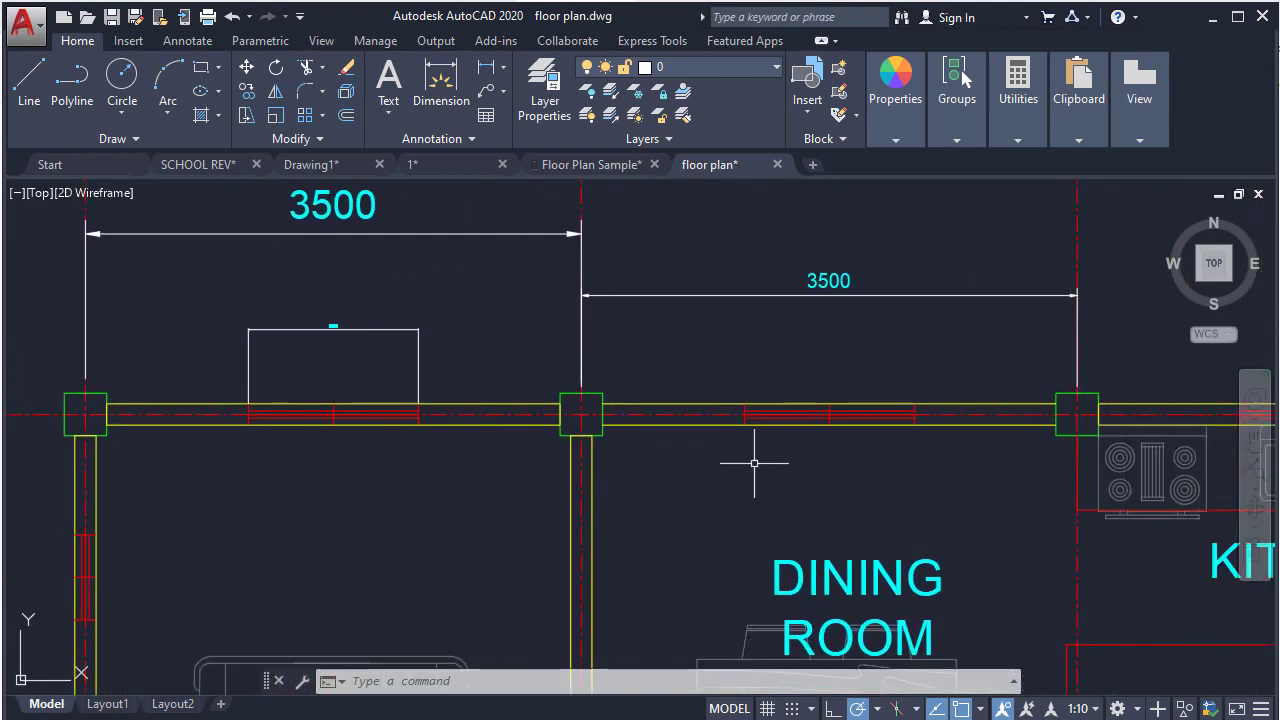
Step: Turn off the display of annotative objects at other scales and change the drawing's annotation scale to 1:100
{"action": "scroll", "coordinate": [880, 480], "scroll_direction": "down", "scroll_amount": 4}
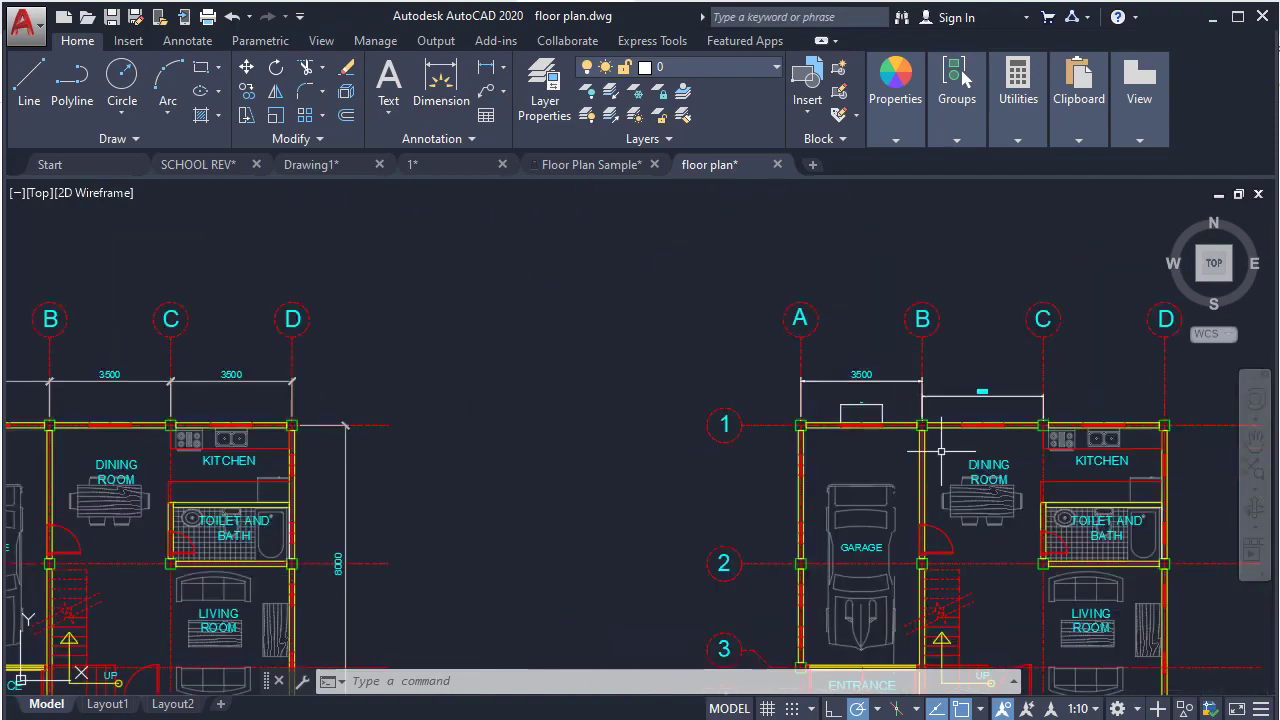
{"action": "mouse_move", "coordinate": [642, 458]}
{"action": "middle_mouse_down"}
{"action": "mouse_move", "coordinate": [837, 423]}
{"action": "mouse_move", "coordinate": [769, 420]}
{"action": "mouse_move", "coordinate": [747, 364]}
{"action": "mouse_move", "coordinate": [482, 395]}
{"action": "middle_mouse_up"}
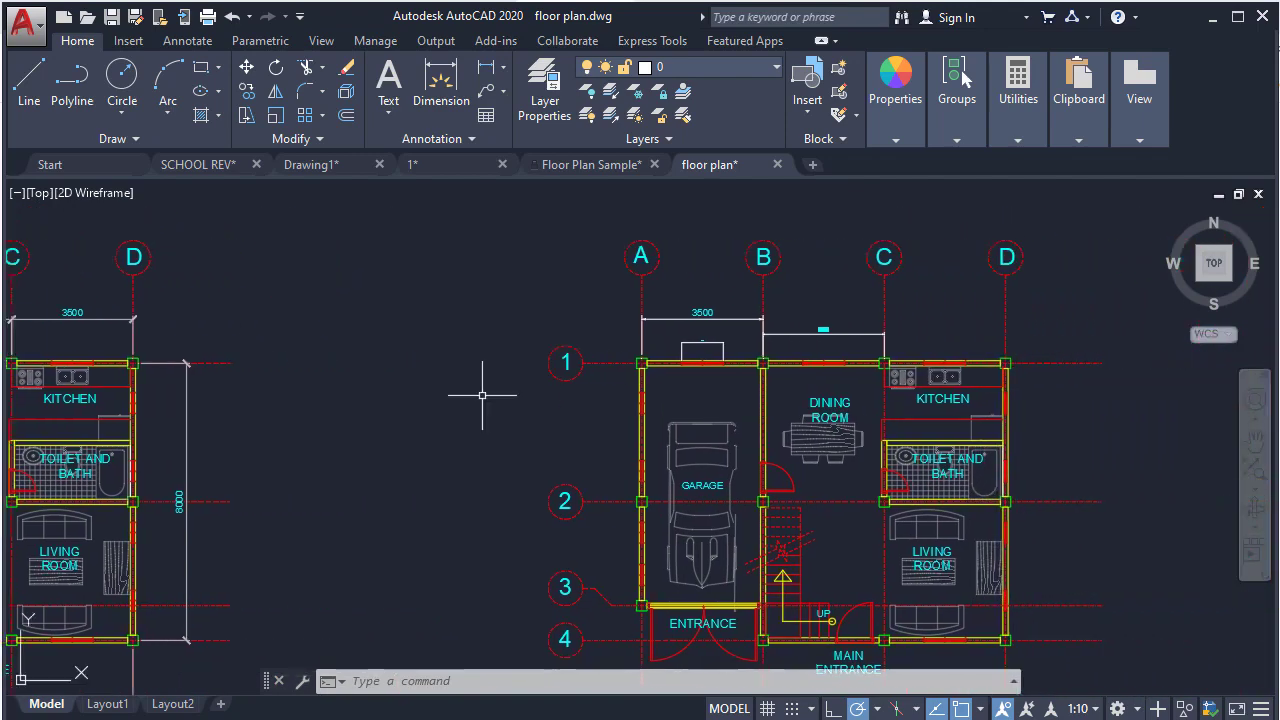
{"action": "scroll", "coordinate": [848, 293], "scroll_direction": "up", "scroll_amount": 6}
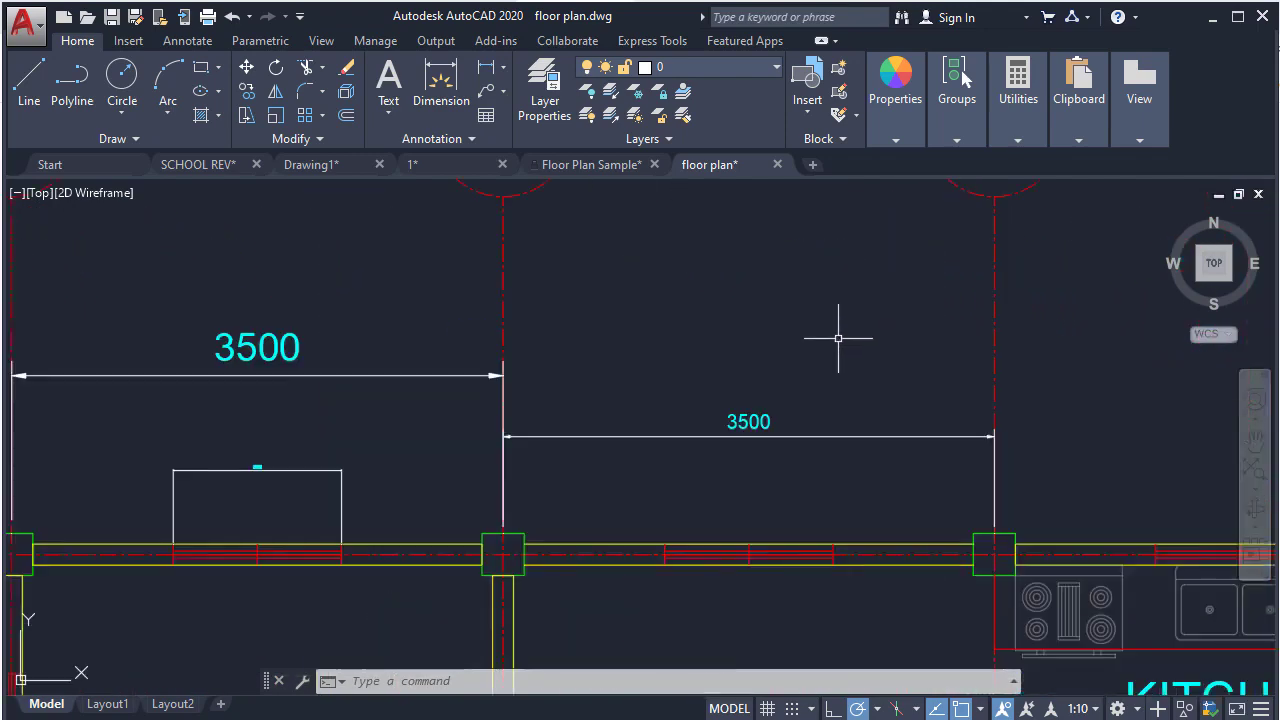
{"action": "scroll", "coordinate": [838, 336], "scroll_direction": "down", "scroll_amount": 2}
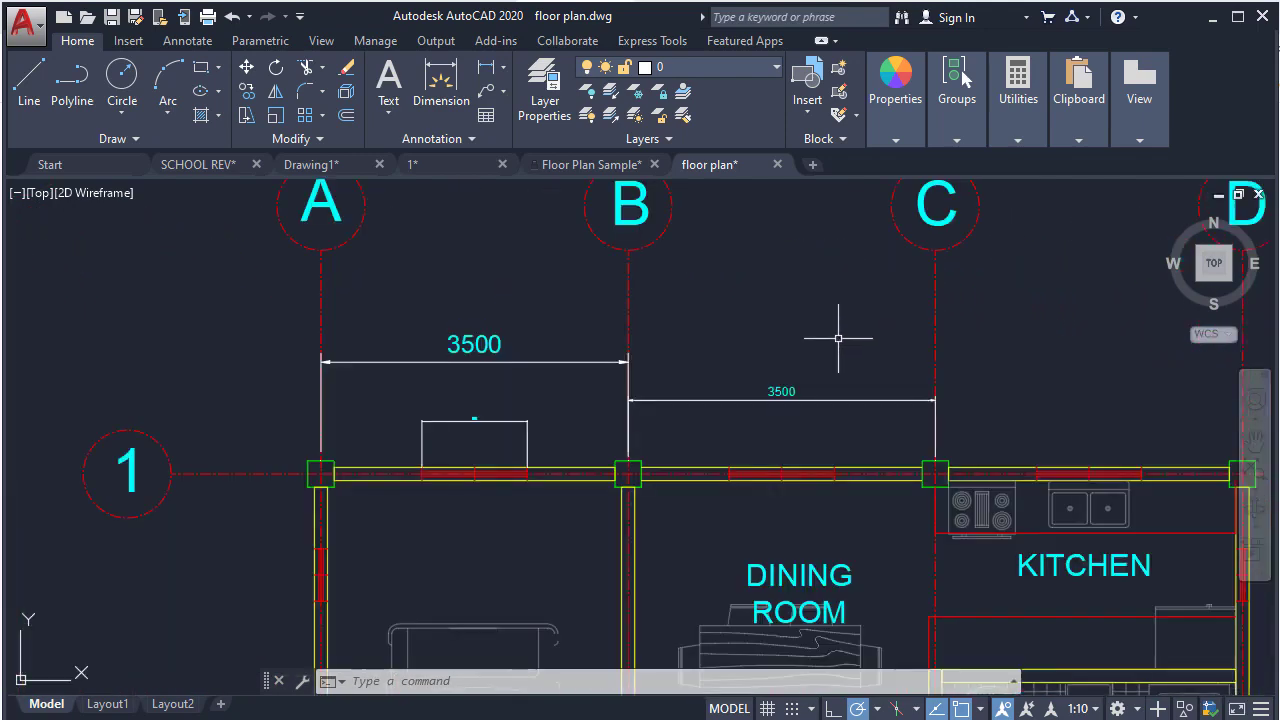
{"action": "left_click", "coordinate": [1003, 709]}
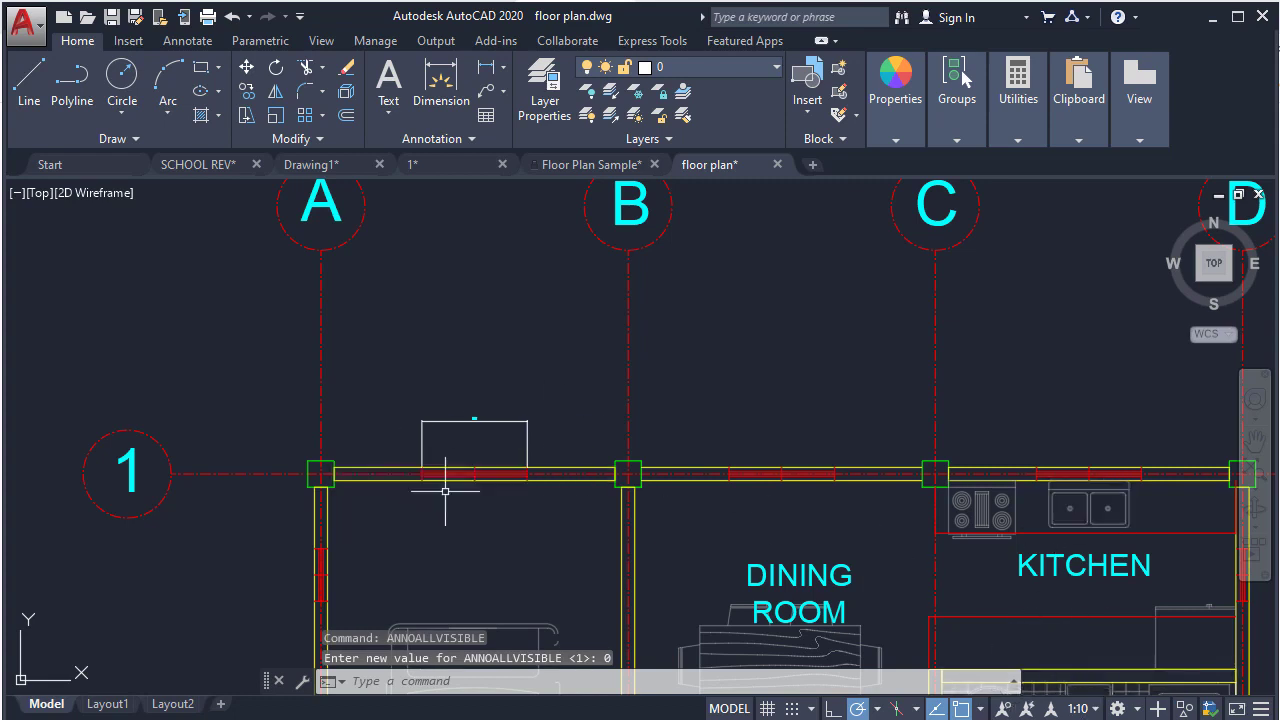
{"action": "left_click", "coordinate": [1087, 709]}
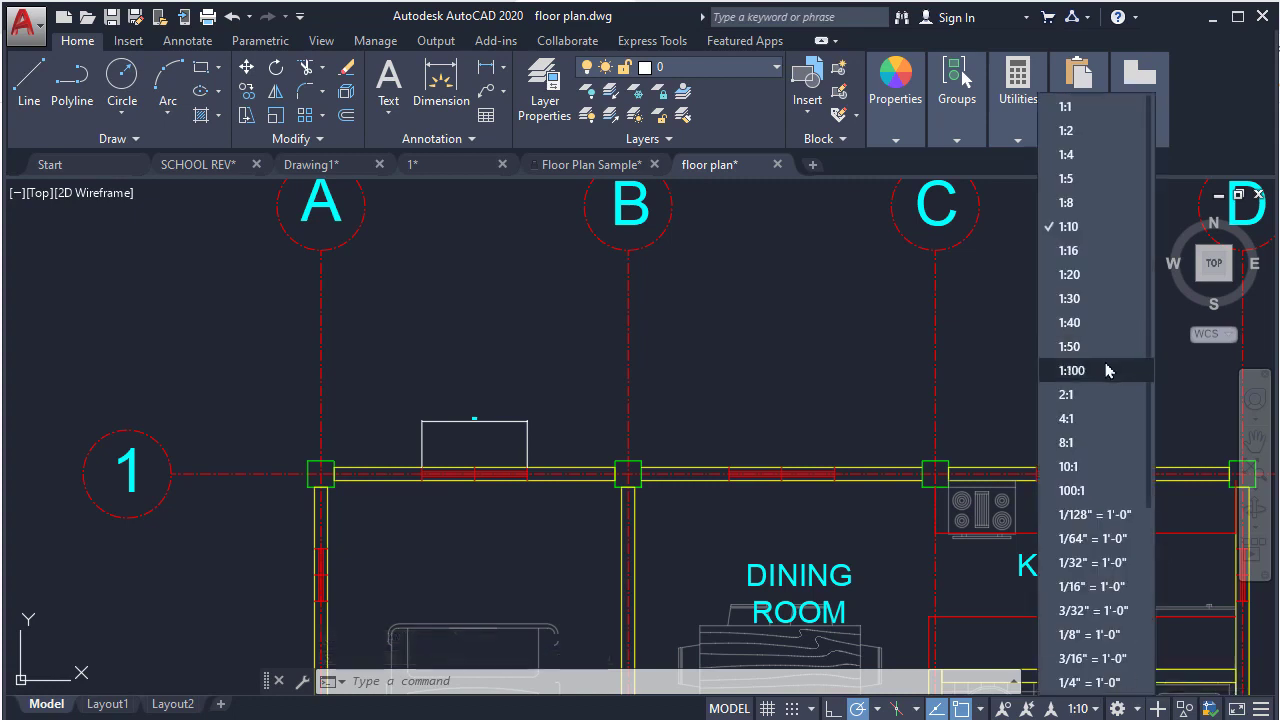
{"action": "left_click", "coordinate": [1072, 370]}
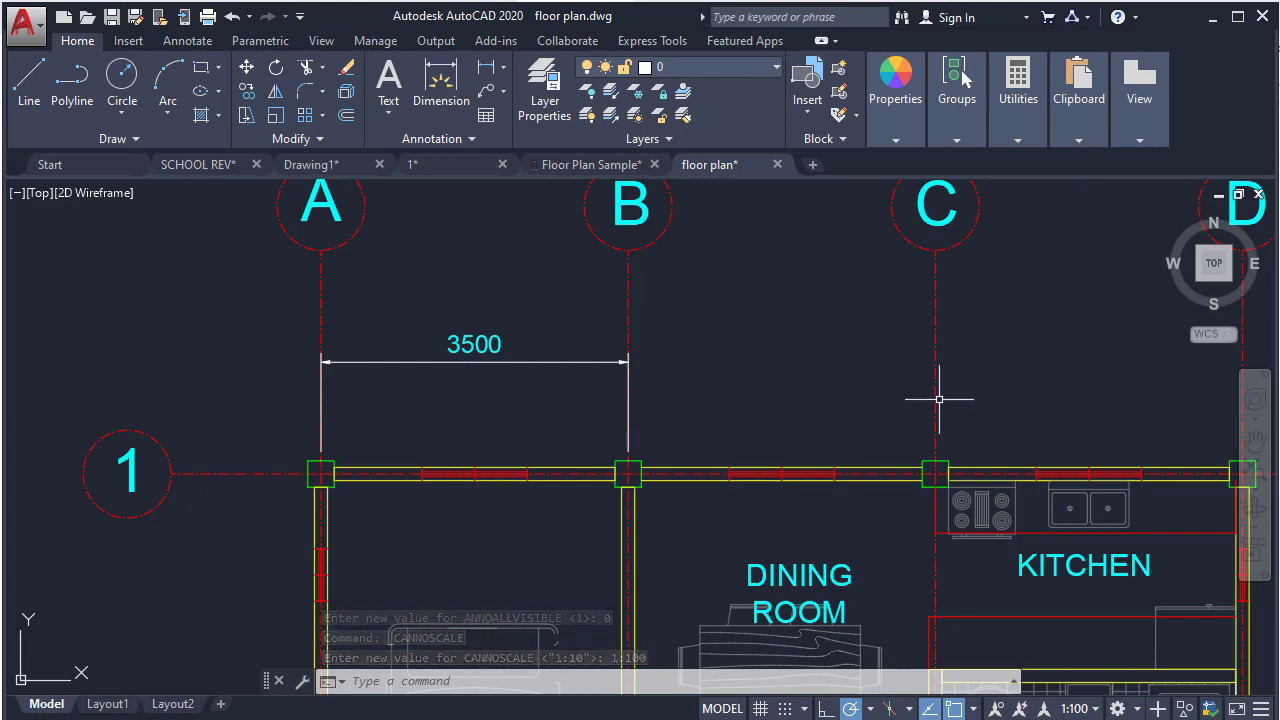
Step: Compare the standard-scaling floor plan with the annotated-scaling floor plan beside it
{"action": "middle_click_drag", "start_coordinate": [403, 509], "coordinate": [455, 500]}
{"action": "scroll", "coordinate": [455, 500], "scroll_direction": "down", "scroll_amount": 6}
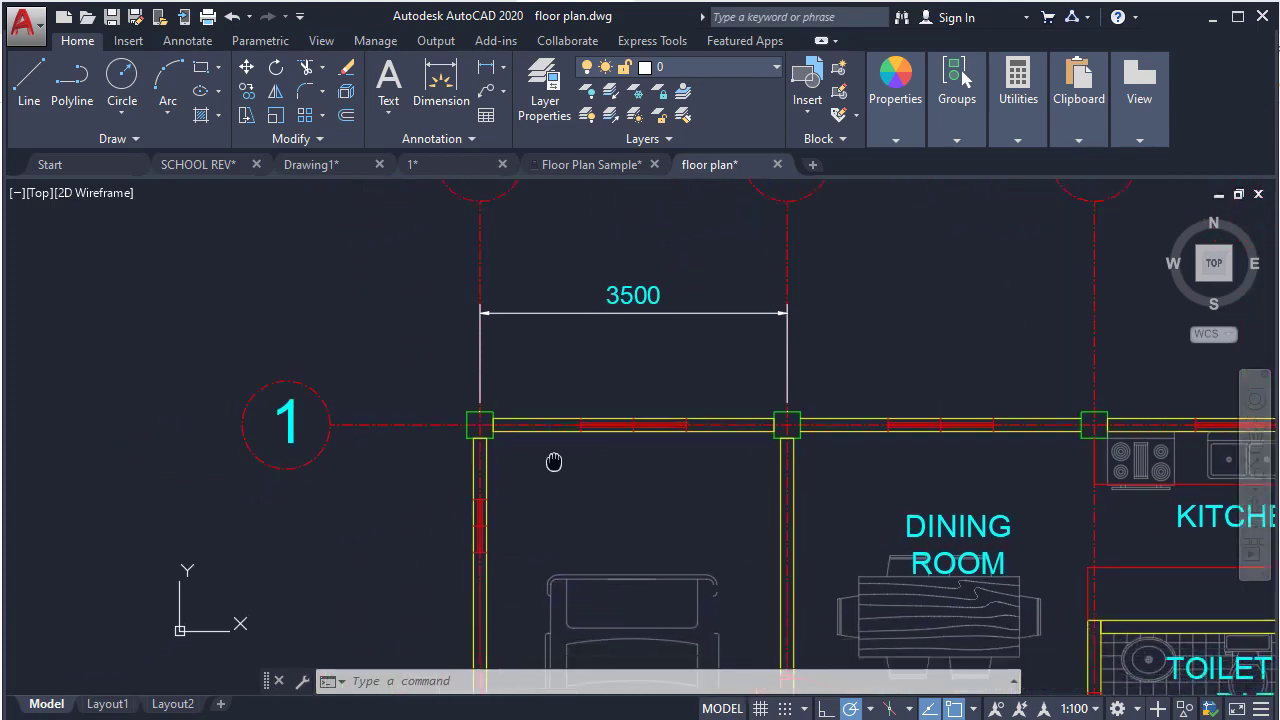
{"action": "middle_click_drag", "start_coordinate": [316, 461], "coordinate": [680, 364]}
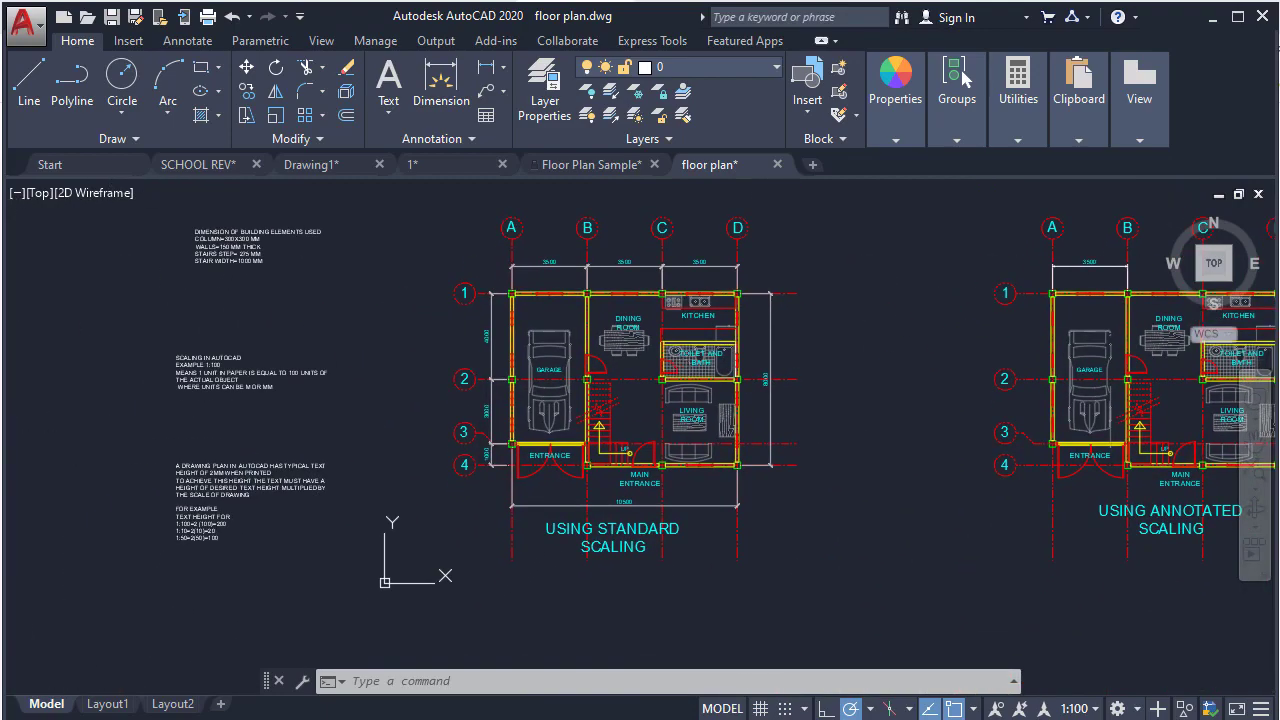
{"action": "scroll", "coordinate": [692, 373], "scroll_direction": "up", "scroll_amount": 2}
{"action": "scroll", "coordinate": [815, 357], "scroll_direction": "down", "scroll_amount": 1}
{"action": "middle_click_drag", "start_coordinate": [849, 355], "coordinate": [675, 432]}
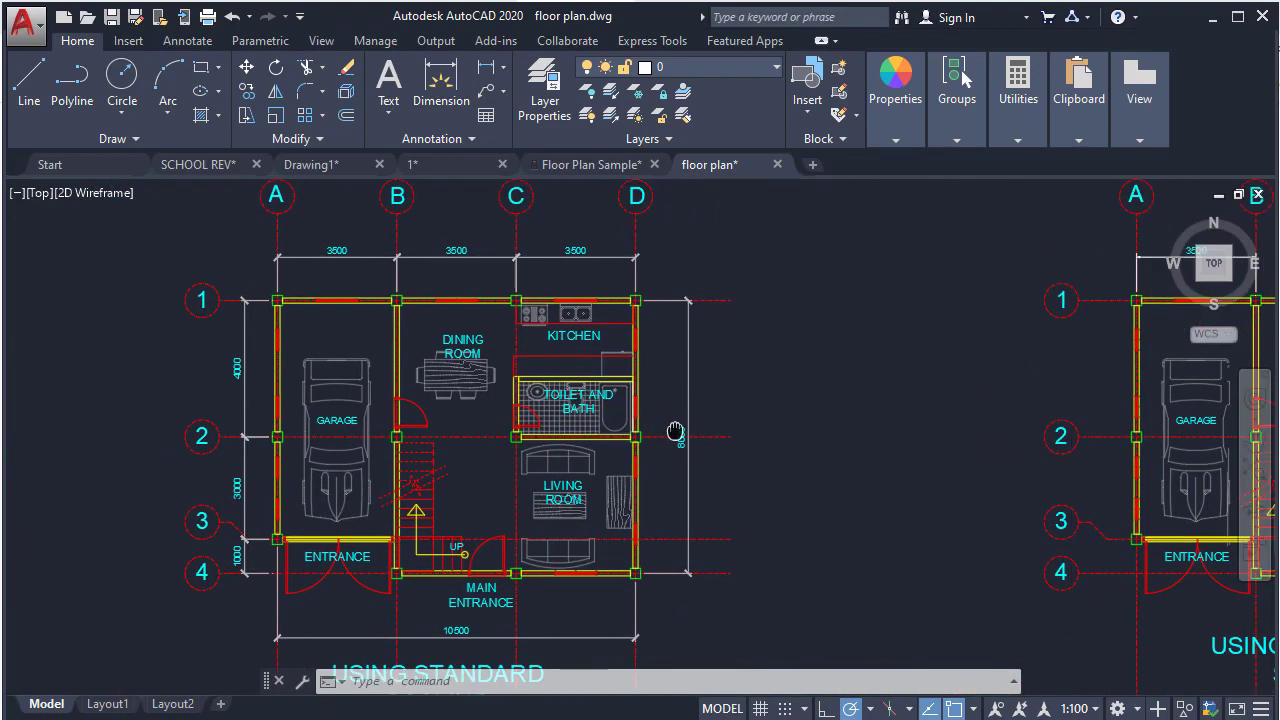
{"action": "scroll", "coordinate": [675, 432], "scroll_direction": "down", "scroll_amount": 2}
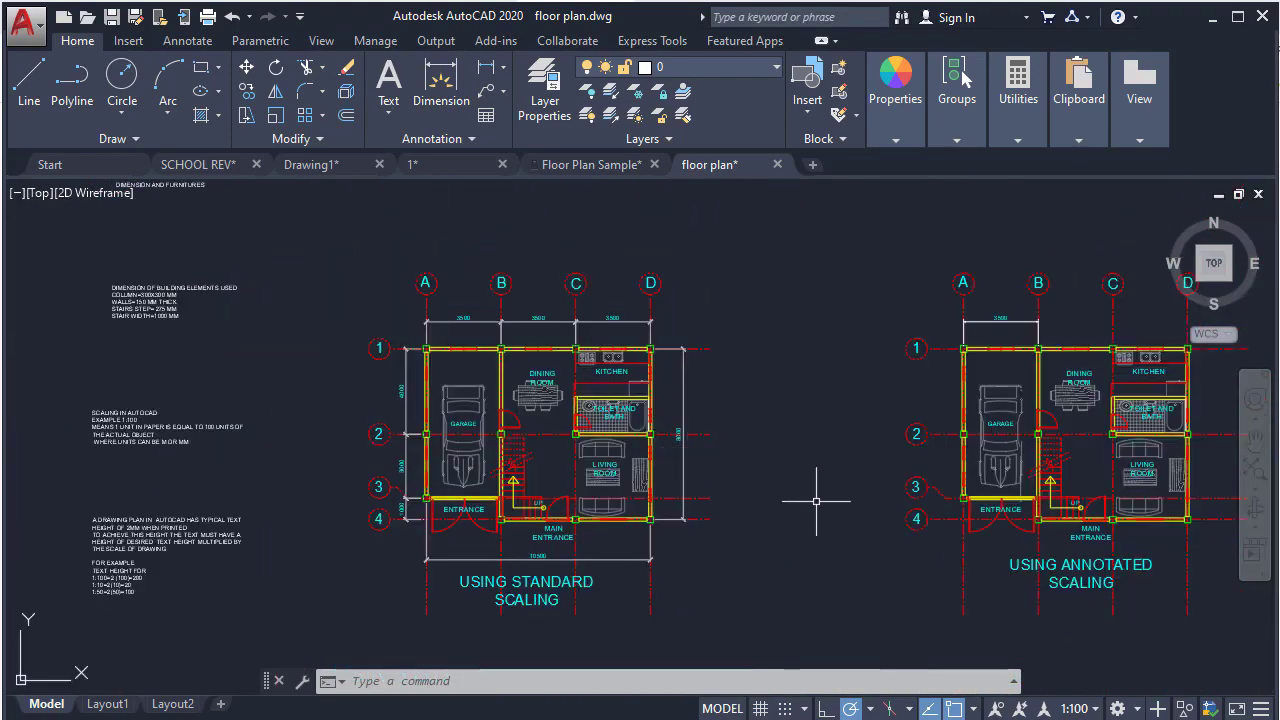
{"action": "middle_click_drag", "start_coordinate": [821, 501], "coordinate": [458, 513]}
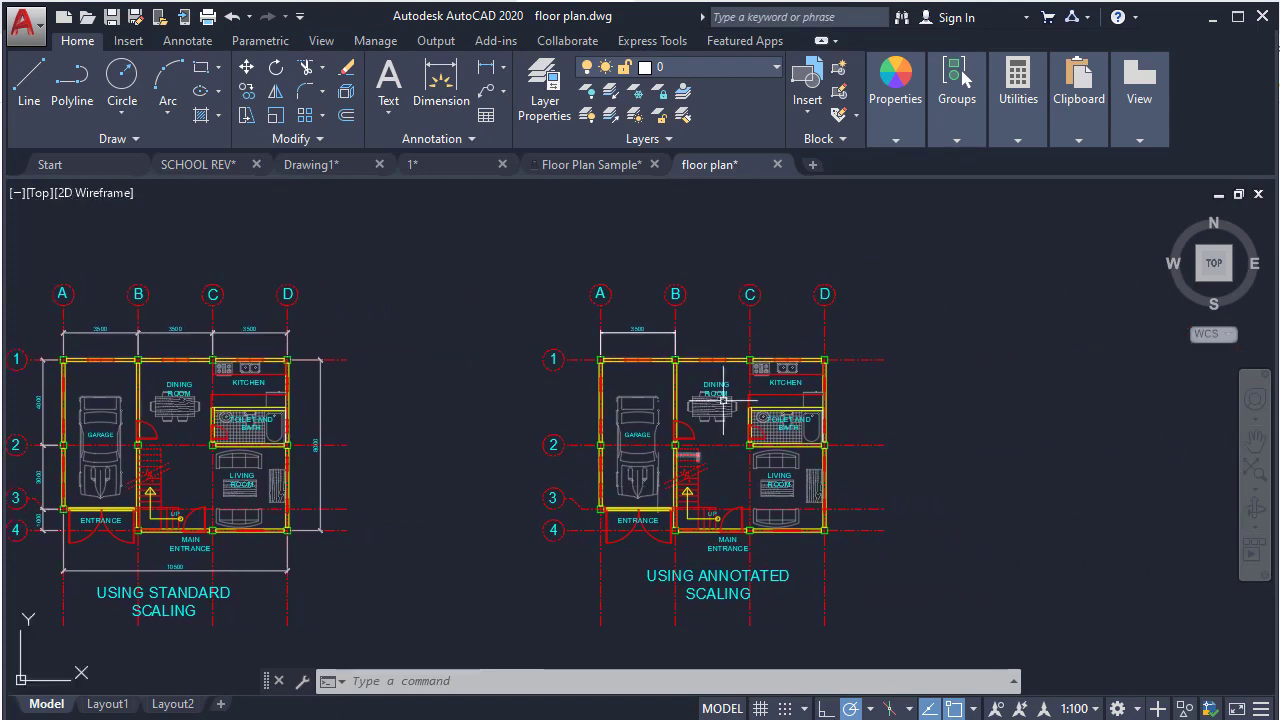
Step: Add an aligned dimension along the sloping line, placing it on the upper-left side of the line
{"action": "scroll", "coordinate": [723, 373], "scroll_direction": "up", "scroll_amount": 3}
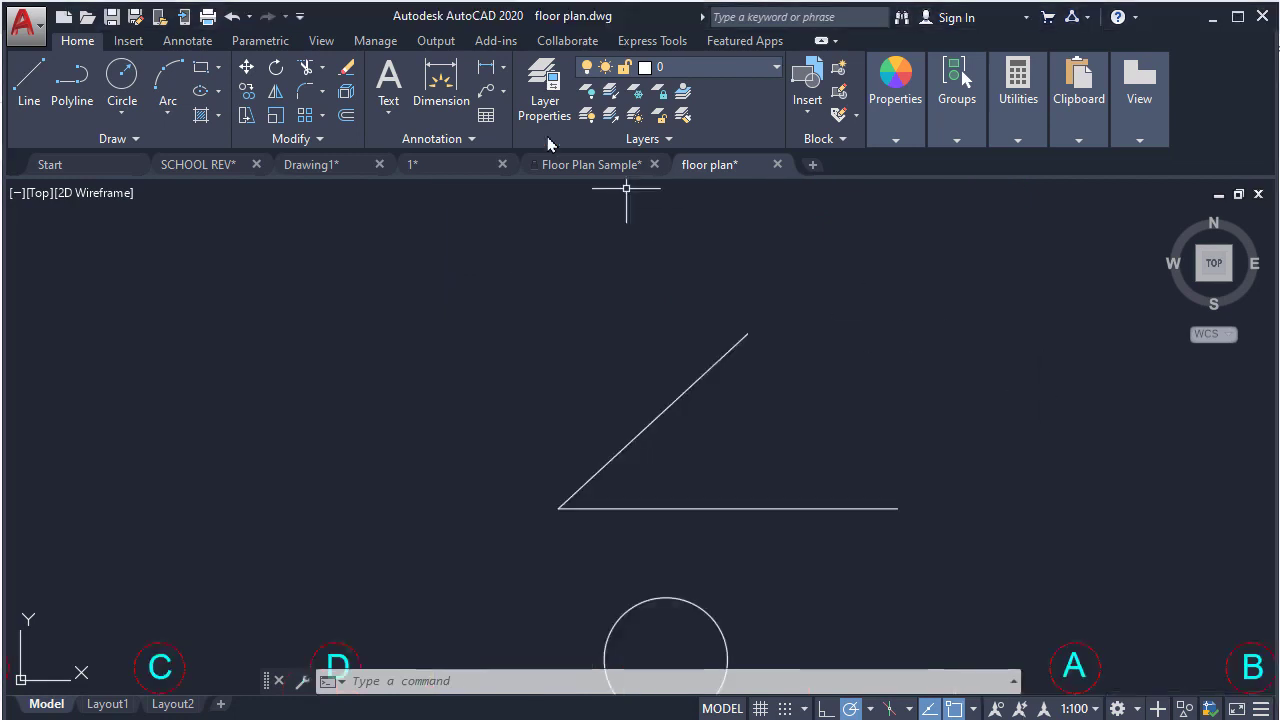
{"action": "left_click", "coordinate": [506, 68]}
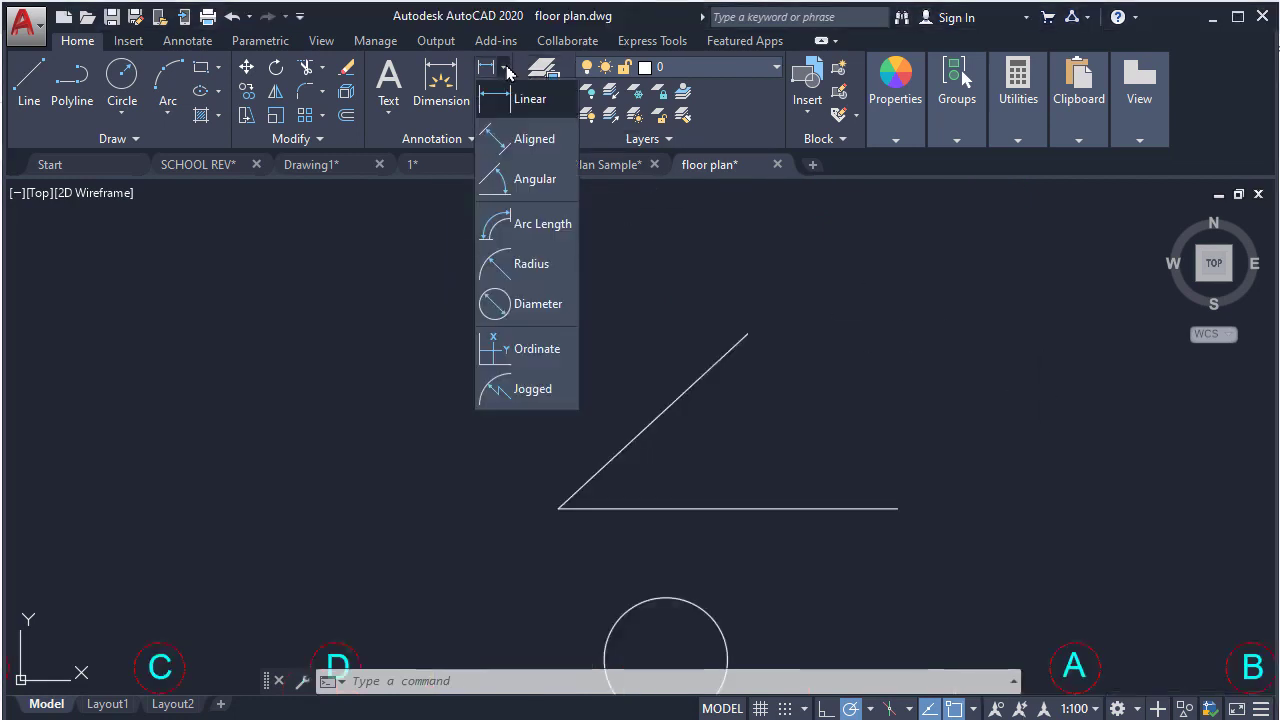
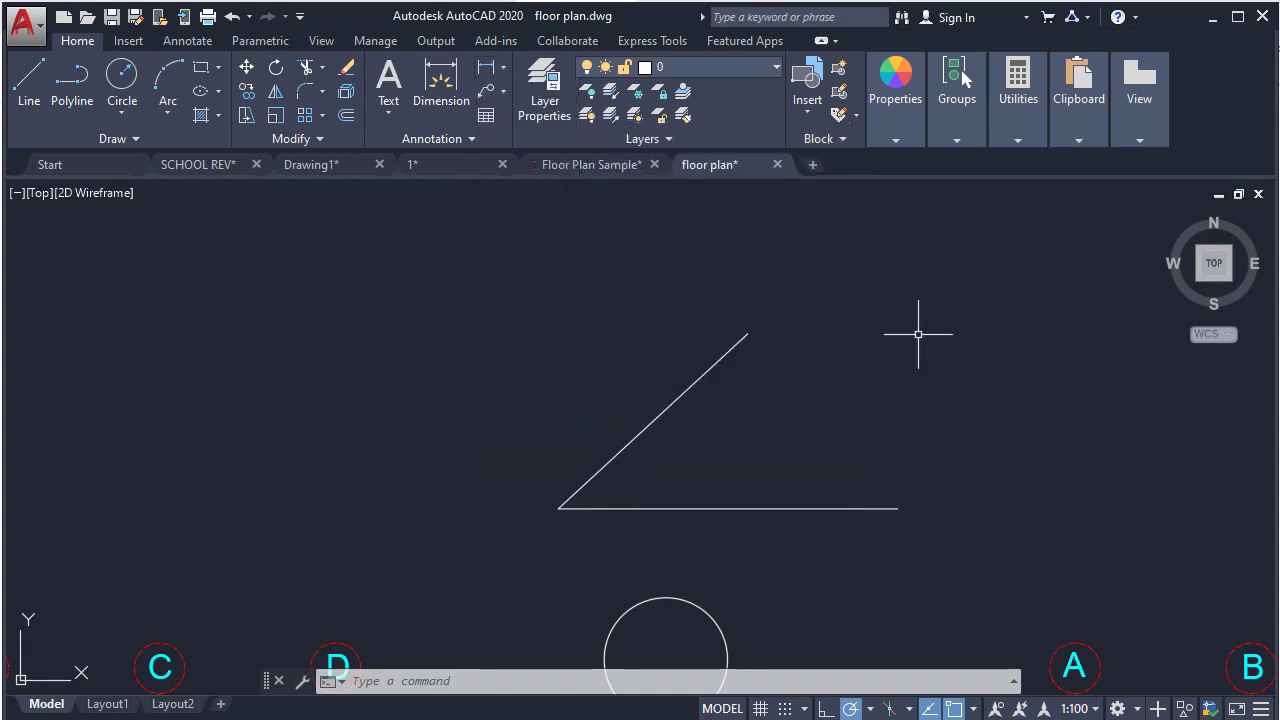
{"action": "type", "text": "L"}
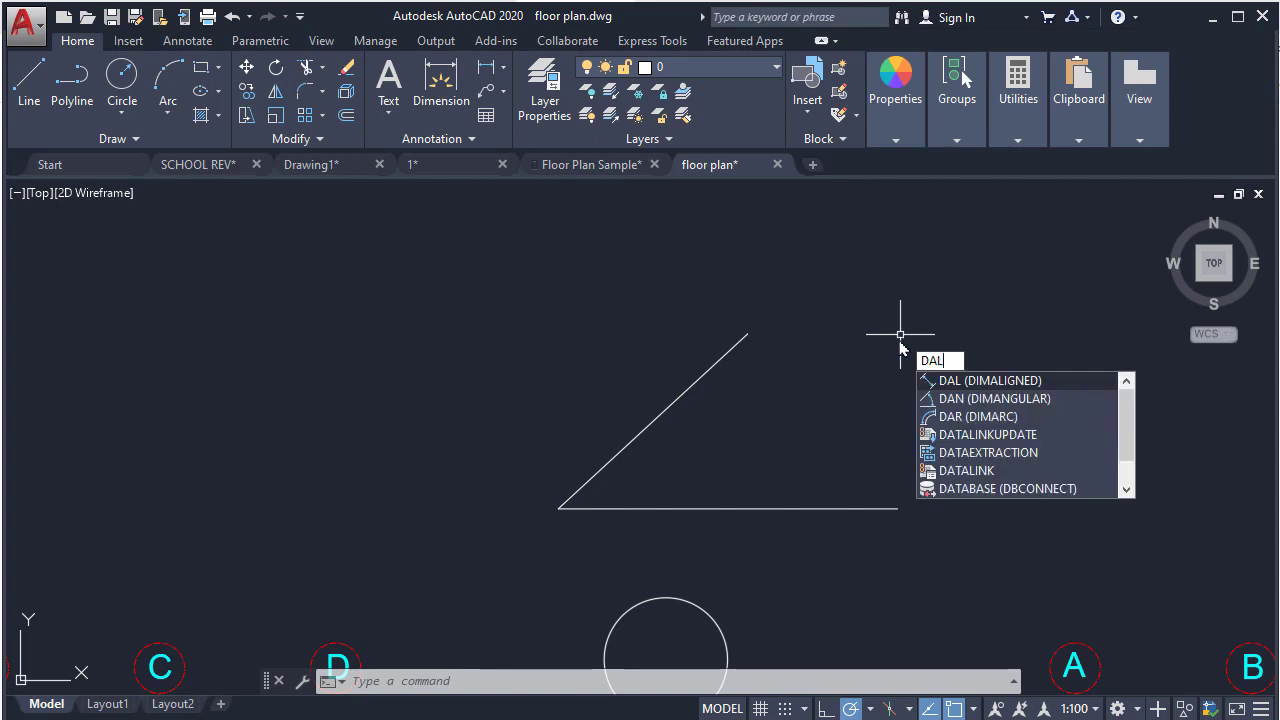
{"action": "key", "text": "Return"}
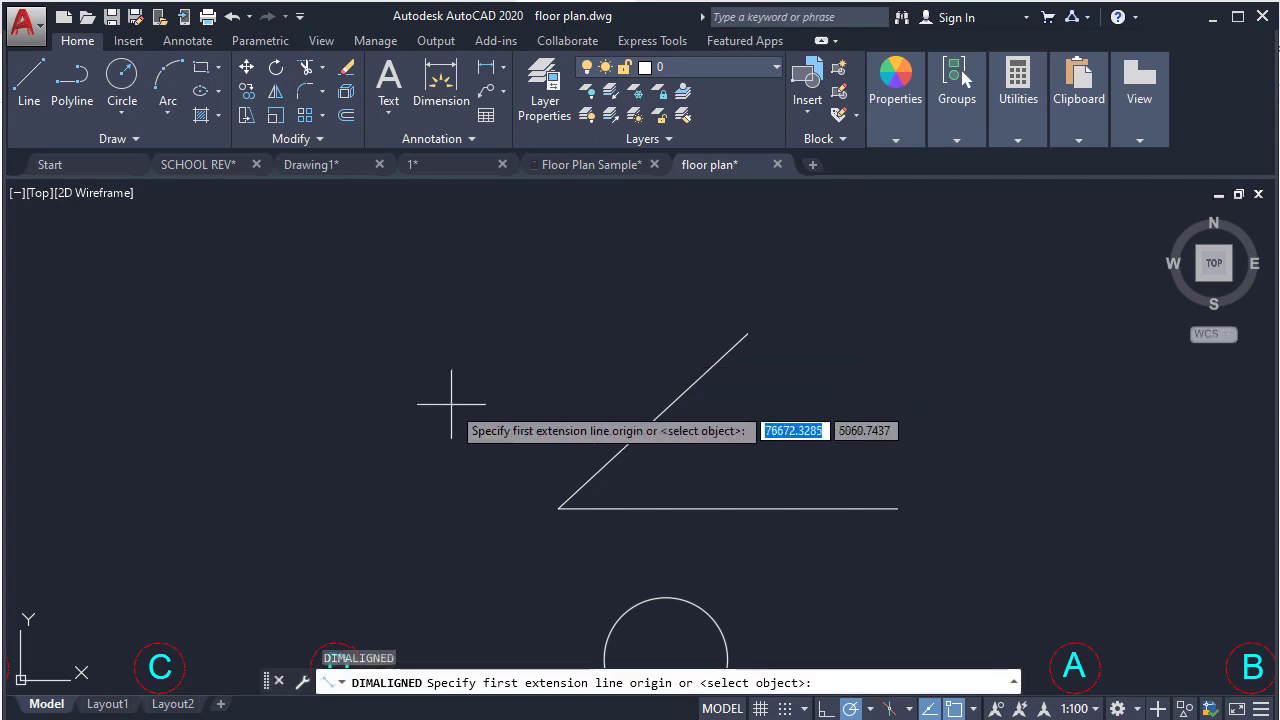
{"action": "left_click", "coordinate": [558, 507]}
{"action": "left_click", "coordinate": [748, 333]}
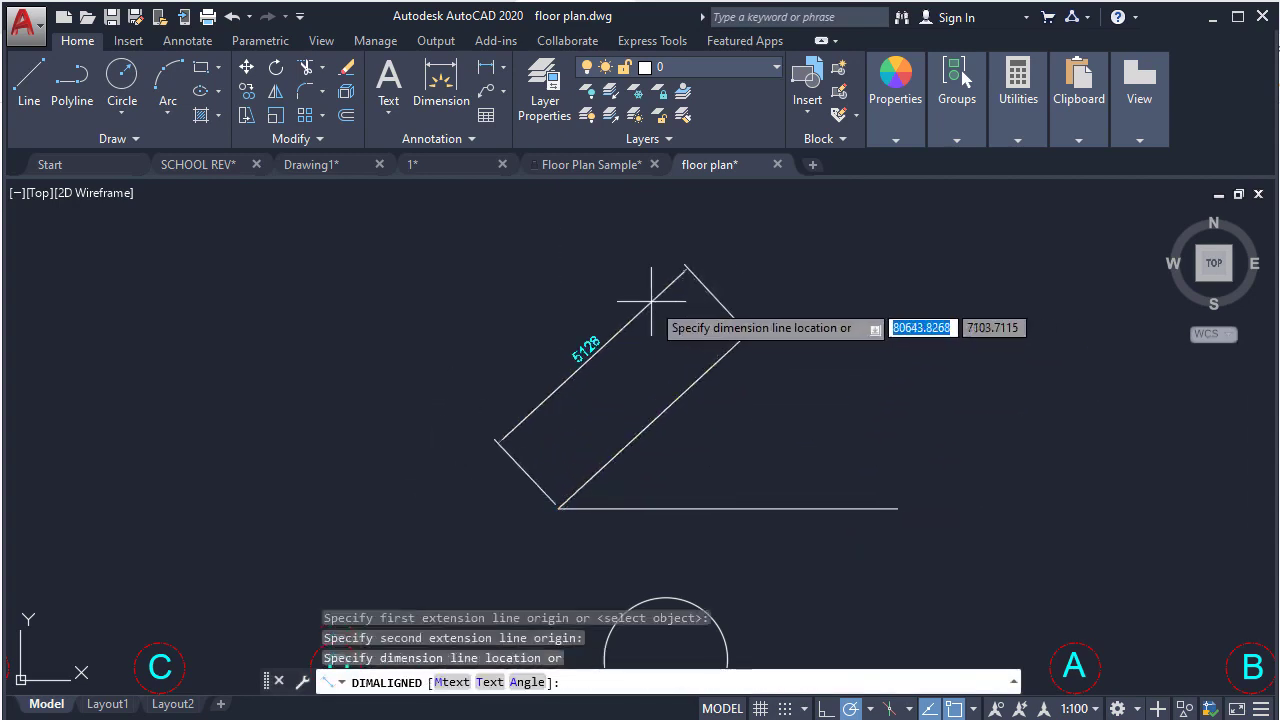
{"action": "left_click", "coordinate": [651, 299]}
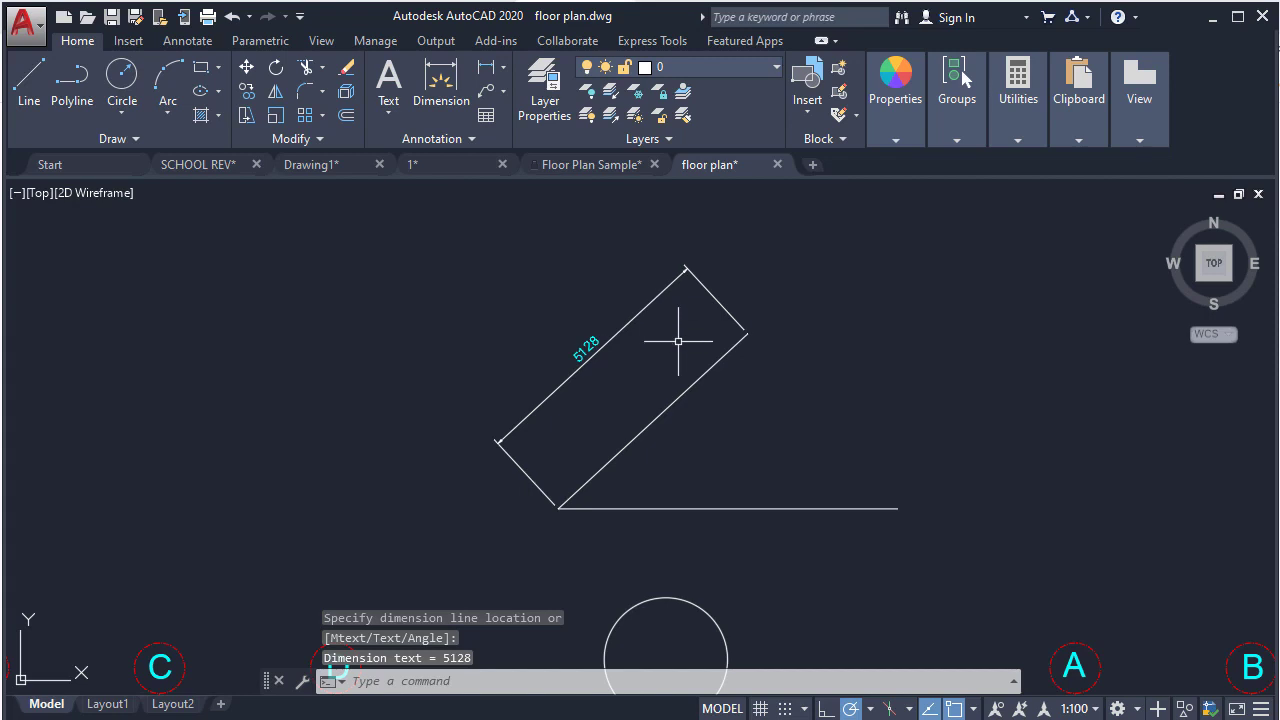
{"action": "left_click", "coordinate": [504, 72]}
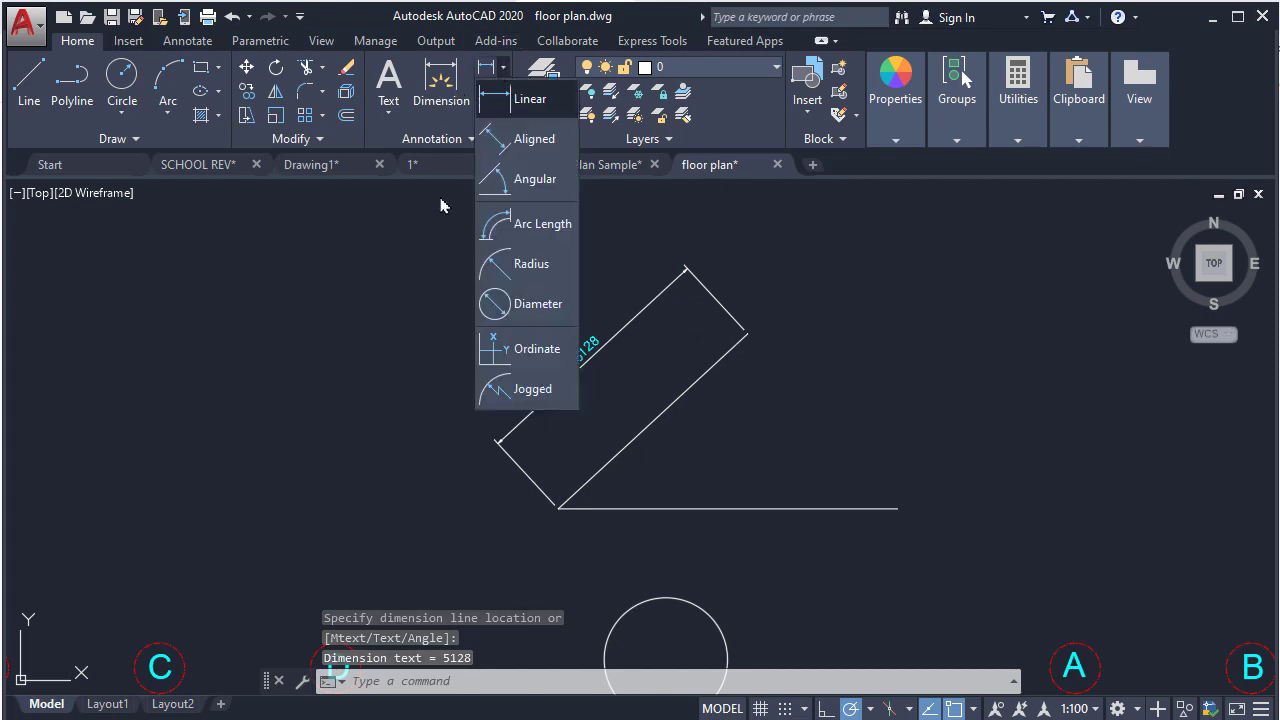
{"action": "left_click", "coordinate": [531, 179]}
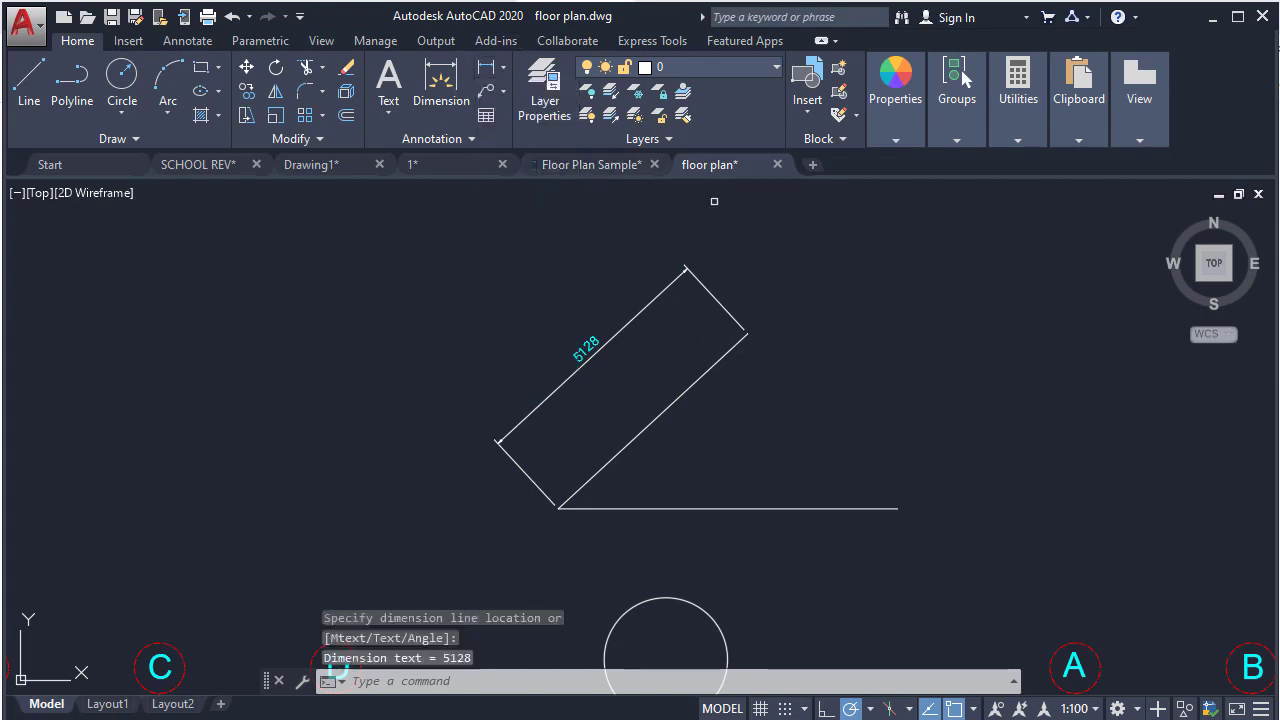
{"action": "key", "text": "Escape"}
{"action": "key", "text": "Escape"}
{"action": "key", "text": "Escape"}
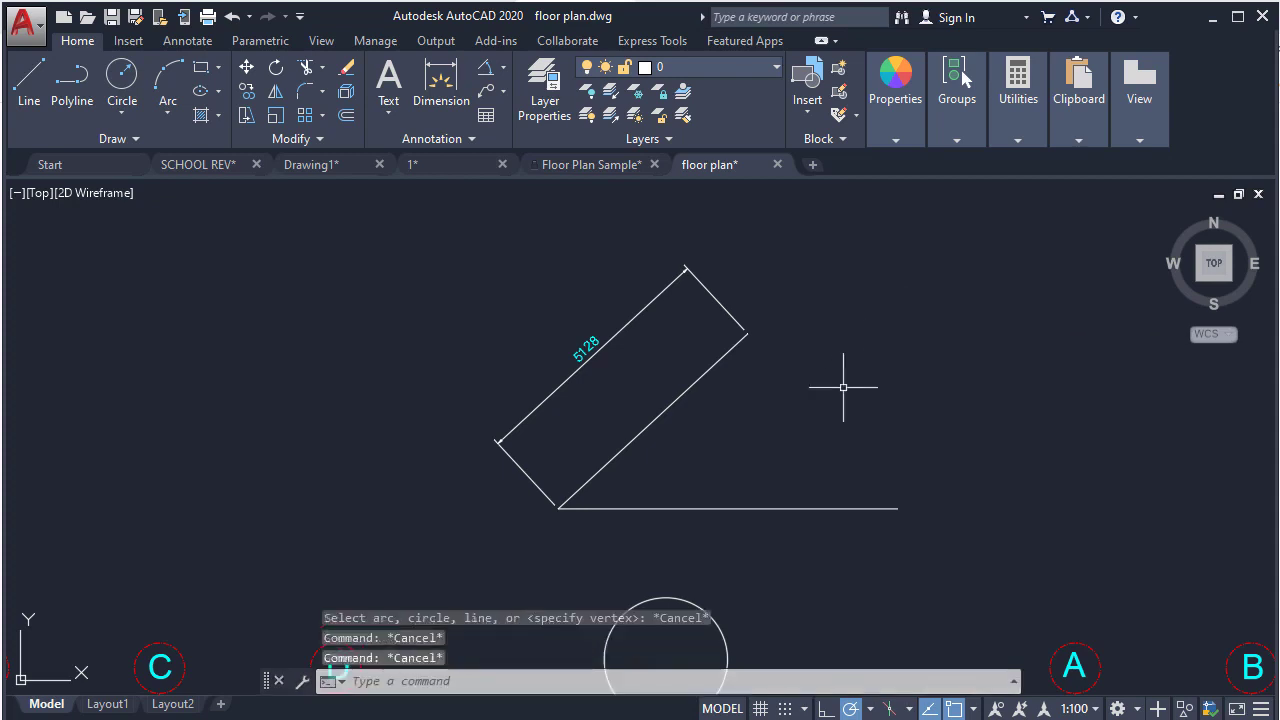
Step: Add an angular dimension between the sloping line and the horizontal line, placing its arc inside the angle
{"action": "scroll", "coordinate": [800, 398], "scroll_direction": "up", "scroll_amount": 2}
{"action": "type", "text": "DIM"}
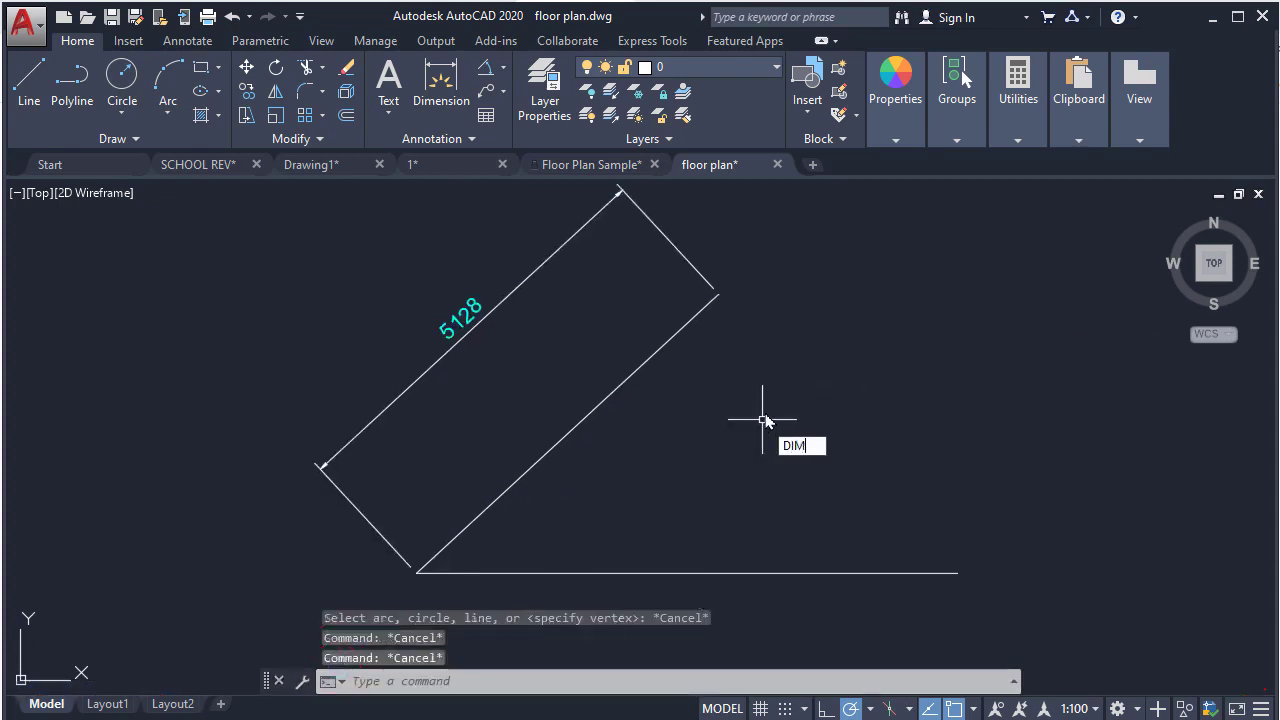
{"action": "type", "text": "ANG"}
{"action": "key", "text": "Return"}
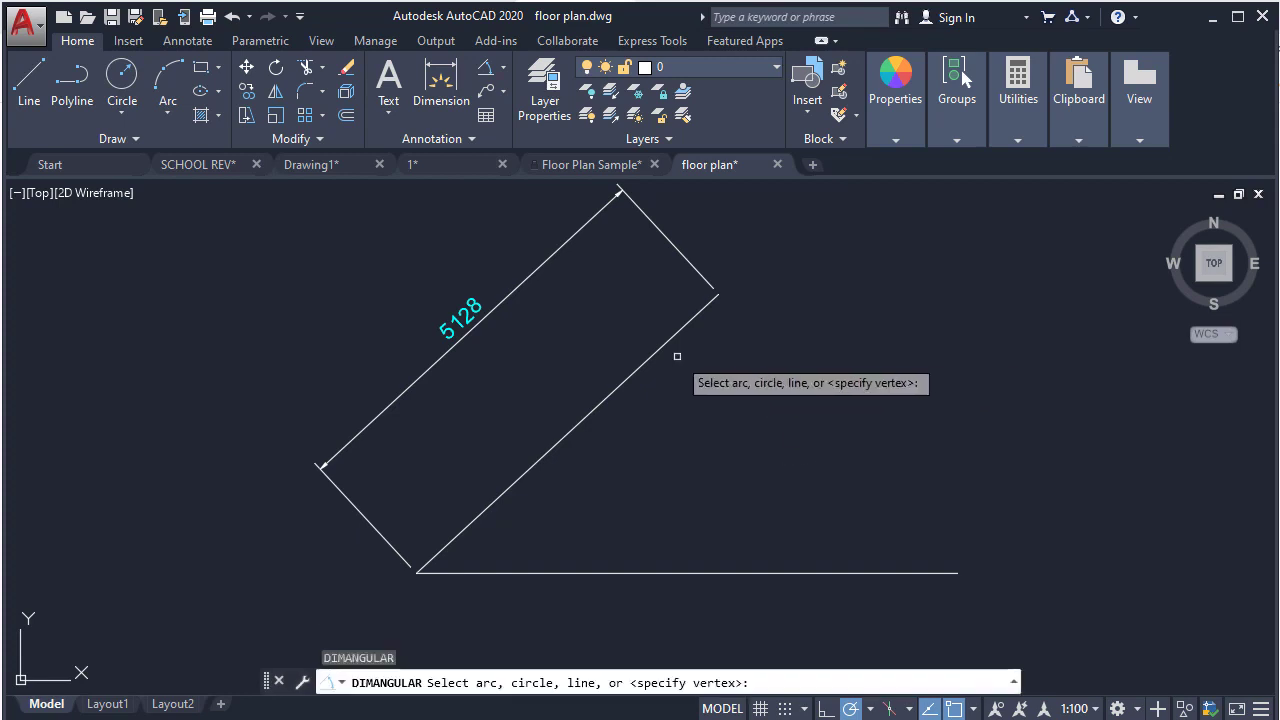
{"action": "left_click", "coordinate": [629, 374]}
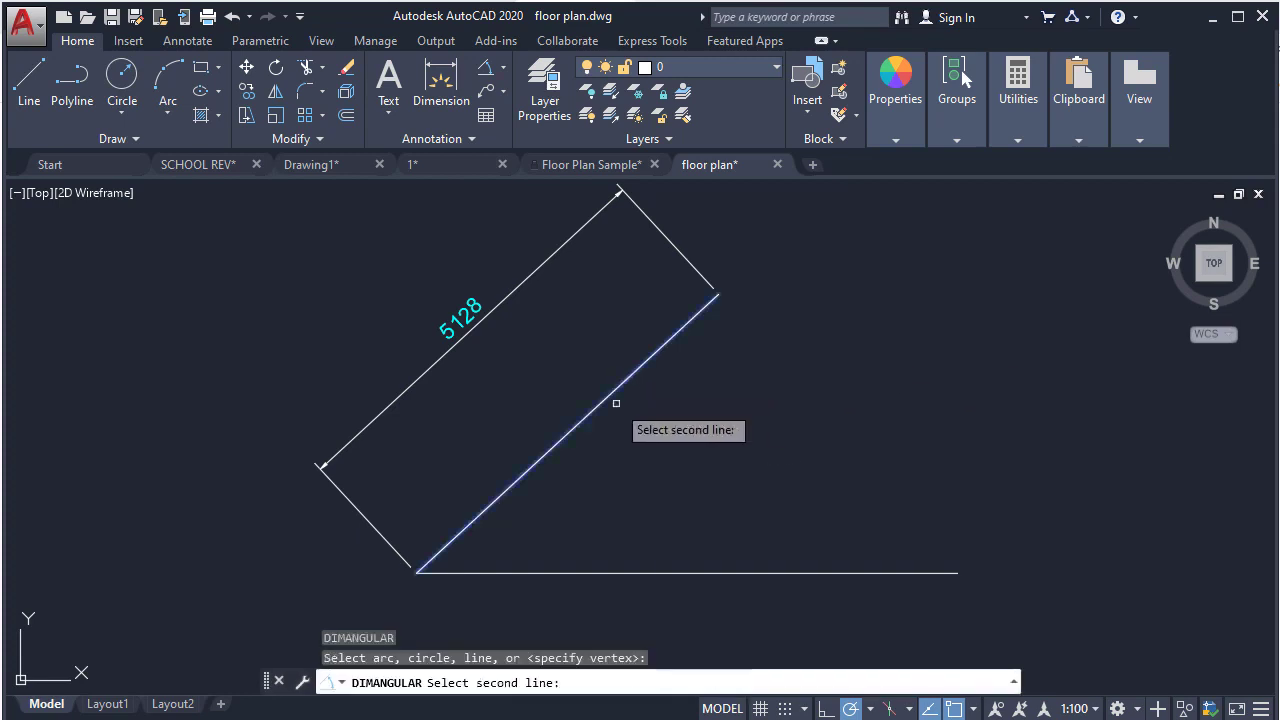
{"action": "left_click", "coordinate": [613, 573]}
{"action": "left_click", "coordinate": [692, 451]}
{"action": "scroll", "coordinate": [685, 444], "scroll_direction": "up", "scroll_amount": 2}
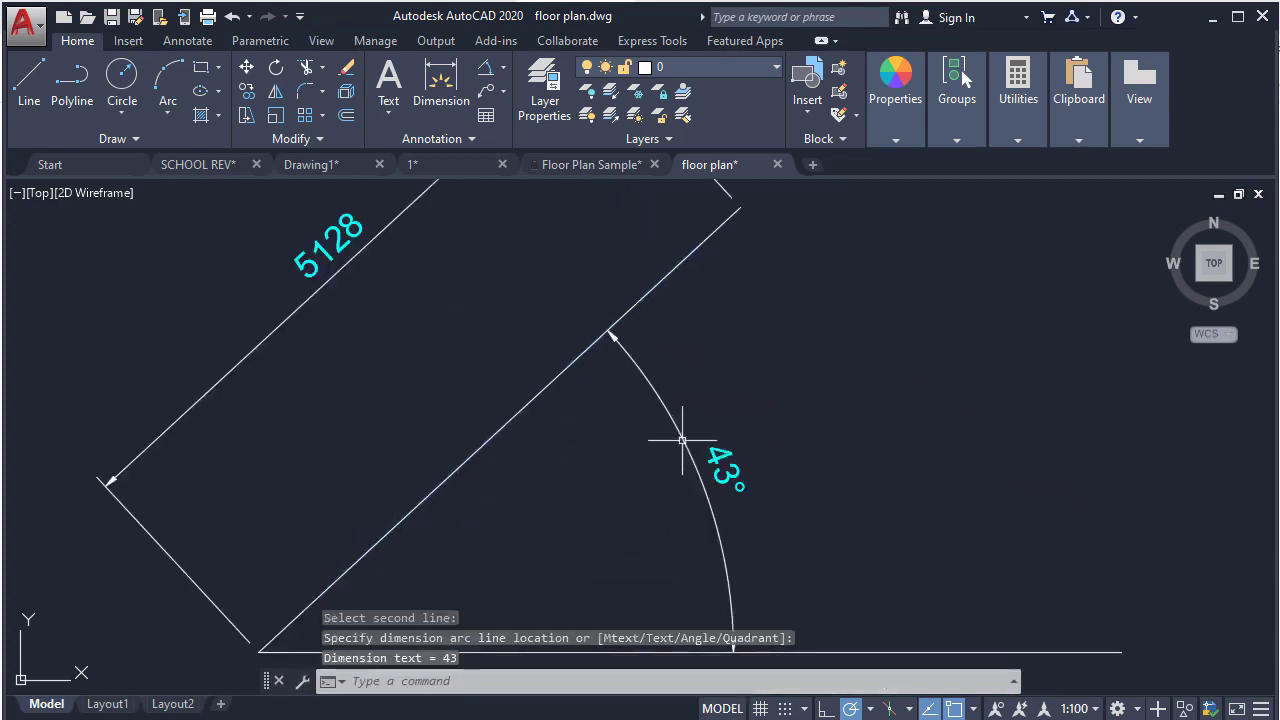
{"action": "scroll", "coordinate": [690, 410], "scroll_direction": "up", "scroll_amount": 3}
{"action": "scroll", "coordinate": [738, 285], "scroll_direction": "down", "scroll_amount": 5}
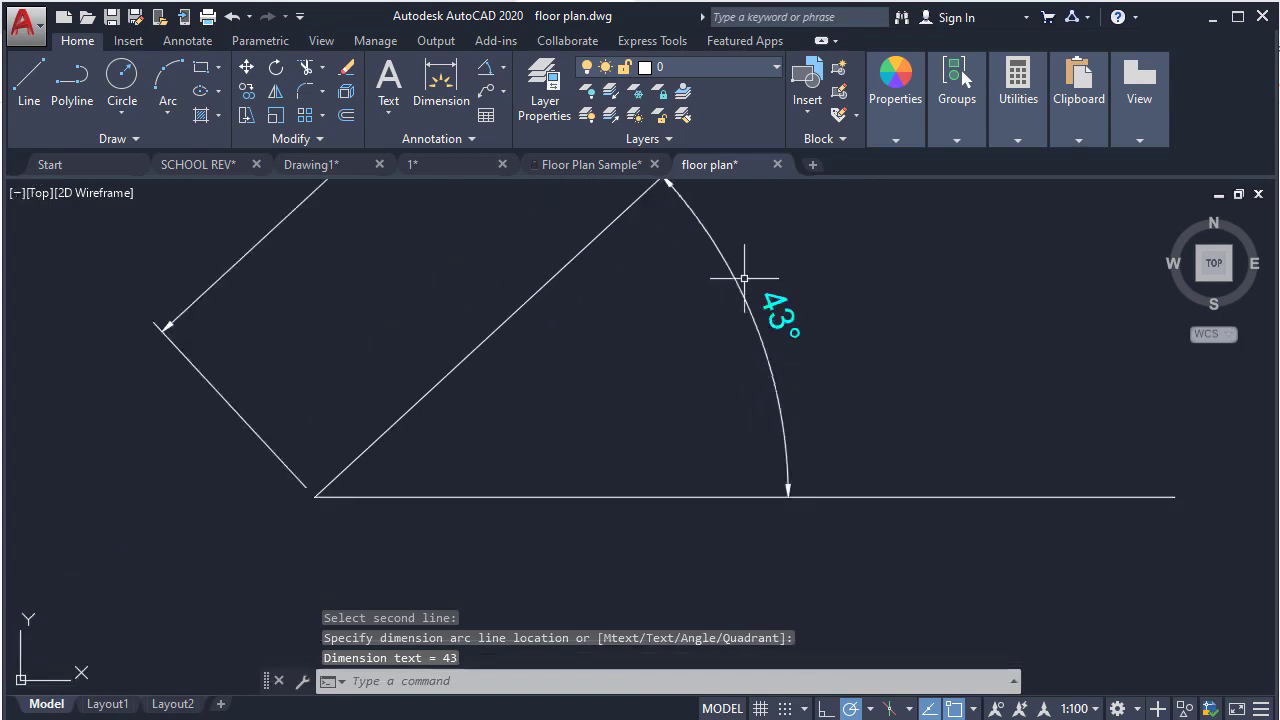
{"action": "middle_click_drag", "start_coordinate": [741, 211], "coordinate": [720, 249]}
Step: Add an arc length dimension to the open arc below the circle, placing it just outside the arc
{"action": "left_click", "coordinate": [496, 74]}
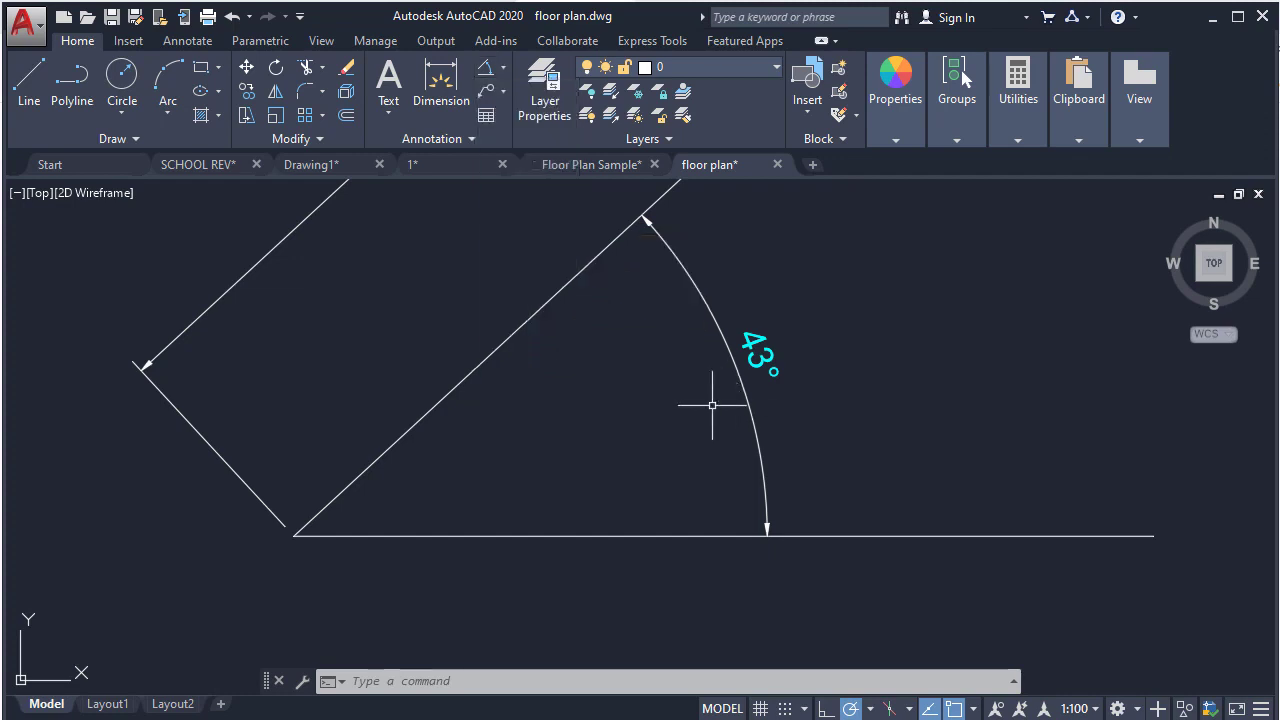
{"action": "type", "text": "U"}
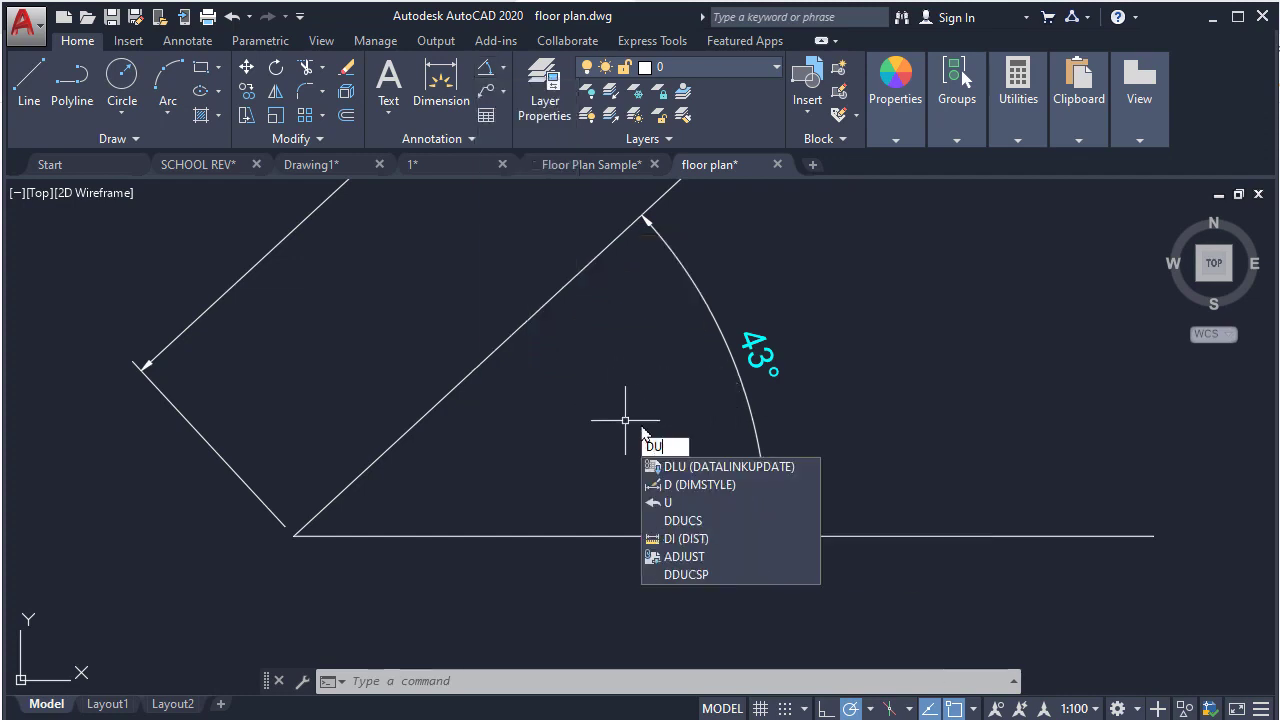
{"action": "key", "text": "BackSpace"}
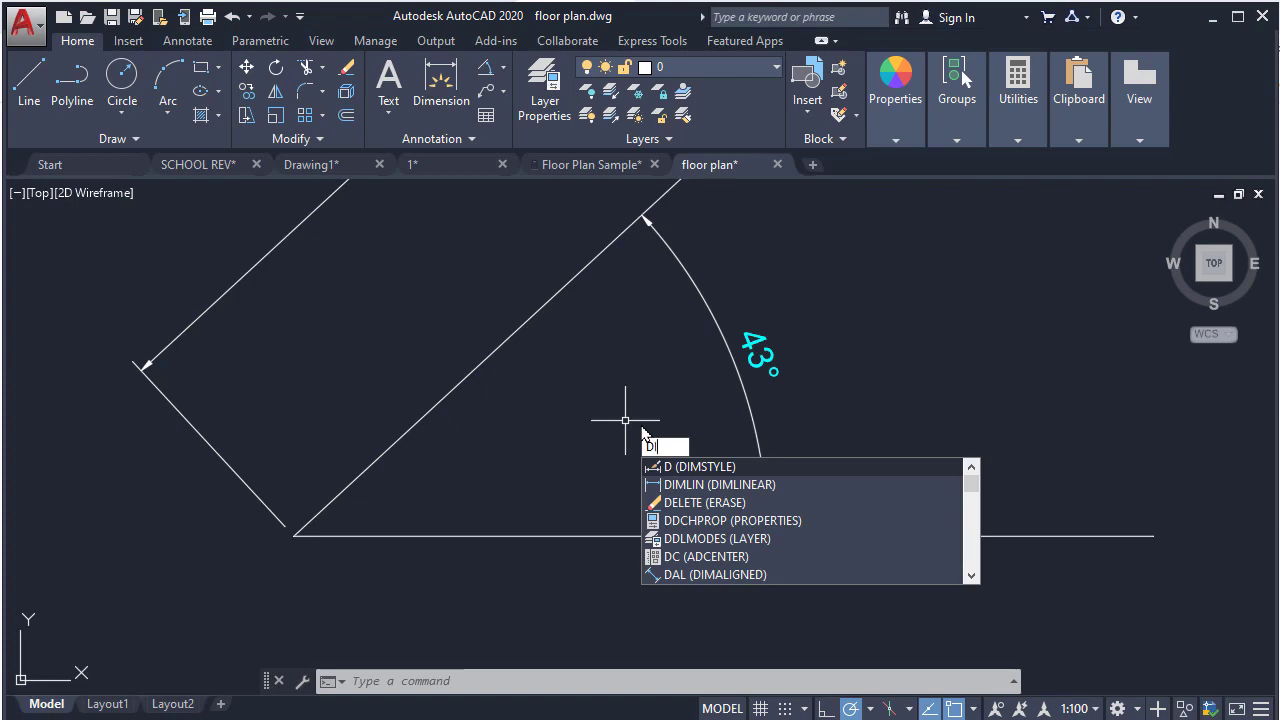
{"action": "type", "text": "IMARC"}
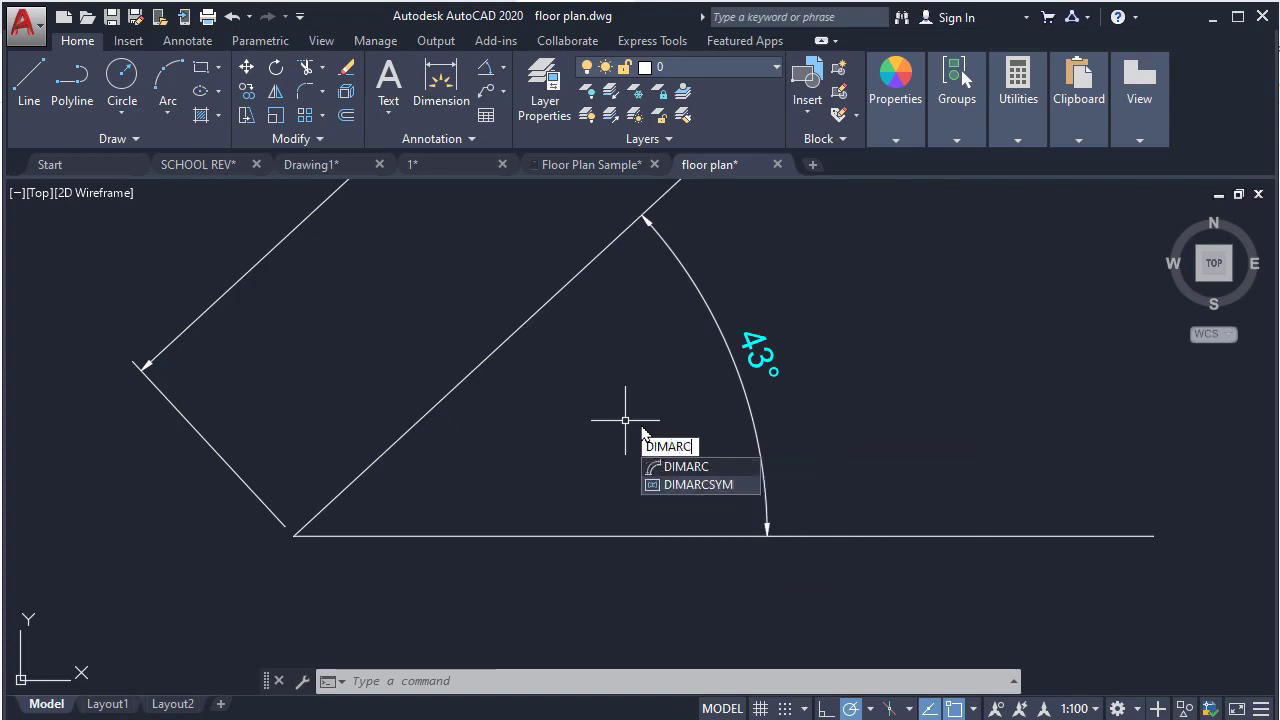
{"action": "key", "text": "Return"}
{"action": "scroll", "coordinate": [640, 420], "scroll_direction": "down", "scroll_amount": 5}
{"action": "middle_click_drag", "start_coordinate": [622, 495], "coordinate": [645, 300]}
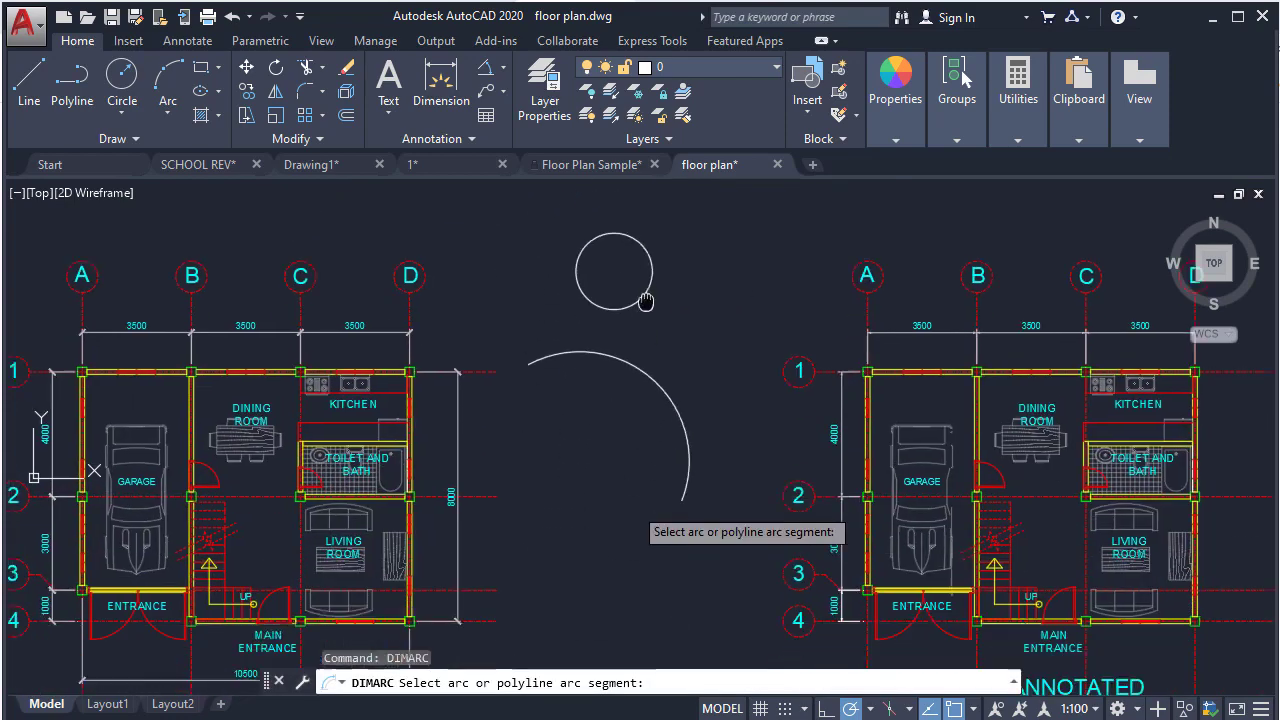
{"action": "left_click", "coordinate": [661, 389]}
{"action": "scroll", "coordinate": [661, 385], "scroll_direction": "up", "scroll_amount": 4}
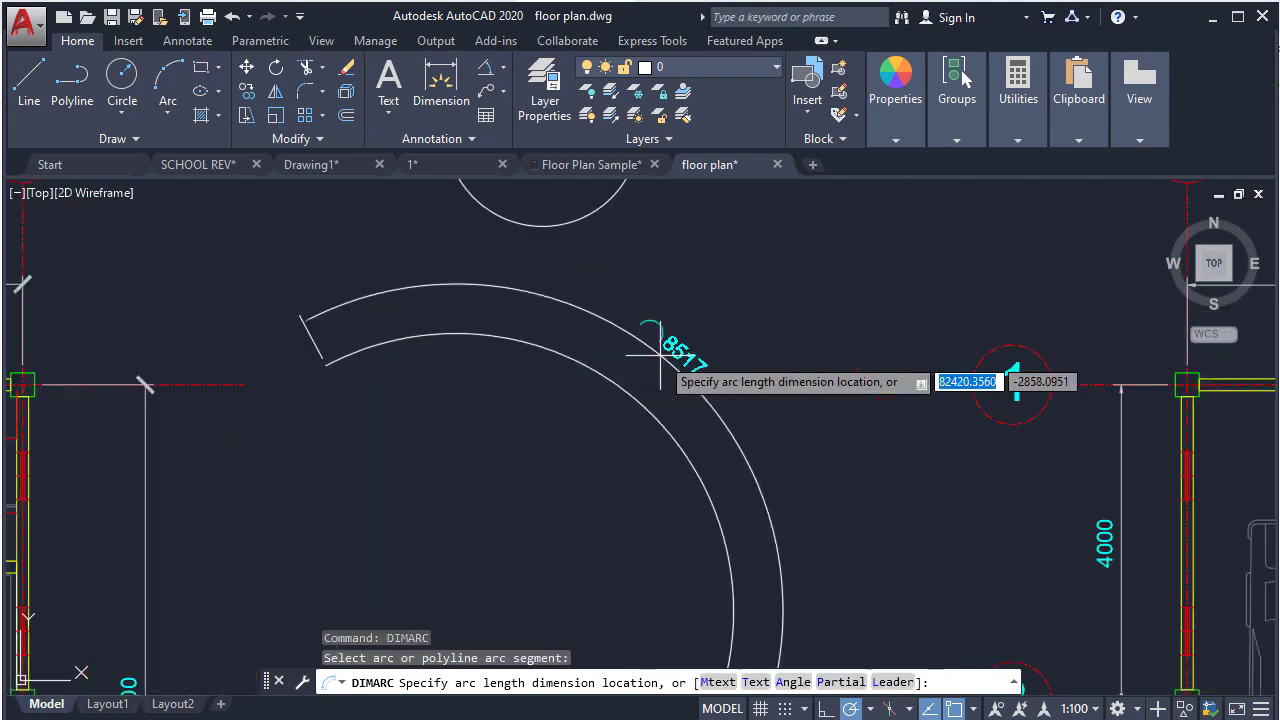
{"action": "left_click", "coordinate": [665, 340]}
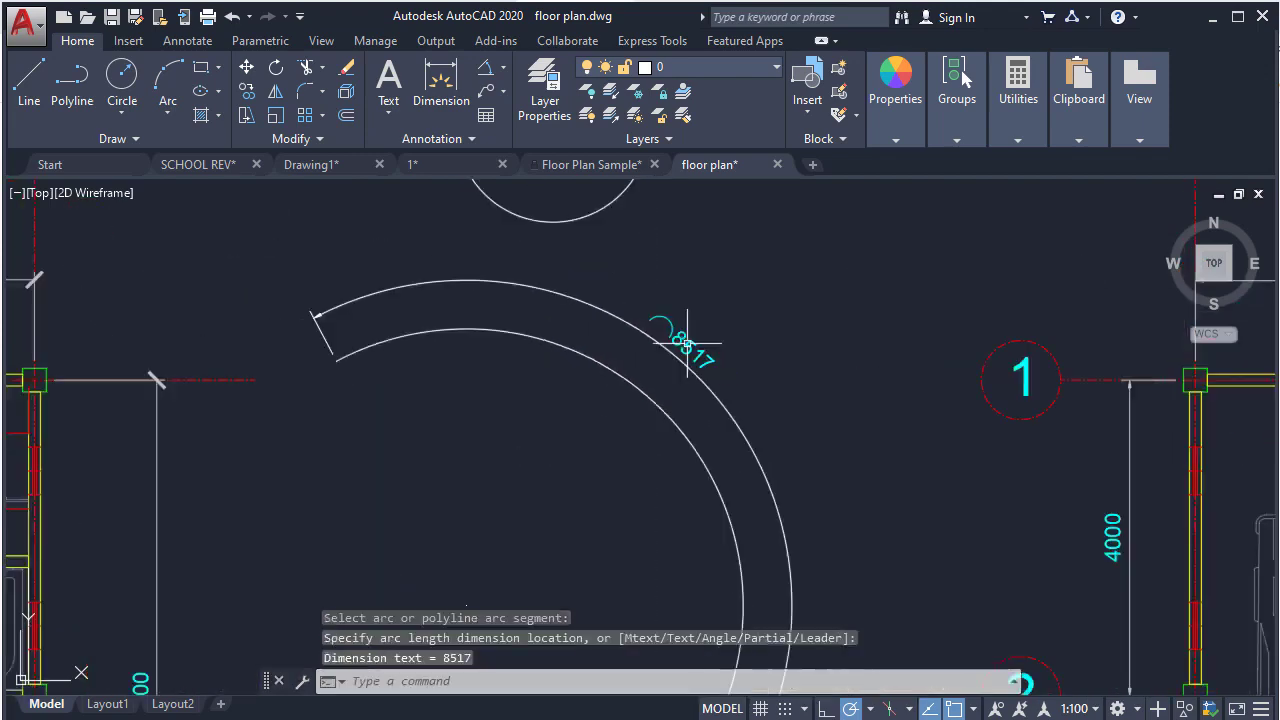
{"action": "scroll", "coordinate": [686, 343], "scroll_direction": "down", "scroll_amount": 3}
{"action": "middle_click_drag", "start_coordinate": [737, 297], "coordinate": [733, 329]}
{"action": "key", "text": "Escape"}
{"action": "key", "text": "Escape"}
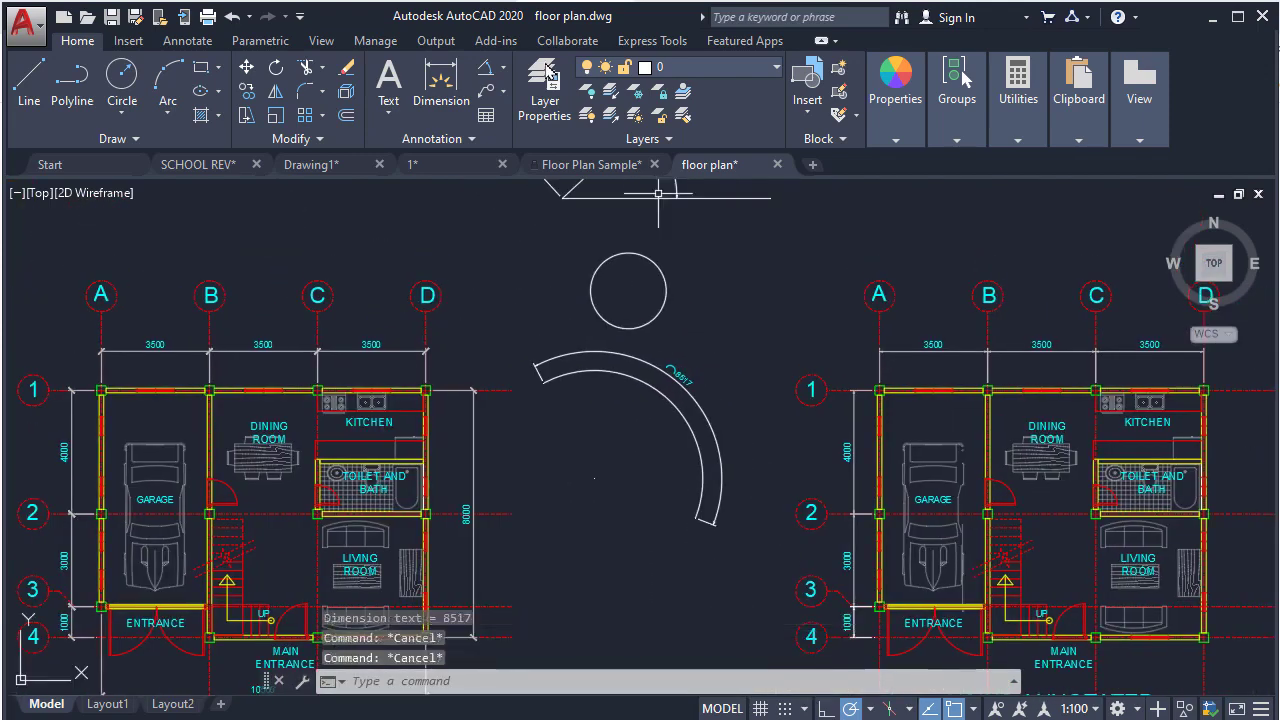
Step: Add a diameter dimension to the circle above the arc, placing its text inside the circle's lower-left part
{"action": "left_click", "coordinate": [506, 68]}
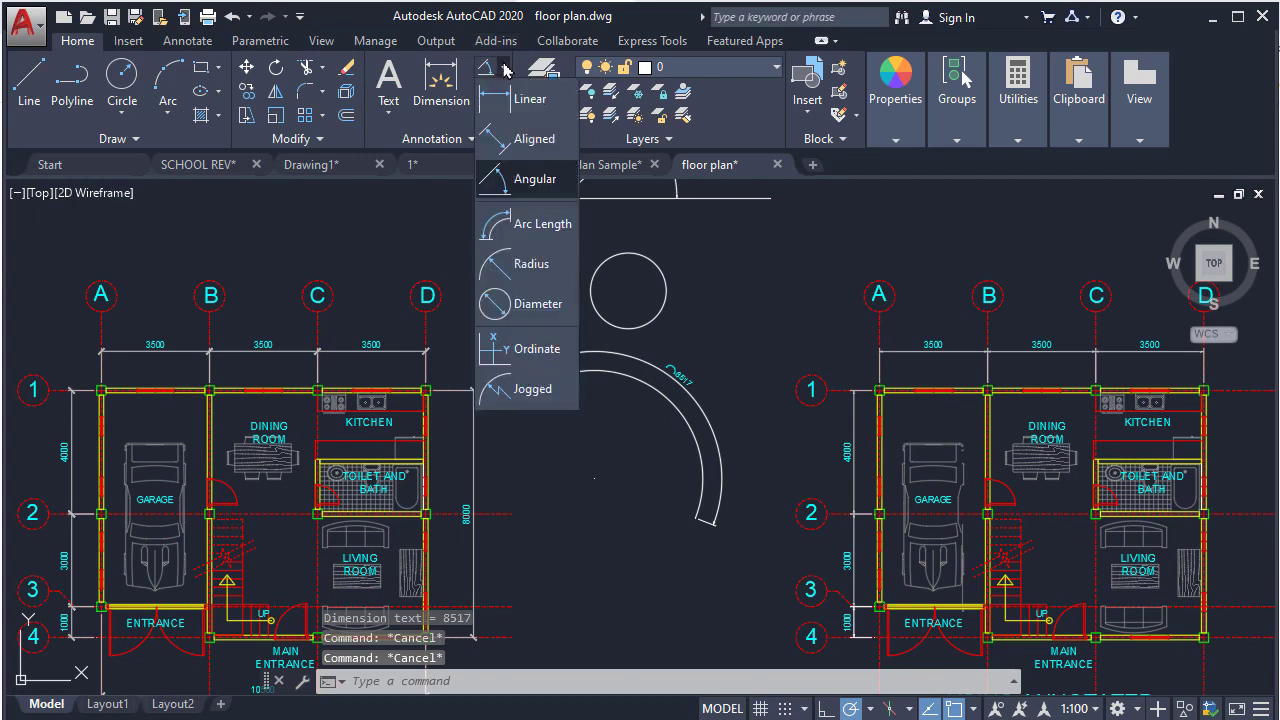
{"action": "left_click", "coordinate": [515, 305]}
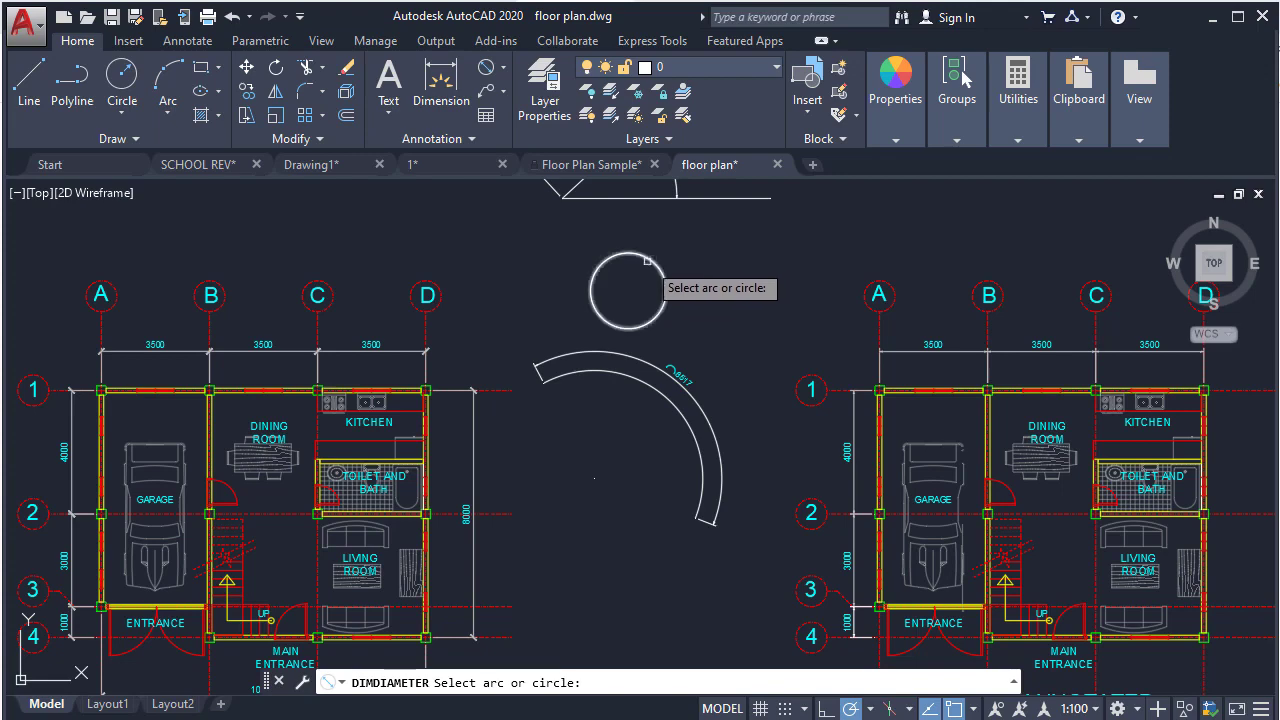
{"action": "left_click", "coordinate": [664, 289]}
{"action": "scroll", "coordinate": [620, 292], "scroll_direction": "up", "scroll_amount": 4}
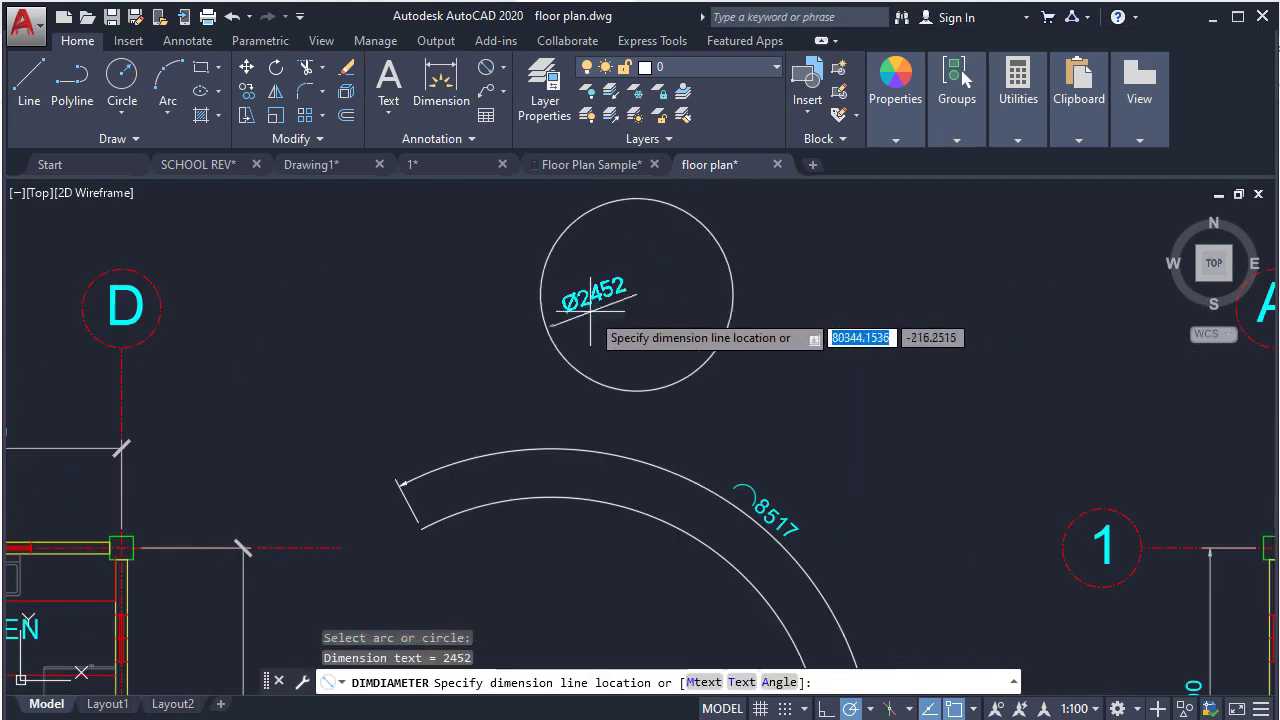
{"action": "left_click", "coordinate": [590, 310]}
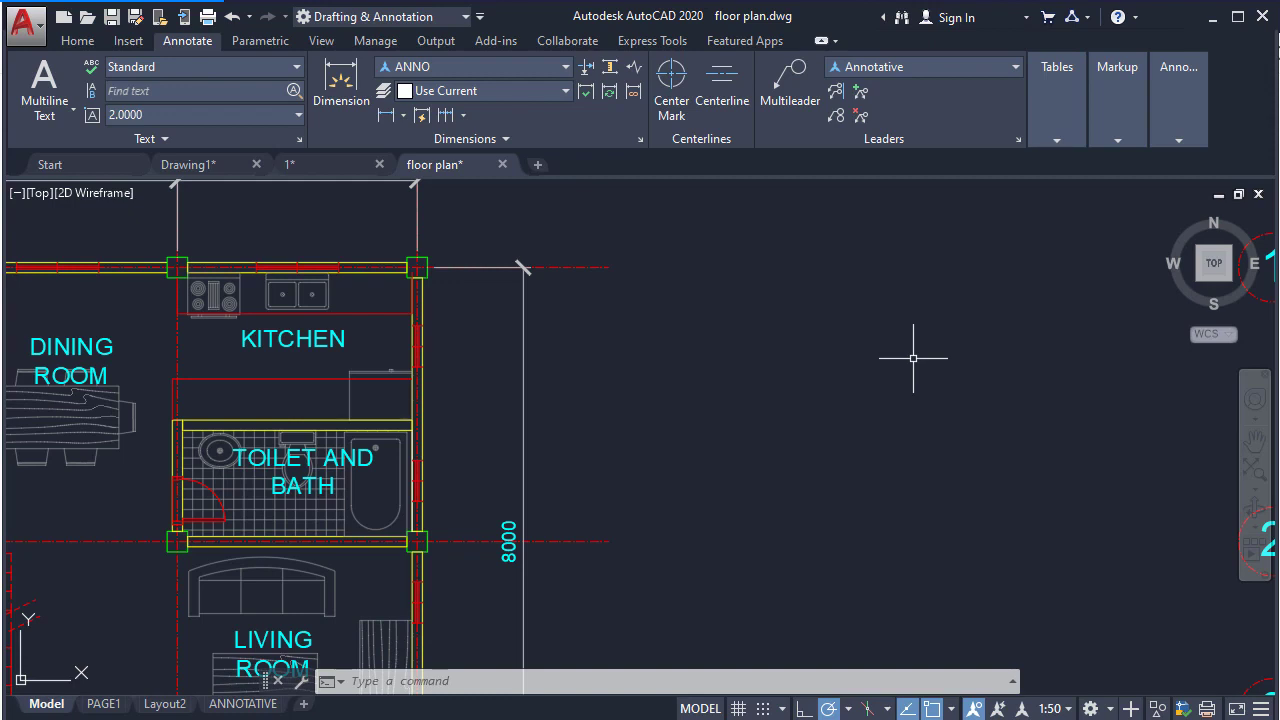
Step: Create a new multileader style named 1-100 based on the Standard style
{"action": "type", "text": "MLEa"}
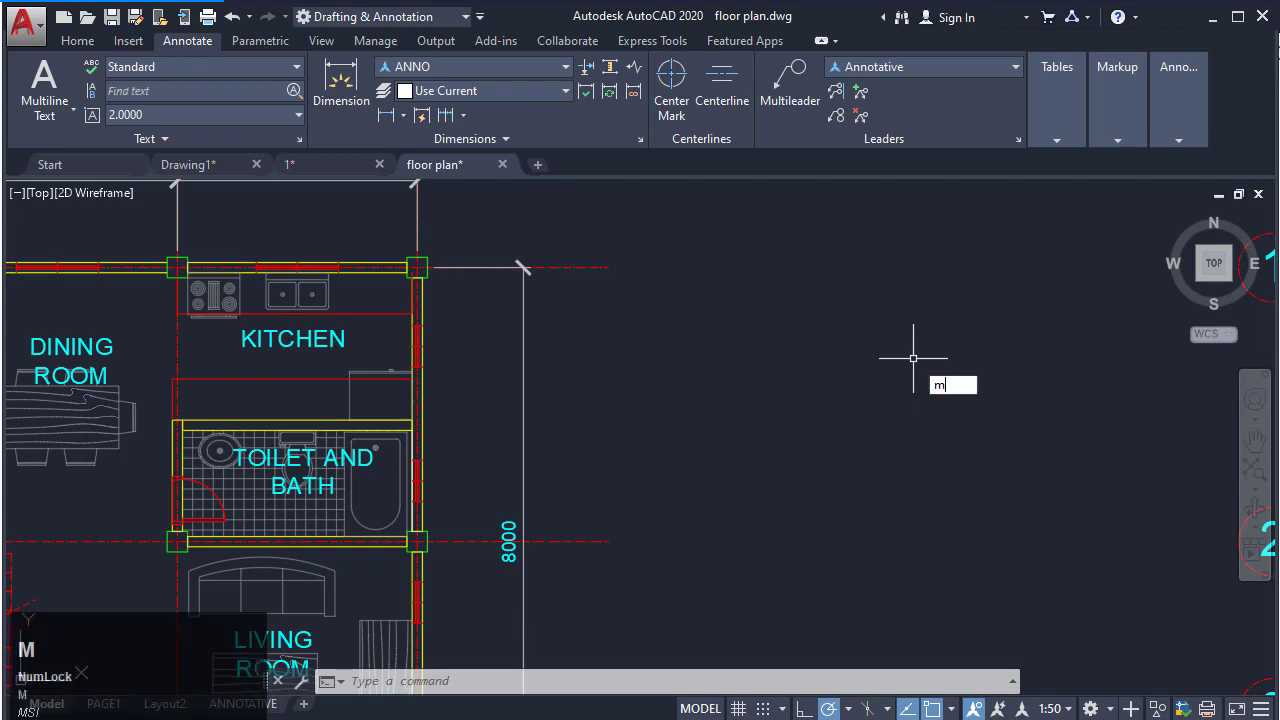
{"action": "type", "text": "d"}
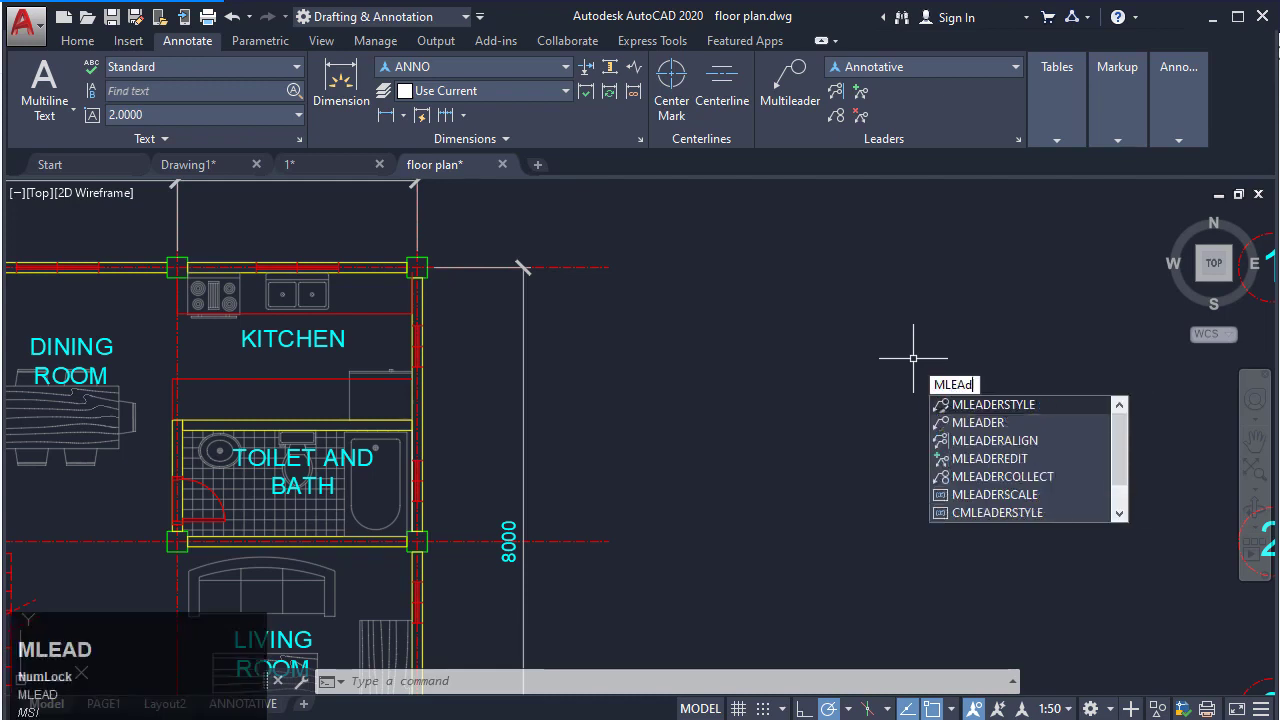
{"action": "type", "text": "ersty"}
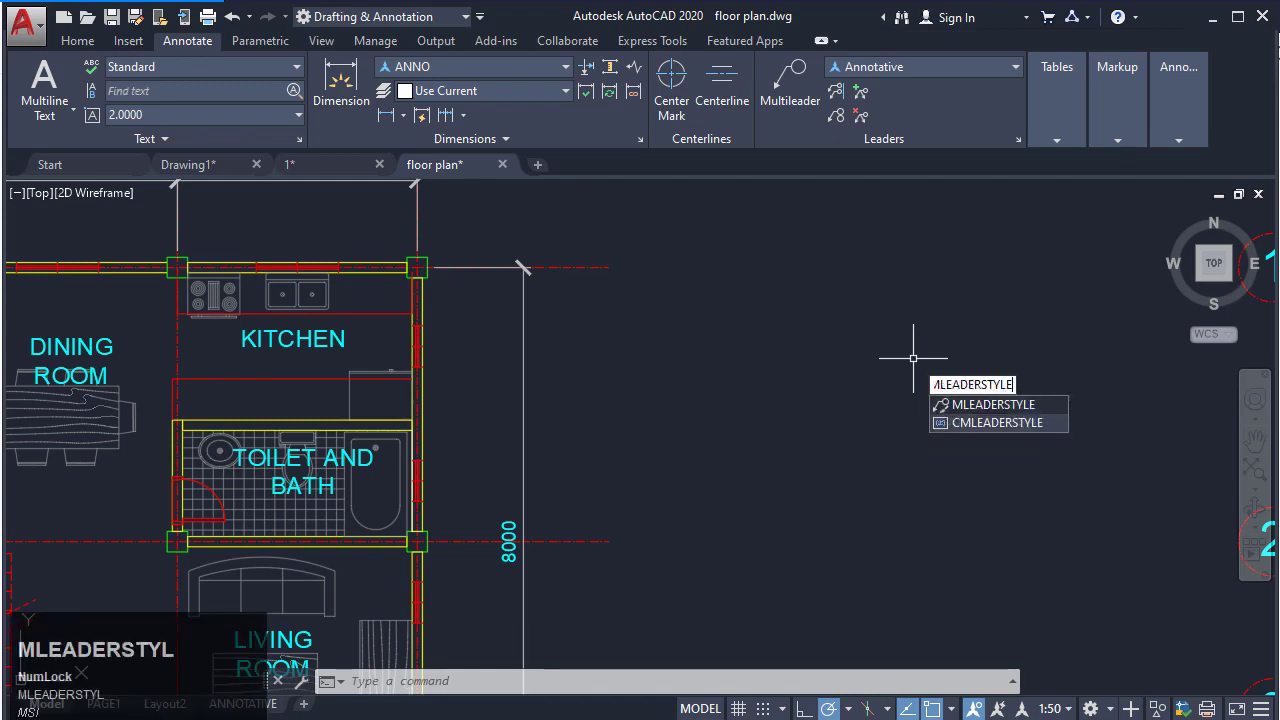
{"action": "key", "text": "Return"}
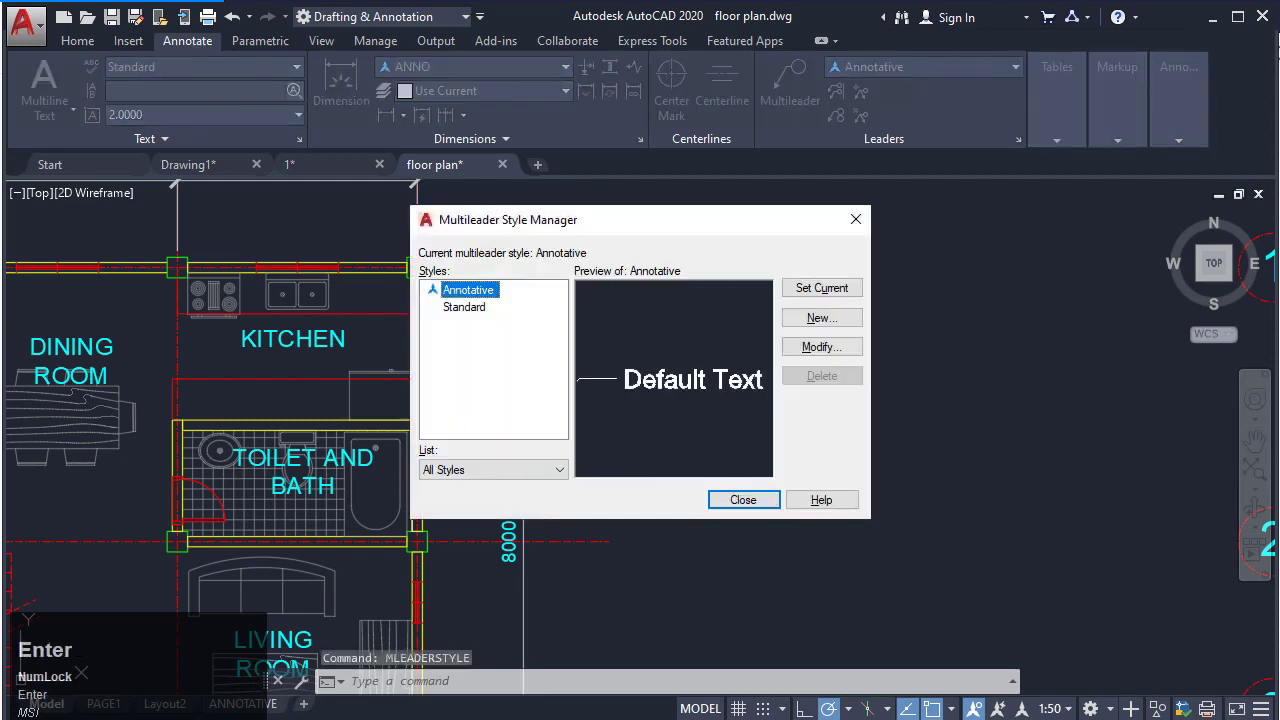
{"action": "left_click", "coordinate": [474, 312]}
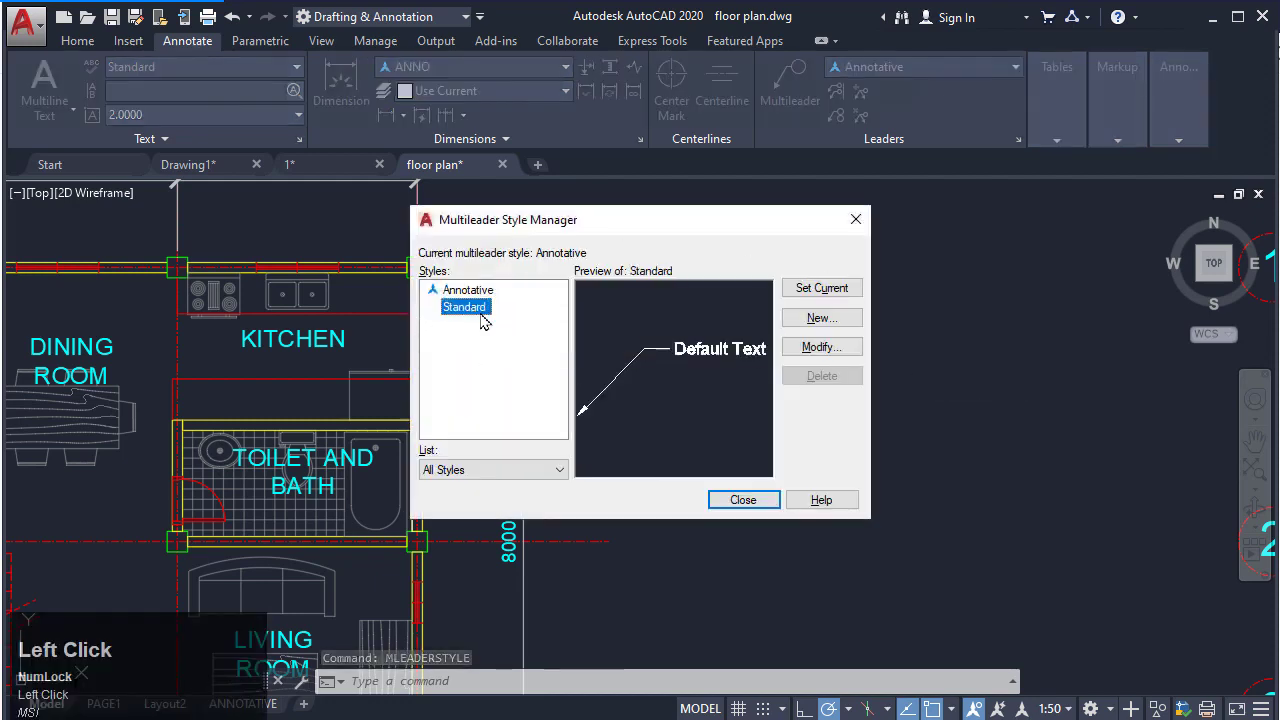
{"action": "left_click", "coordinate": [822, 320]}
{"action": "type", "text": "1"}
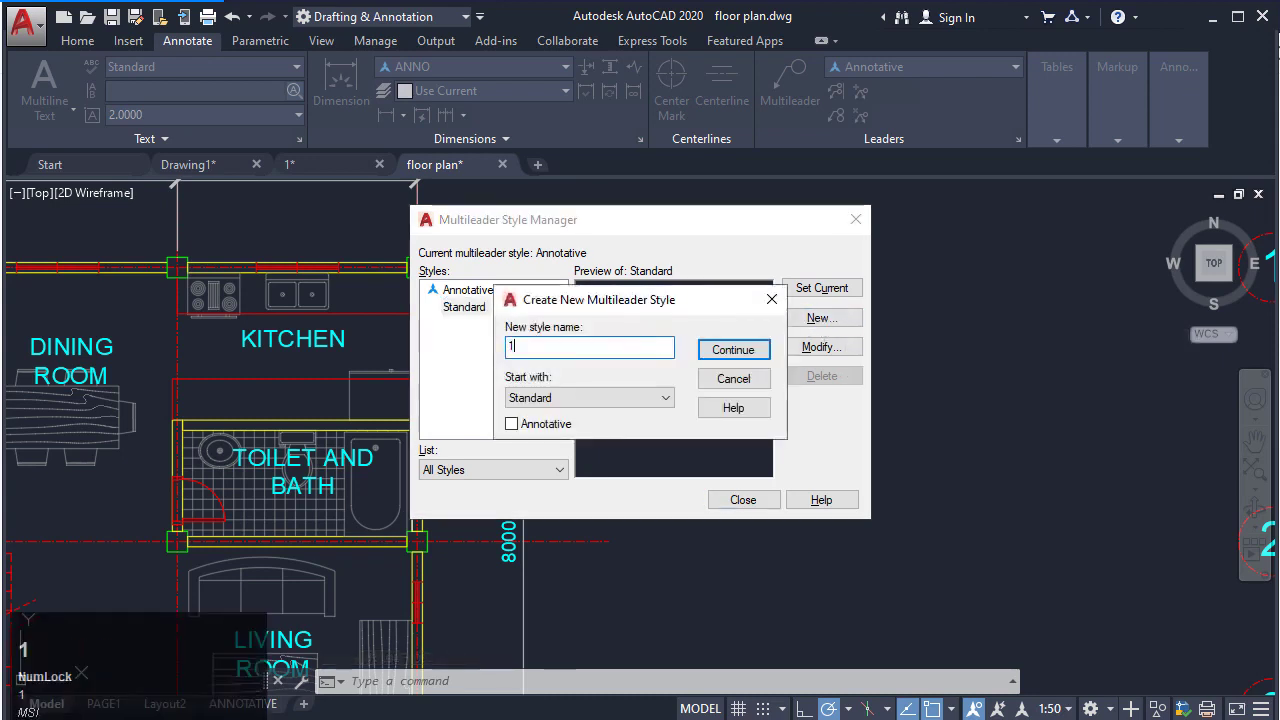
{"action": "type", "text": "-100"}
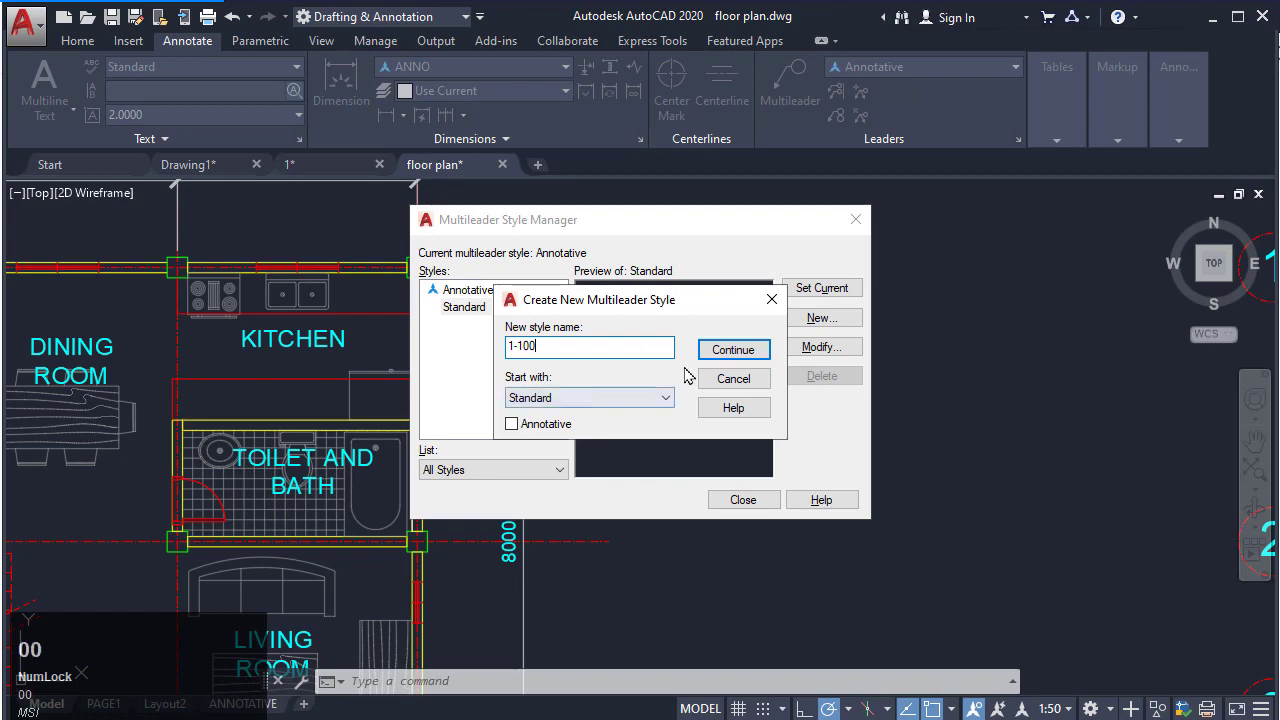
{"action": "left_click", "coordinate": [717, 356]}
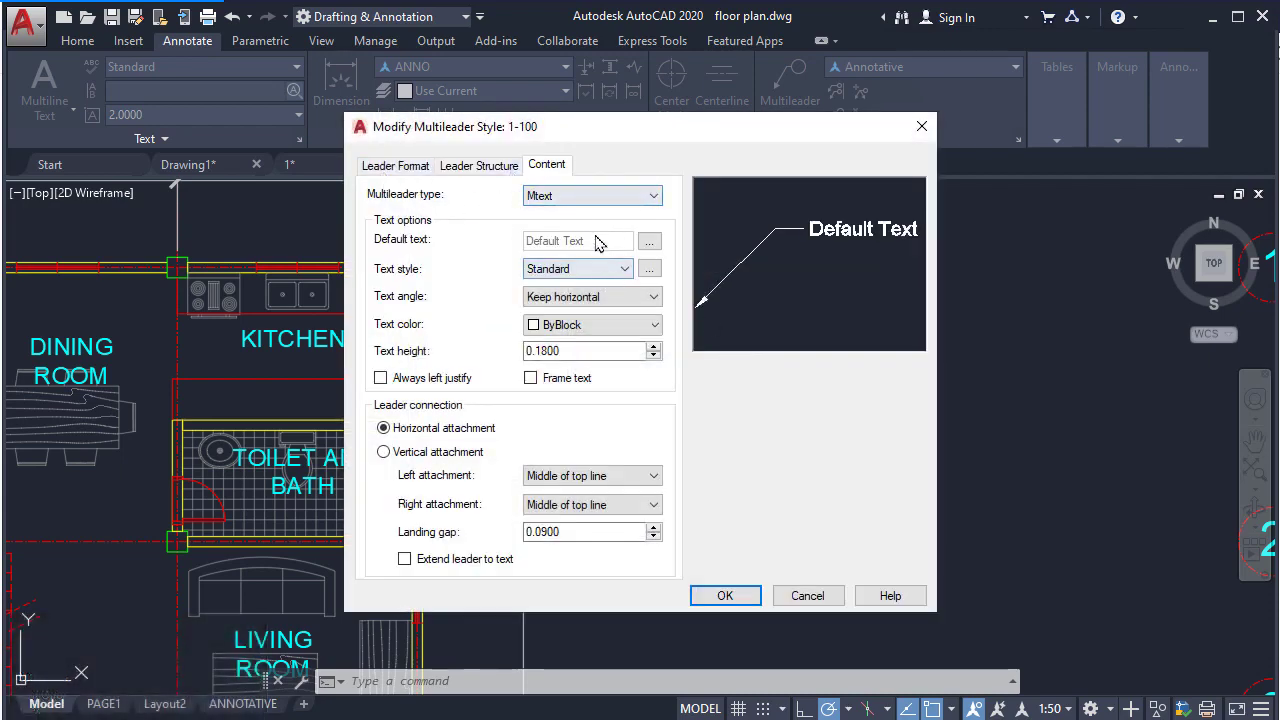
Step: Set the leader color, linetype and lineweight of the 1-100 multileader style to ByLayer
{"action": "left_click", "coordinate": [393, 168]}
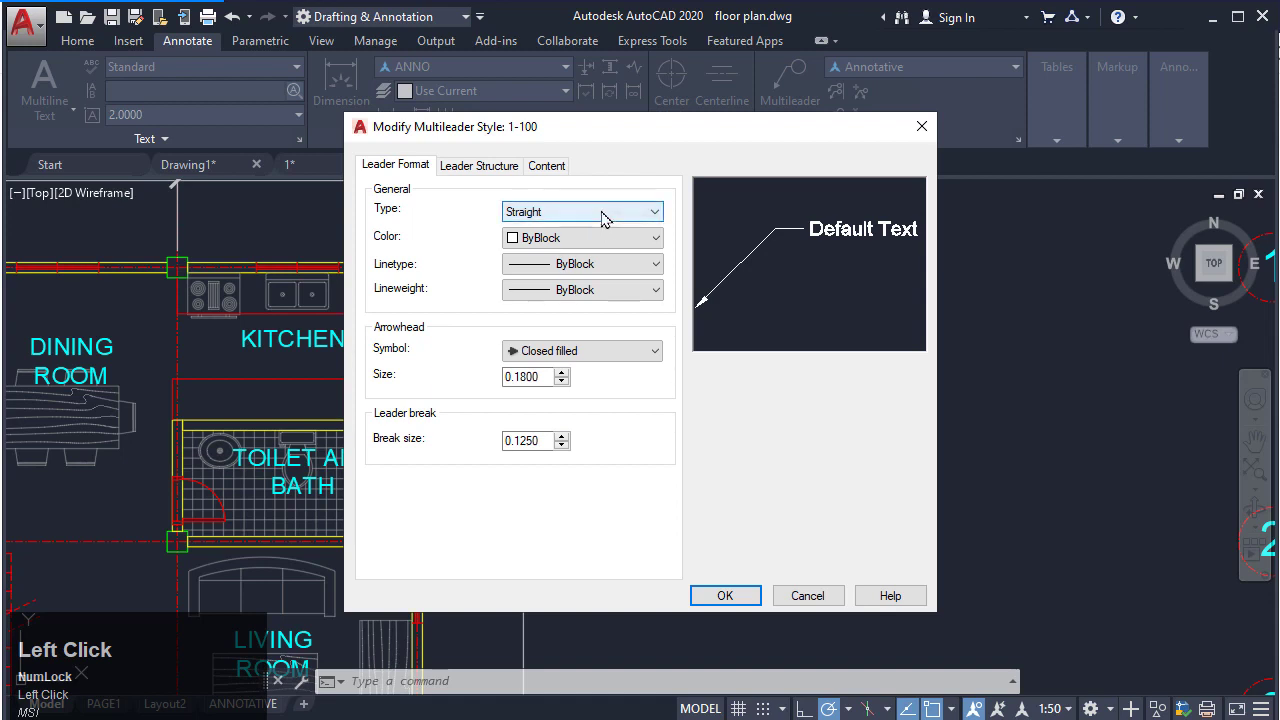
{"action": "left_click", "coordinate": [573, 240]}
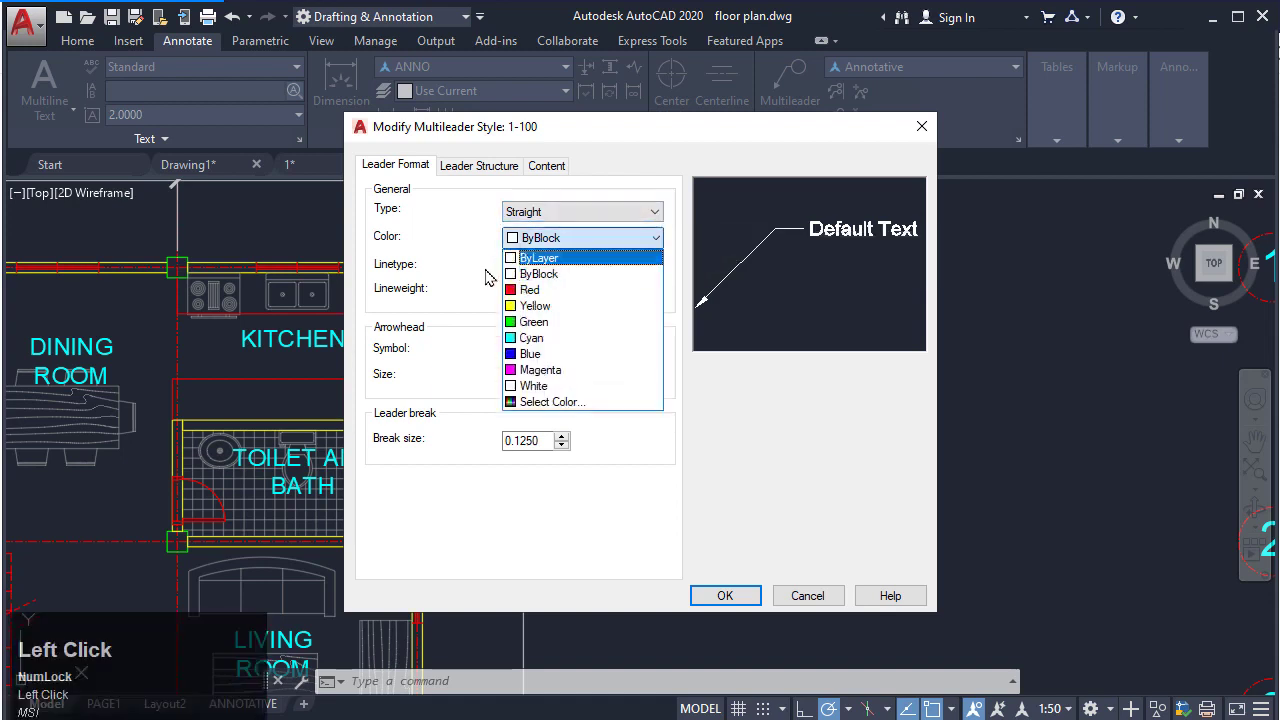
{"action": "left_click", "coordinate": [549, 259]}
{"action": "left_click", "coordinate": [552, 264]}
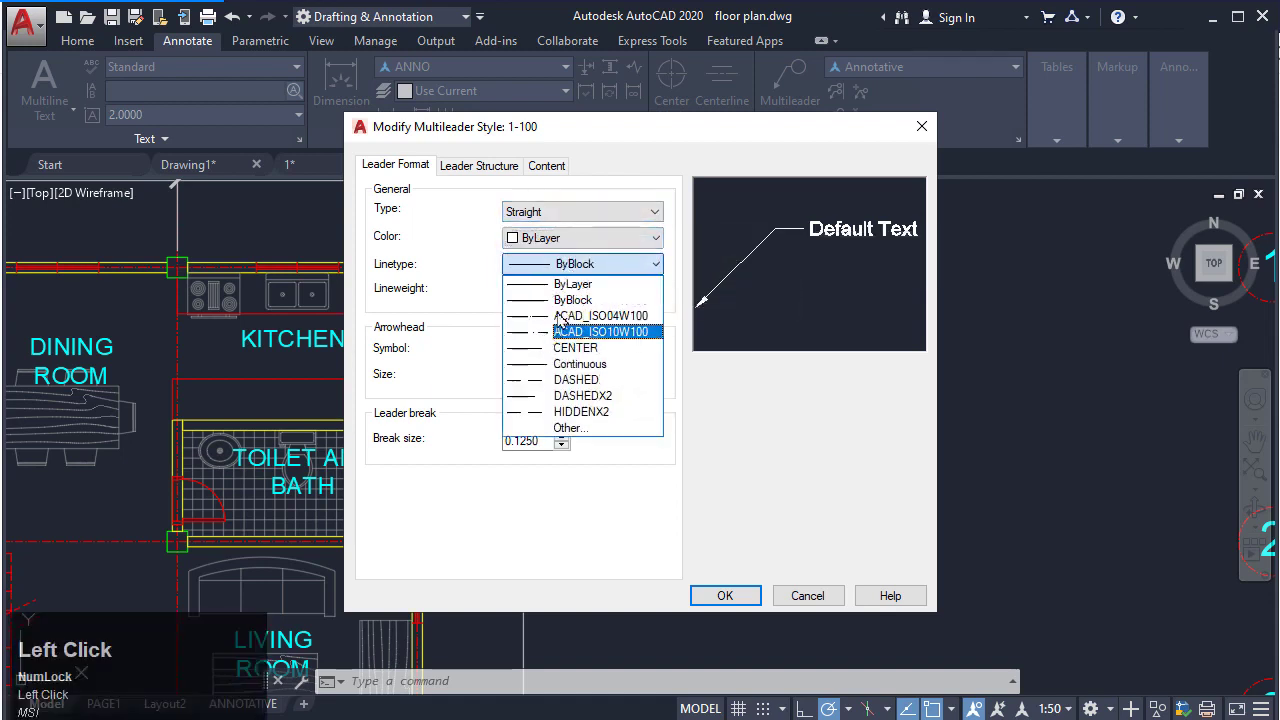
{"action": "left_click", "coordinate": [567, 285]}
{"action": "left_click", "coordinate": [565, 291]}
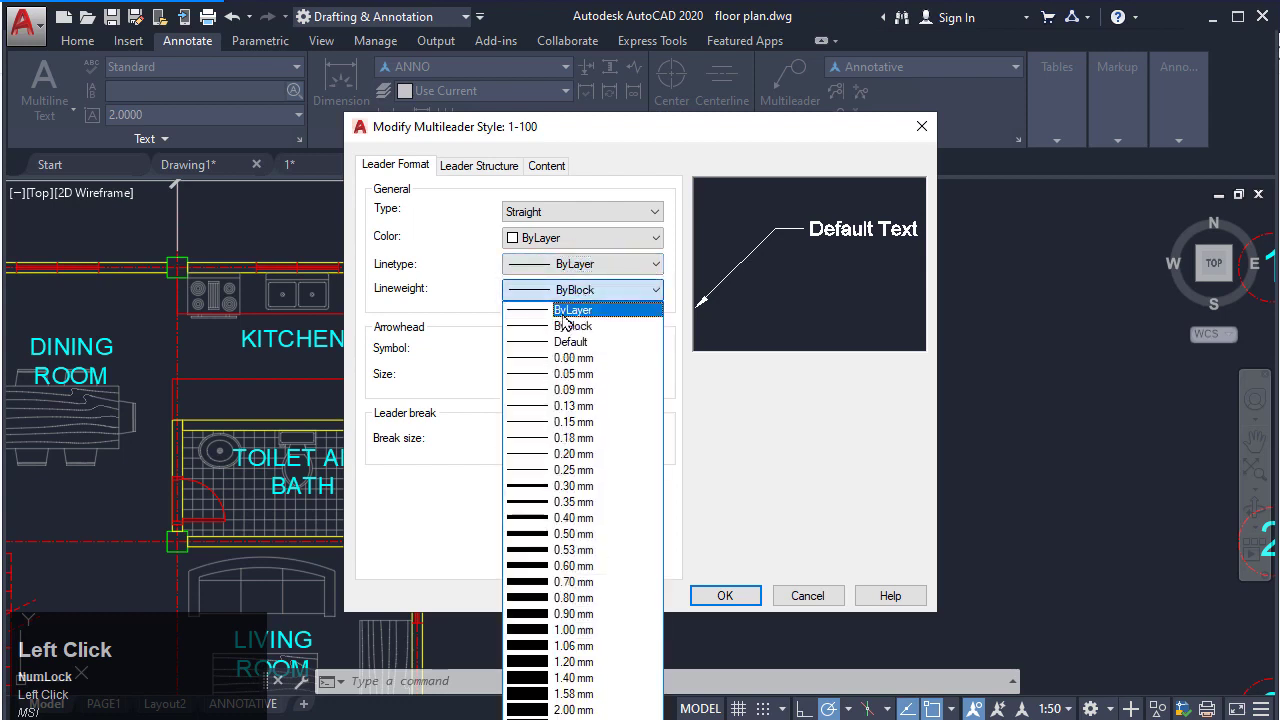
{"action": "left_click", "coordinate": [566, 312]}
Step: Set the style's arrowhead size to 2 and its leader break size to 1
{"action": "left_click_drag", "start_coordinate": [539, 377], "coordinate": [401, 377]}
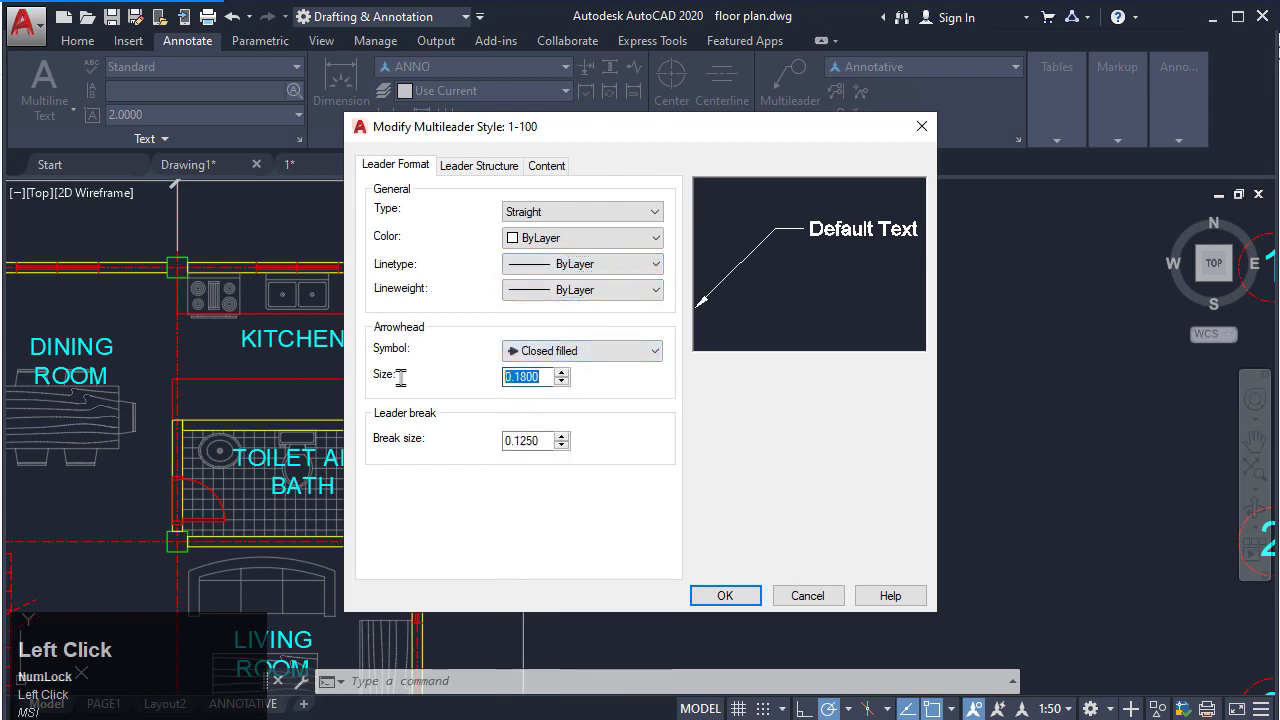
{"action": "type", "text": "2"}
{"action": "left_click_drag", "start_coordinate": [556, 440], "coordinate": [414, 440]}
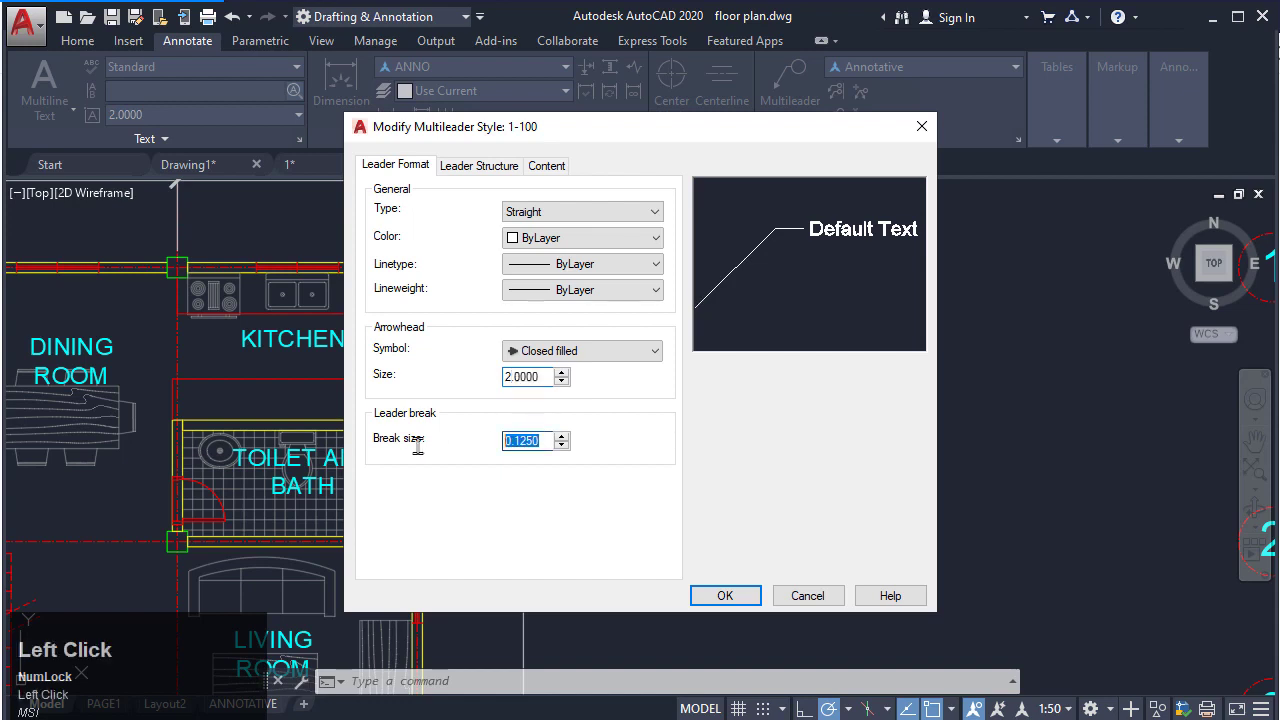
{"action": "type", "text": "1"}
Step: Set the multileader style's landing distance to 1 and its specified scale to 100
{"action": "left_click", "coordinate": [463, 170]}
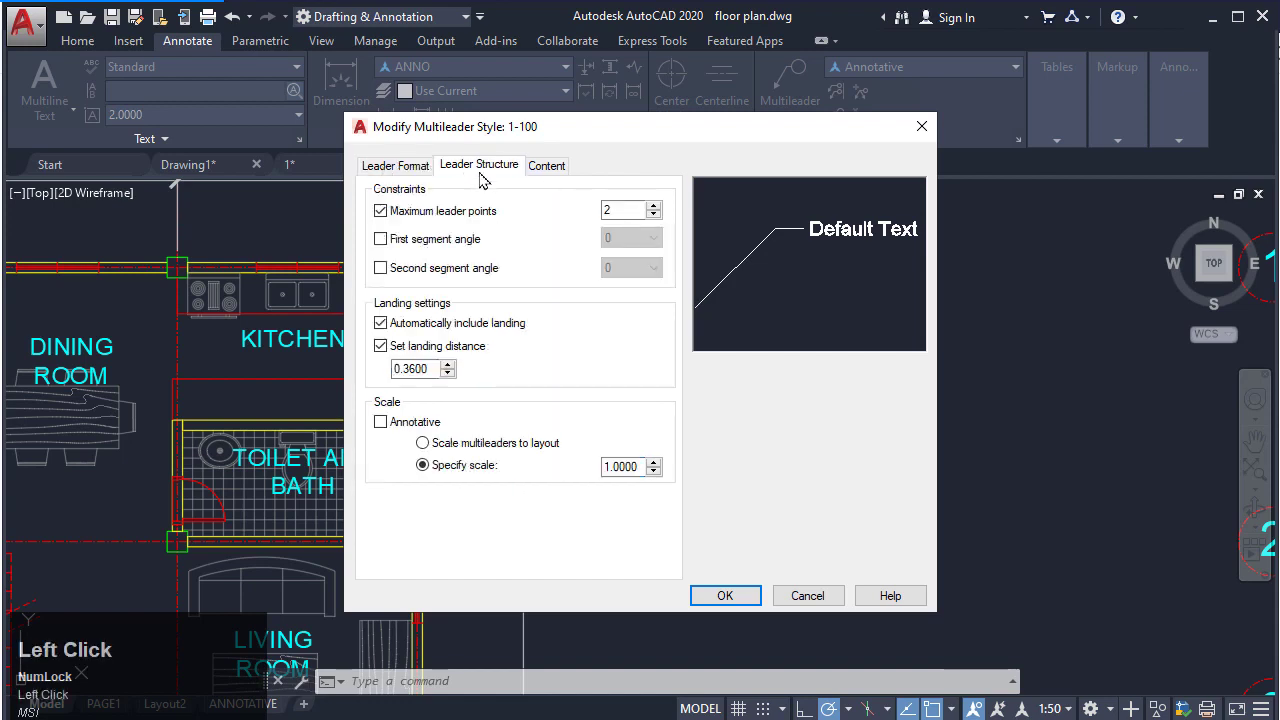
{"action": "left_click", "coordinate": [415, 369]}
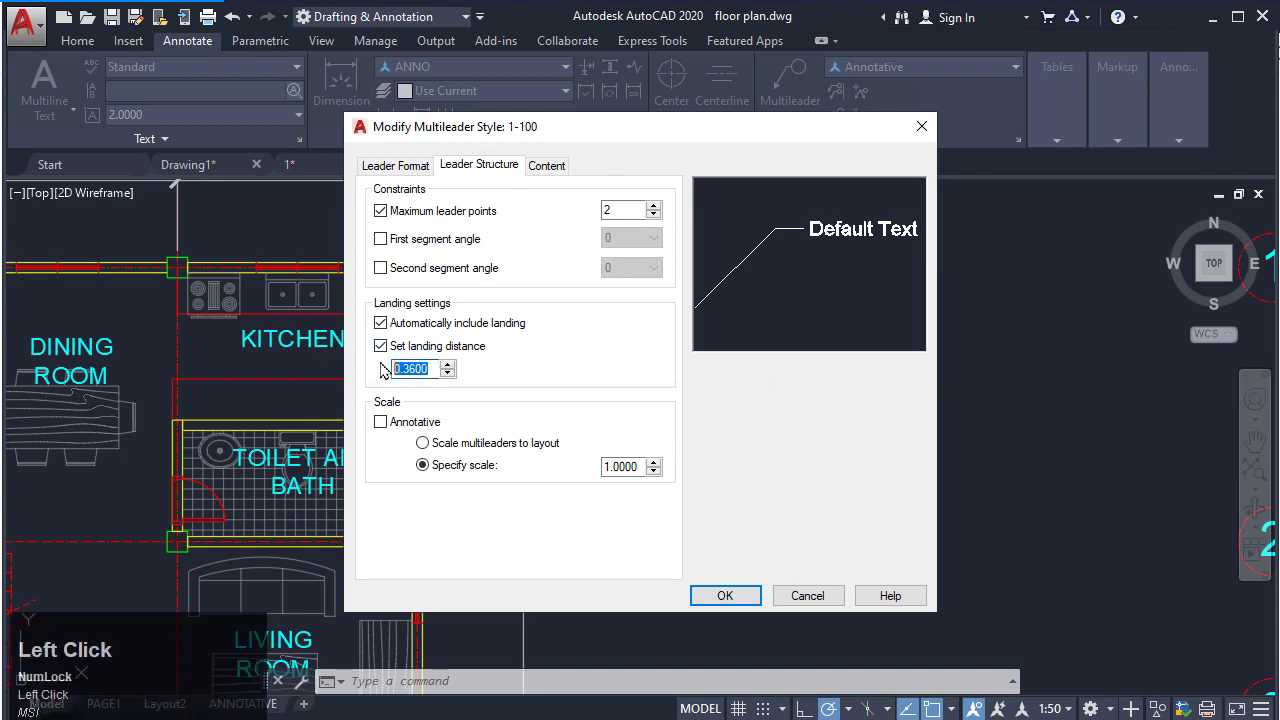
{"action": "type", "text": "1"}
{"action": "left_click", "coordinate": [540, 378]}
{"action": "left_click", "coordinate": [630, 467]}
{"action": "type", "text": "1"}
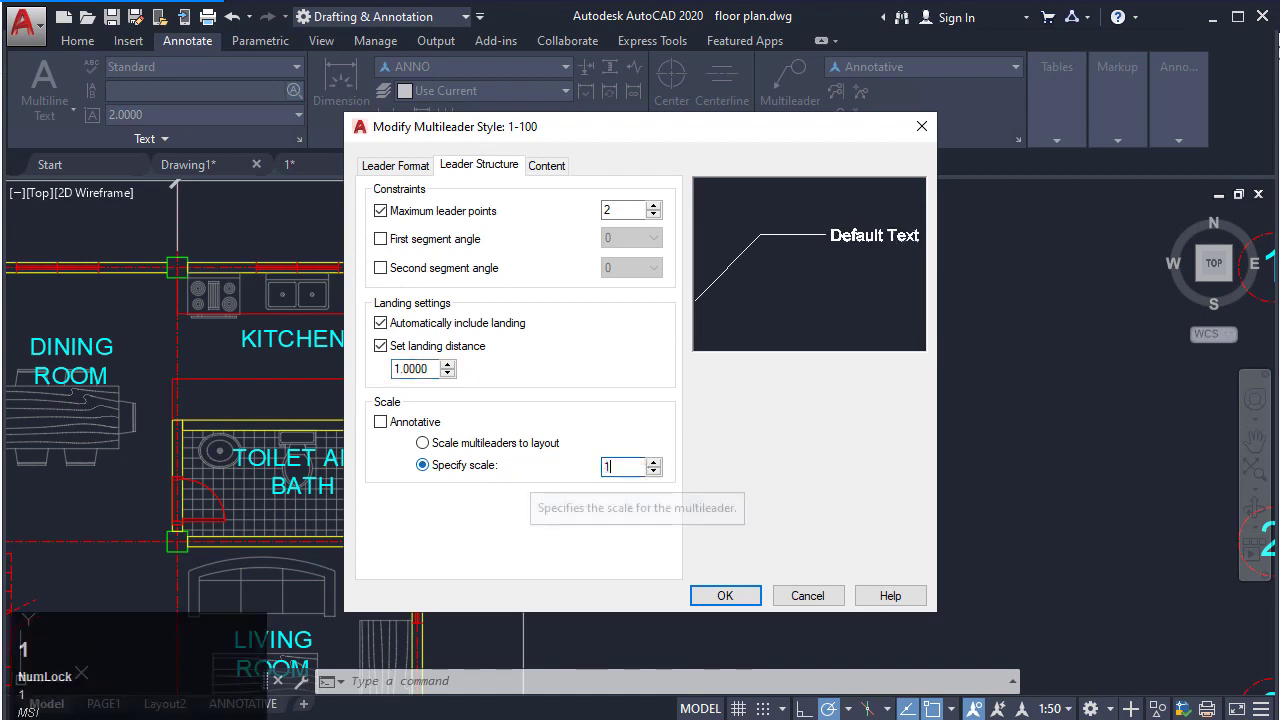
{"action": "type", "text": "00"}
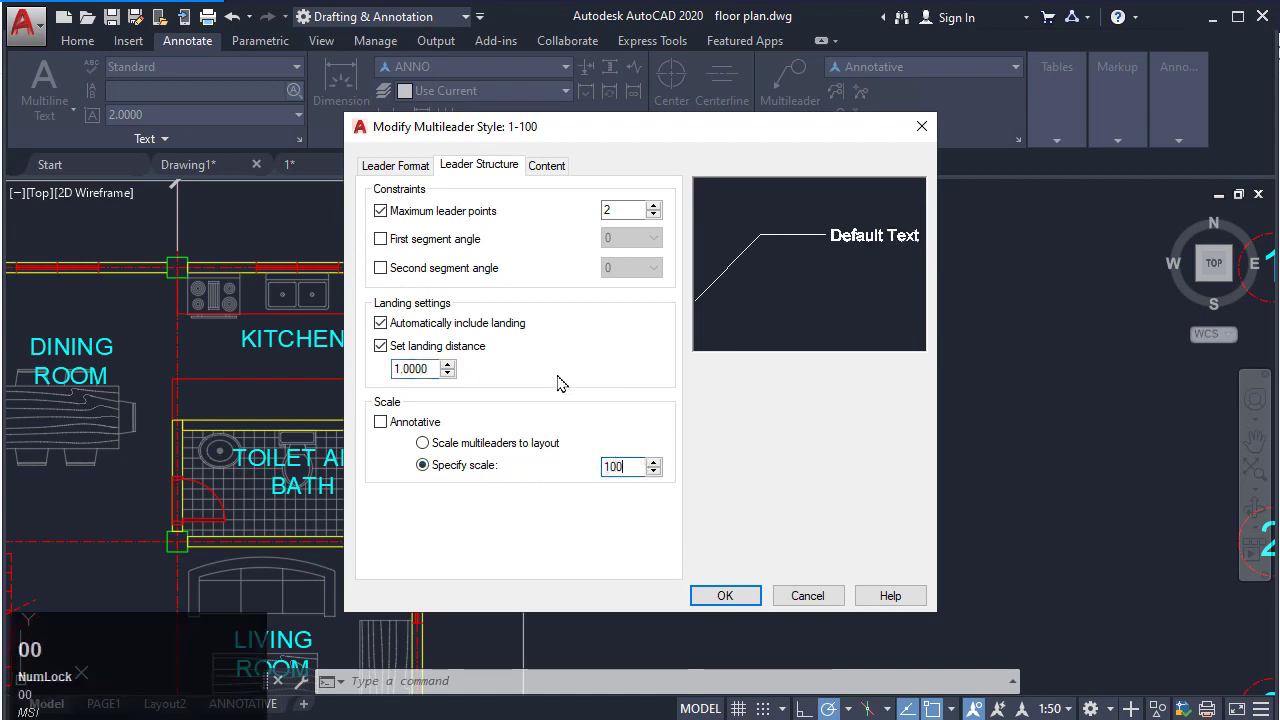
{"action": "left_click", "coordinate": [560, 432]}
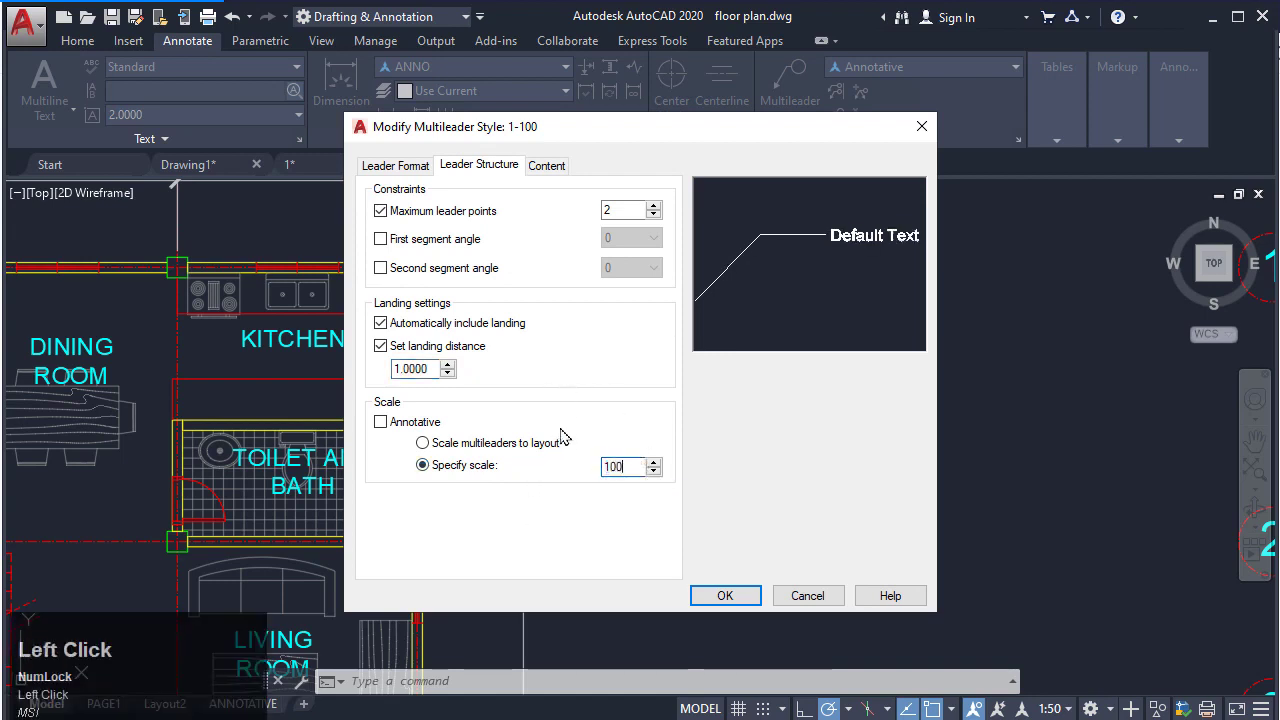
Step: Set the multileader text height to 2 and the landing gap to 1
{"action": "left_click", "coordinate": [548, 166]}
{"action": "left_click_drag", "start_coordinate": [577, 352], "coordinate": [467, 370]}
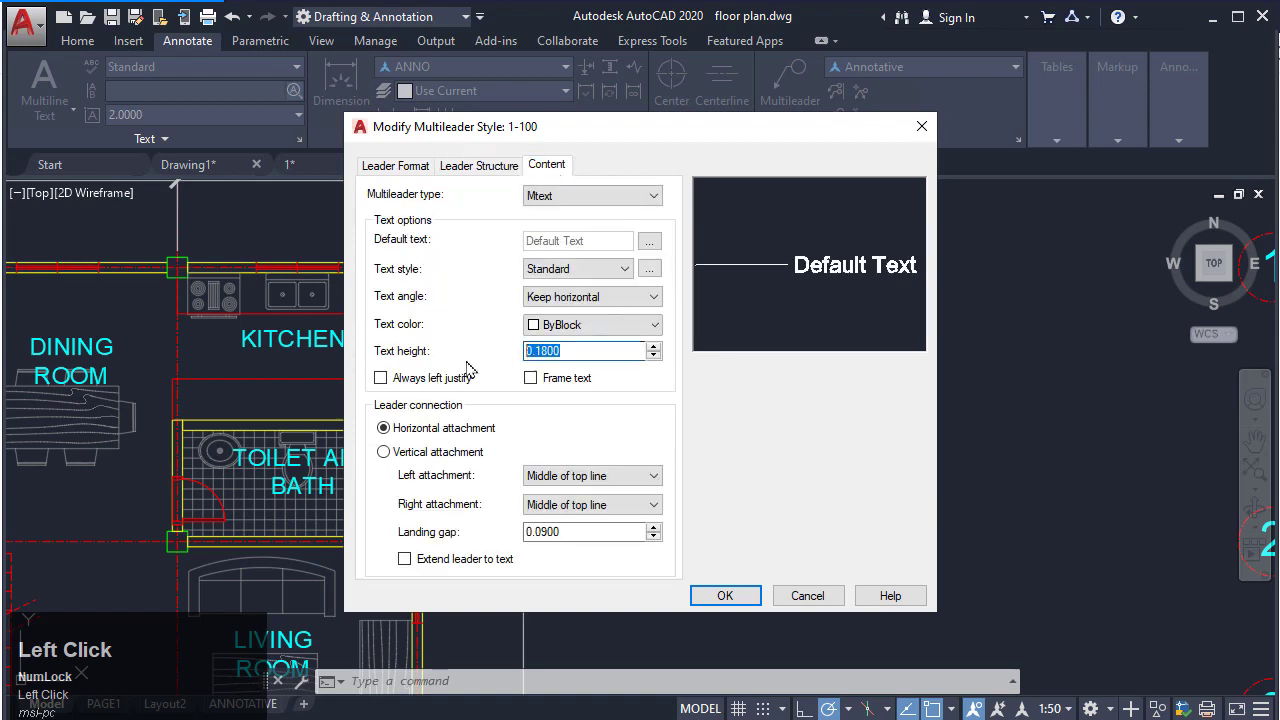
{"action": "type", "text": "2"}
{"action": "left_click_drag", "start_coordinate": [577, 537], "coordinate": [490, 532]}
{"action": "type", "text": "1"}
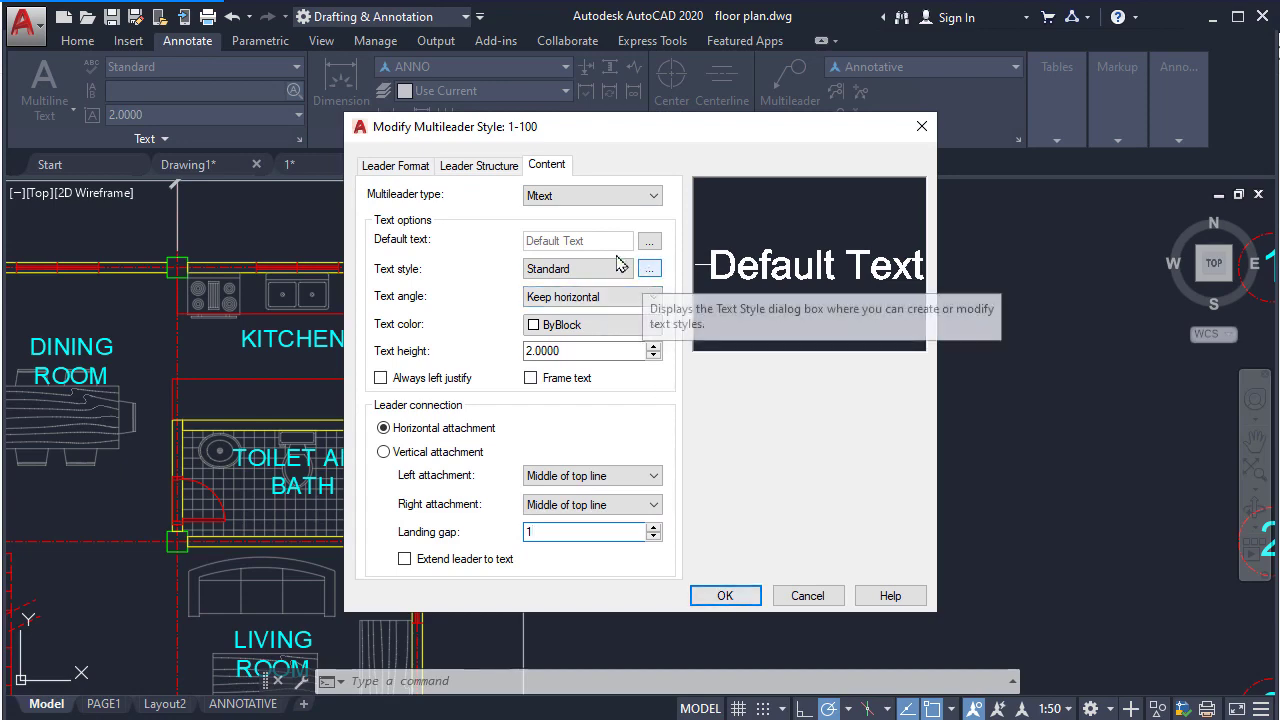
Step: Examine the font choices of the Standard text style used by the multileader without changing them
{"action": "left_click", "coordinate": [652, 270]}
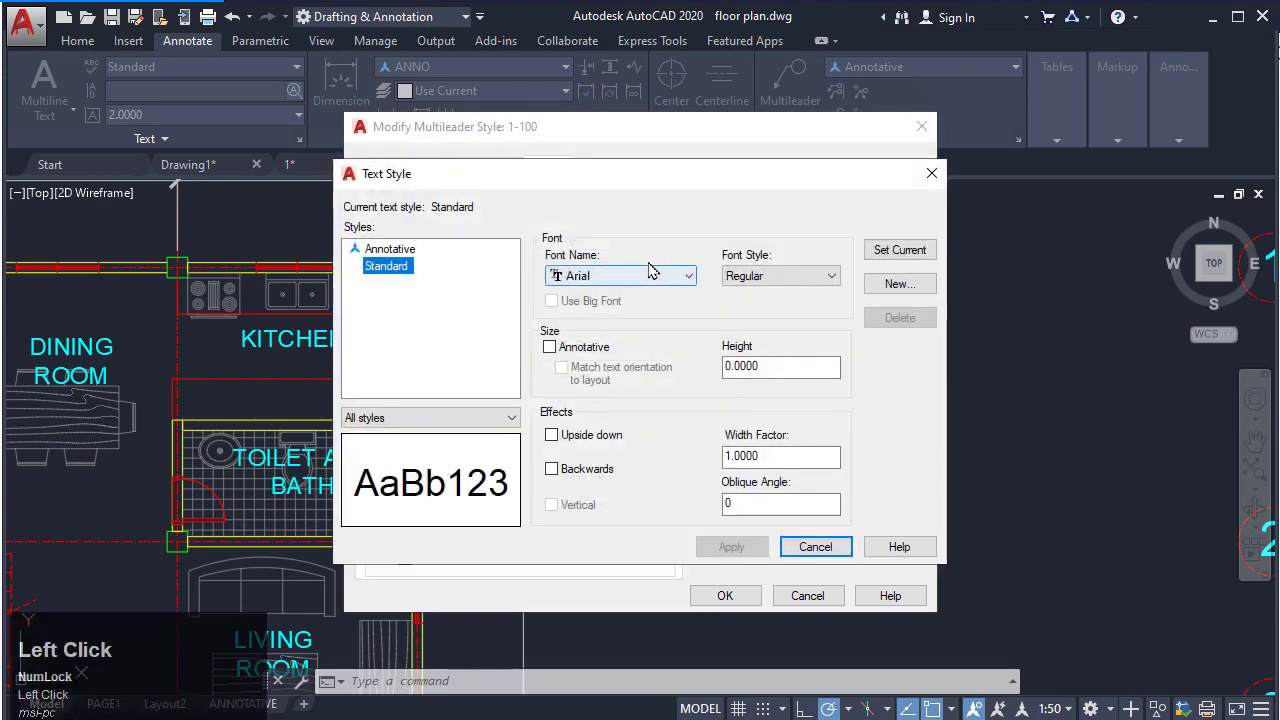
{"action": "left_click", "coordinate": [617, 277]}
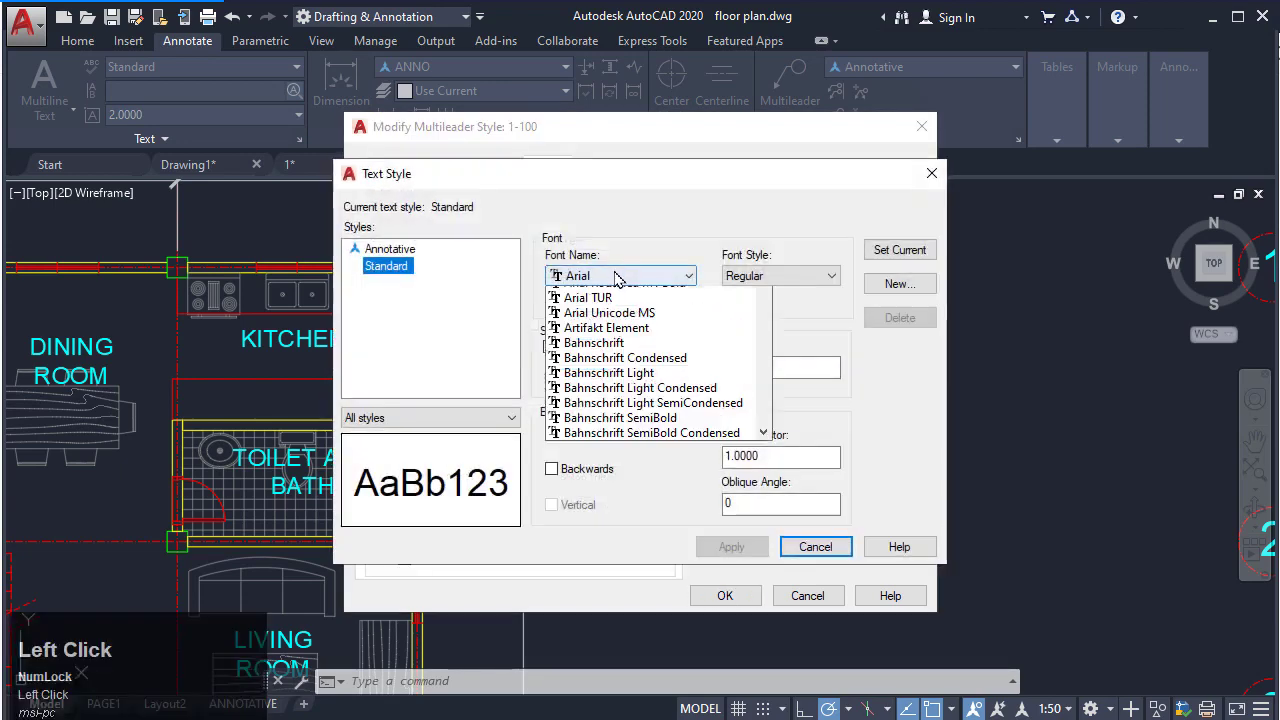
{"action": "left_click", "coordinate": [931, 181]}
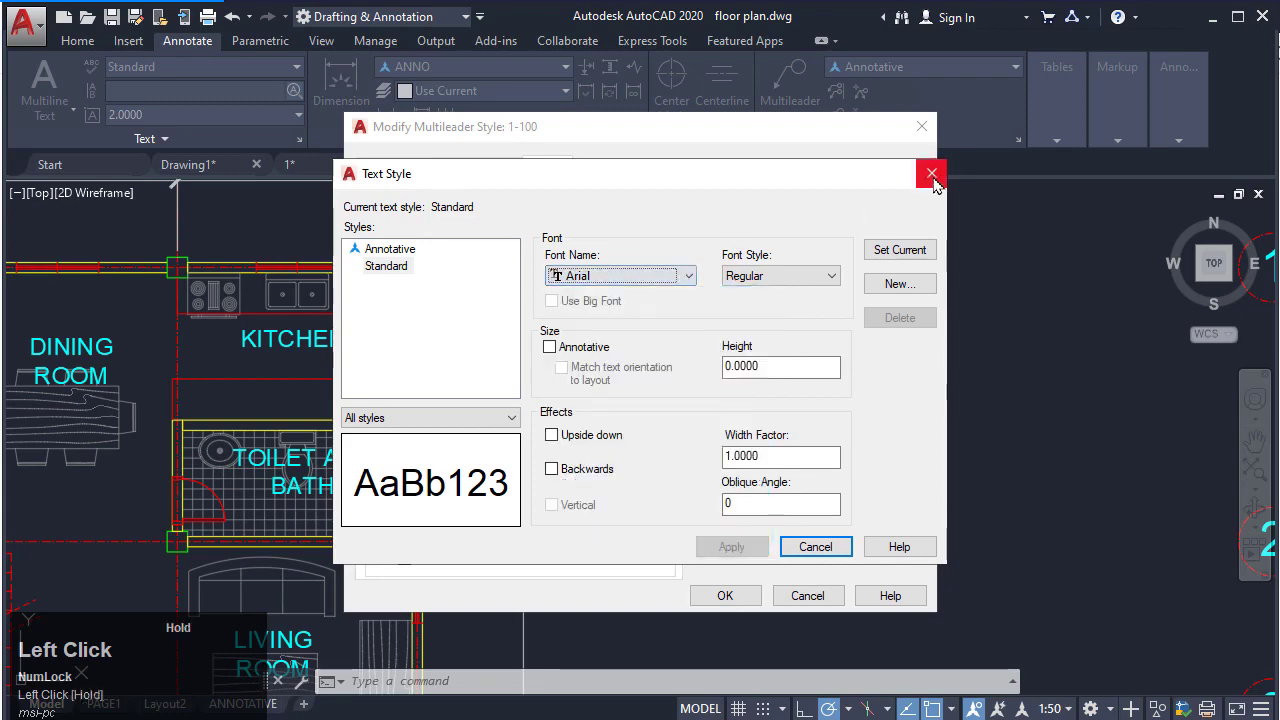
{"action": "left_click", "coordinate": [812, 546]}
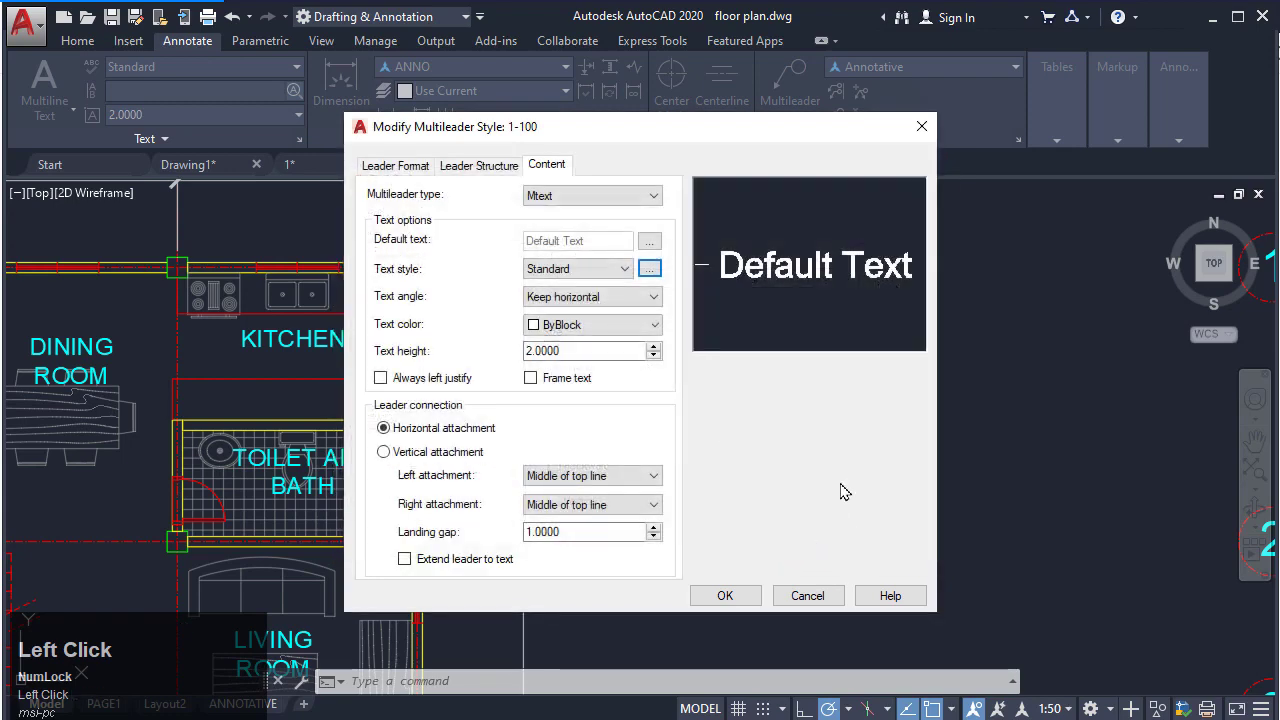
Step: Save the 1-100 multileader style and close the Multileader Style Manager
{"action": "left_click", "coordinate": [726, 597]}
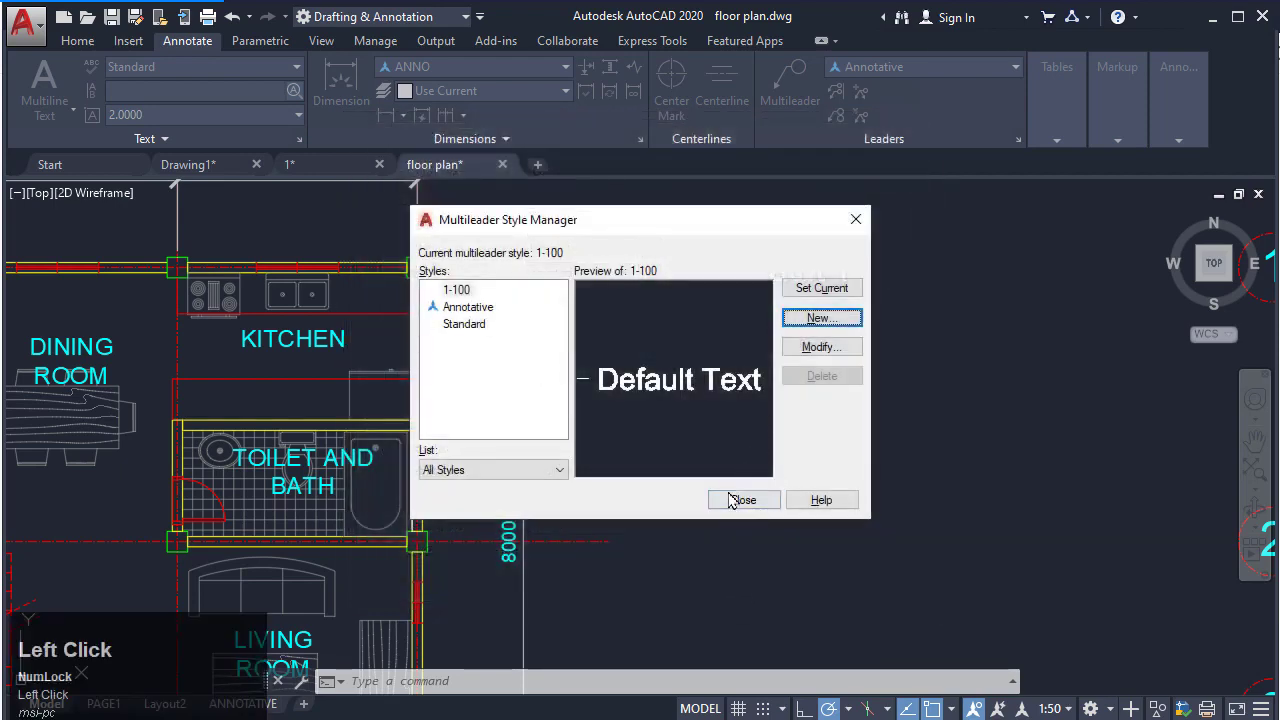
{"action": "left_click", "coordinate": [738, 500]}
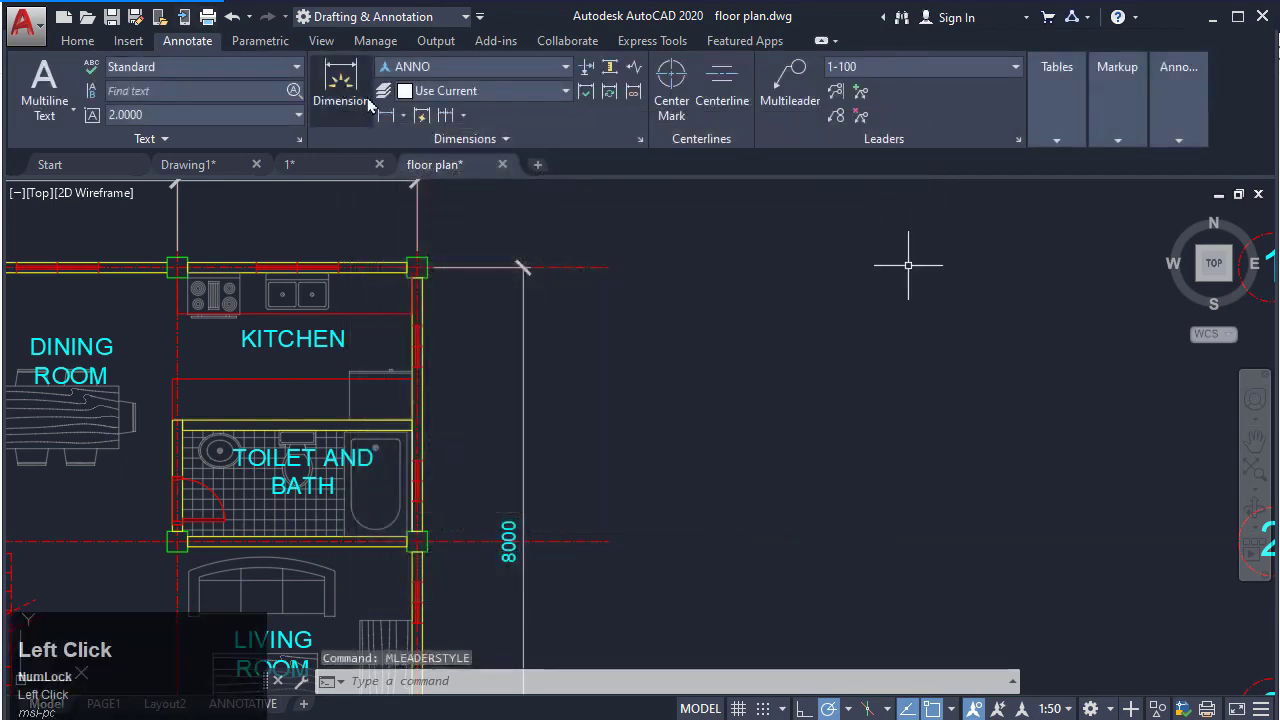
Step: Place a 1-100 style multileader reading "text" in the empty area right of the kitchen and bath, with its arrowhead pointing down-left
{"action": "middle_click_drag", "start_coordinate": [694, 331], "coordinate": [694, 360]}
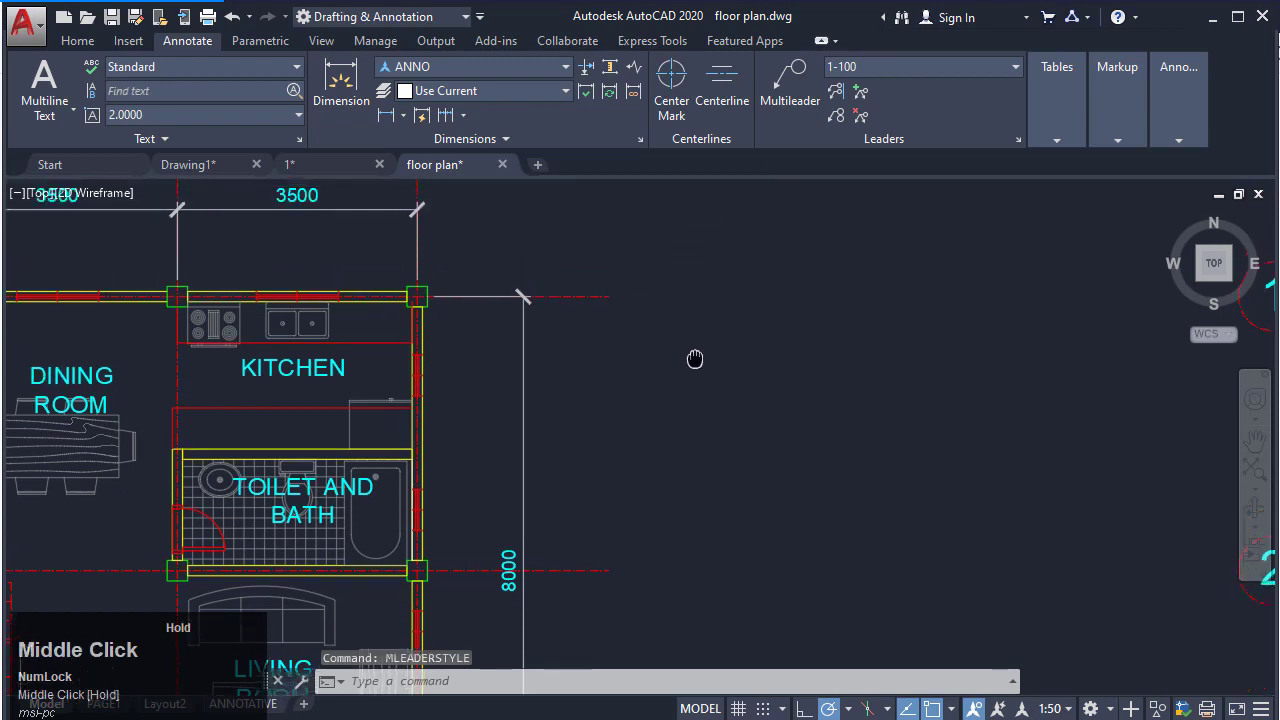
{"action": "left_click", "coordinate": [86, 46]}
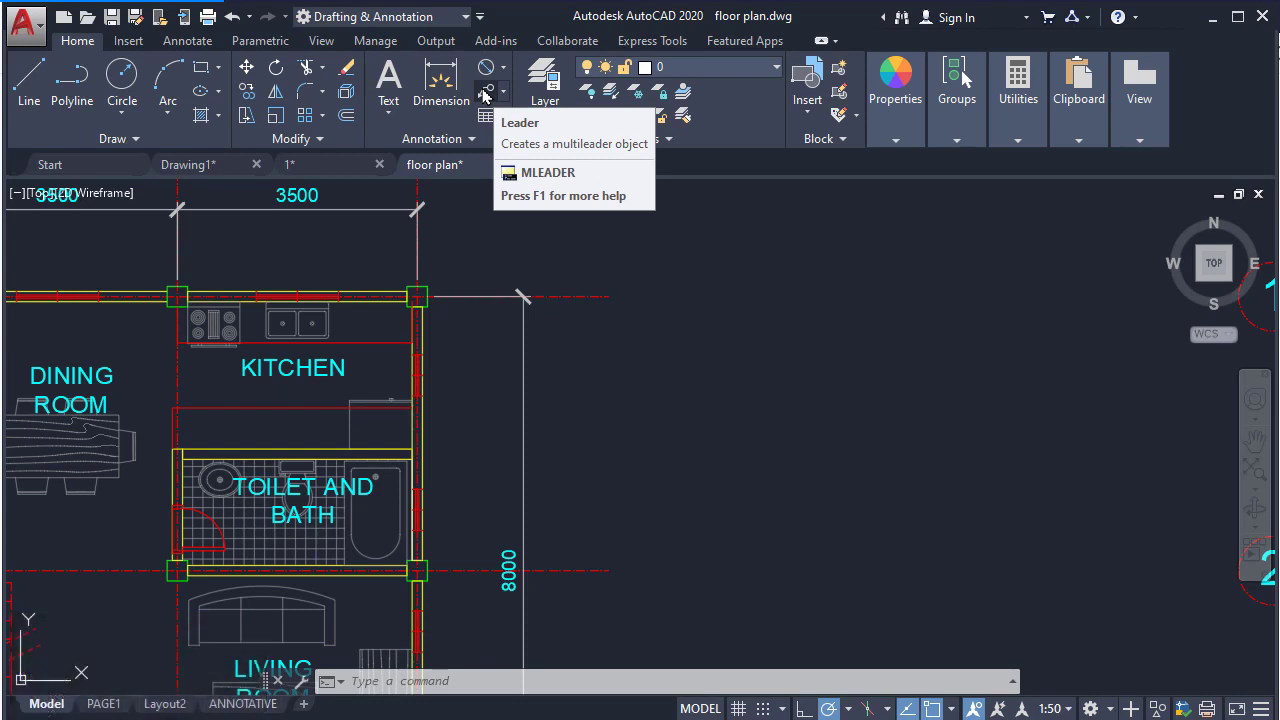
{"action": "middle_click_drag", "start_coordinate": [771, 344], "coordinate": [757, 334]}
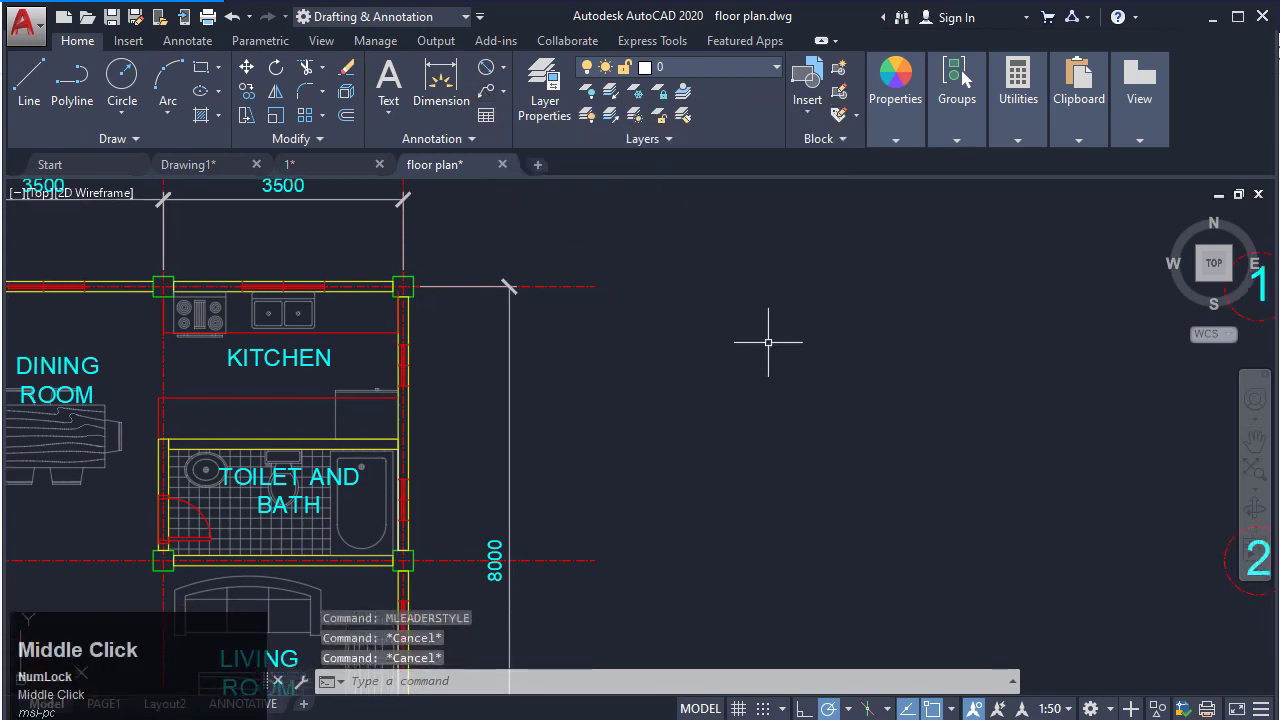
{"action": "type", "text": "mleader"}
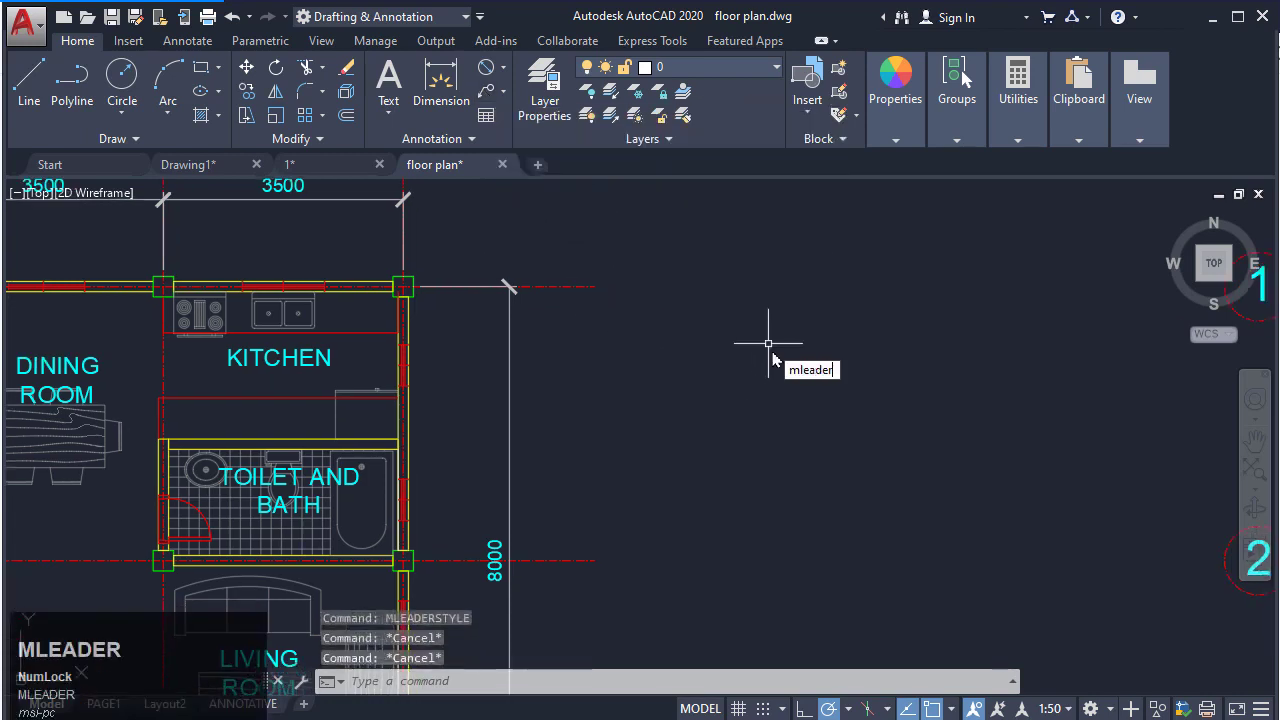
{"action": "key", "text": "Return"}
{"action": "left_click", "coordinate": [623, 462]}
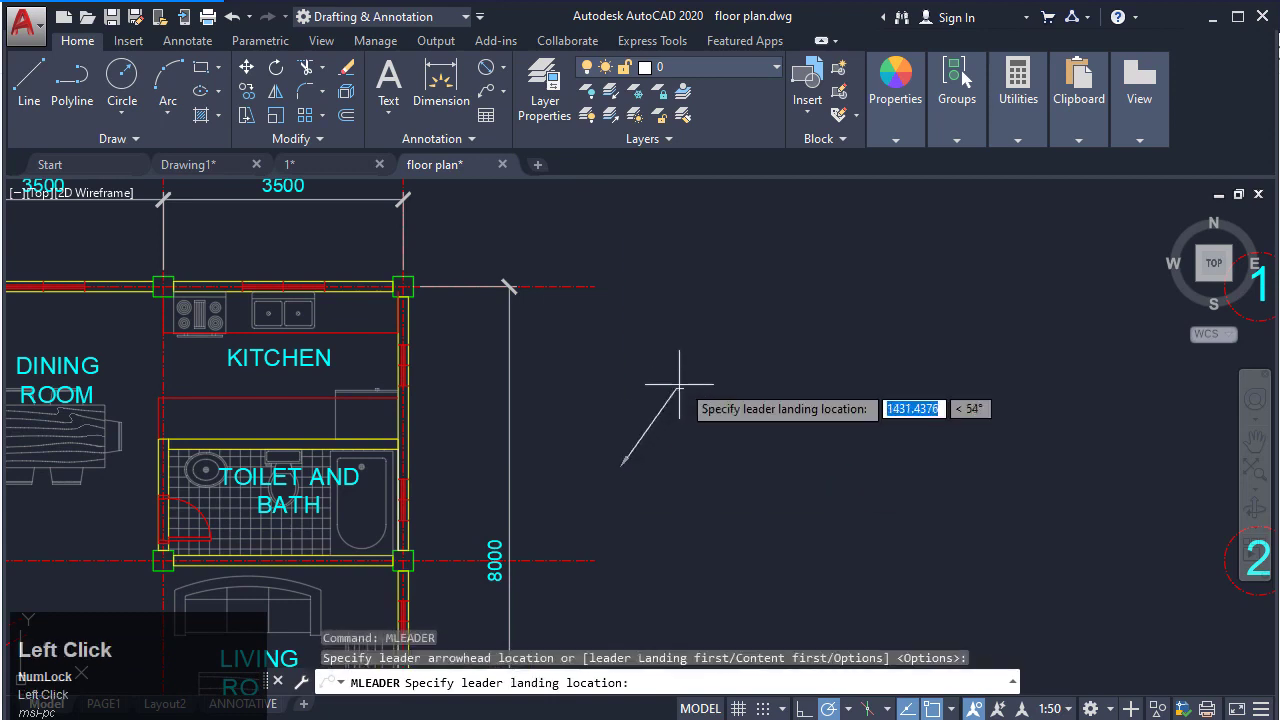
{"action": "left_click", "coordinate": [742, 346]}
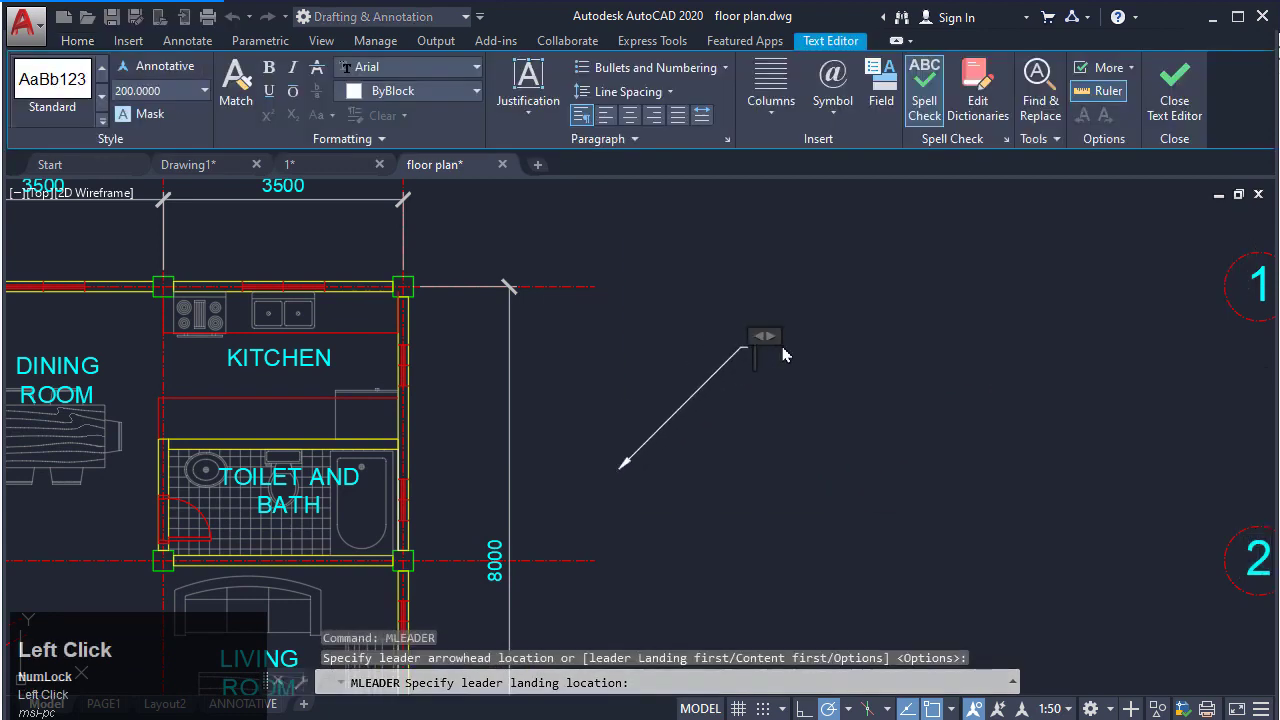
{"action": "type", "text": "text"}
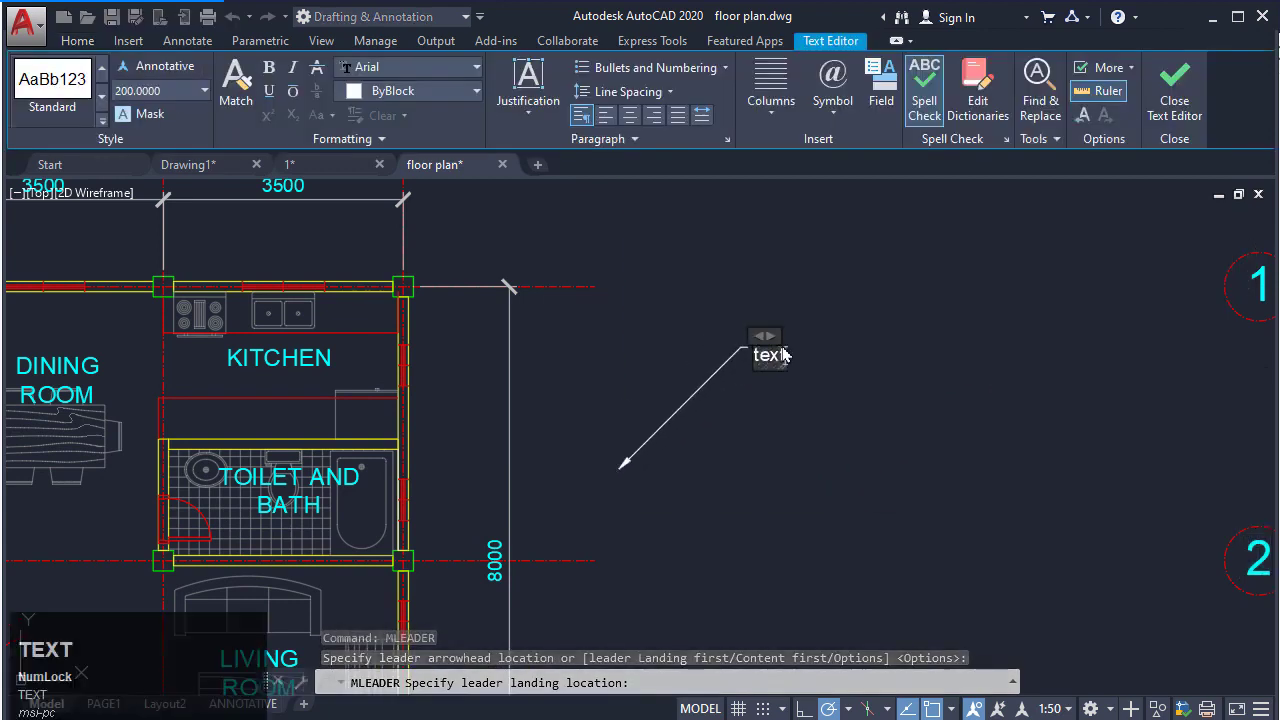
{"action": "left_click", "coordinate": [801, 449]}
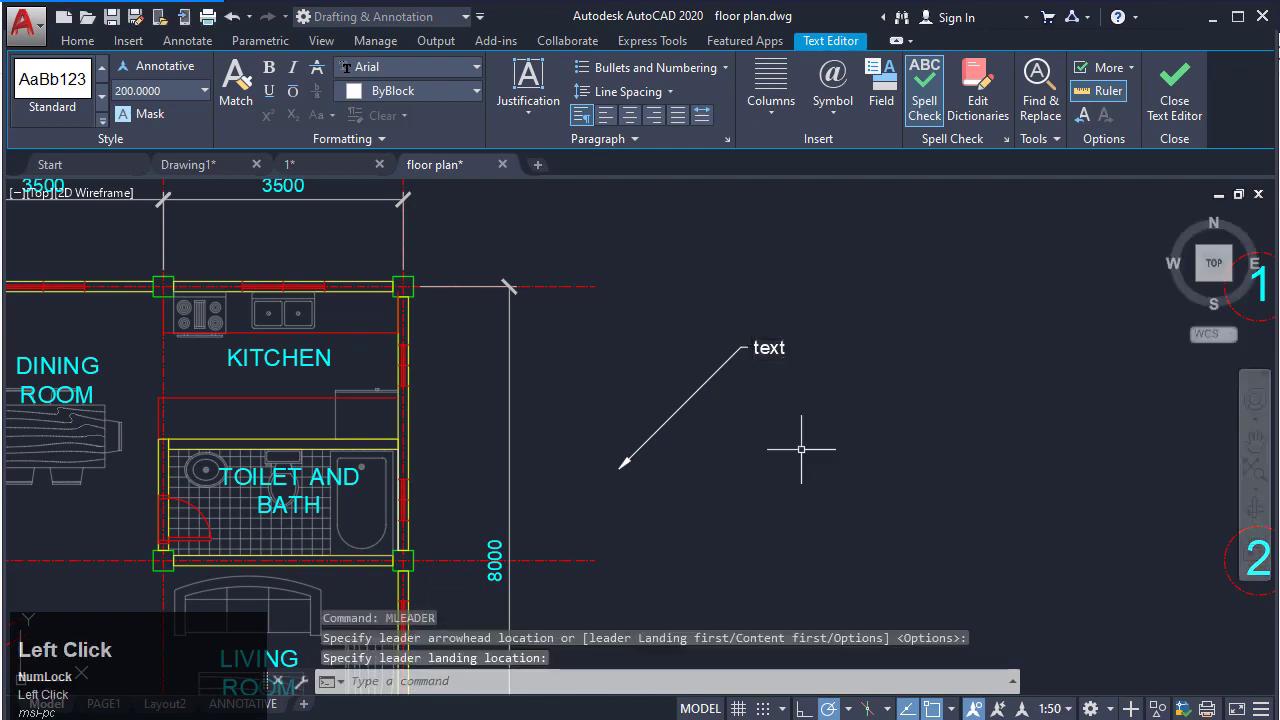
{"action": "scroll", "coordinate": [649, 415], "scroll_direction": "up", "scroll_amount": 2}
{"action": "middle_click_drag", "start_coordinate": [731, 438], "coordinate": [694, 466]}
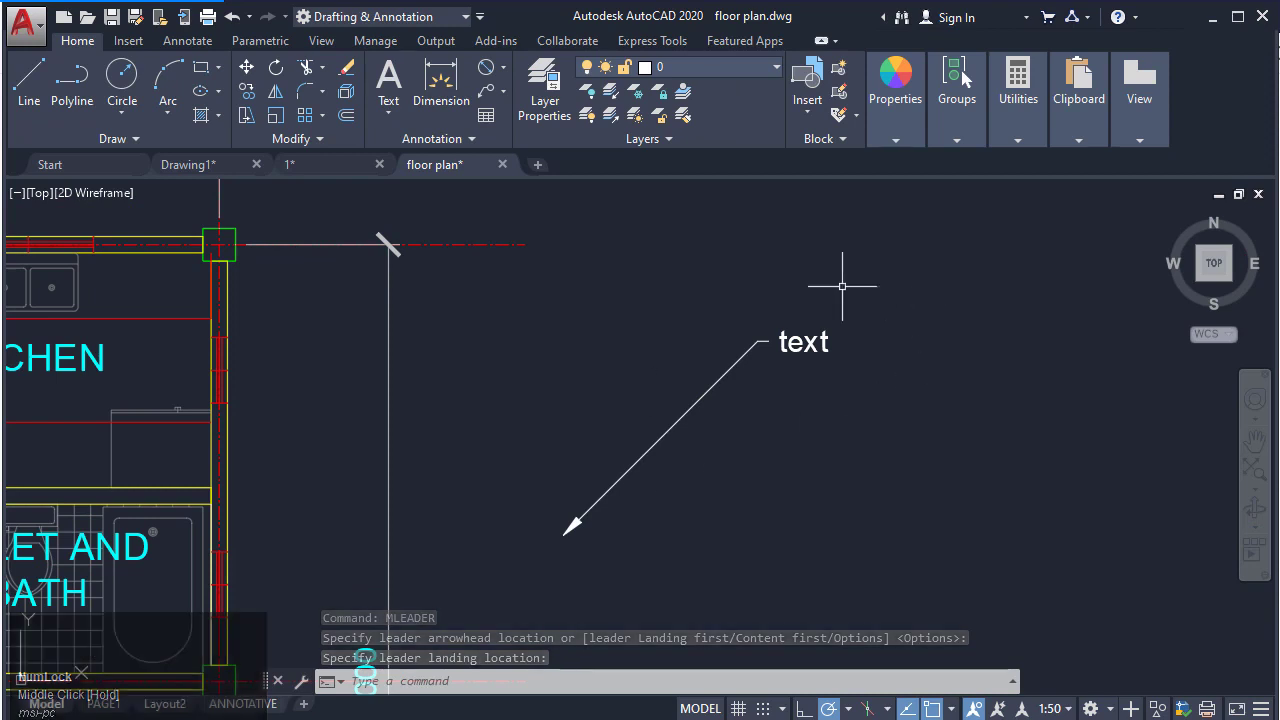
{"action": "left_click", "coordinate": [172, 40]}
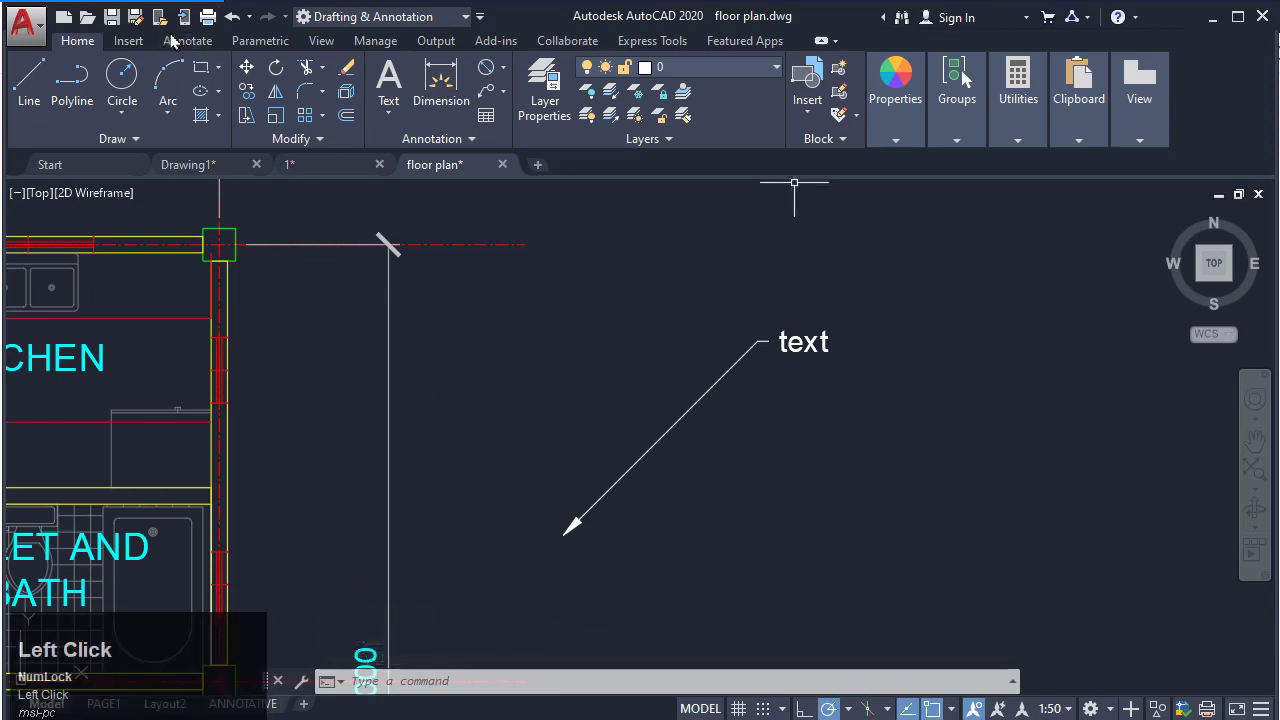